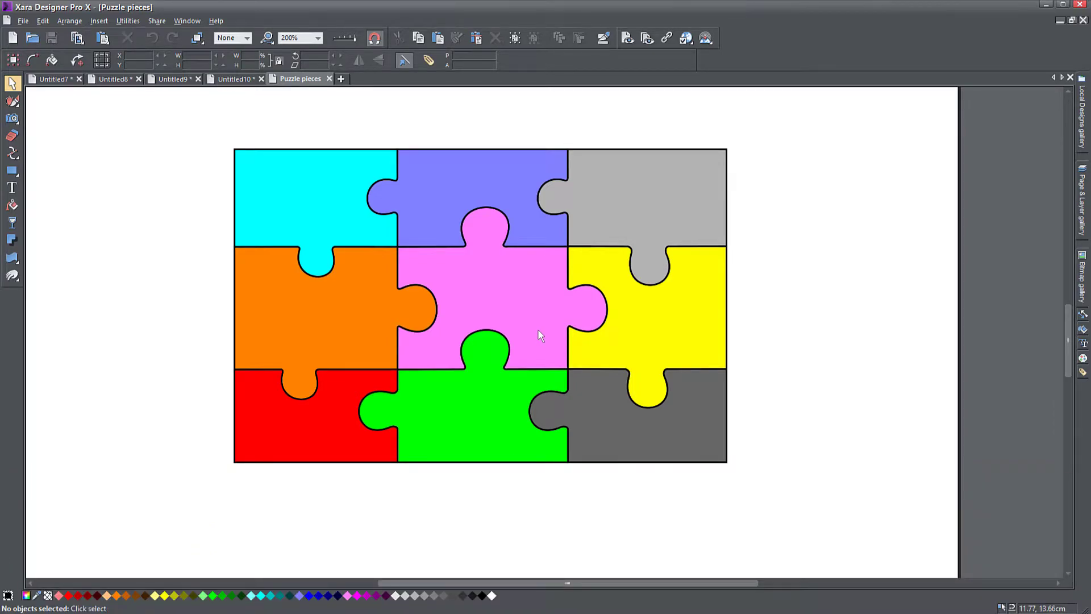
# Spread the nine assembled puzzle pieces apart, moving each one outward around the pink centre piece
pyautogui.moveTo(534, 317); pyautogui.dragTo(543, 328)
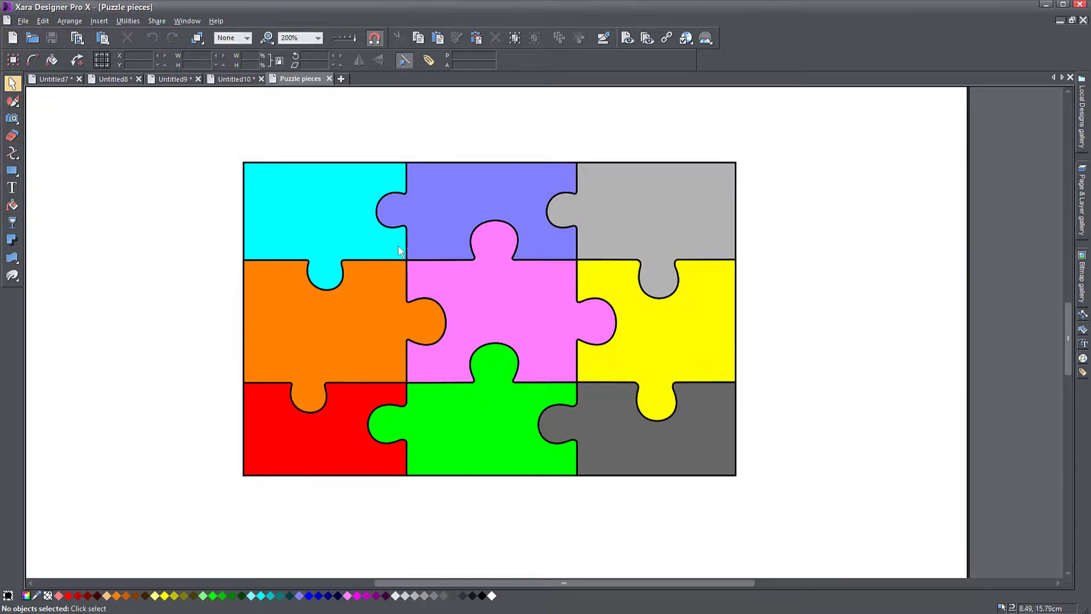
pyautogui.moveTo(15, 161)
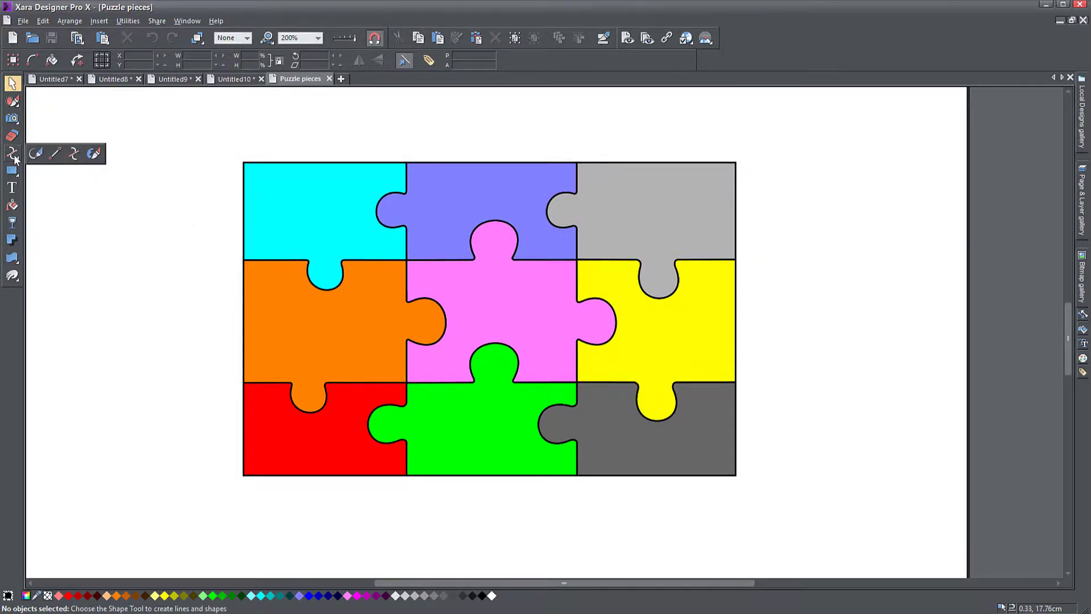
pyautogui.moveTo(317, 214); pyautogui.dragTo(290, 183)
pyautogui.moveTo(422, 219); pyautogui.dragTo(471, 169)
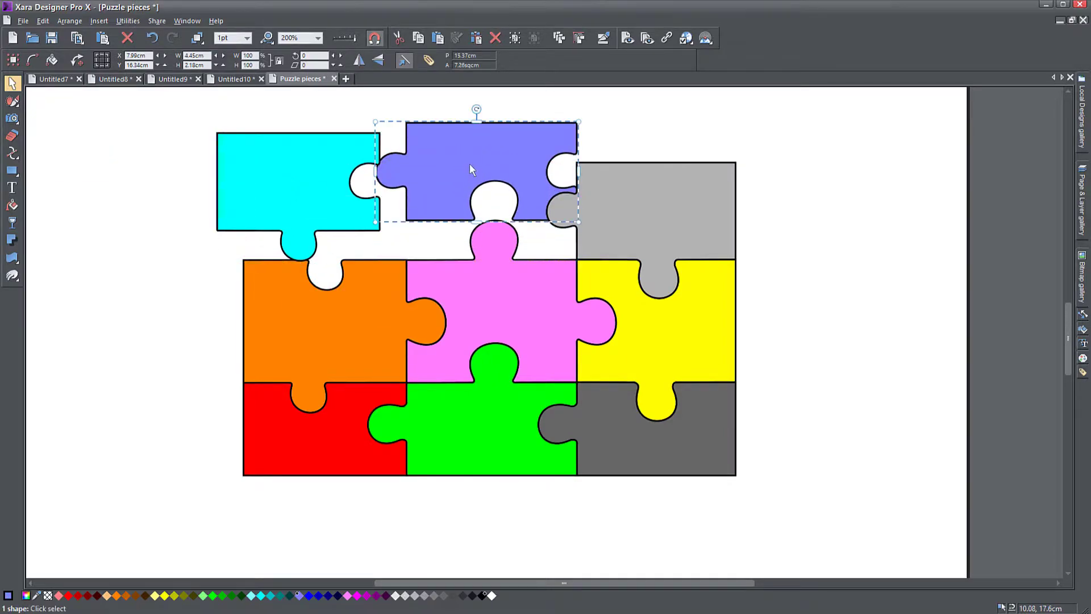
pyautogui.moveTo(626, 196); pyautogui.dragTo(684, 172)
pyautogui.moveTo(663, 312); pyautogui.dragTo(759, 331)
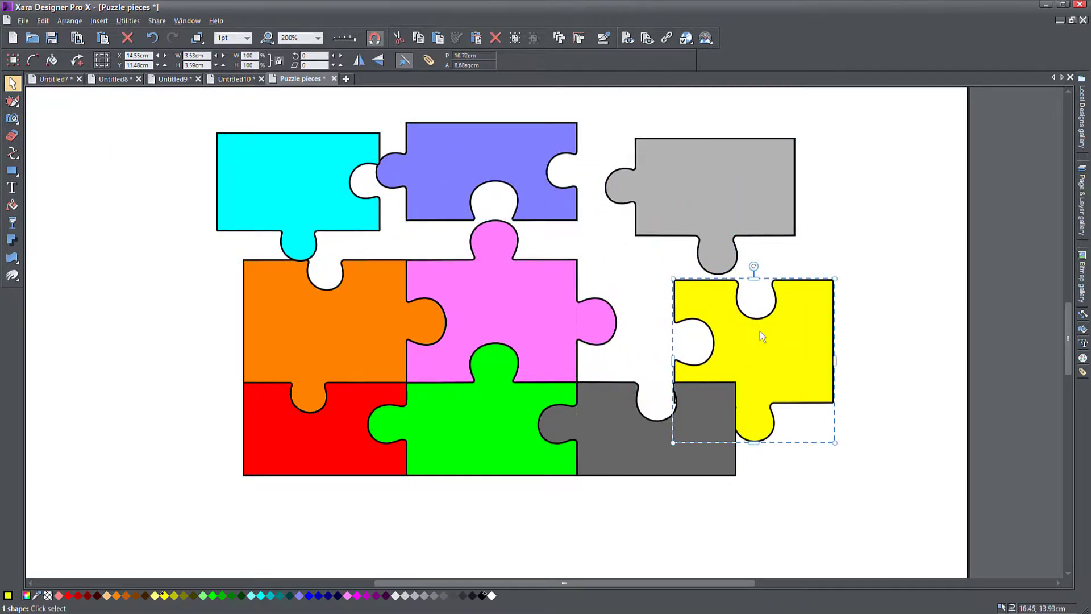
pyautogui.moveTo(626, 417); pyautogui.dragTo(660, 488)
pyautogui.moveTo(502, 444); pyautogui.dragTo(505, 499)
pyautogui.moveTo(333, 437); pyautogui.dragTo(270, 472)
pyautogui.moveTo(288, 356); pyautogui.dragTo(168, 353)
pyautogui.moveTo(509, 319); pyautogui.dragTo(485, 334)
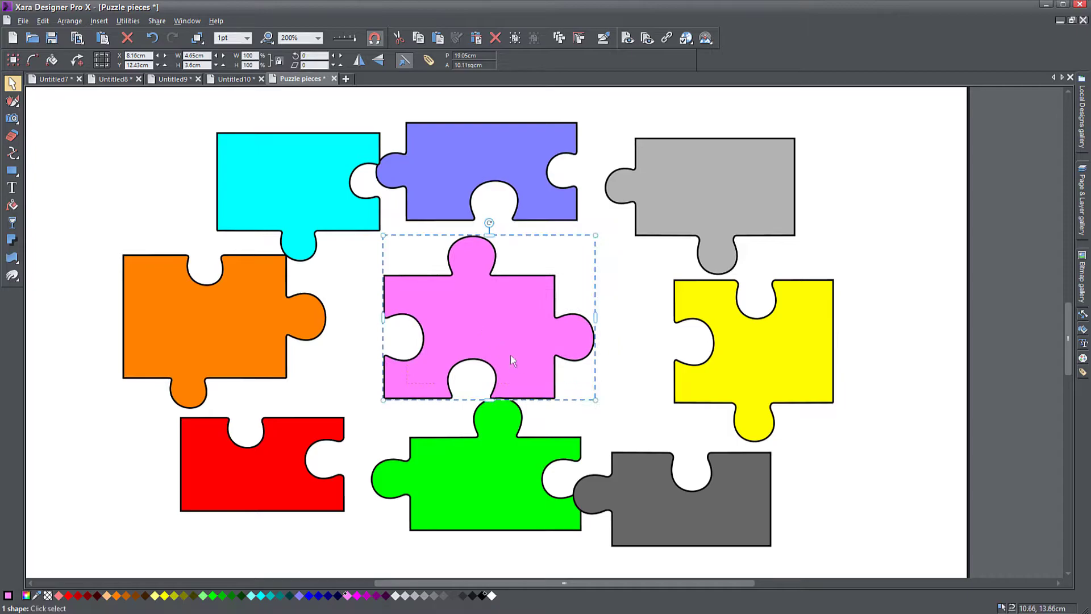
# Enlarge all nine puzzle pieces together slightly and recolour the light grey corner piece pink
pyautogui.scroll(-2, 516, 359)
pyautogui.scroll(-1, 516, 360)
pyautogui.moveTo(253, 212); pyautogui.dragTo(762, 528)
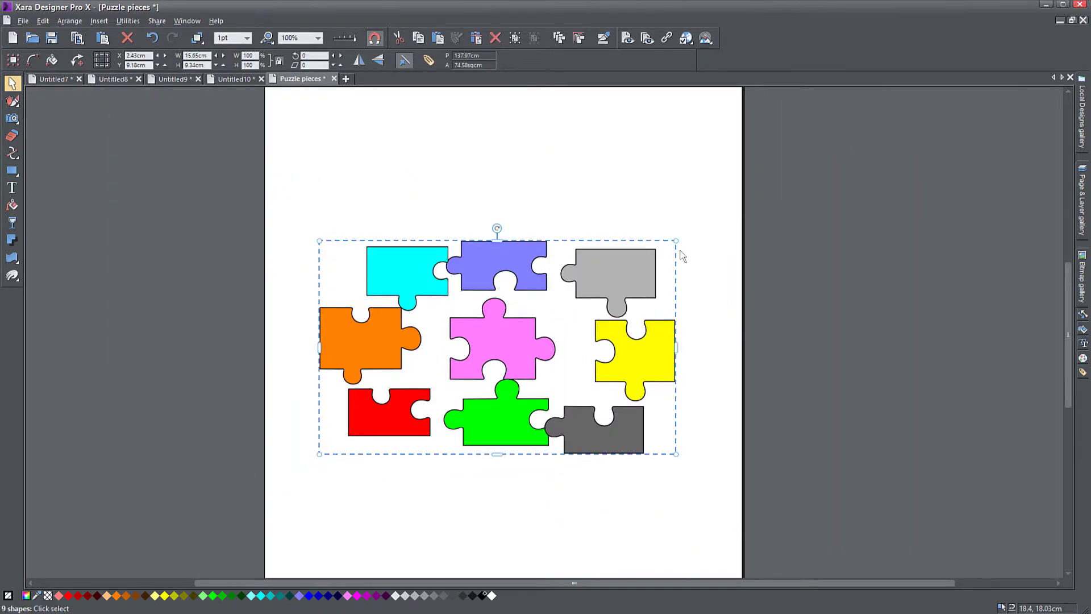
pyautogui.moveTo(676, 241); pyautogui.dragTo(702, 253)
pyautogui.click(623, 258)
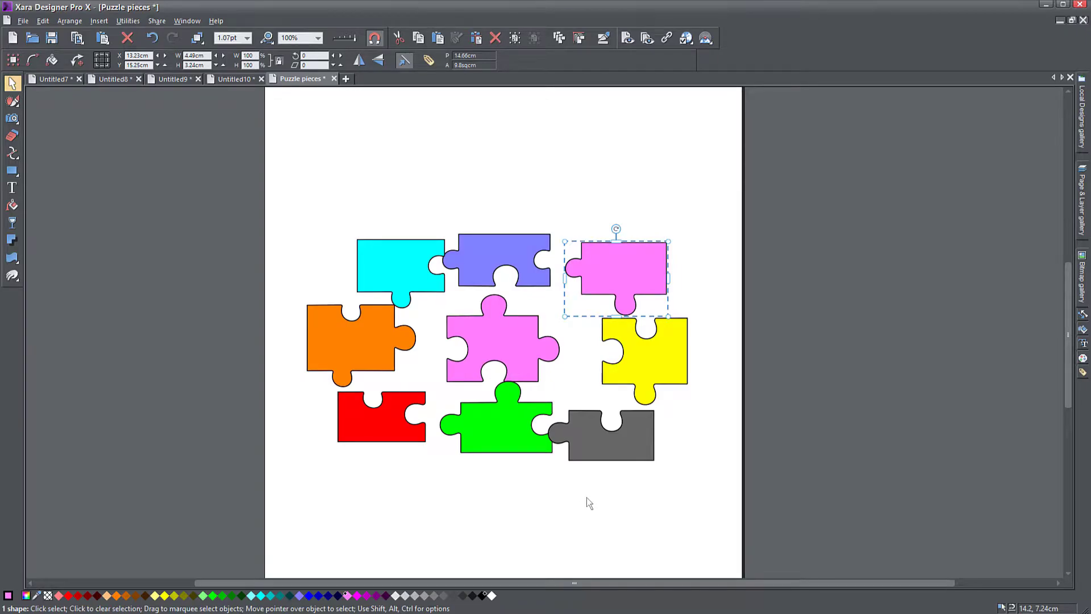
# Move the cyan piece clear of the blue one and the green piece clear of the dark grey one
pyautogui.keyDown('ctrl'); pyautogui.scroll(2, 460, 461); pyautogui.keyUp('ctrl')
pyautogui.scroll(1, 497, 402)
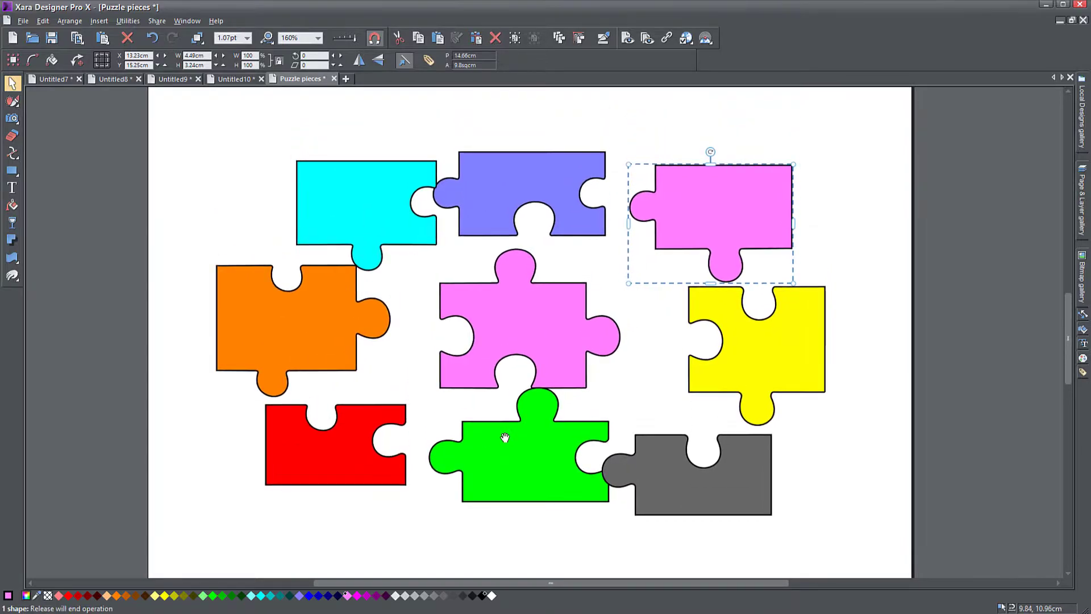
pyautogui.moveTo(364, 202); pyautogui.dragTo(339, 169)
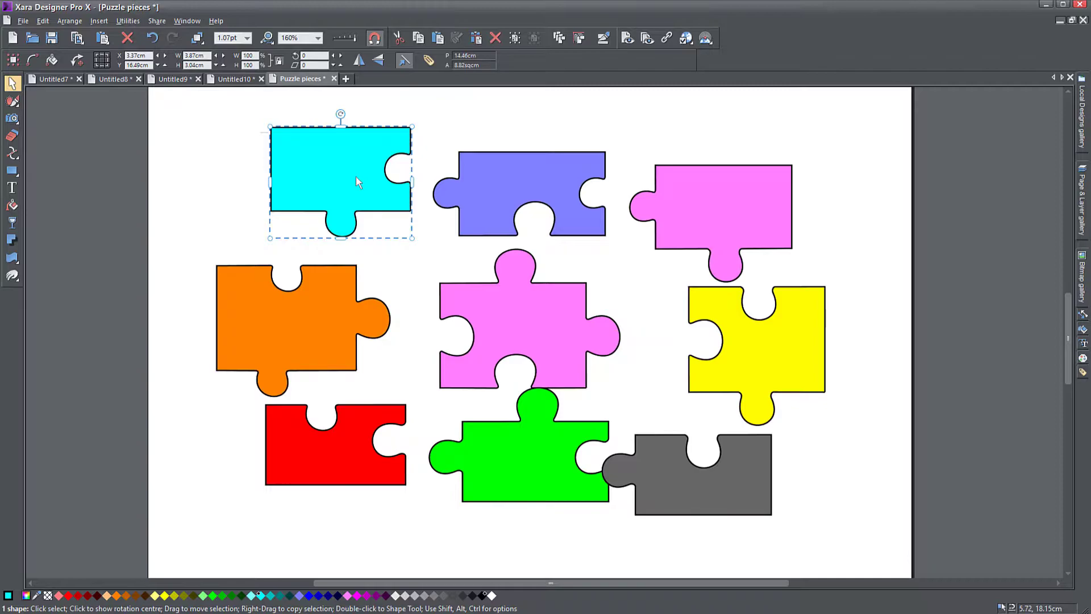
pyautogui.moveTo(554, 450); pyautogui.dragTo(537, 463)
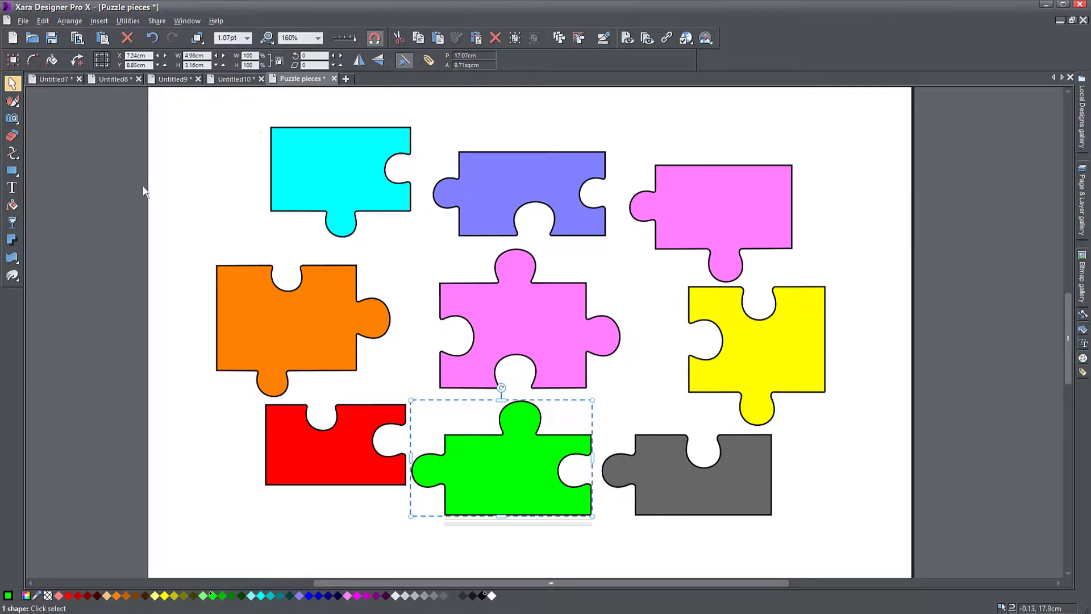
# Create a new blank document and set its page orientation to landscape
pyautogui.click(12, 39)
pyautogui.rightClick(438, 243)
pyautogui.click(476, 430)
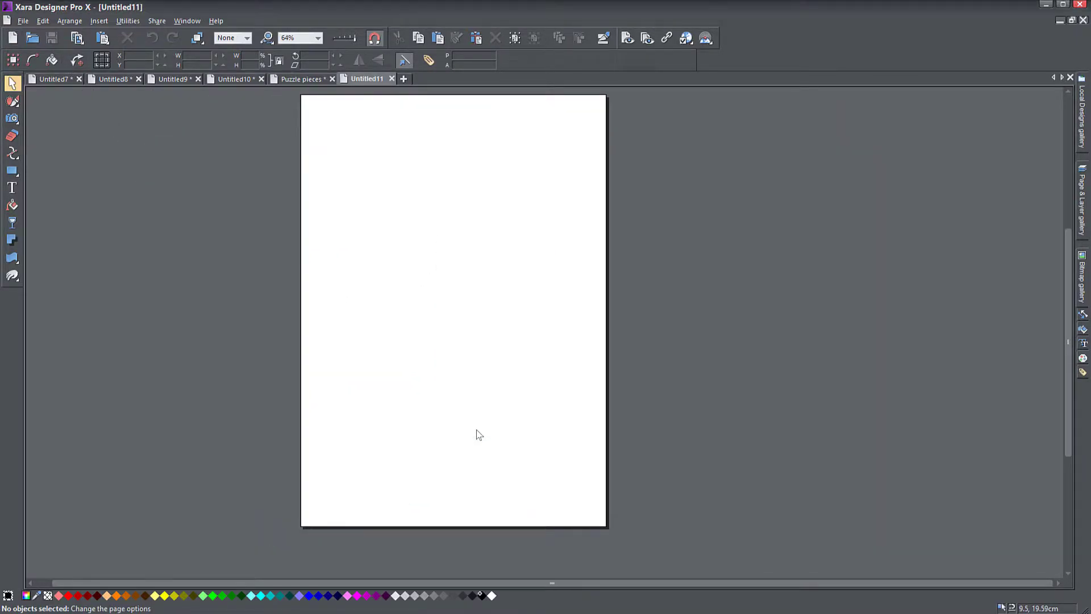
pyautogui.click(757, 174)
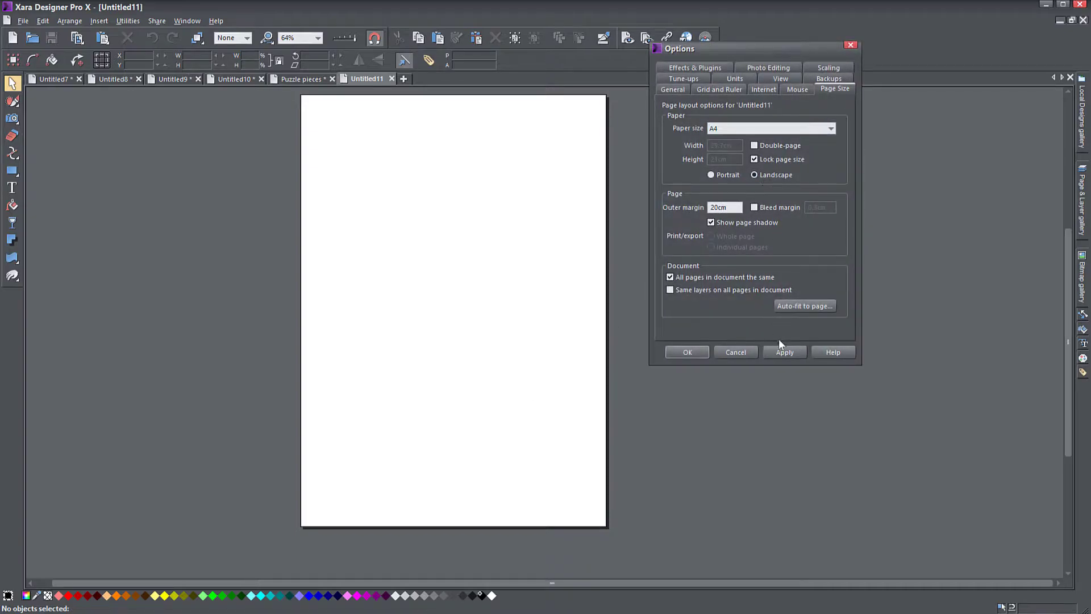
pyautogui.click(780, 352)
pyautogui.click(687, 352)
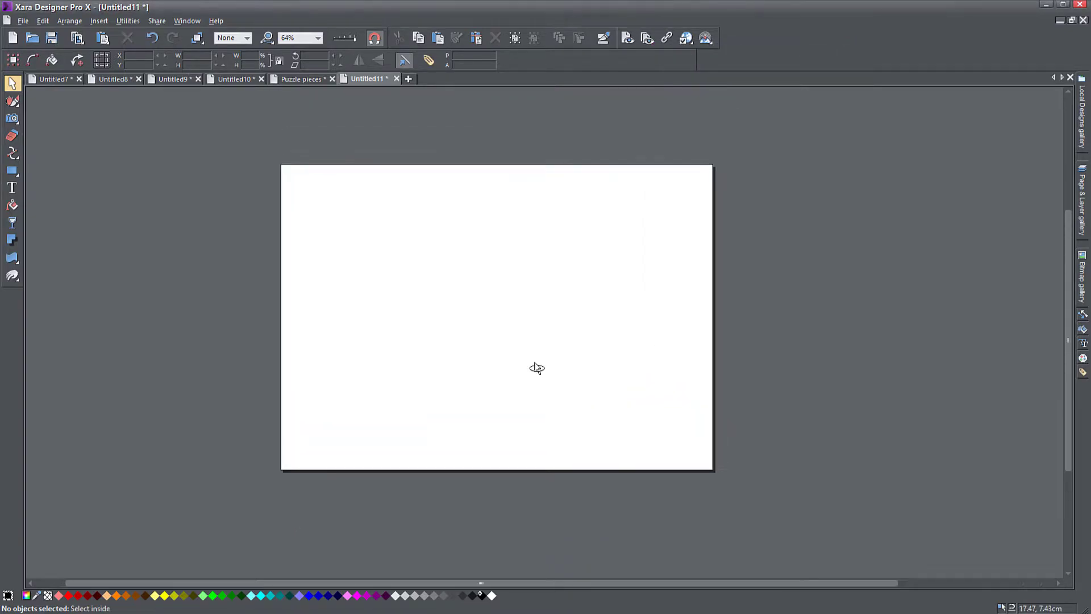
# Draw a rectangle about 18.55 × 12.04 cm in the middle of the page and shift it slightly upward
pyautogui.scroll(2, 526, 329)
pyautogui.moveTo(524, 325); pyautogui.dragTo(561, 353)
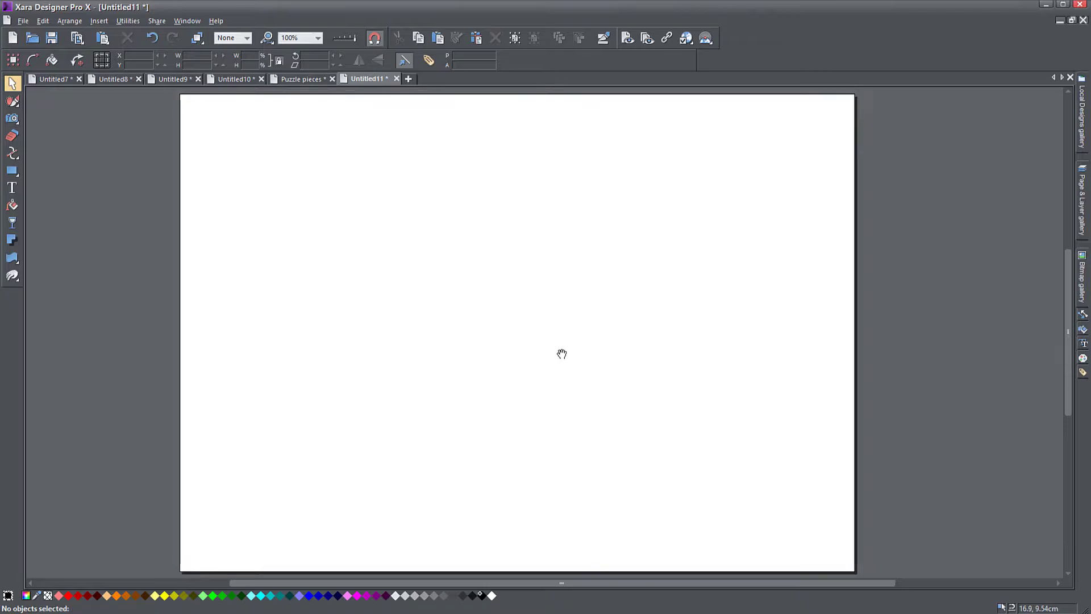
pyautogui.click(12, 171)
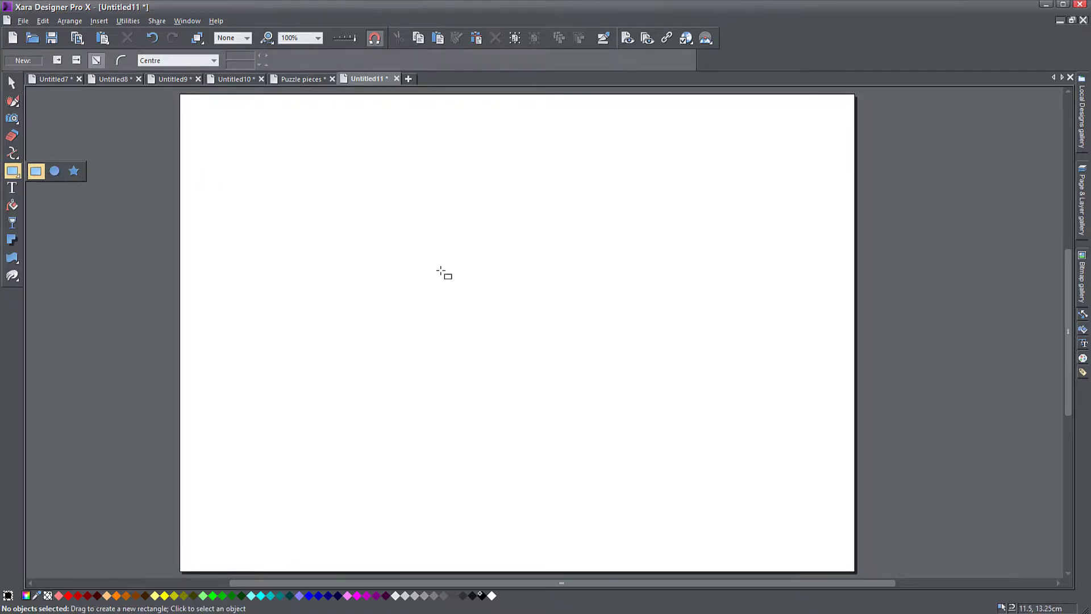
pyautogui.moveTo(313, 198); pyautogui.dragTo(735, 471)
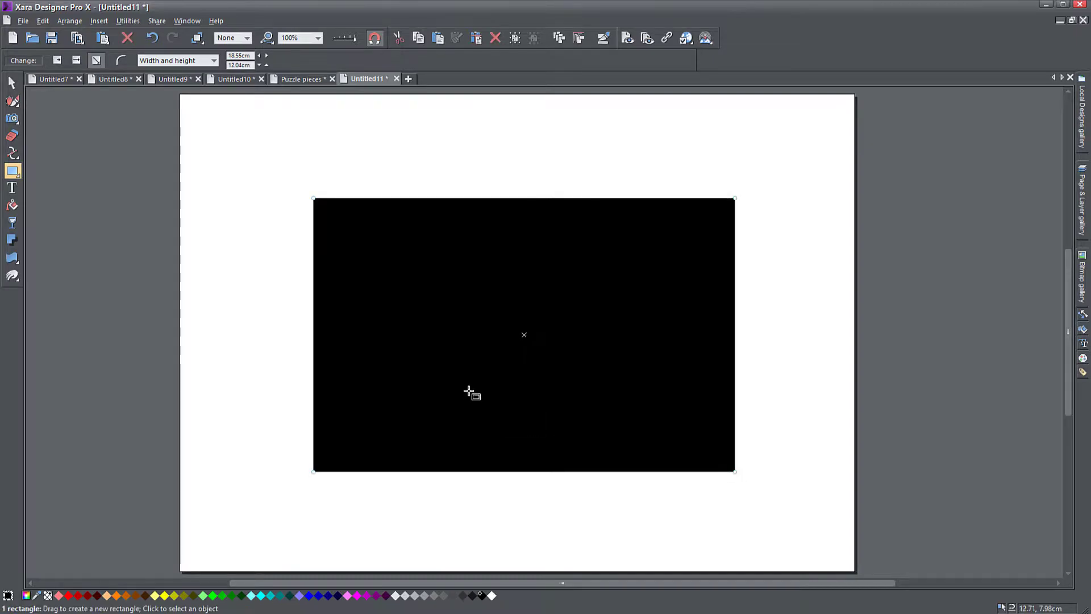
pyautogui.click(14, 83)
pyautogui.moveTo(464, 319); pyautogui.dragTo(479, 336)
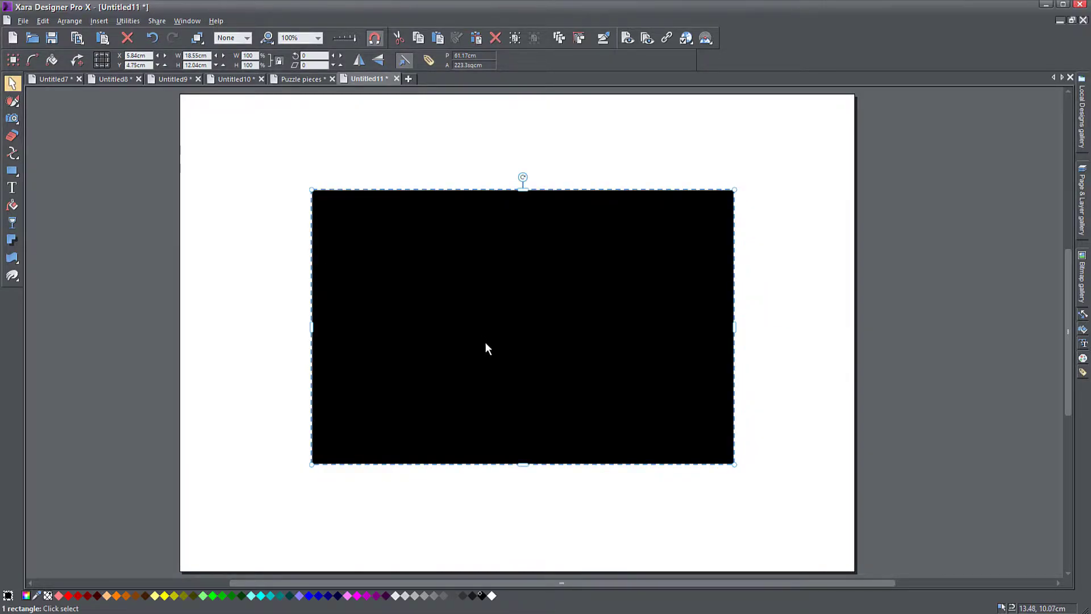
# Fill the rectangle with white and give it a black outline
pyautogui.click(493, 595)
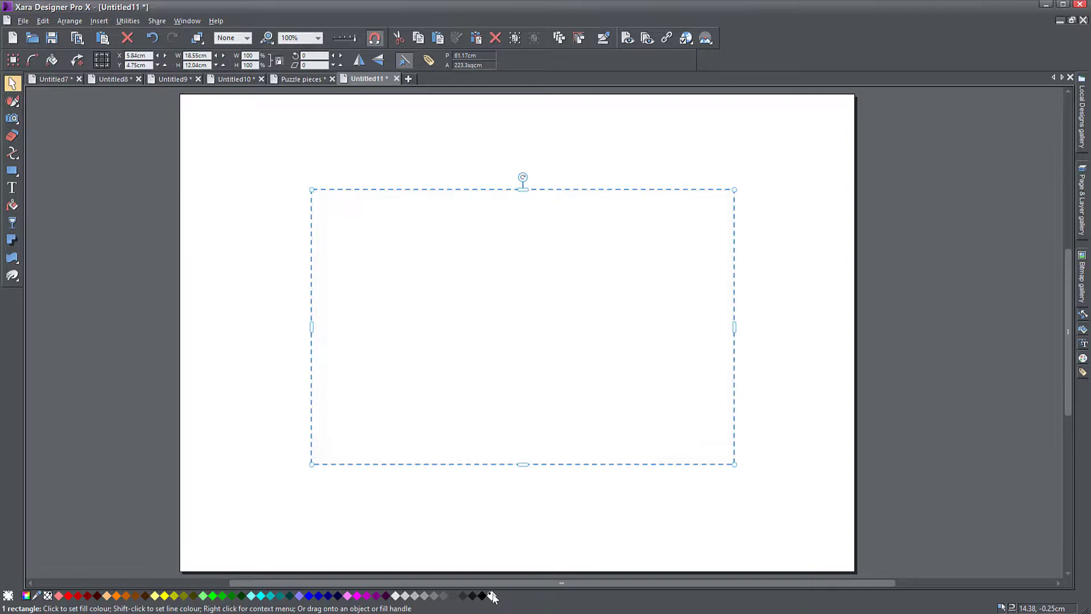
pyautogui.rightClick(486, 594)
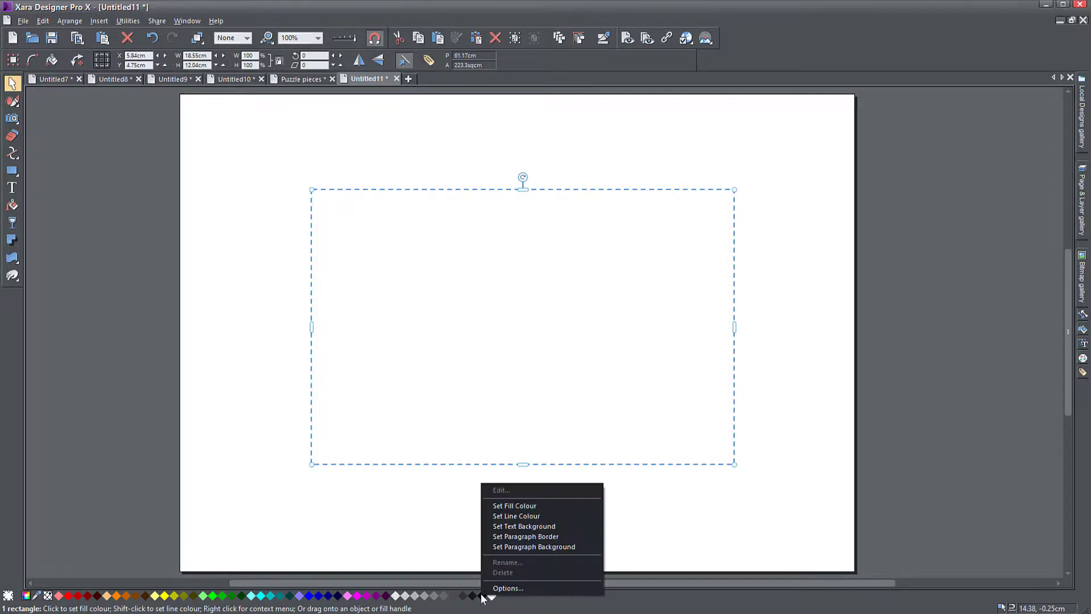
pyautogui.click(506, 515)
pyautogui.click(247, 279)
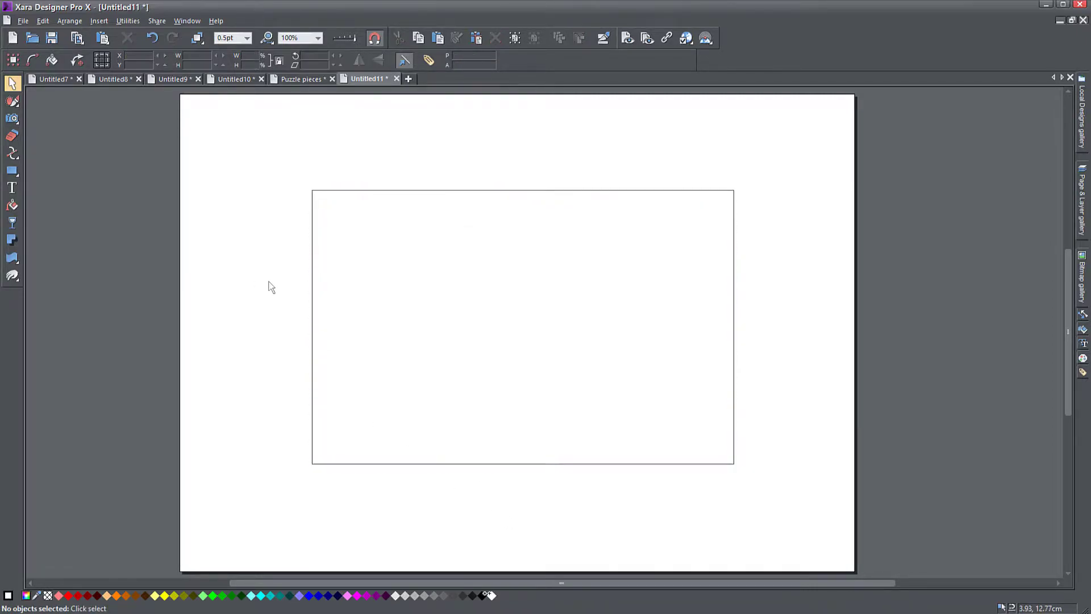
# Set the rectangle's line width to 2 pt and scale it down to about 14.76 × 9.6 cm
pyautogui.click(368, 197)
pyautogui.click(247, 38)
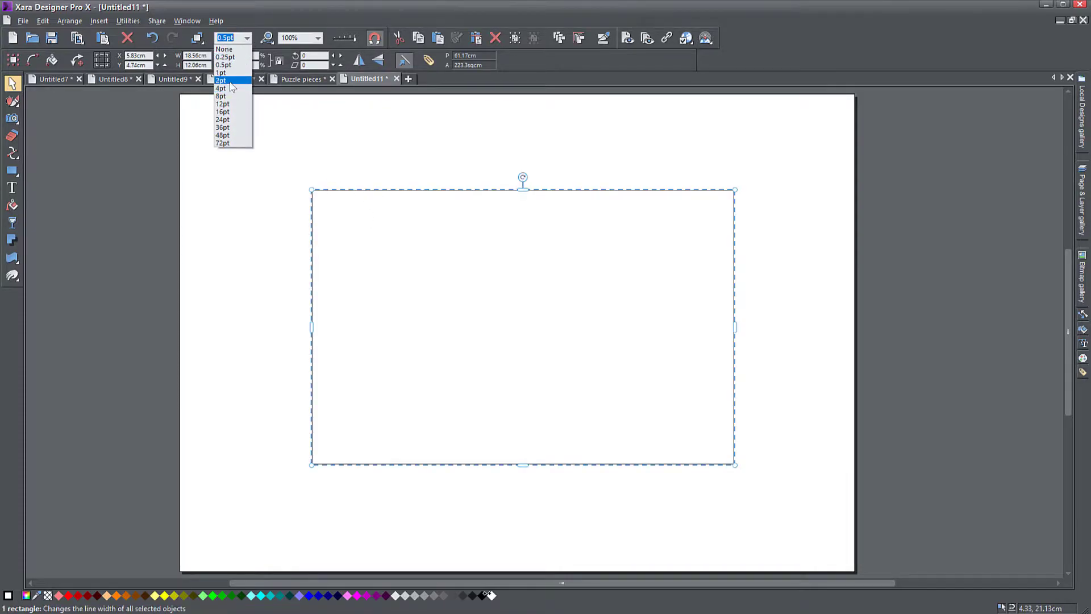
pyautogui.click(230, 90)
pyautogui.click(261, 227)
pyautogui.scroll(1, 351, 344)
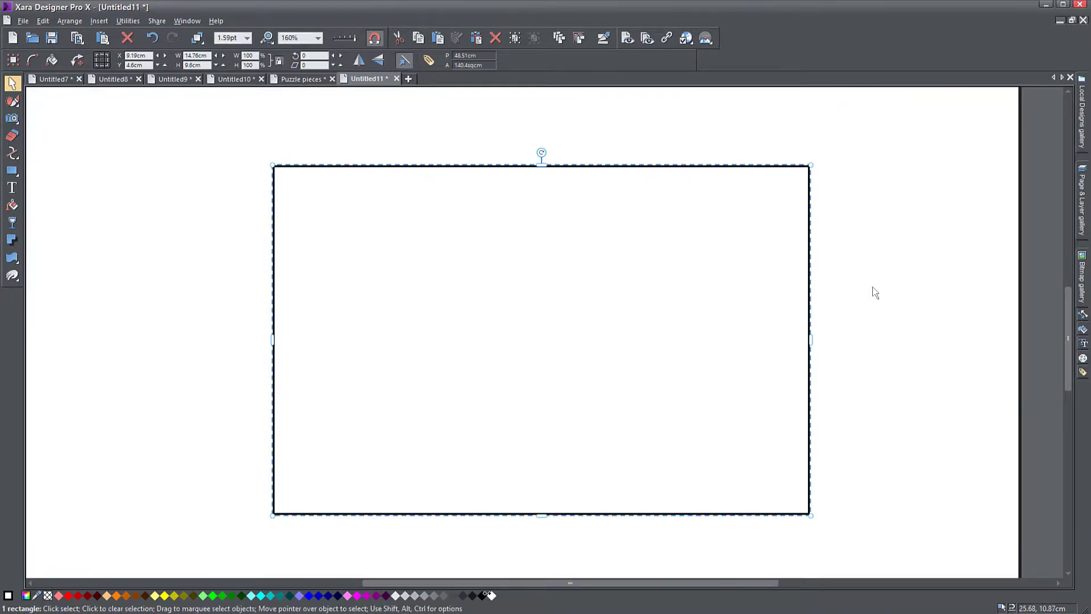
pyautogui.moveTo(801, 307)
pyautogui.mouseDown()
pyautogui.moveTo(745, 294)
pyautogui.moveTo(810, 304)
pyautogui.mouseUp()
pyautogui.click(867, 309)
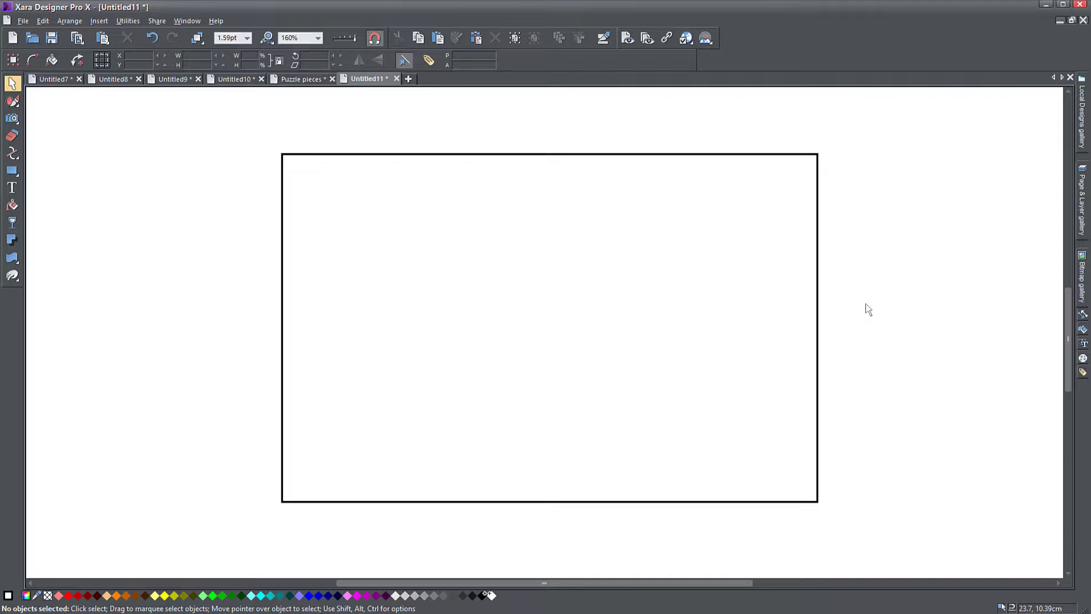
# Review the separated pieces in the Puzzle pieces document and, back in Untitled11, nudge the rectangle slightly to the left
pyautogui.click(305, 81)
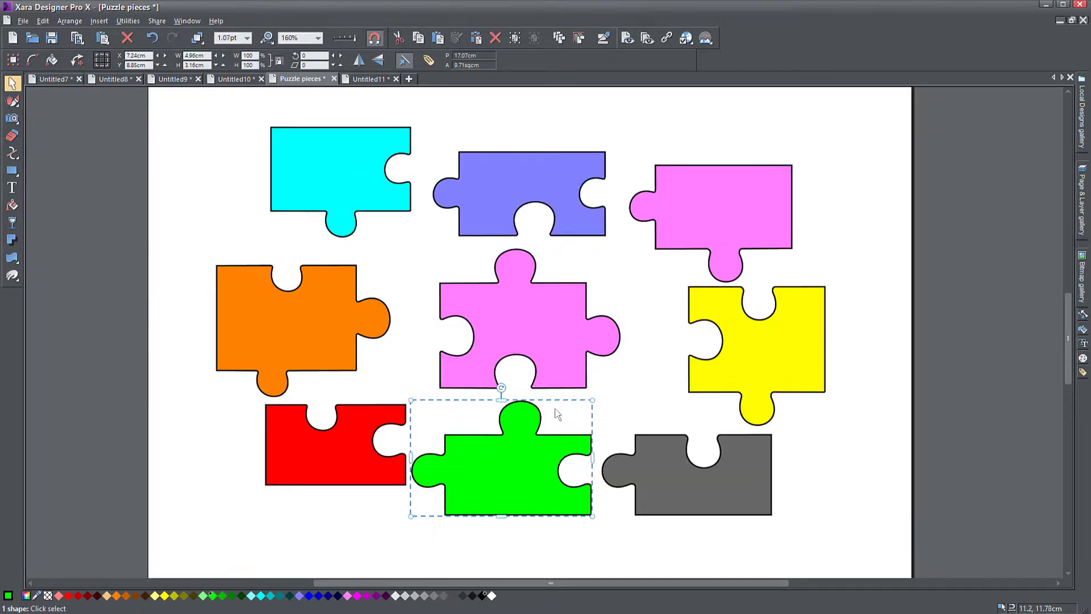
pyautogui.click(367, 79)
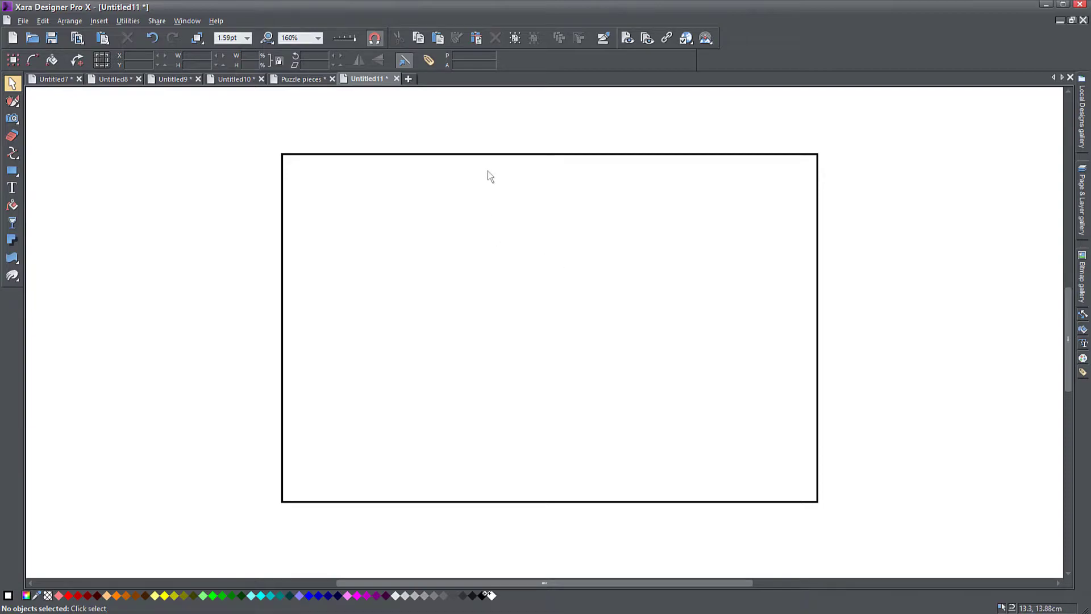
pyautogui.moveTo(490, 154); pyautogui.dragTo(481, 154)
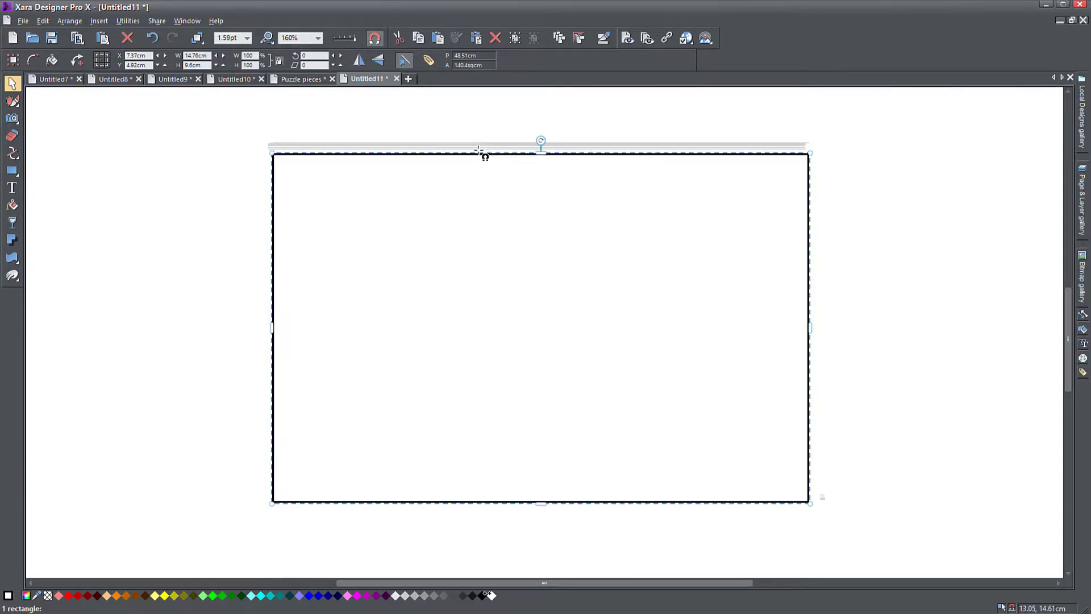
pyautogui.click(227, 200)
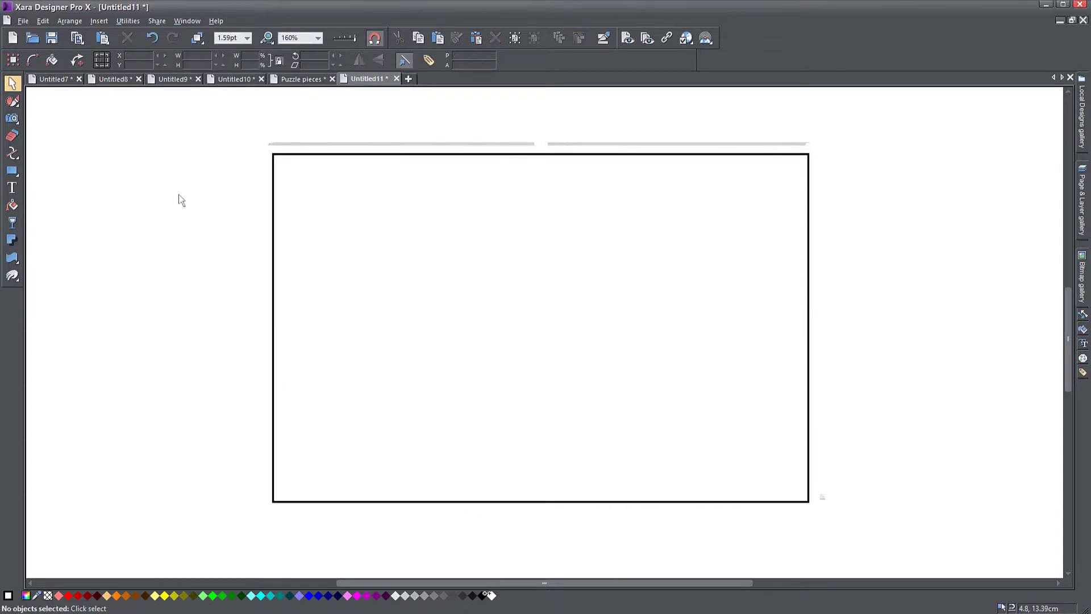
pyautogui.moveTo(16, 172)
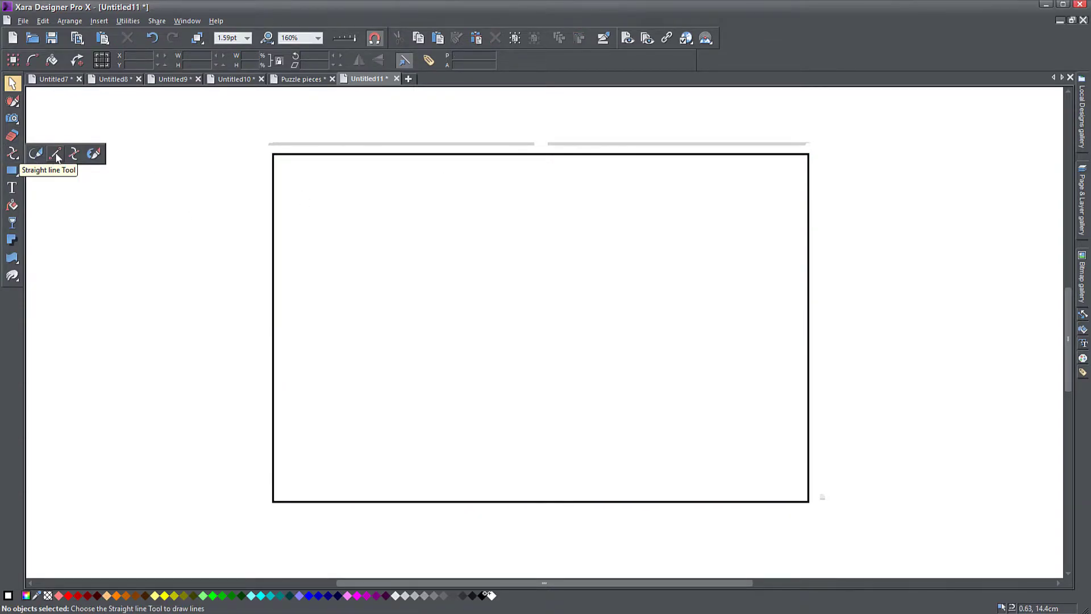
pyautogui.click(59, 156)
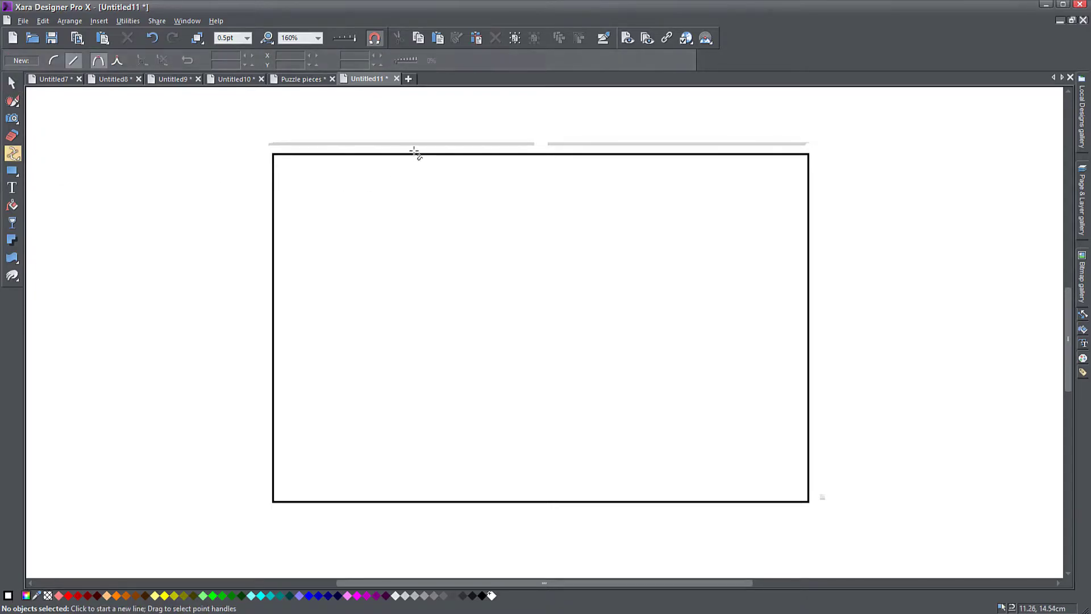
pyautogui.click(394, 124)
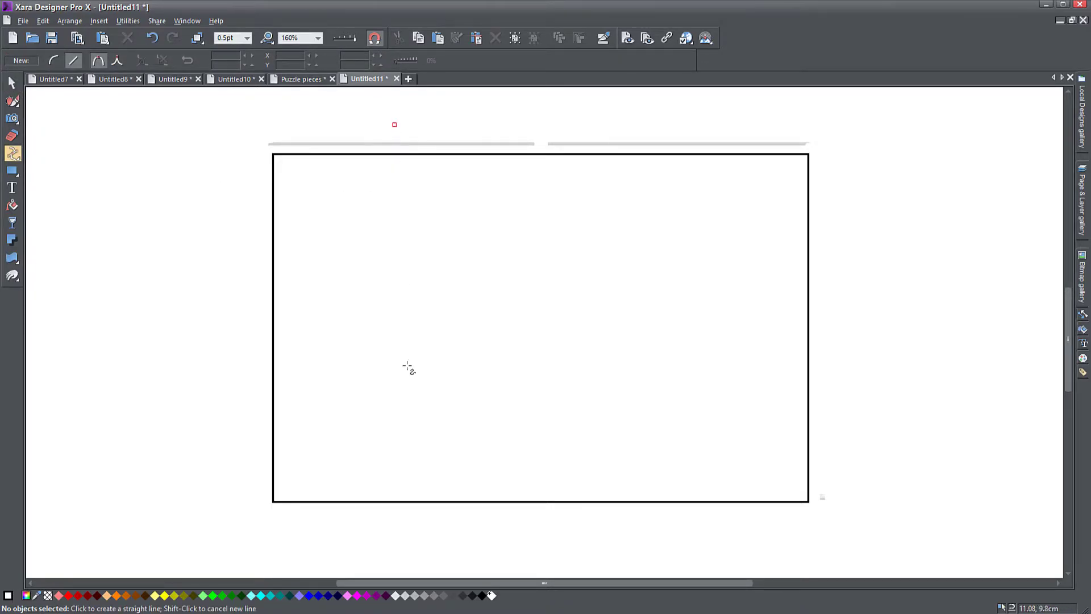
# Draw two vertical and two horizontal straight lines across the rectangle, each extending past its edges, to form a three-by-three grid
pyautogui.moveTo(15, 155)
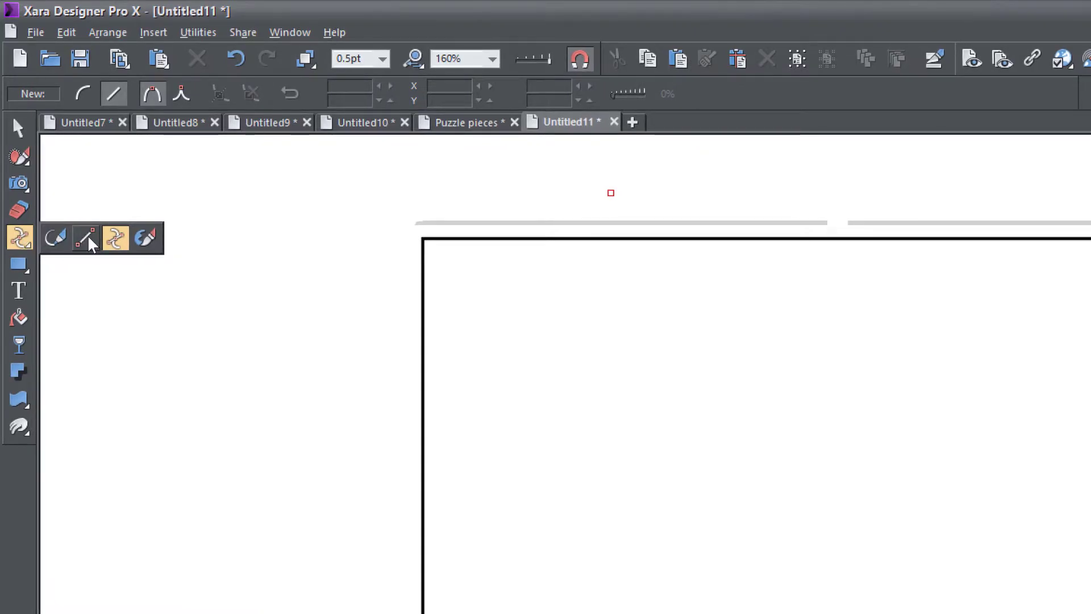
pyautogui.click(89, 243)
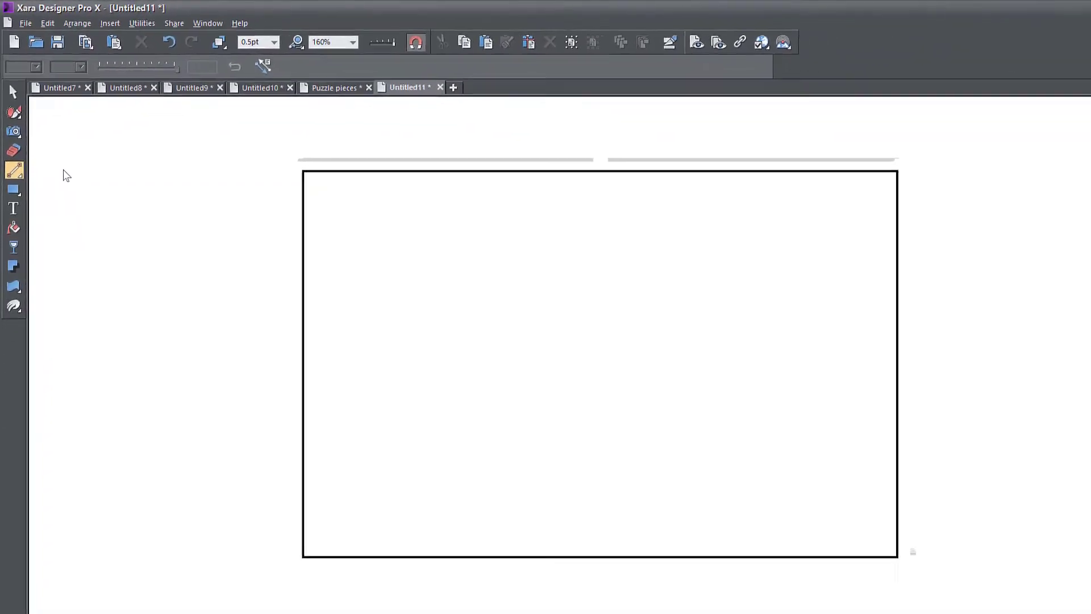
pyautogui.moveTo(457, 130); pyautogui.dragTo(464, 598)
pyautogui.moveTo(418, 539)
pyautogui.mouseDown()
pyautogui.moveTo(407, 531)
pyautogui.moveTo(412, 540)
pyautogui.mouseUp()
pyautogui.moveTo(468, 519)
pyautogui.mouseDown()
pyautogui.moveTo(465, 278)
pyautogui.moveTo(482, 523)
pyautogui.moveTo(483, 387)
pyautogui.moveTo(474, 537)
pyautogui.mouseUp()
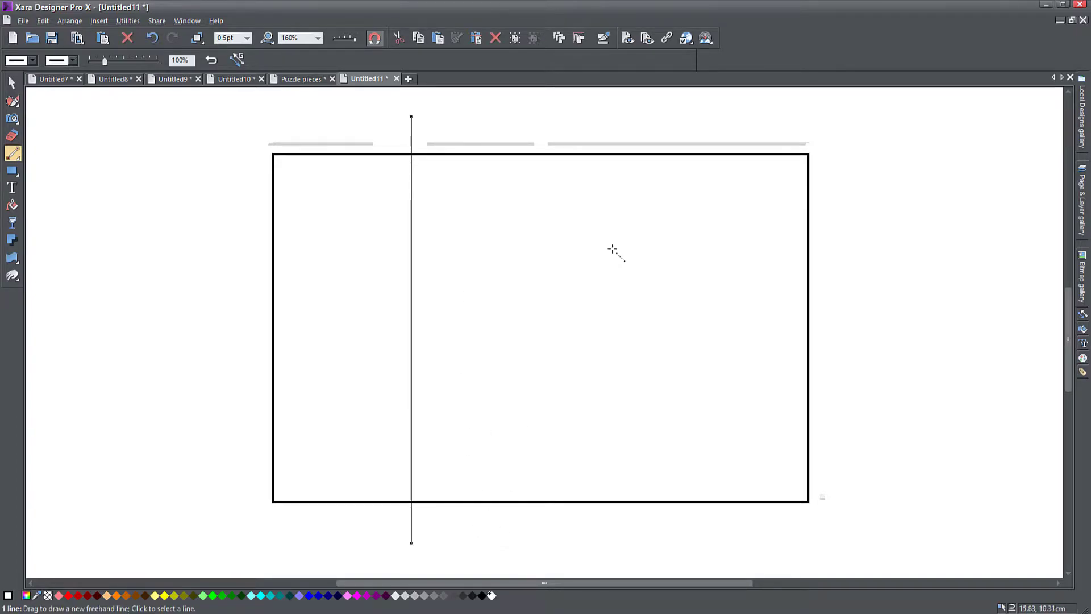
pyautogui.moveTo(639, 113)
pyautogui.mouseDown()
pyautogui.moveTo(623, 458)
pyautogui.moveTo(639, 552)
pyautogui.mouseUp()
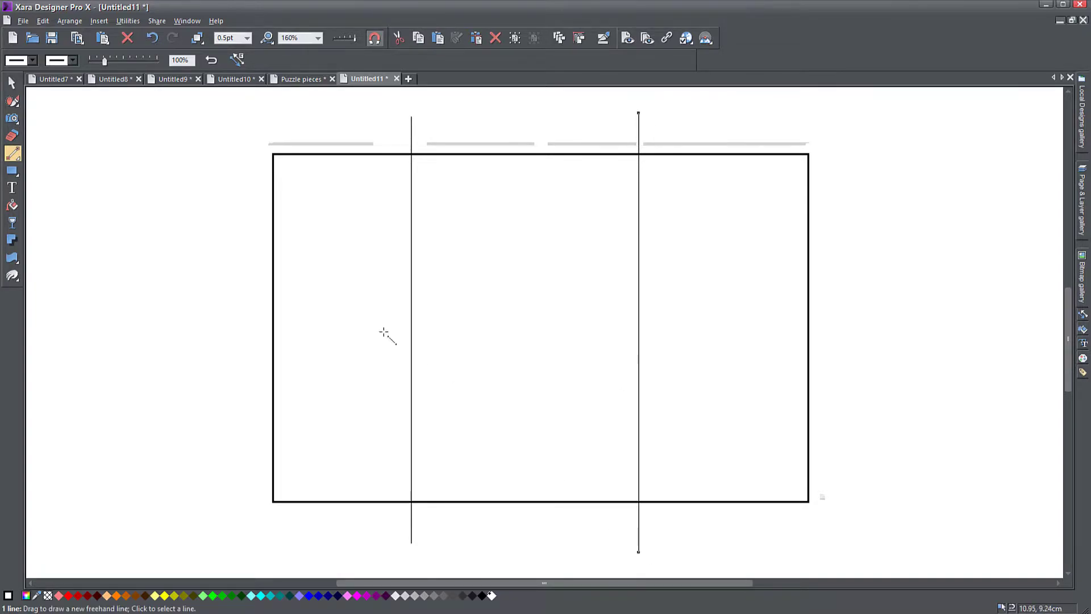
pyautogui.moveTo(241, 260); pyautogui.dragTo(841, 261)
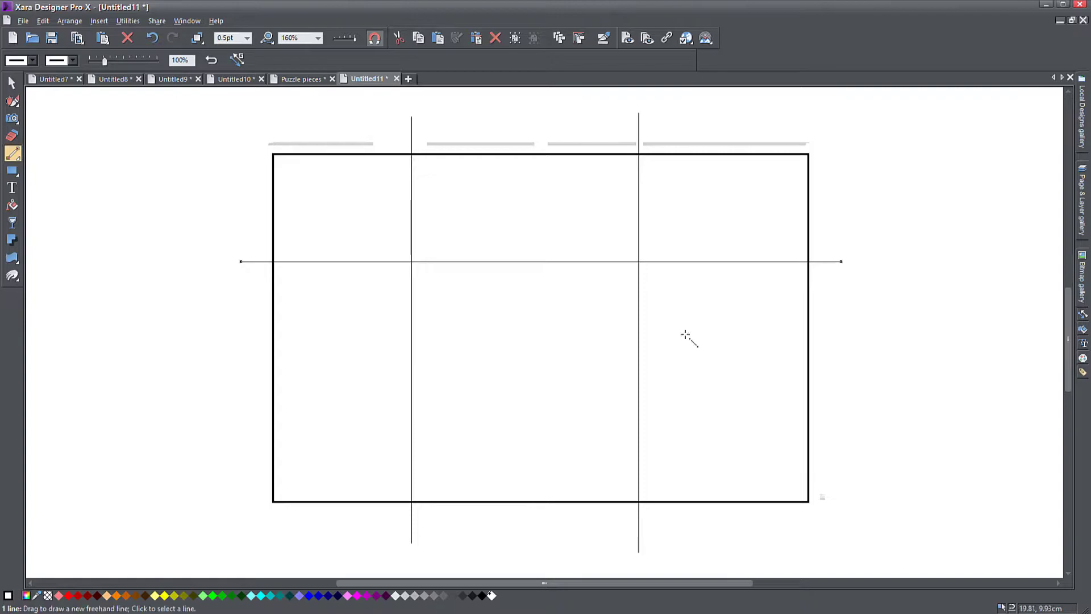
pyautogui.moveTo(232, 379)
pyautogui.mouseDown()
pyautogui.moveTo(313, 390)
pyautogui.moveTo(921, 397)
pyautogui.moveTo(850, 400)
pyautogui.mouseUp()
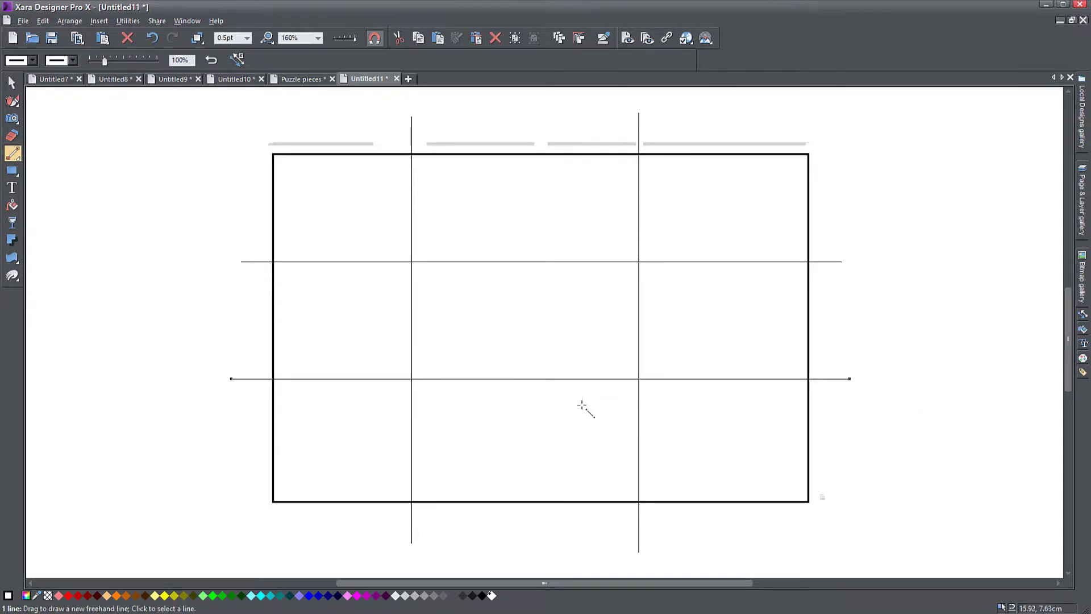
# Reposition the two vertical and two horizontal lines to space the grid cells more evenly within the rectangle
pyautogui.click(11, 83)
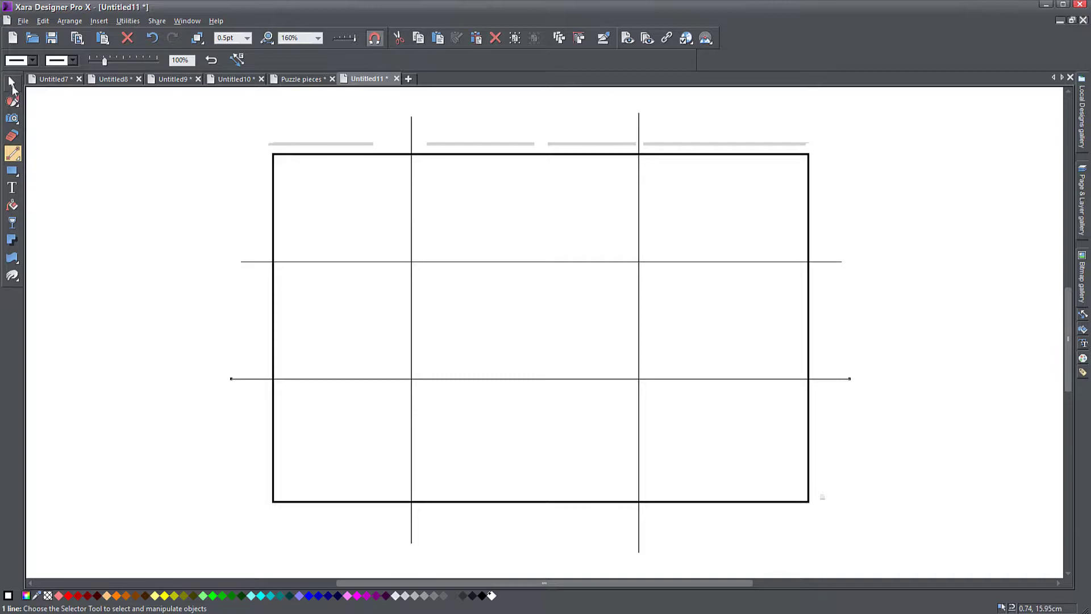
pyautogui.click(471, 127)
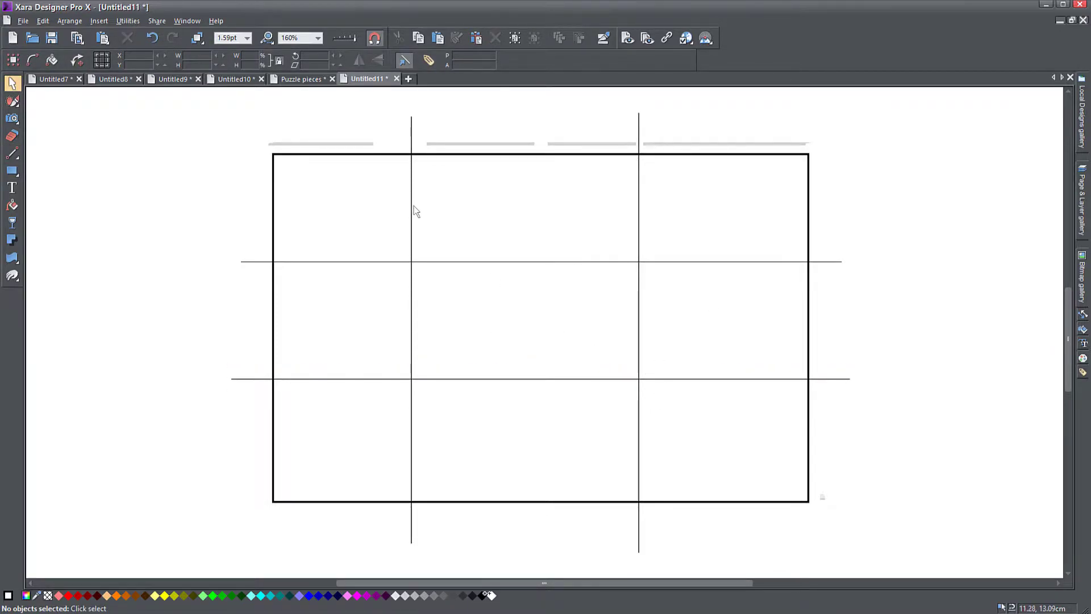
pyautogui.moveTo(418, 210); pyautogui.dragTo(440, 210)
pyautogui.moveTo(638, 221); pyautogui.dragTo(633, 222)
pyautogui.moveTo(574, 382); pyautogui.dragTo(578, 398)
pyautogui.moveTo(602, 263); pyautogui.dragTo(604, 271)
pyautogui.click(958, 284)
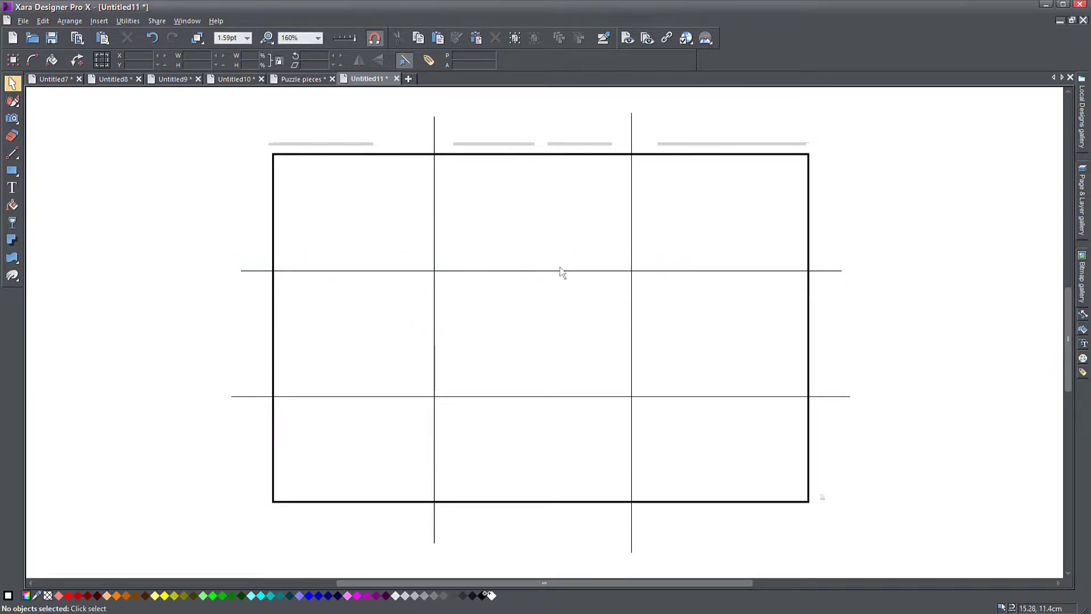
pyautogui.click(684, 271)
pyautogui.moveTo(849, 273); pyautogui.dragTo(850, 246)
pyautogui.hotkey('ctrl', 'z')
pyautogui.click(897, 284)
# In the Puzzle pieces document, move the pink centre piece against the orange piece's tab, and return to Untitled11
pyautogui.click(301, 78)
pyautogui.moveTo(482, 322); pyautogui.dragTo(404, 307)
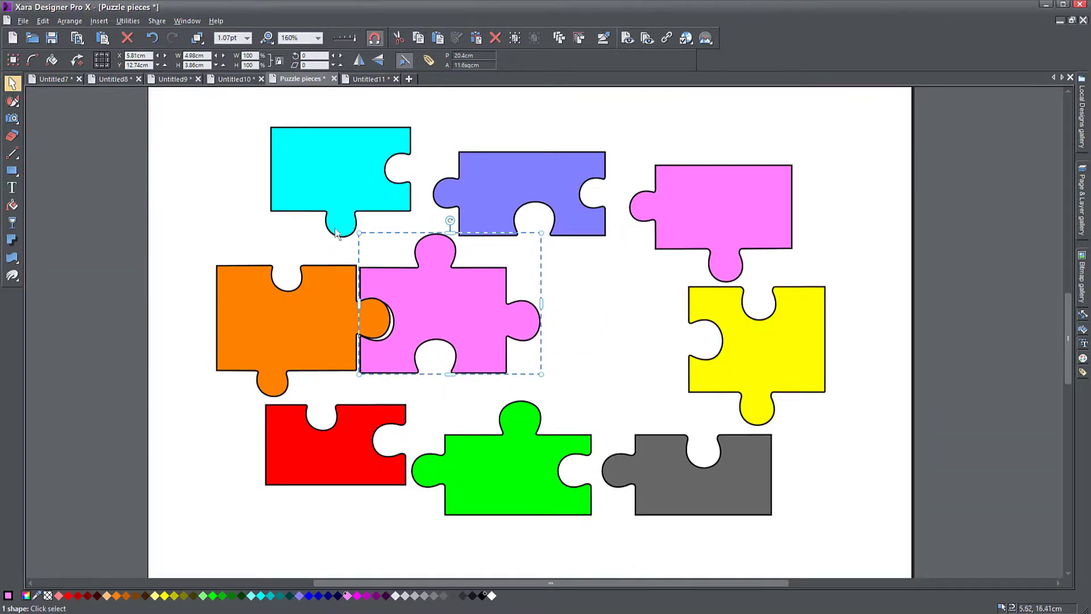
pyautogui.click(368, 78)
# Add two points about 1.02 cm apart with the Shape tool on the left vertical line, within the top row of the grid
pyautogui.click(435, 140)
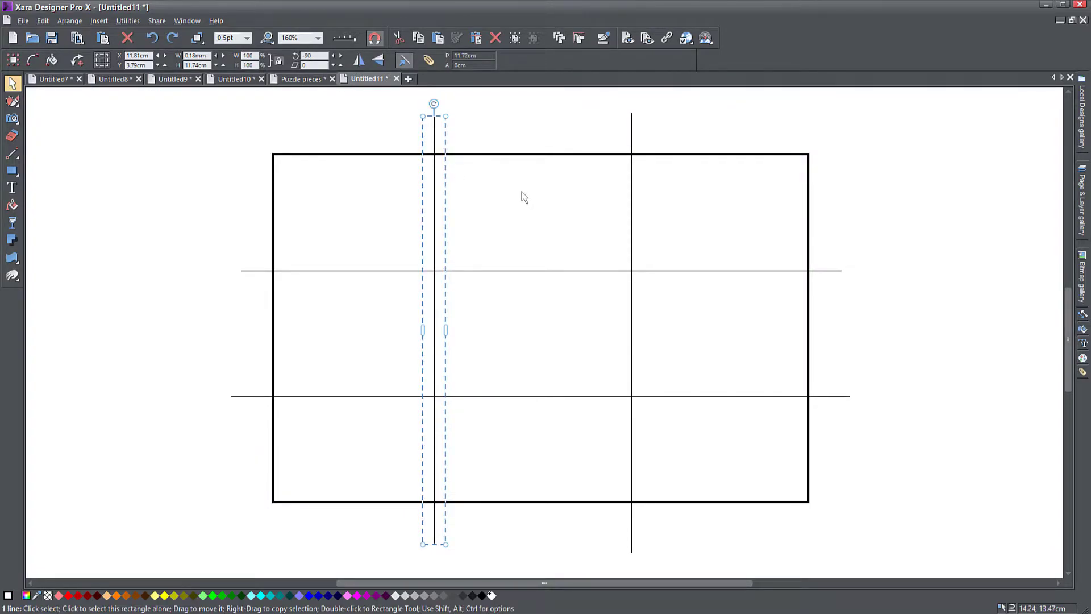
pyautogui.click(214, 180)
pyautogui.click(436, 134)
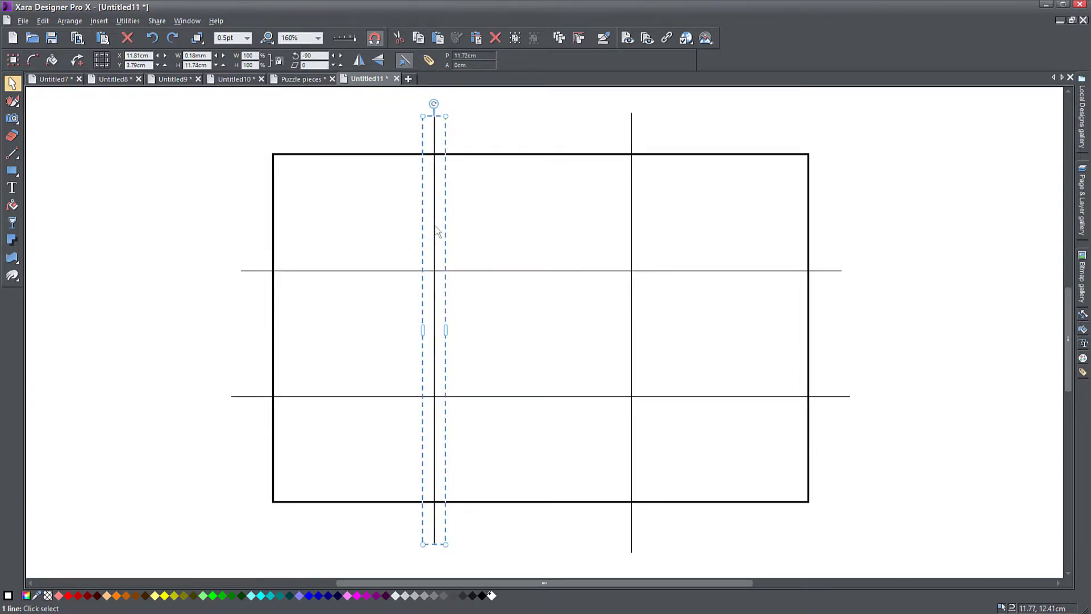
pyautogui.scroll(1, 420, 162)
pyautogui.scroll(2, 423, 158)
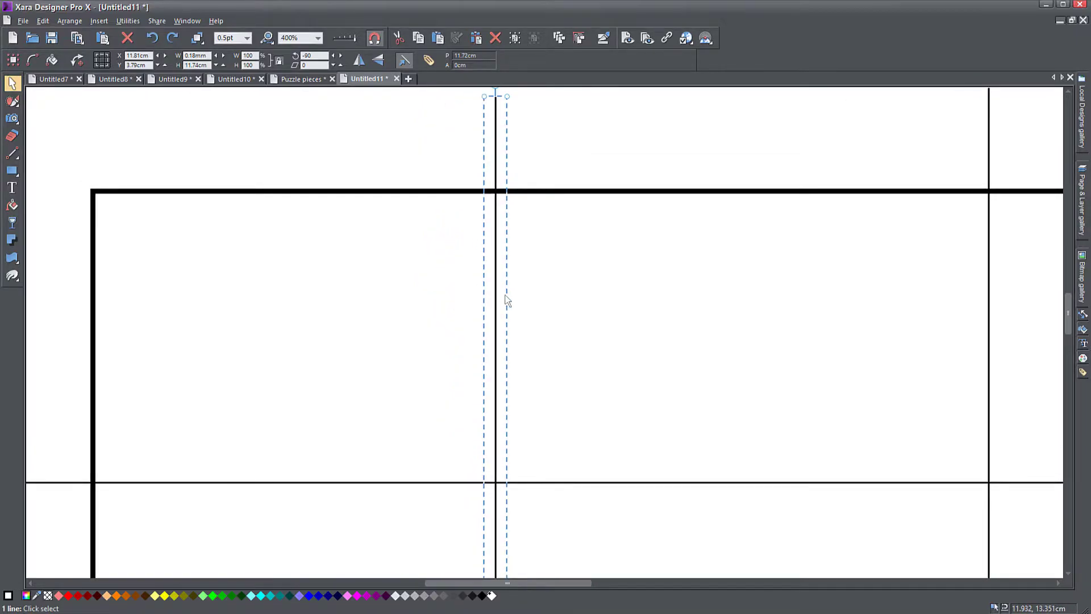
pyautogui.moveTo(13, 149)
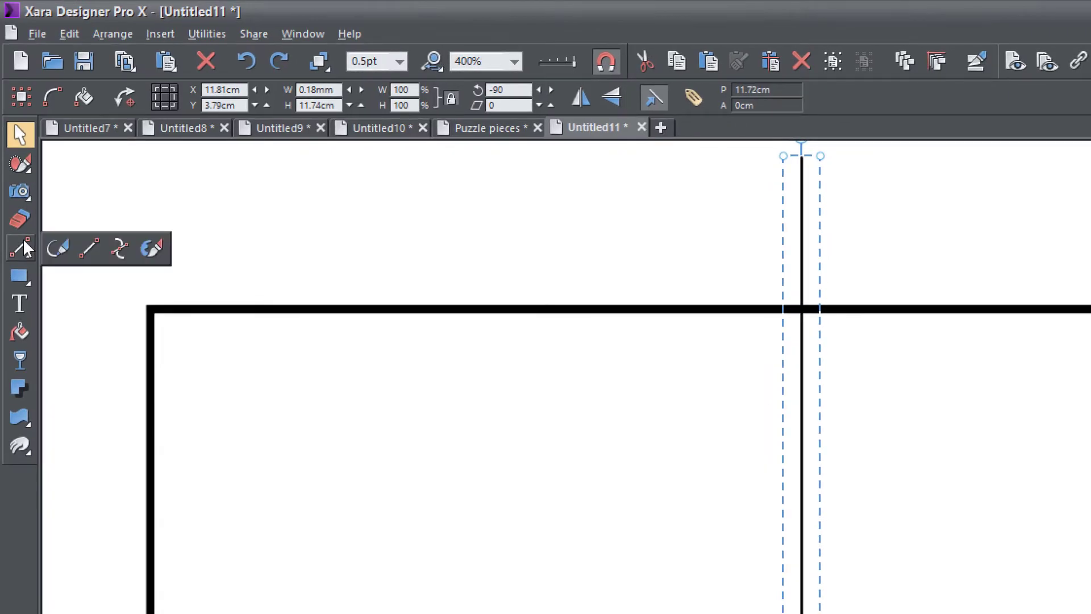
pyautogui.click(118, 250)
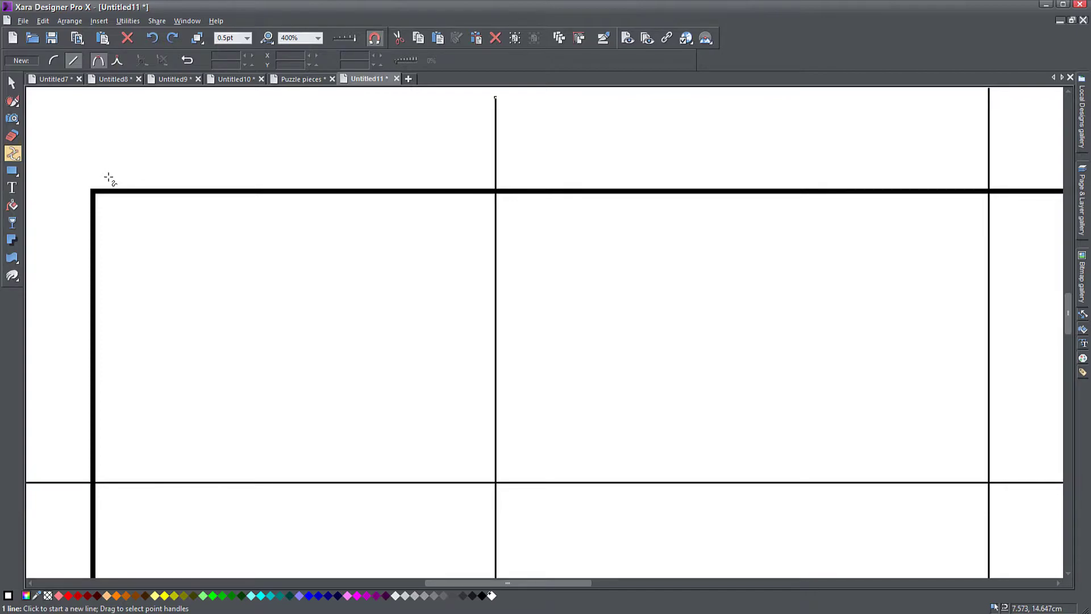
pyautogui.click(12, 83)
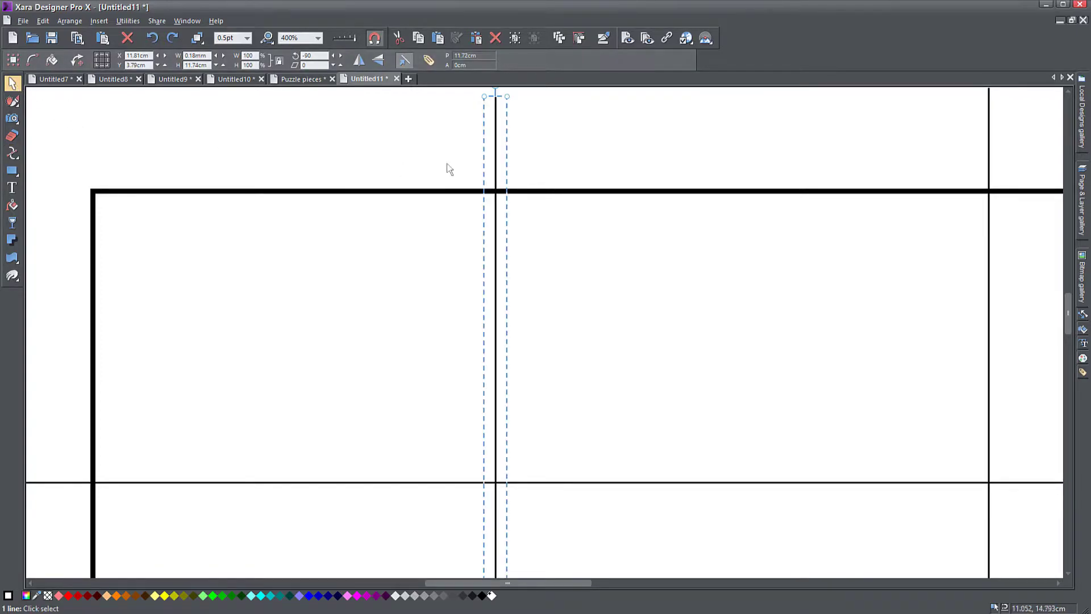
pyautogui.click(549, 134)
pyautogui.click(497, 139)
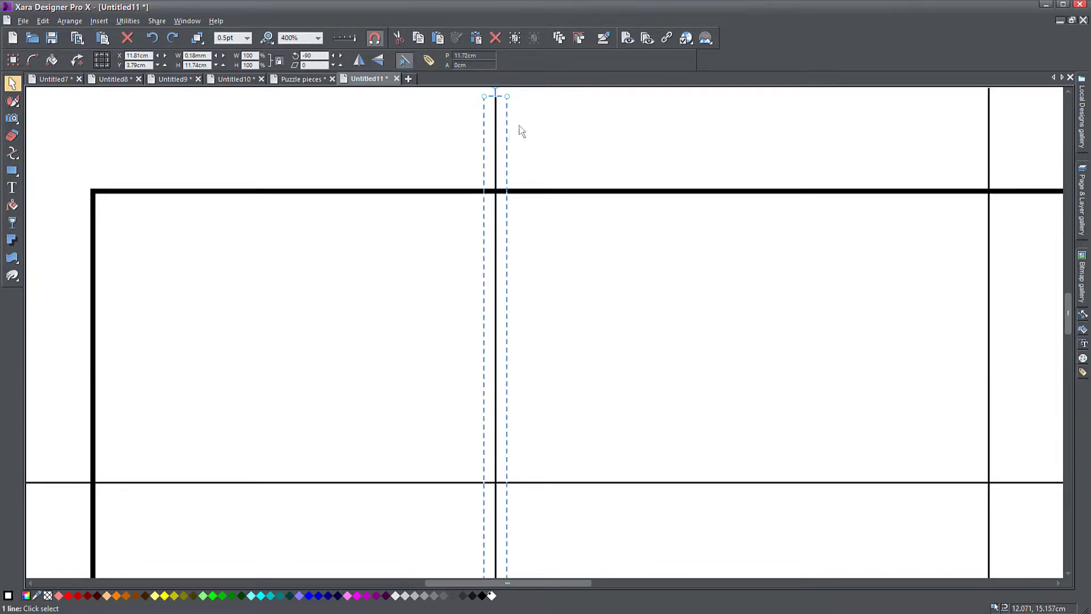
pyautogui.click(12, 153)
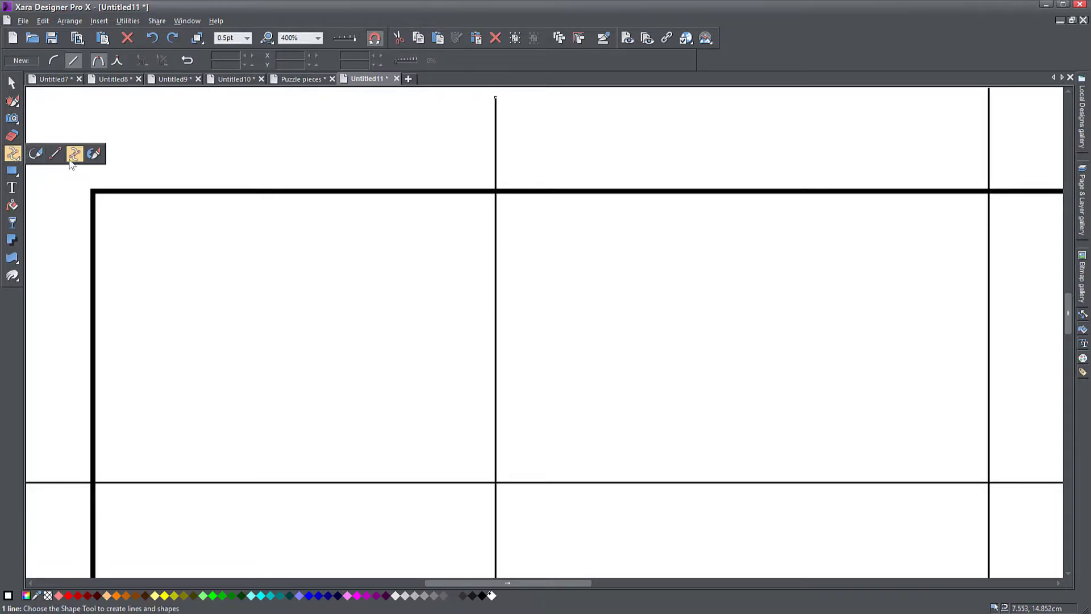
pyautogui.scroll(1, 510, 348)
pyautogui.moveTo(510, 348); pyautogui.dragTo(634, 286)
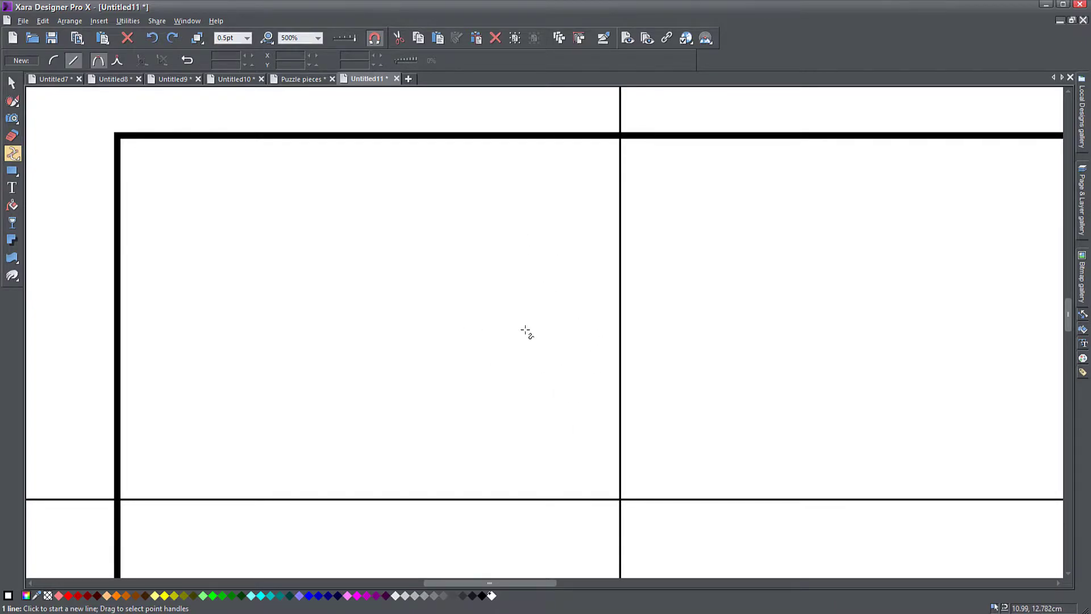
pyautogui.click(621, 260)
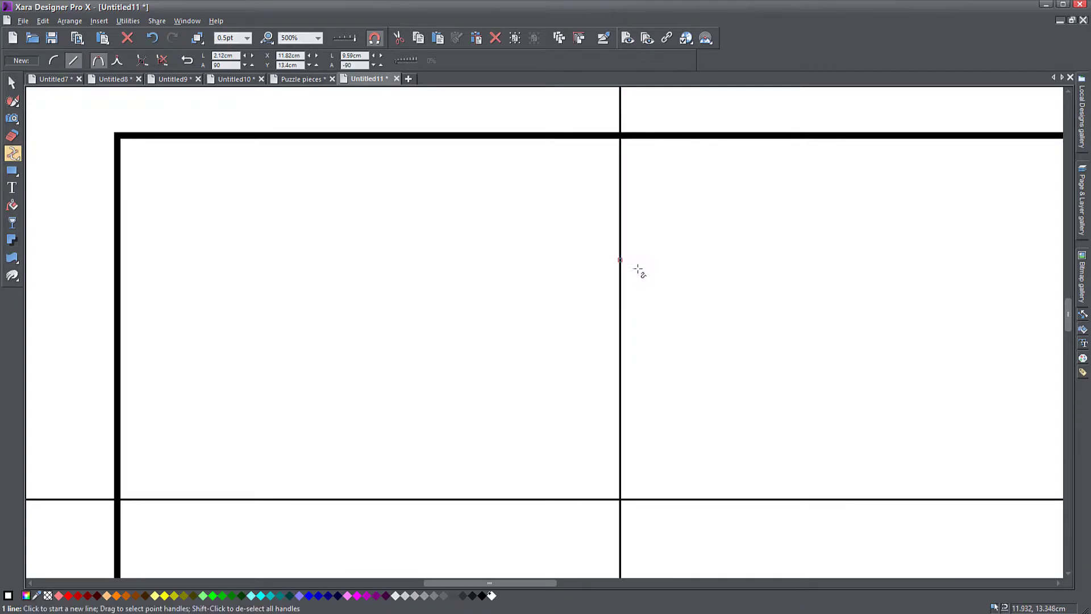
pyautogui.click(621, 377)
# Pull the segment between the two points leftward into a curve and spread its control handles to form a wide, rounded tab
pyautogui.scroll(2, 657, 370)
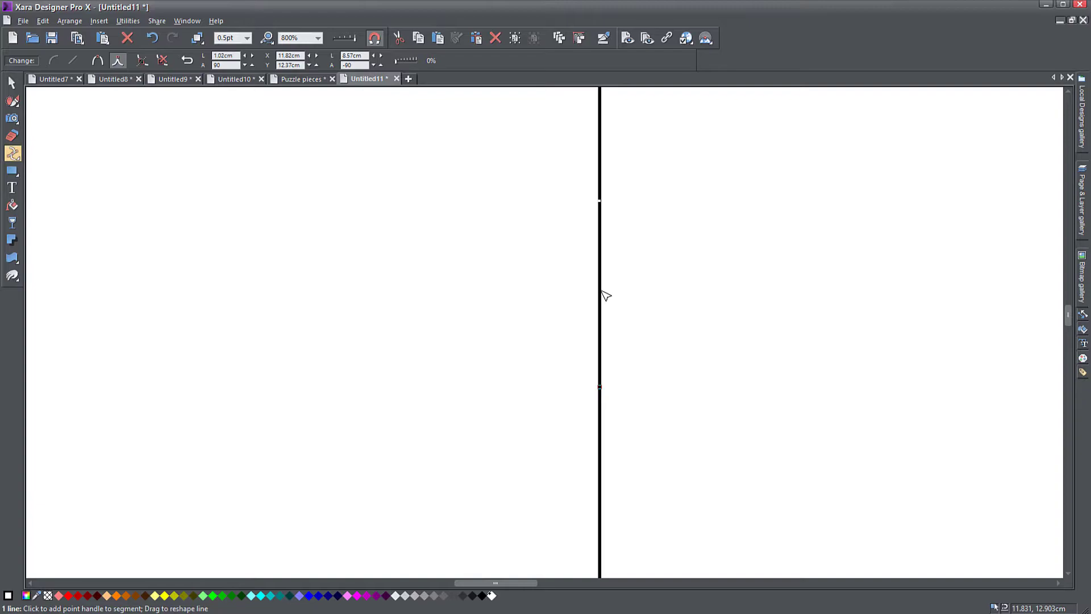
pyautogui.moveTo(604, 294)
pyautogui.mouseDown()
pyautogui.moveTo(329, 292)
pyautogui.moveTo(426, 288)
pyautogui.moveTo(342, 295)
pyautogui.mouseUp()
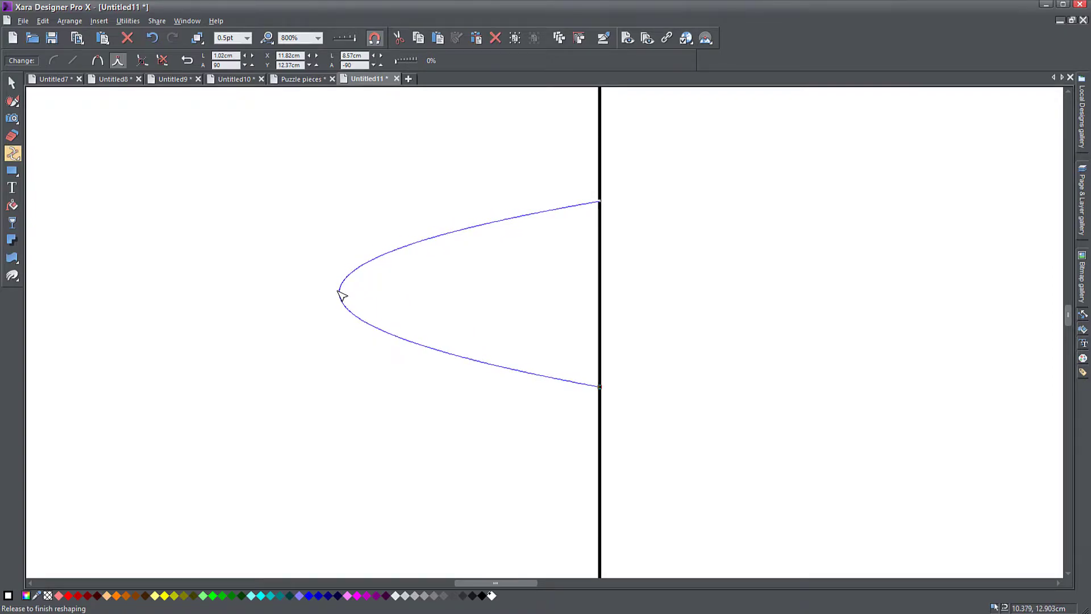
pyautogui.moveTo(341, 295); pyautogui.dragTo(305, 296)
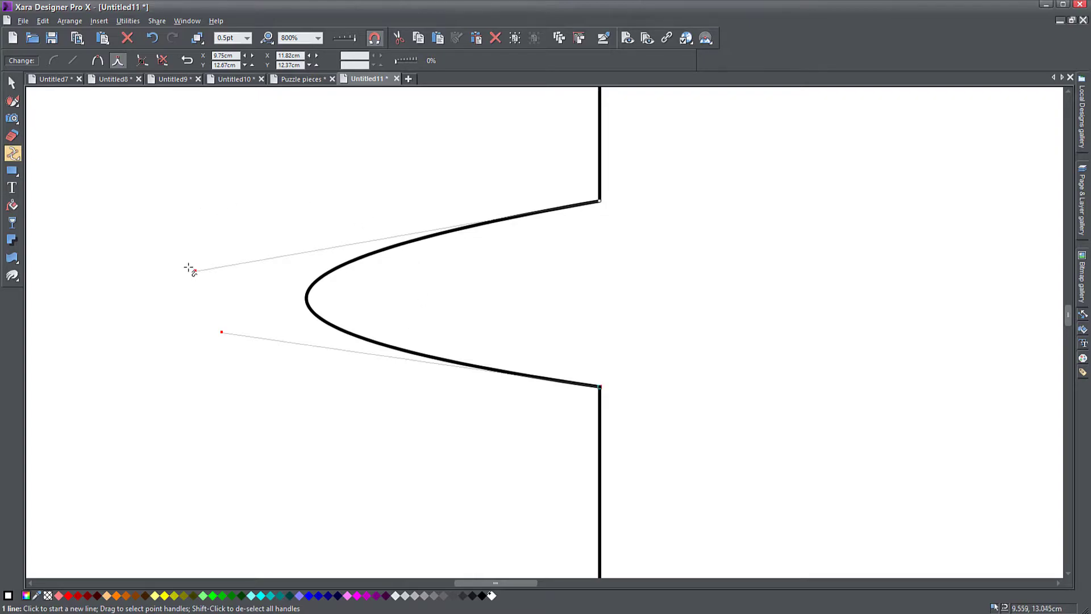
pyautogui.moveTo(195, 271); pyautogui.dragTo(183, 105)
pyautogui.moveTo(221, 332); pyautogui.dragTo(192, 473)
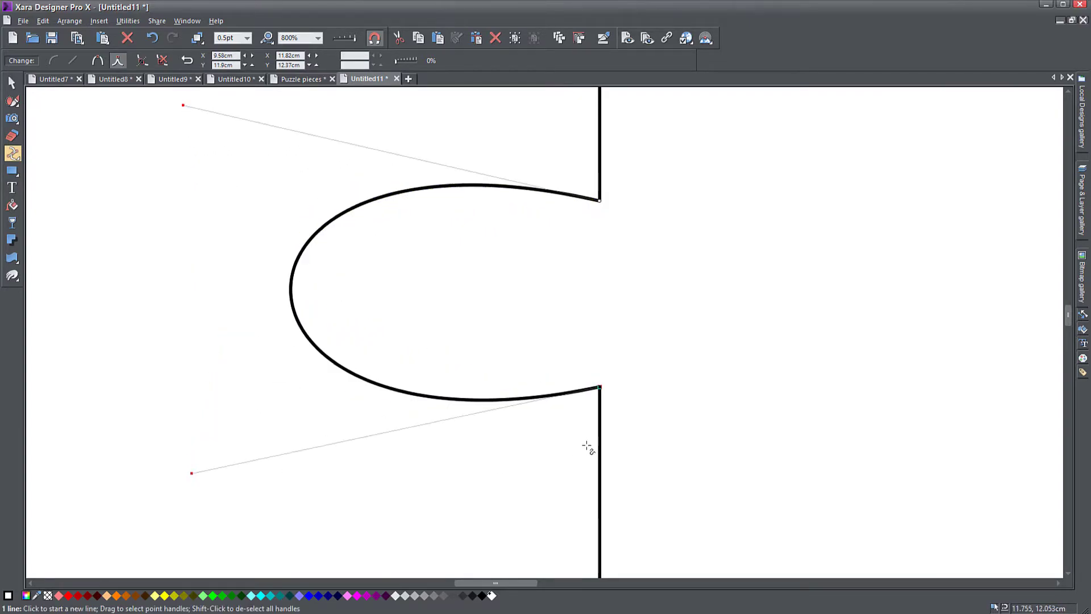
# Adjust the tab's upper and lower control handles to give it a rounder, near-symmetrical head that tapers toward the neck
pyautogui.scroll(-1, 586, 446)
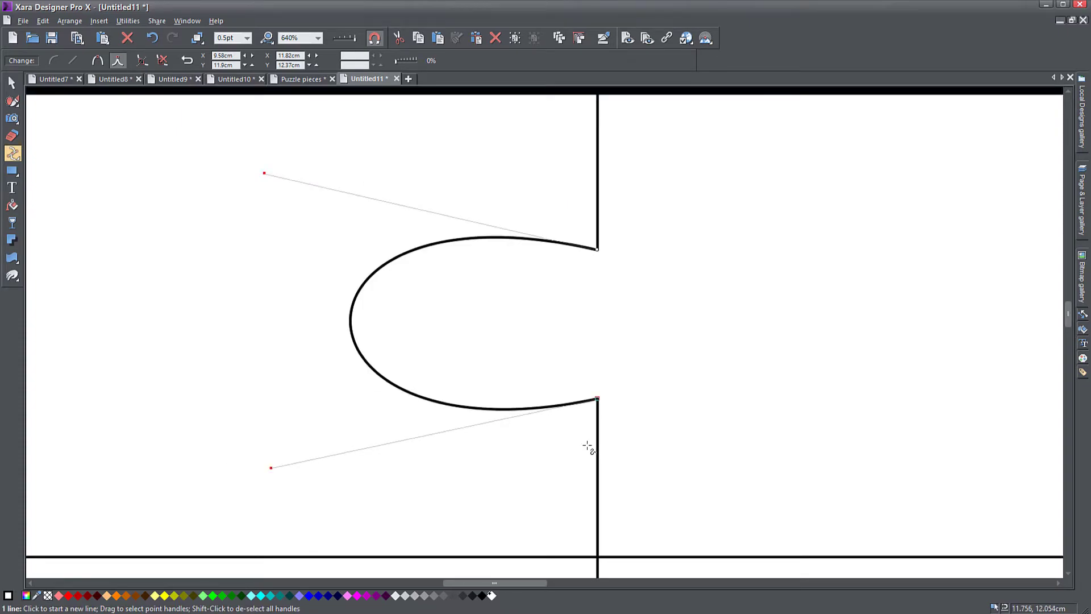
pyautogui.scroll(-1, 569, 421)
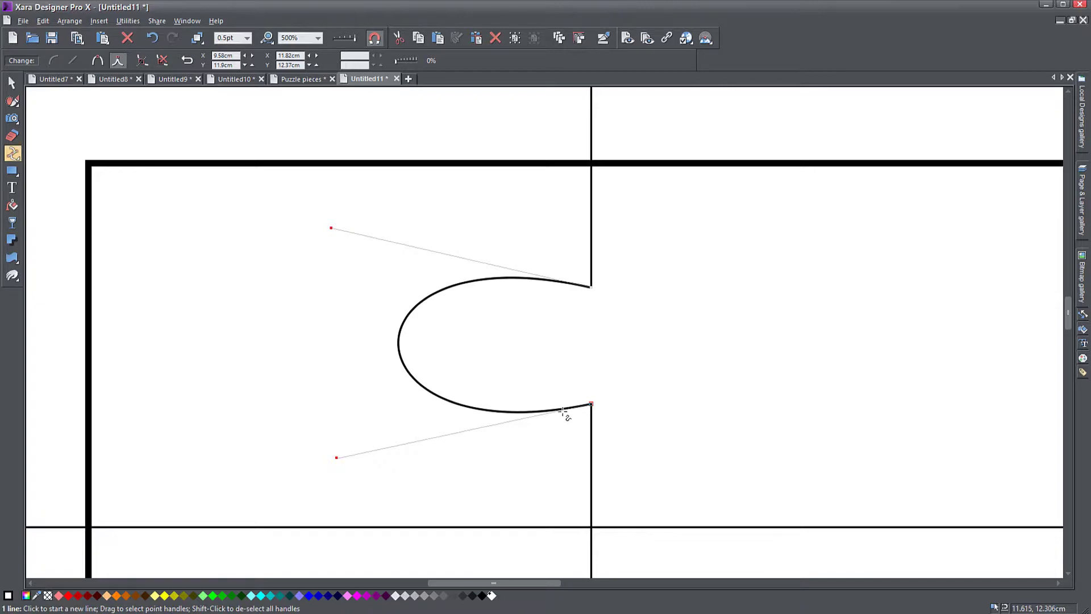
pyautogui.moveTo(331, 227); pyautogui.dragTo(339, 158)
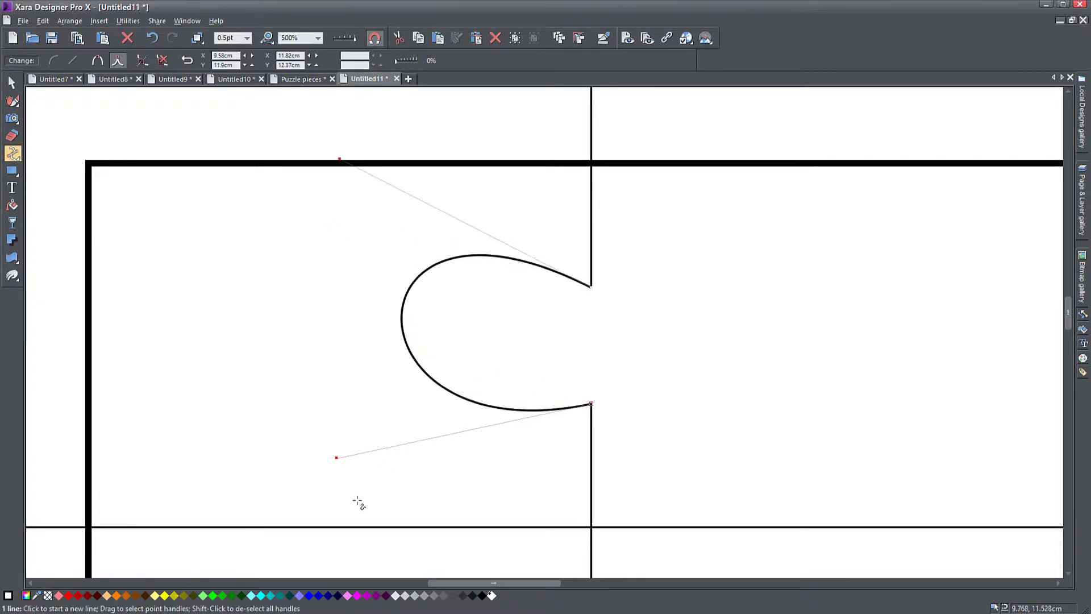
pyautogui.moveTo(337, 458); pyautogui.dragTo(364, 527)
pyautogui.moveTo(341, 161); pyautogui.dragTo(376, 164)
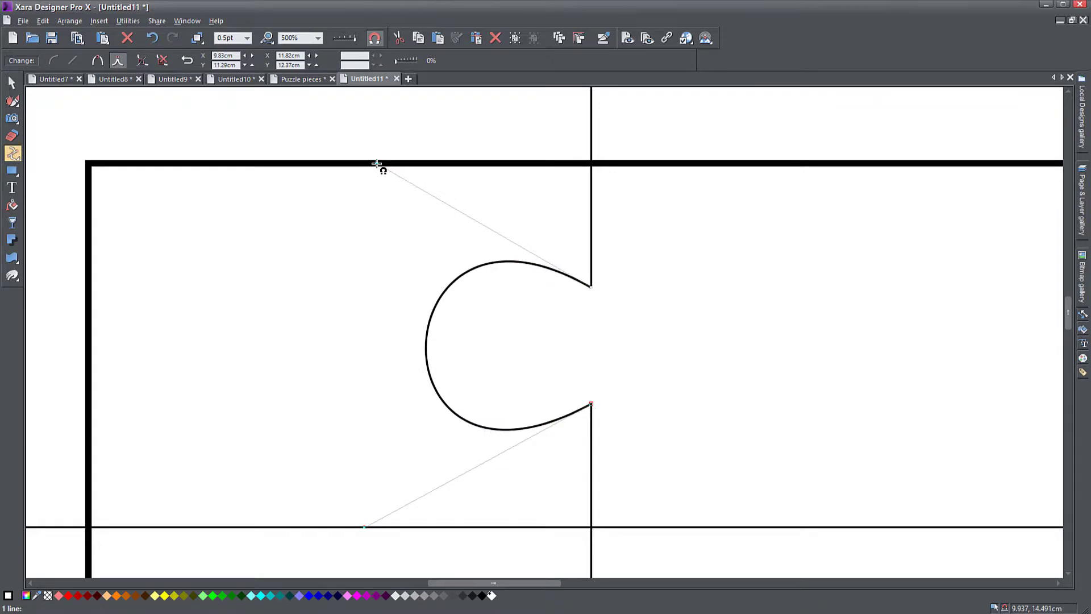
pyautogui.moveTo(377, 164); pyautogui.dragTo(358, 152)
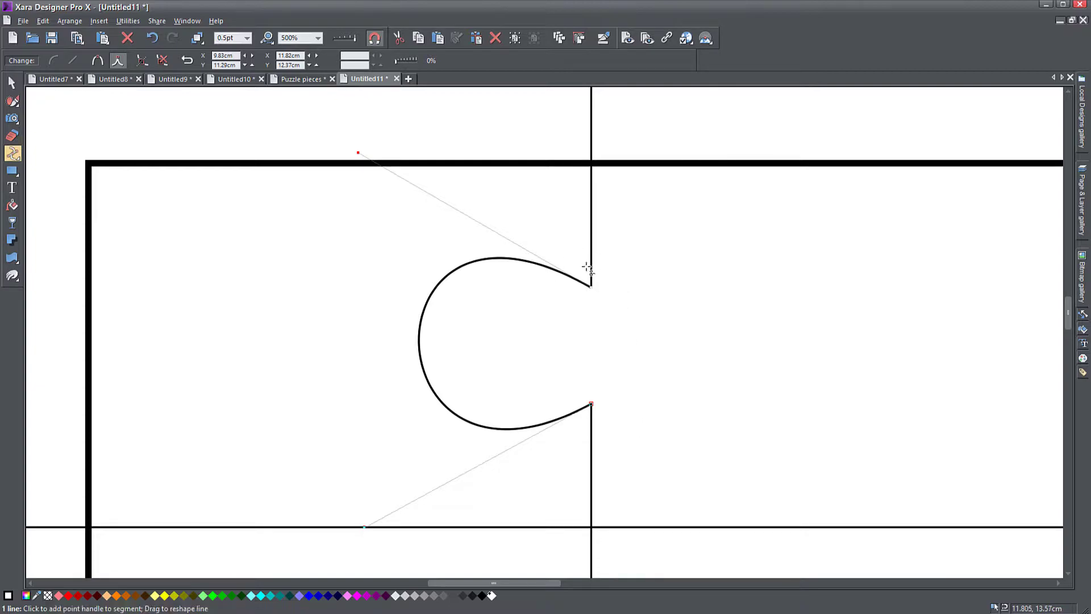
# Add points beside the tab's upper neck corner, one about 0.22 cm above it on the vertical line and one on the curve
pyautogui.scroll(2, 592, 292)
pyautogui.scroll(1, 592, 292)
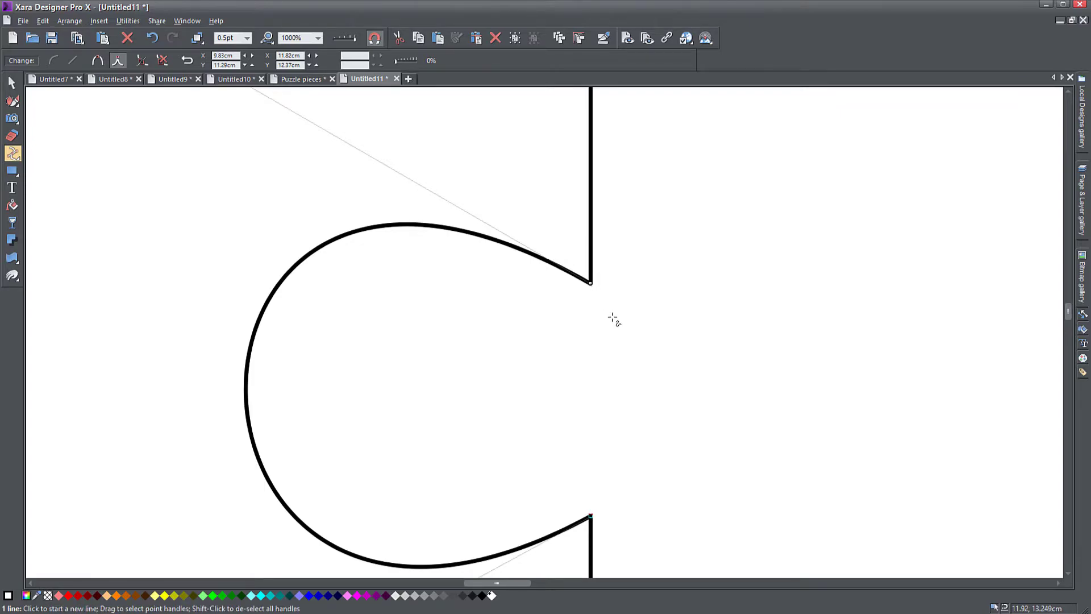
pyautogui.moveTo(598, 368); pyautogui.dragTo(585, 305)
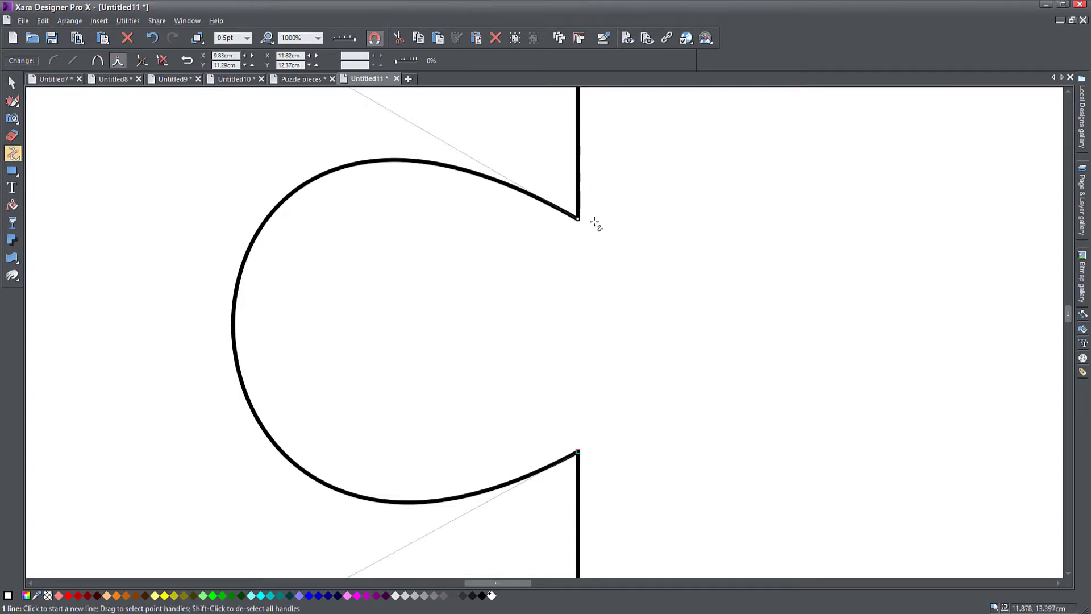
pyautogui.moveTo(604, 231); pyautogui.dragTo(596, 242)
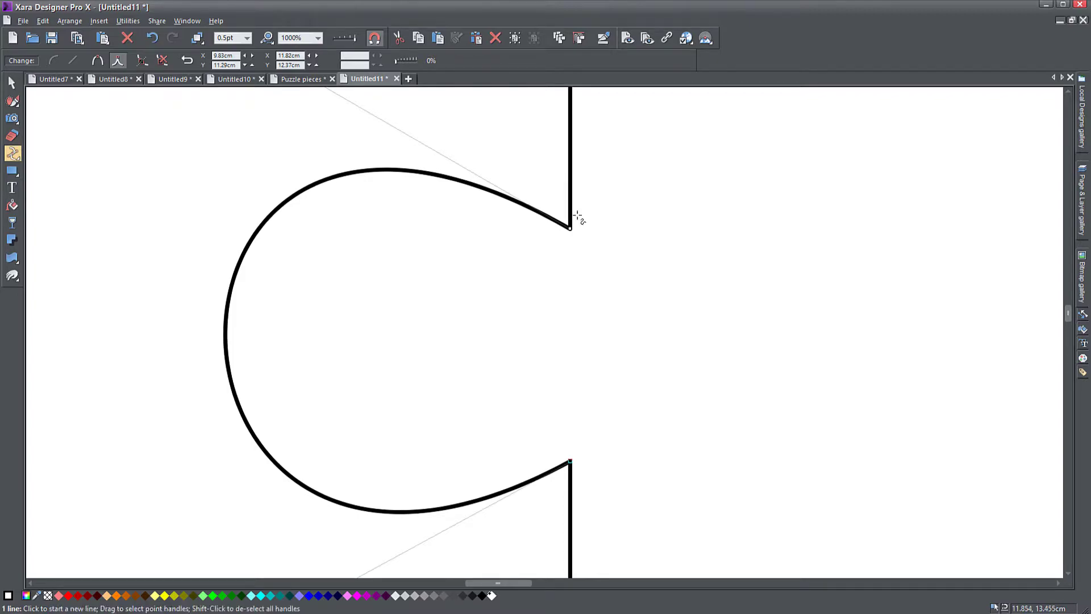
pyautogui.click(571, 181)
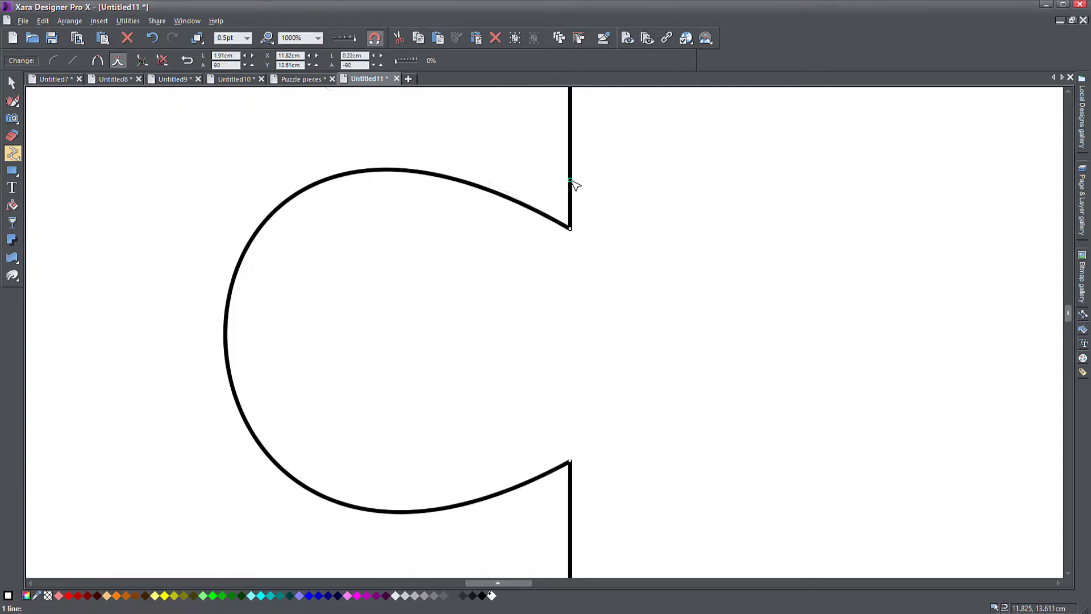
pyautogui.click(526, 208)
# Delete the upper neck's corner point and bend the remaining short segment downward into a rounded transition
pyautogui.scroll(3, 607, 227)
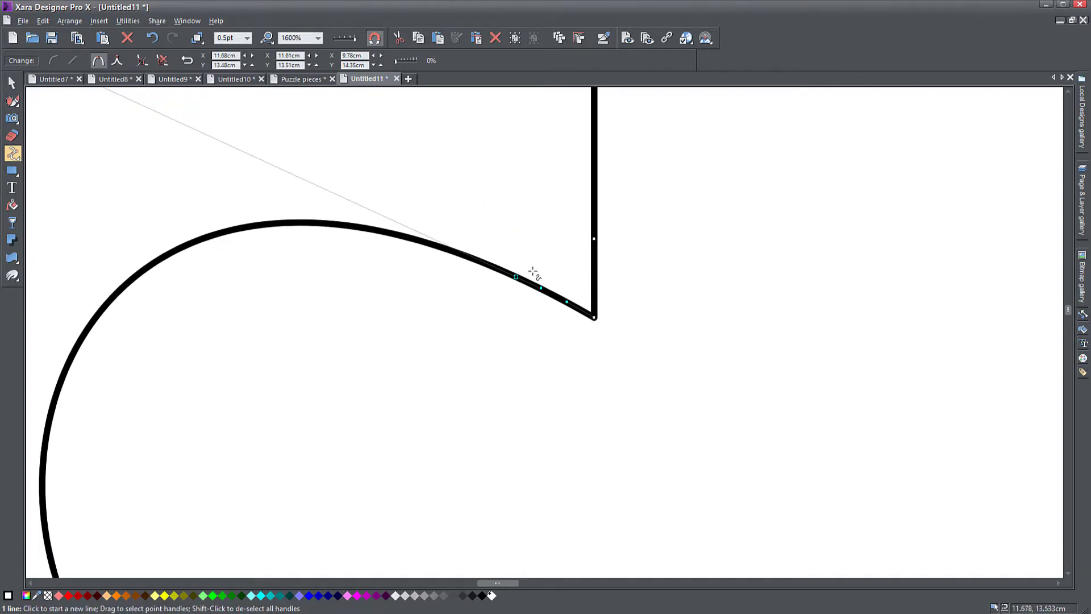
pyautogui.click(594, 318)
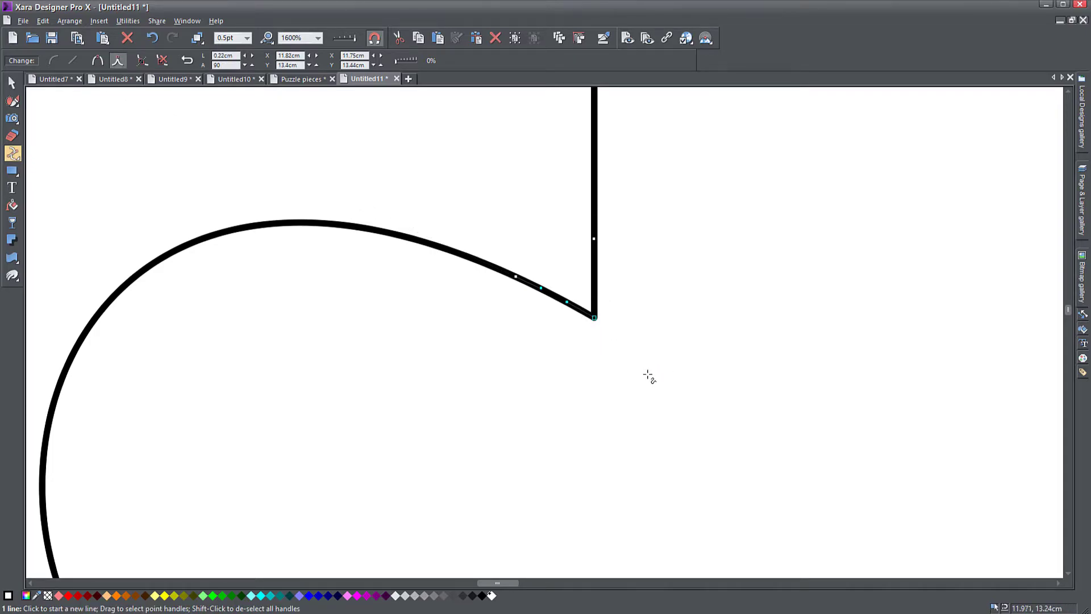
pyautogui.press('Delete')
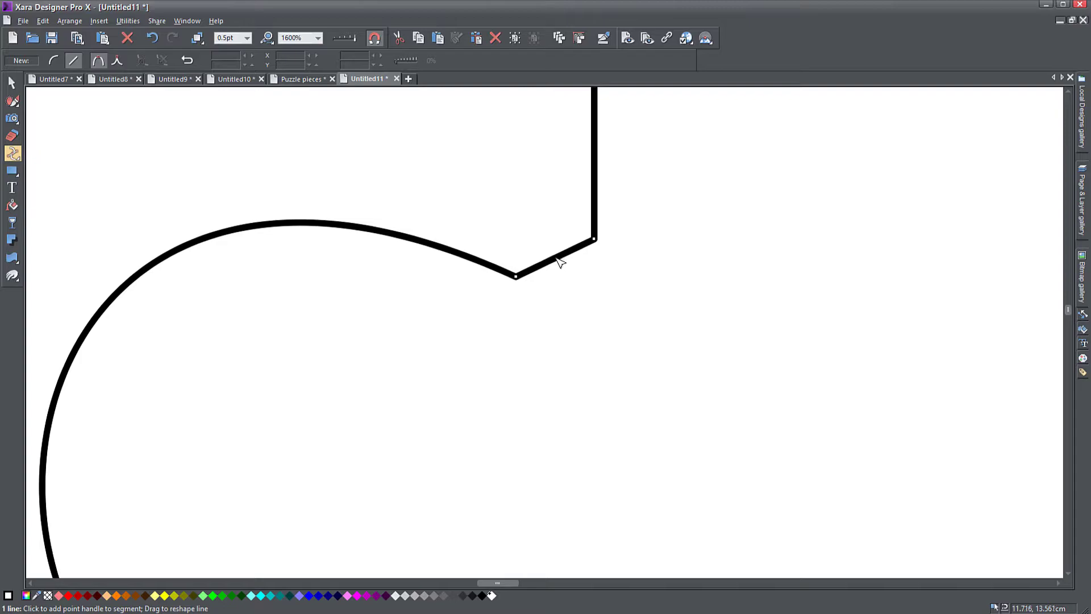
pyautogui.moveTo(562, 263); pyautogui.dragTo(577, 286)
pyautogui.scroll(-3, 630, 433)
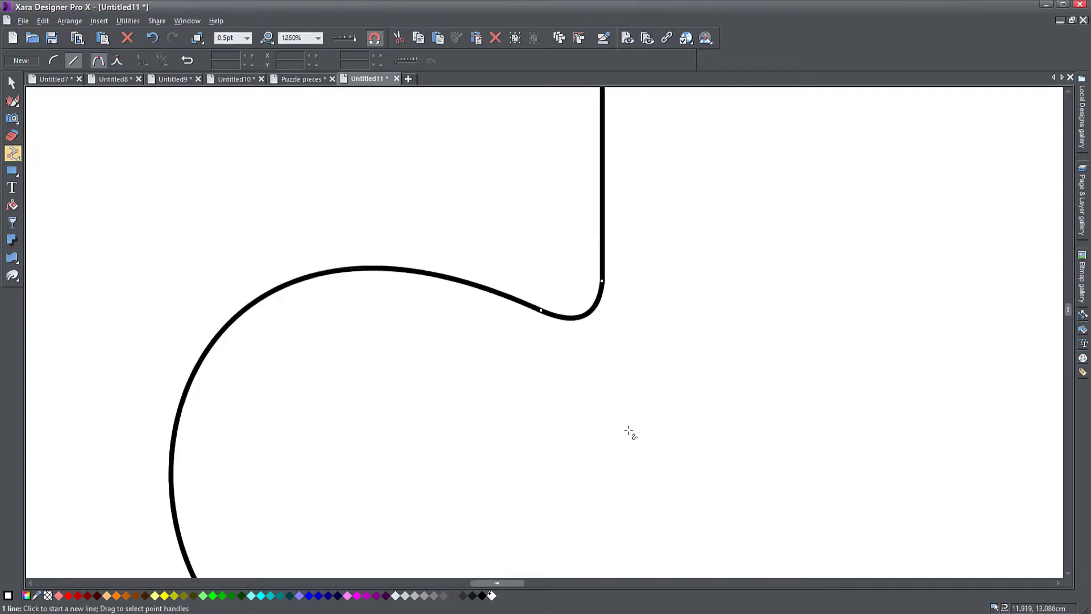
# Add points beside the tab's lower neck corner, one on the curve and one about 0.13 cm below the corner on the vertical line
pyautogui.moveTo(626, 364); pyautogui.dragTo(595, 232)
pyautogui.scroll(3, 614, 414)
pyautogui.moveTo(607, 401); pyautogui.dragTo(741, 347)
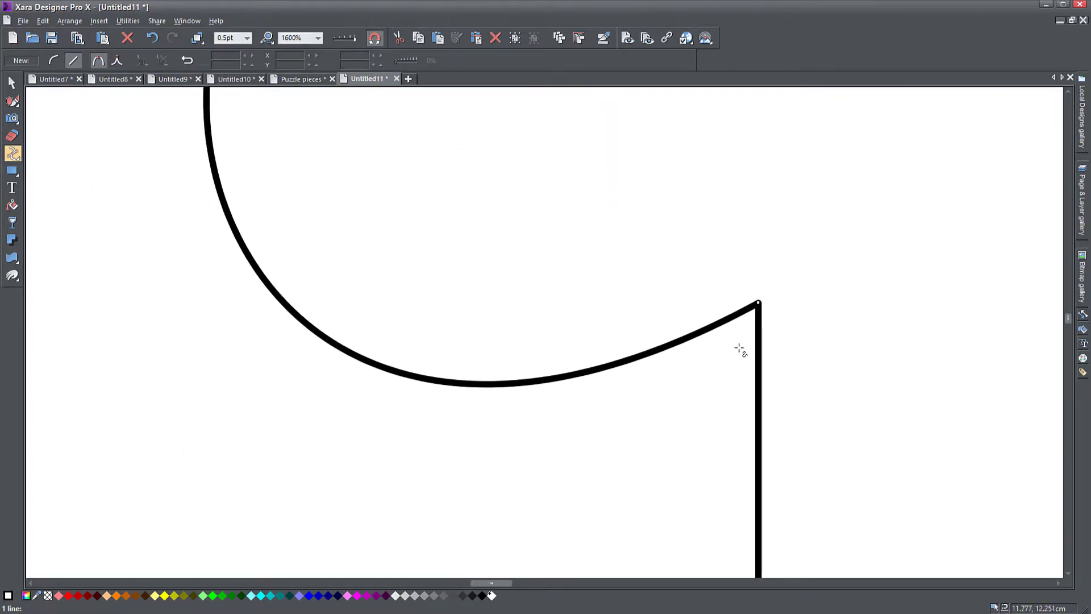
pyautogui.click(714, 330)
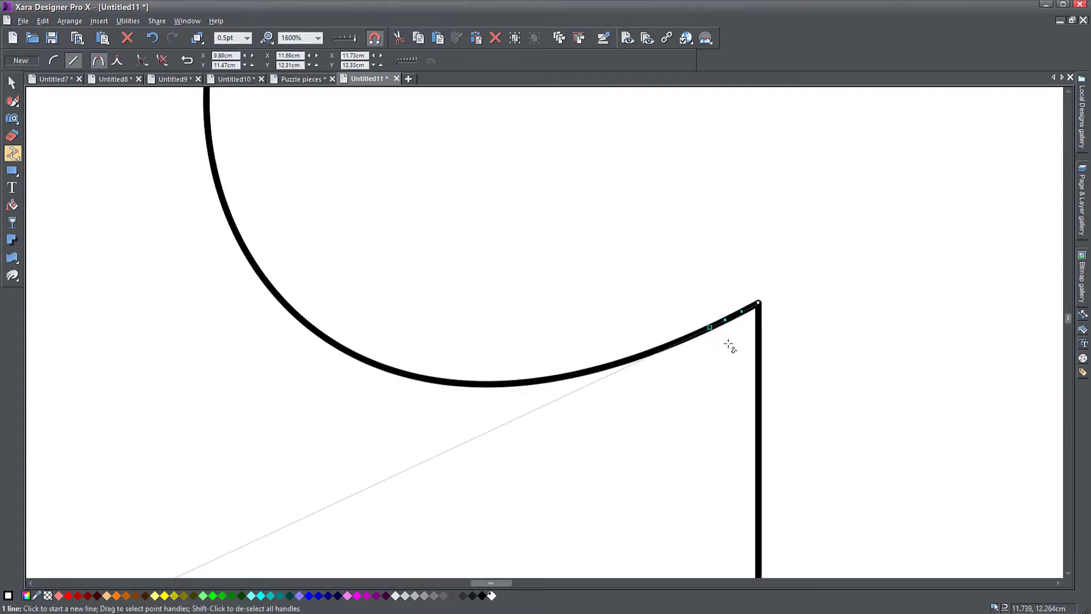
pyautogui.click(760, 351)
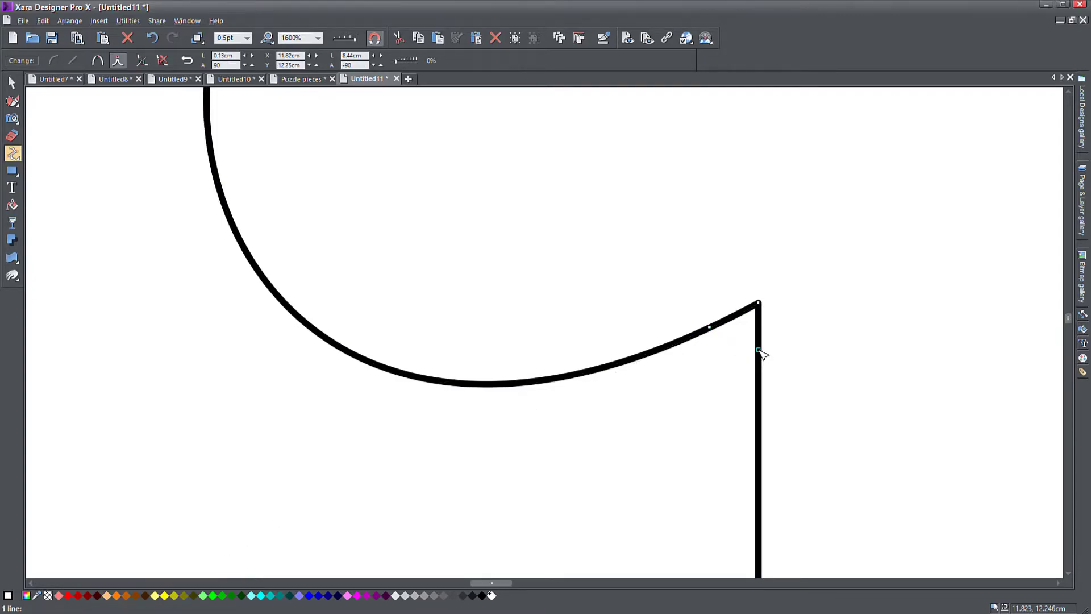
# Delete the lower neck's corner point and bend the remaining short segment upward into a rounded transition
pyautogui.scroll(-2, 785, 355)
pyautogui.click(768, 323)
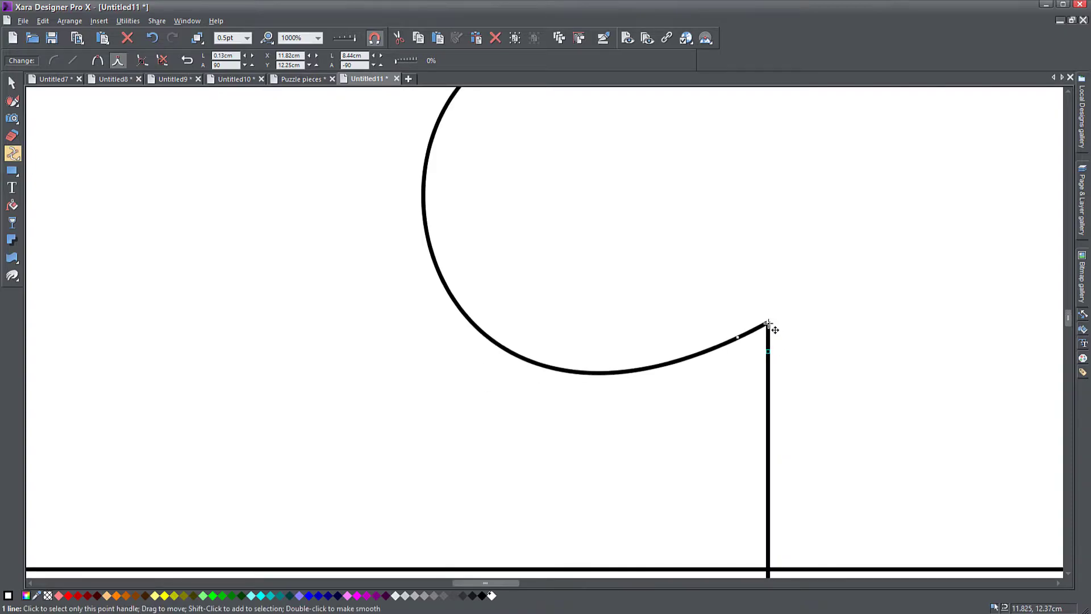
pyautogui.press('Delete')
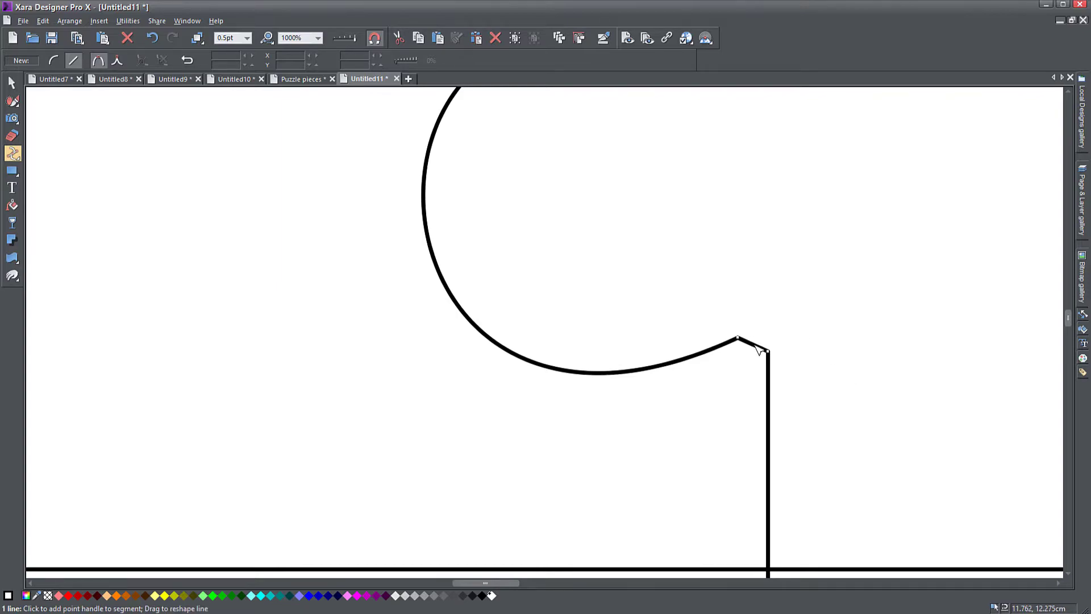
pyautogui.scroll(2, 758, 348)
pyautogui.moveTo(758, 348)
pyautogui.mouseDown()
pyautogui.moveTo(764, 320)
pyautogui.moveTo(750, 346)
pyautogui.moveTo(763, 320)
pyautogui.moveTo(769, 332)
pyautogui.mouseUp()
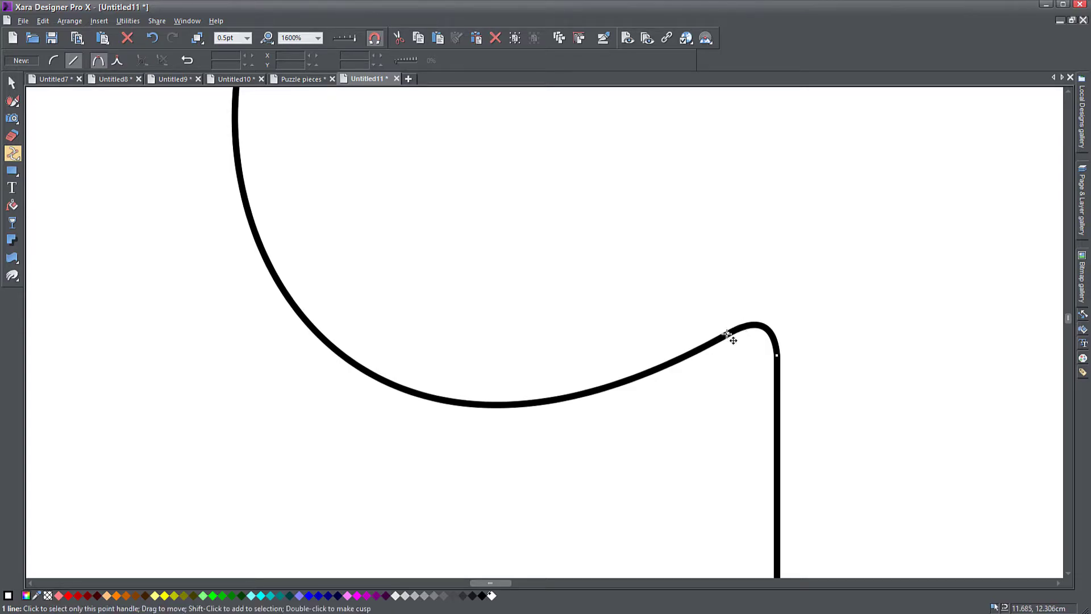
# Try to reshape the lower neck by pulling its control handles toward and beyond the vertical line, and undo the last pull
pyautogui.click(730, 334)
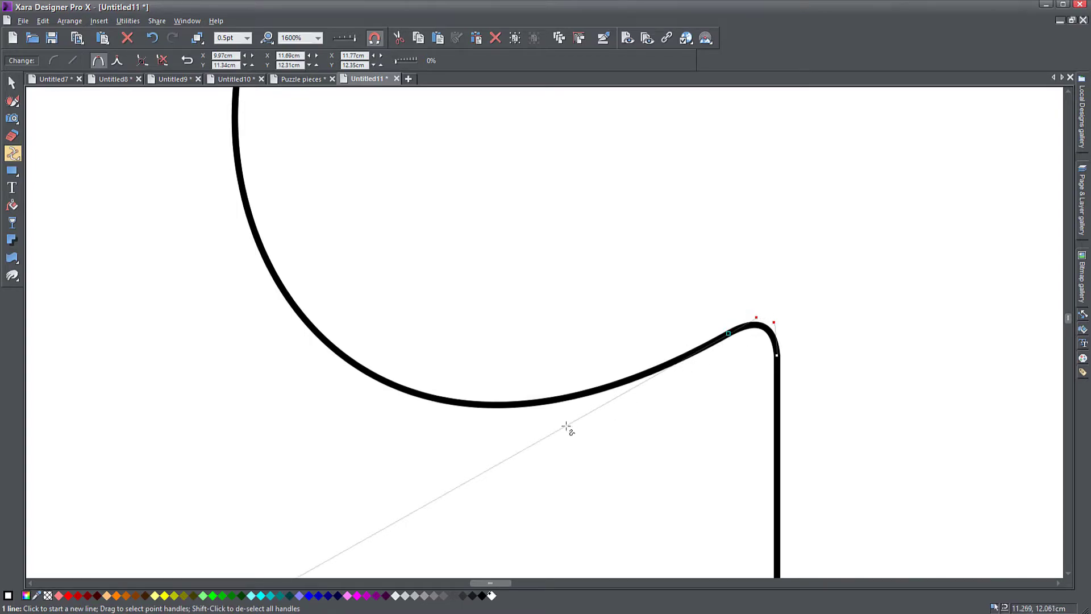
pyautogui.moveTo(755, 319)
pyautogui.mouseDown()
pyautogui.moveTo(772, 310)
pyautogui.moveTo(784, 332)
pyautogui.moveTo(756, 291)
pyautogui.moveTo(768, 311)
pyautogui.mouseUp()
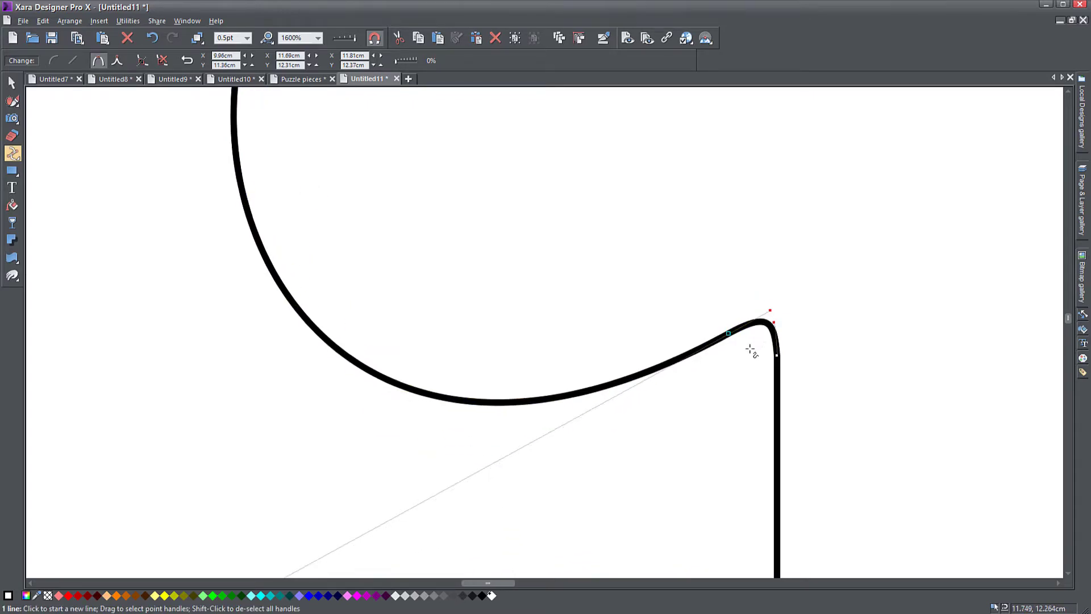
pyautogui.scroll(-1, 753, 352)
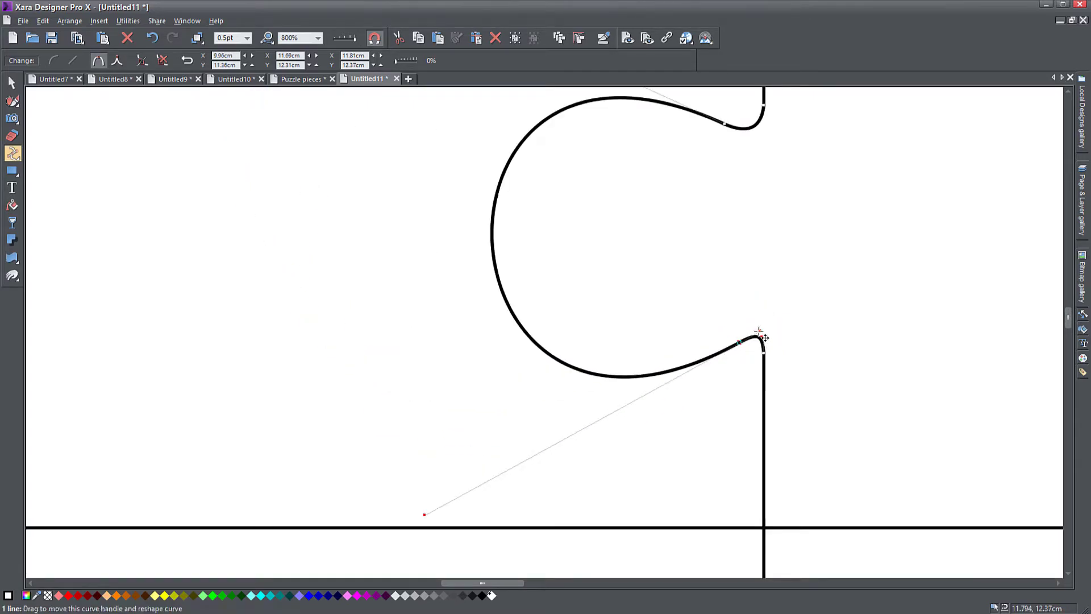
pyautogui.moveTo(763, 336); pyautogui.dragTo(783, 322)
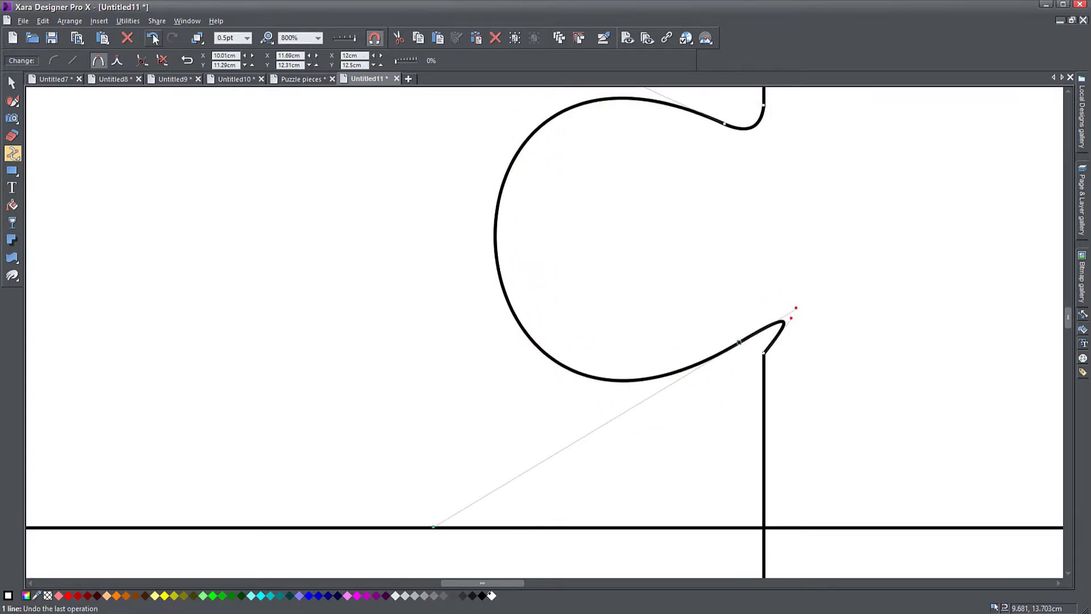
pyautogui.hotkey('ctrl', 'z')
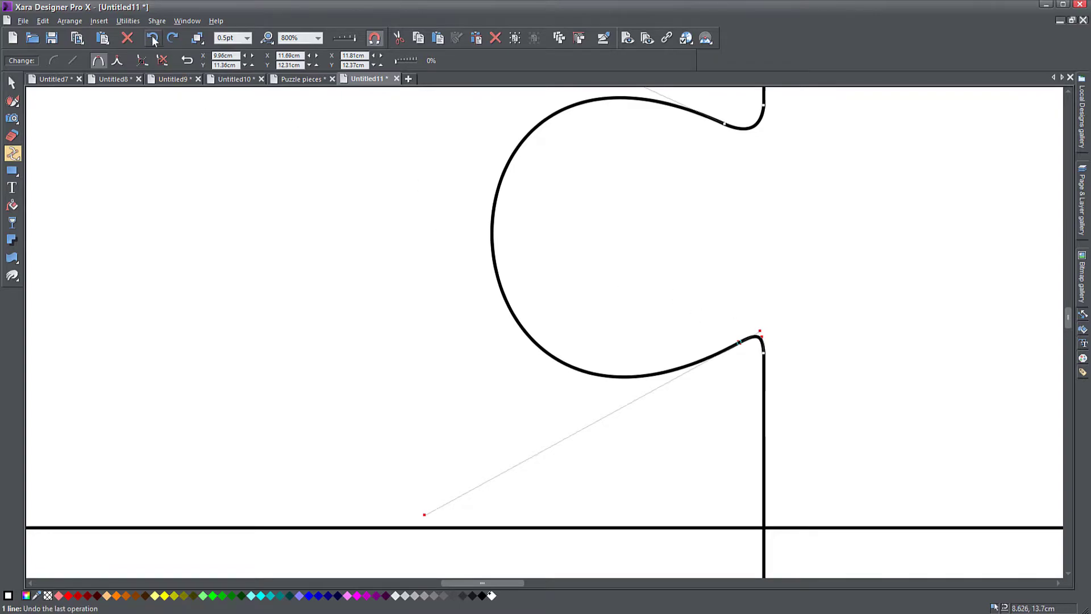
# Convert the lower neck's curve point to a cusp and adjust the short segment's control handles to round the corner evenly
pyautogui.scroll(5, 762, 354)
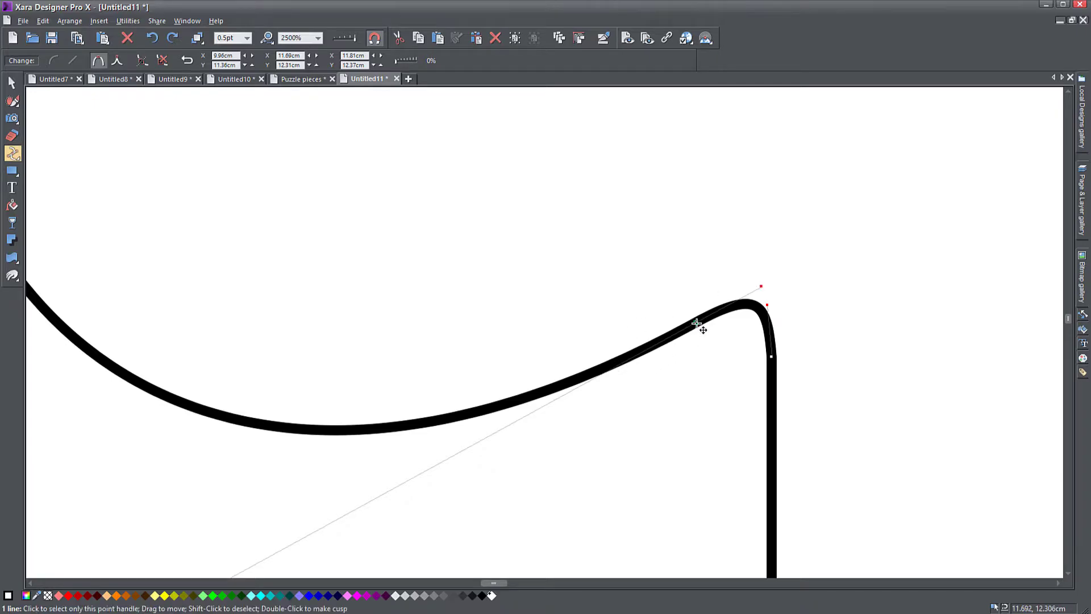
pyautogui.click(697, 324)
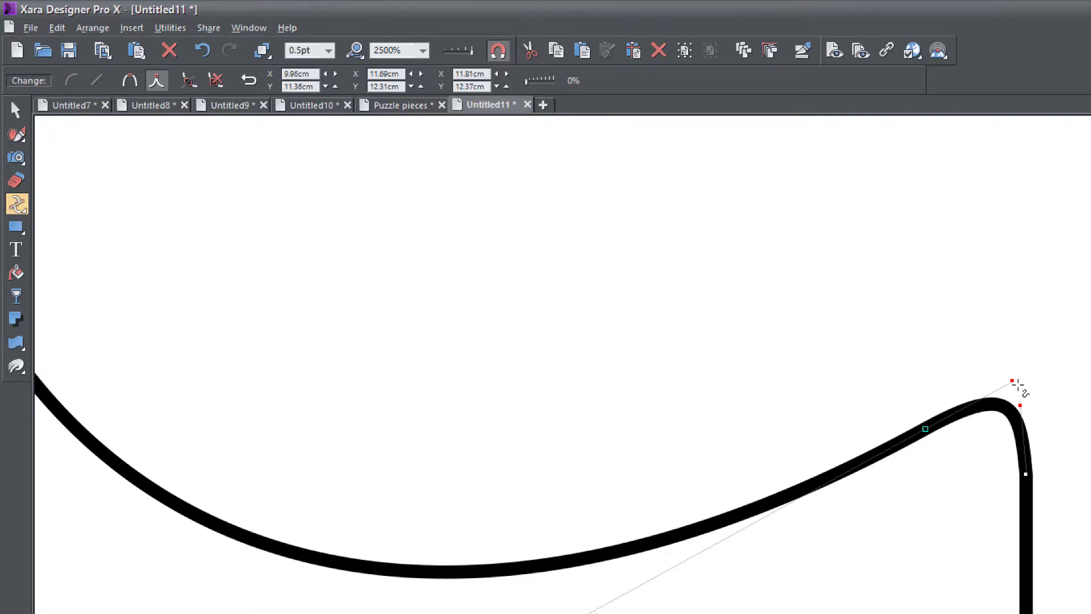
pyautogui.moveTo(1014, 381); pyautogui.dragTo(1028, 410)
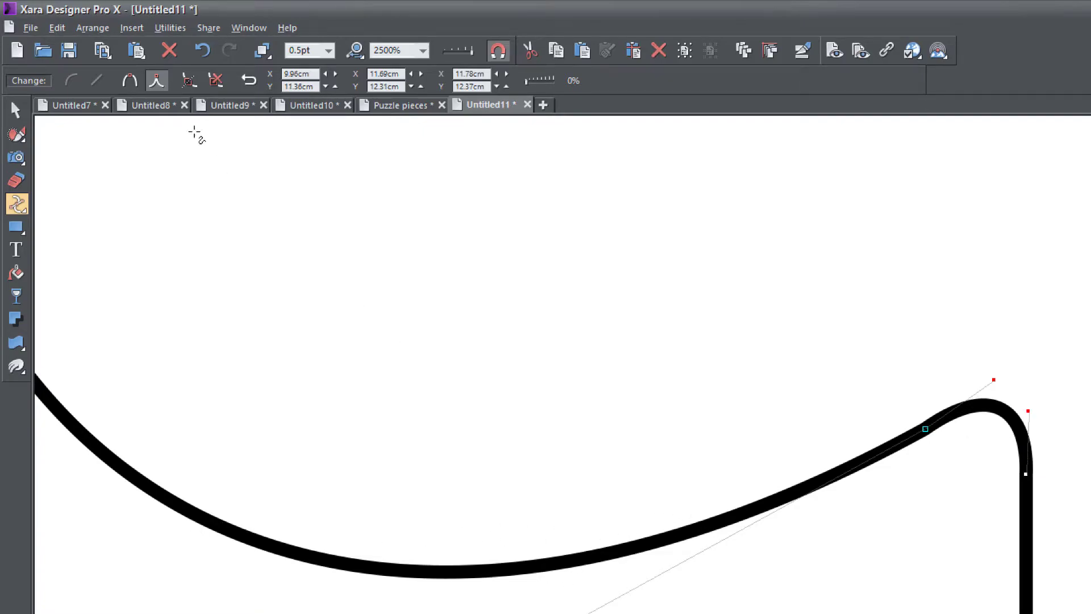
pyautogui.click(157, 80)
pyautogui.moveTo(997, 379); pyautogui.dragTo(1002, 384)
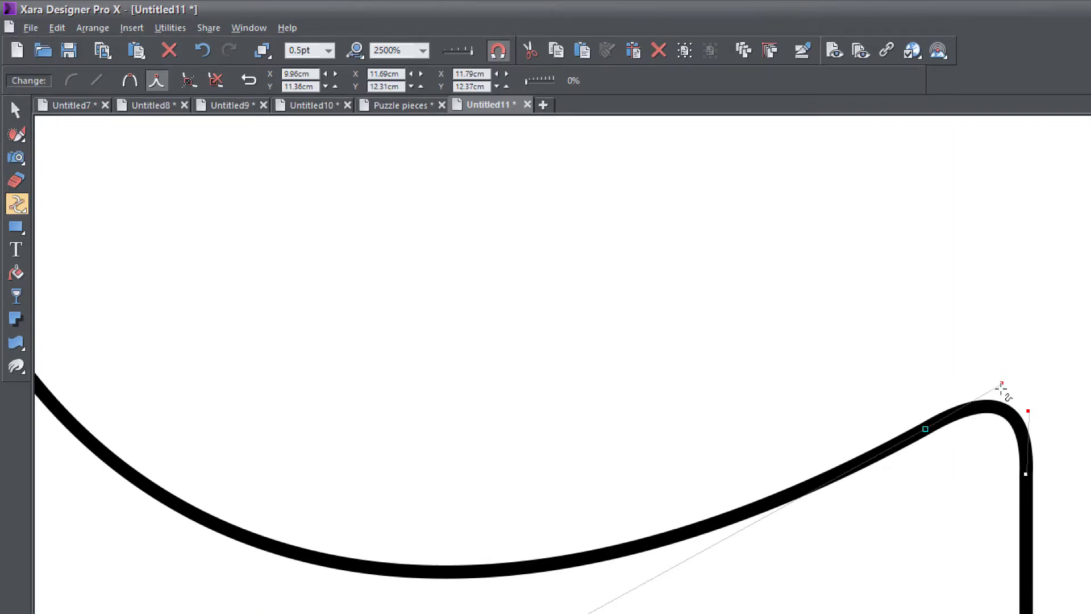
pyautogui.moveTo(1004, 383); pyautogui.dragTo(986, 383)
pyautogui.press('s')
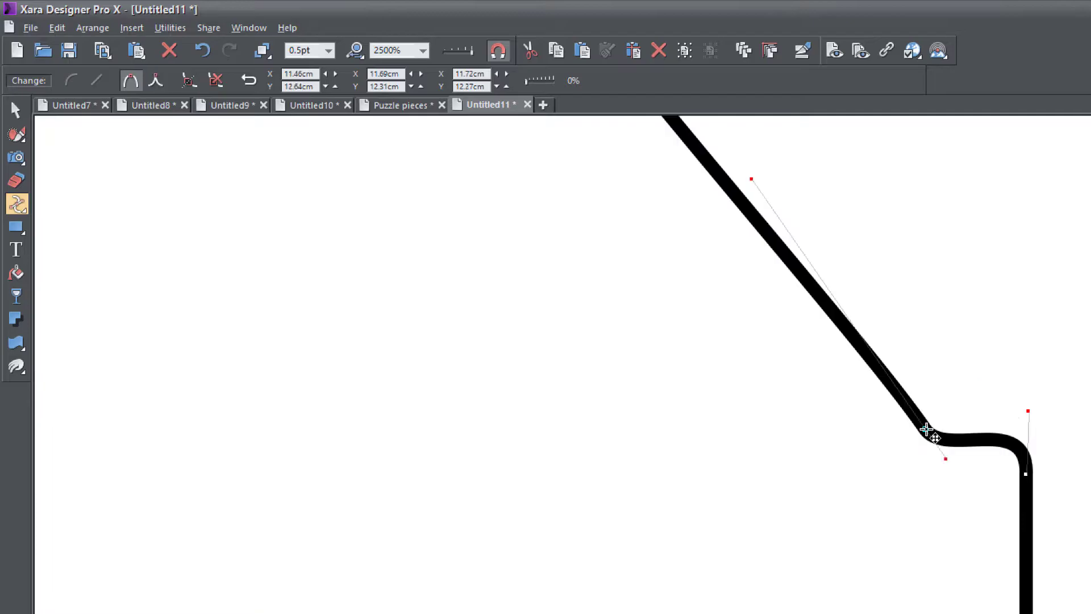
pyautogui.scroll(-3, 503, 434)
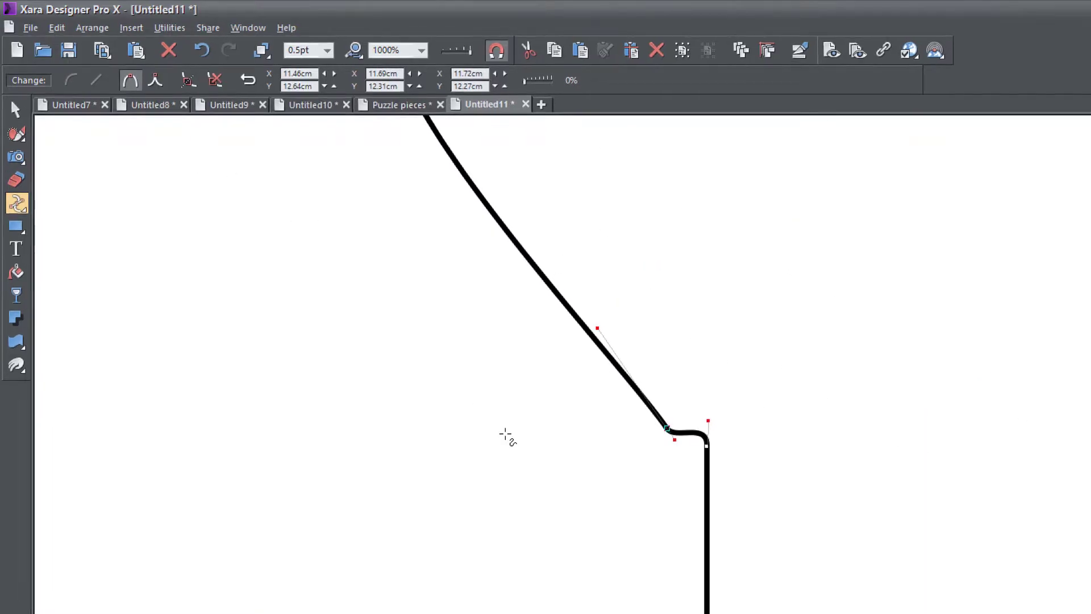
pyautogui.moveTo(504, 436); pyautogui.dragTo(744, 586)
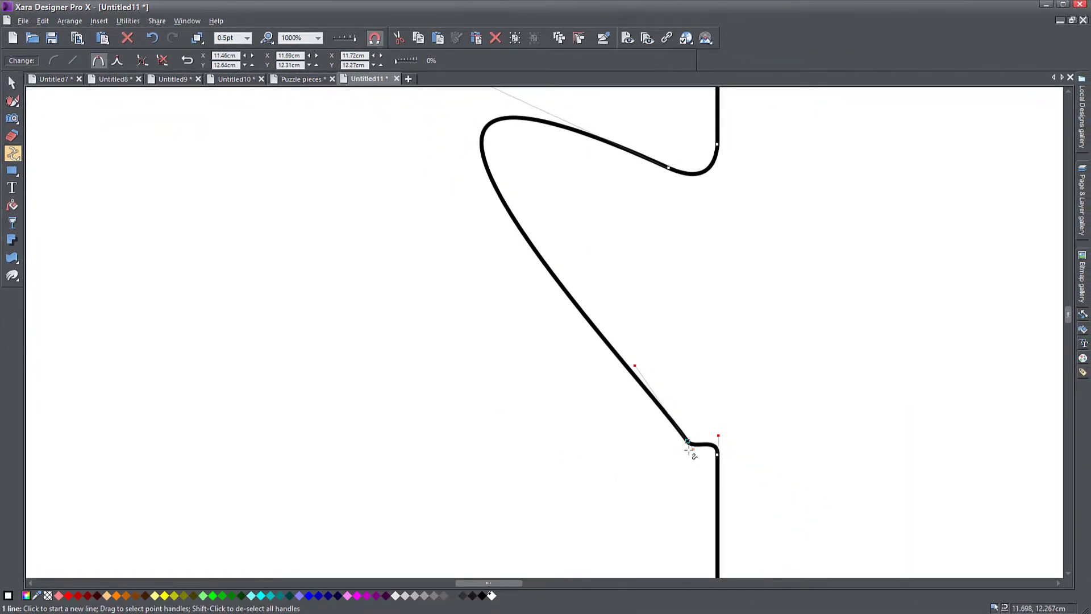
pyautogui.moveTo(635, 366); pyautogui.dragTo(472, 517)
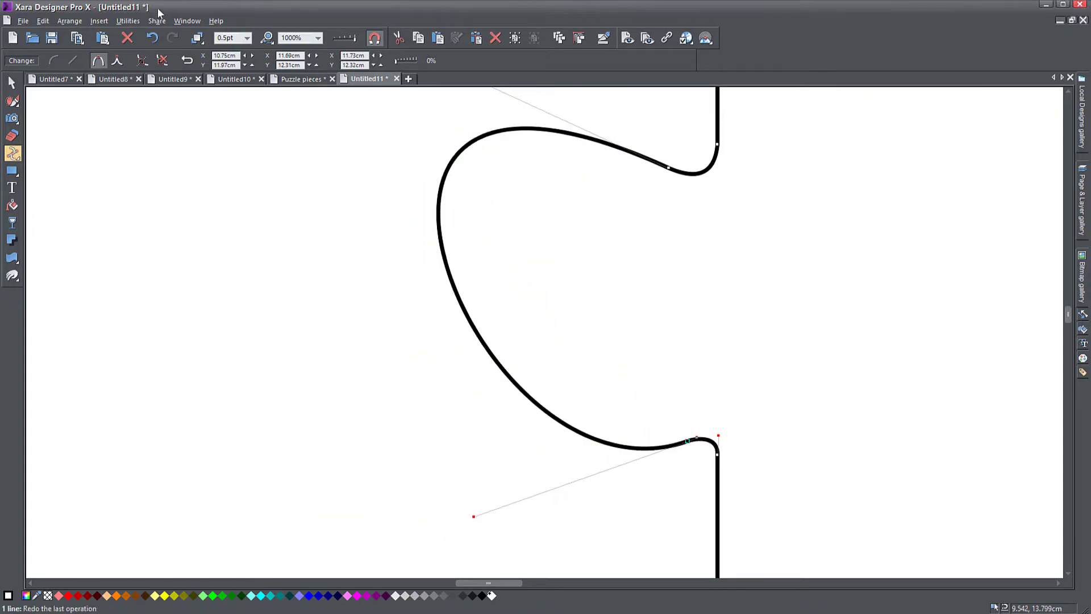
pyautogui.click(153, 38)
pyautogui.click(154, 39)
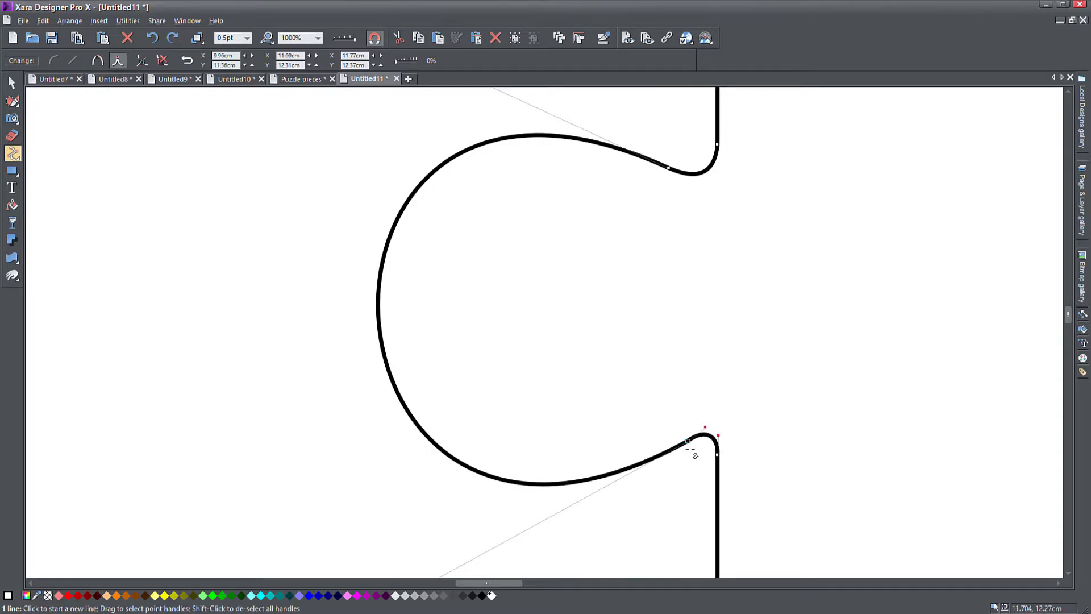
# Move the lower neck's curve point slightly away from the vertical line, to X 11.66 cm and Y 12.3 cm
pyautogui.scroll(3, 694, 452)
pyautogui.moveTo(684, 431); pyautogui.dragTo(754, 420)
pyautogui.scroll(-3, 758, 477)
pyautogui.moveTo(751, 480); pyautogui.dragTo(629, 395)
pyautogui.scroll(-2, 781, 436)
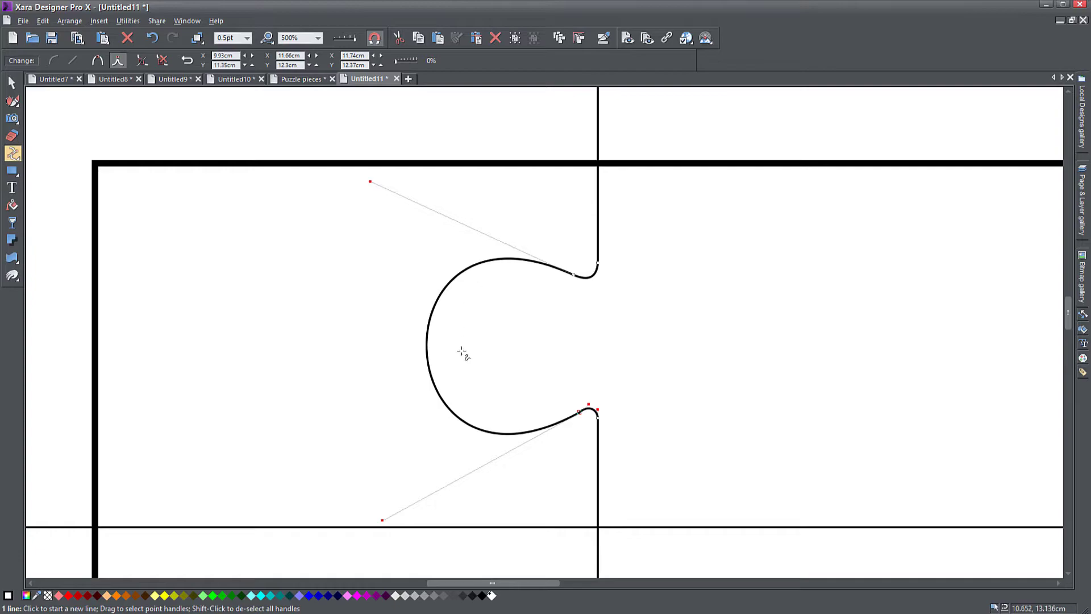
pyautogui.scroll(-5, 634, 505)
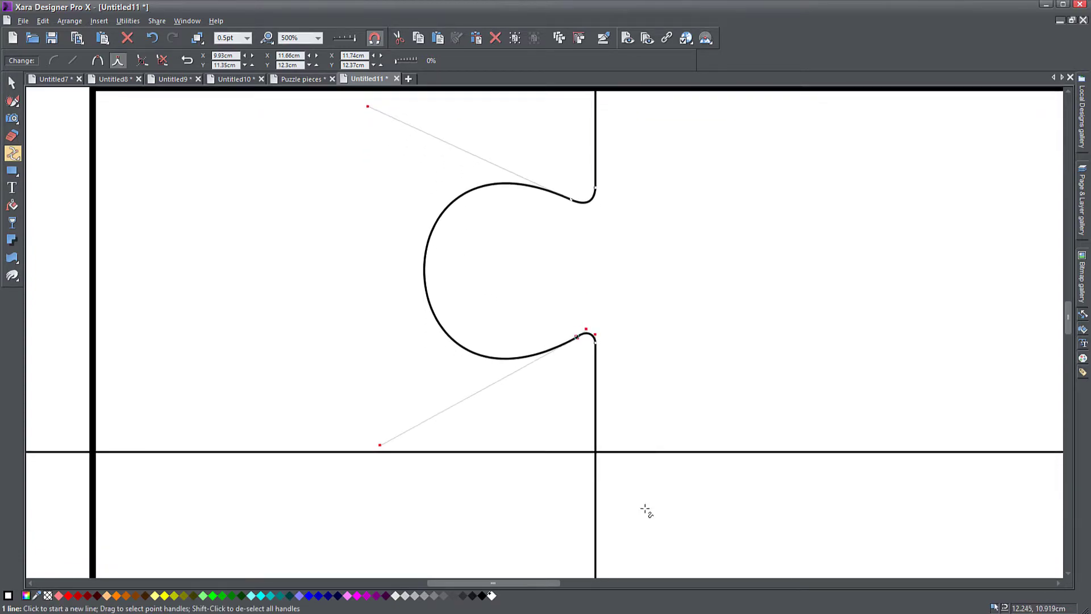
pyautogui.scroll(-2, 651, 398)
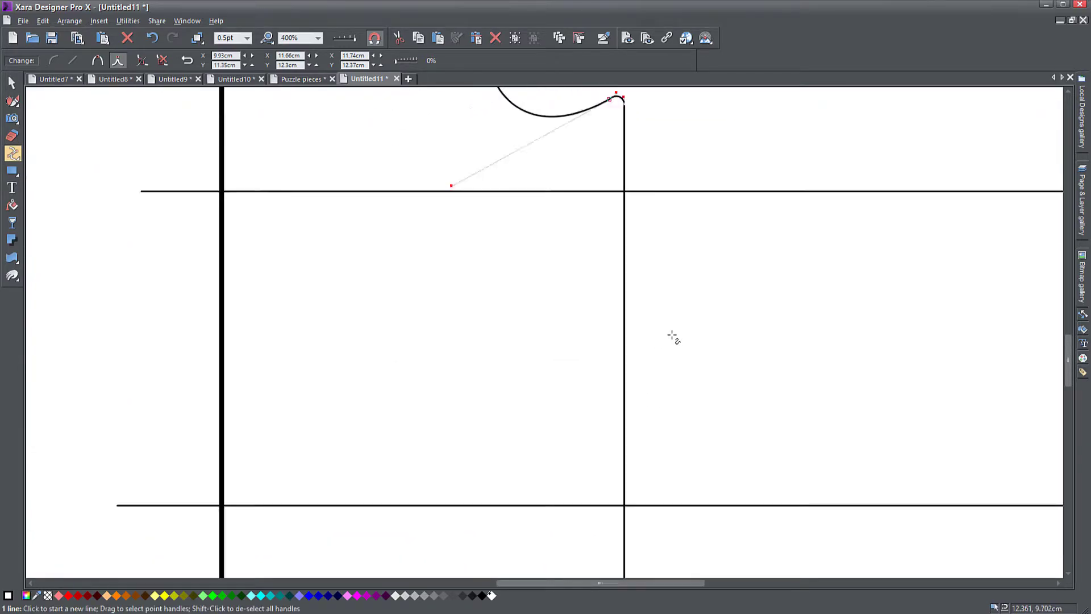
pyautogui.scroll(-2, 676, 330)
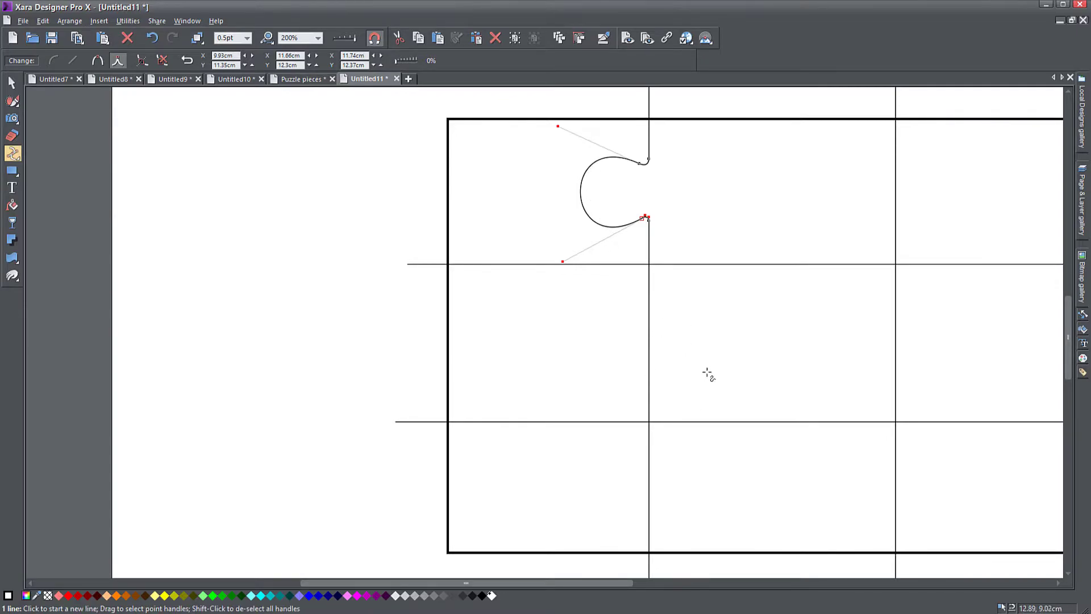
pyautogui.scroll(3, 712, 376)
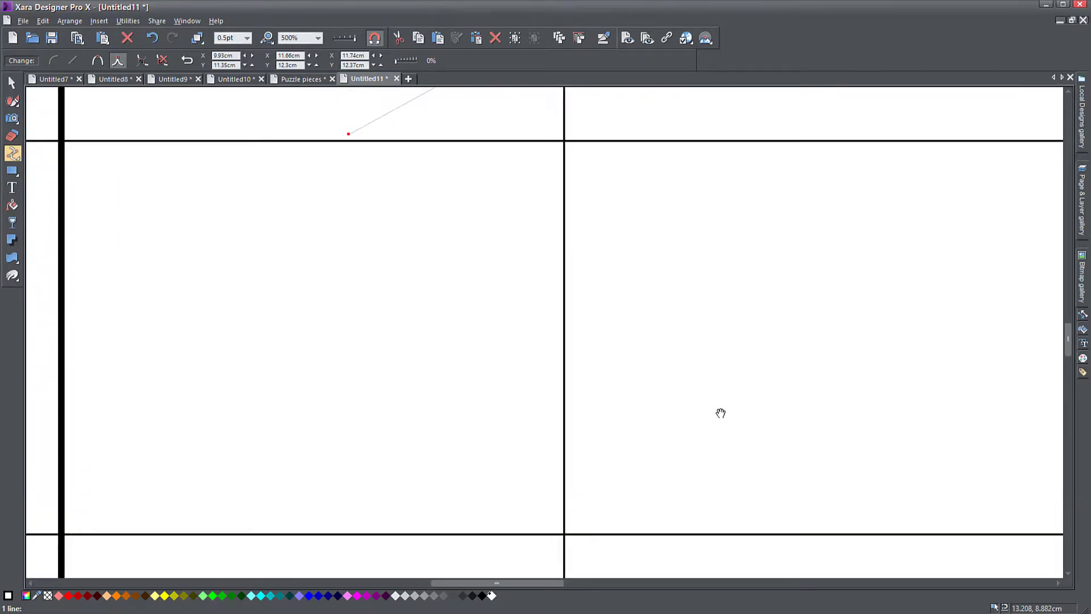
pyautogui.scroll(3, 571, 181)
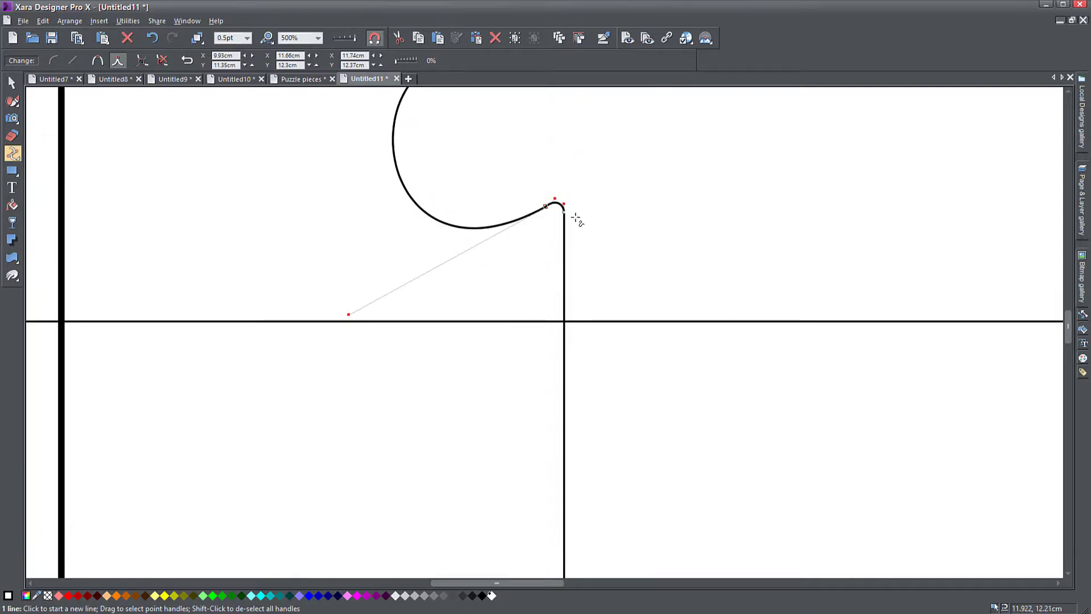
pyautogui.scroll(-3, 568, 276)
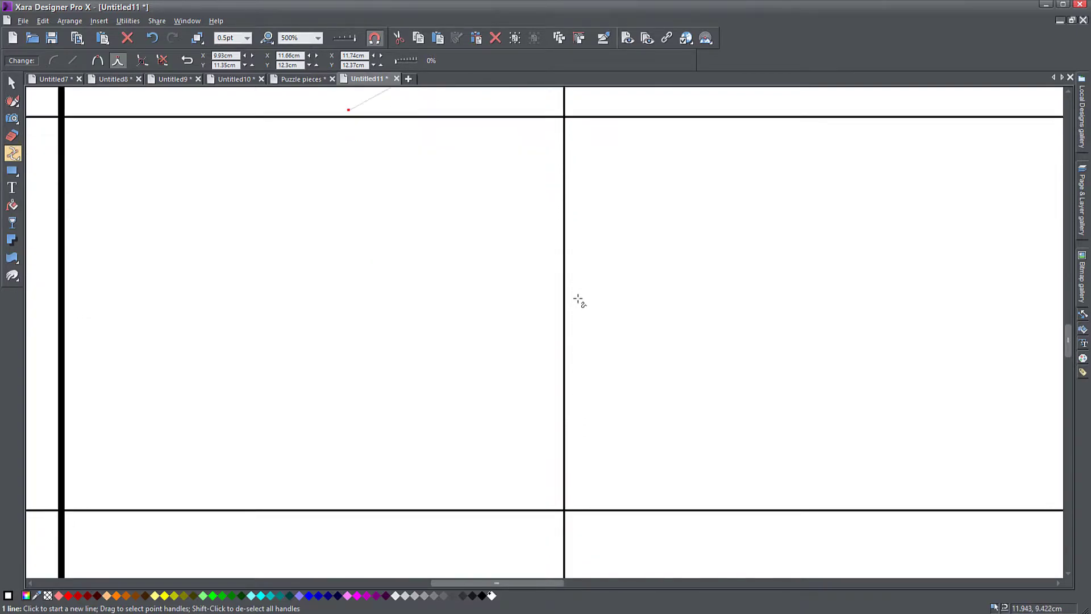
# Add two points to the left vertical line in the middle row and bend the segment between them rightward into a bulge
pyautogui.scroll(1, 637, 279)
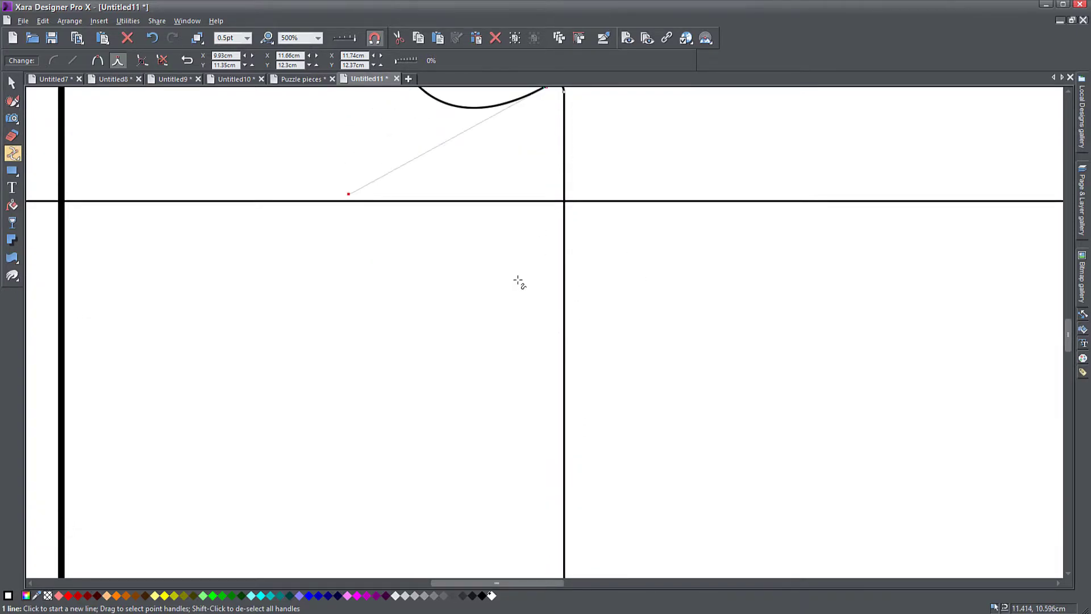
pyautogui.scroll(-1, 600, 382)
pyautogui.scroll(-1, 601, 382)
pyautogui.moveTo(595, 353); pyautogui.dragTo(604, 301)
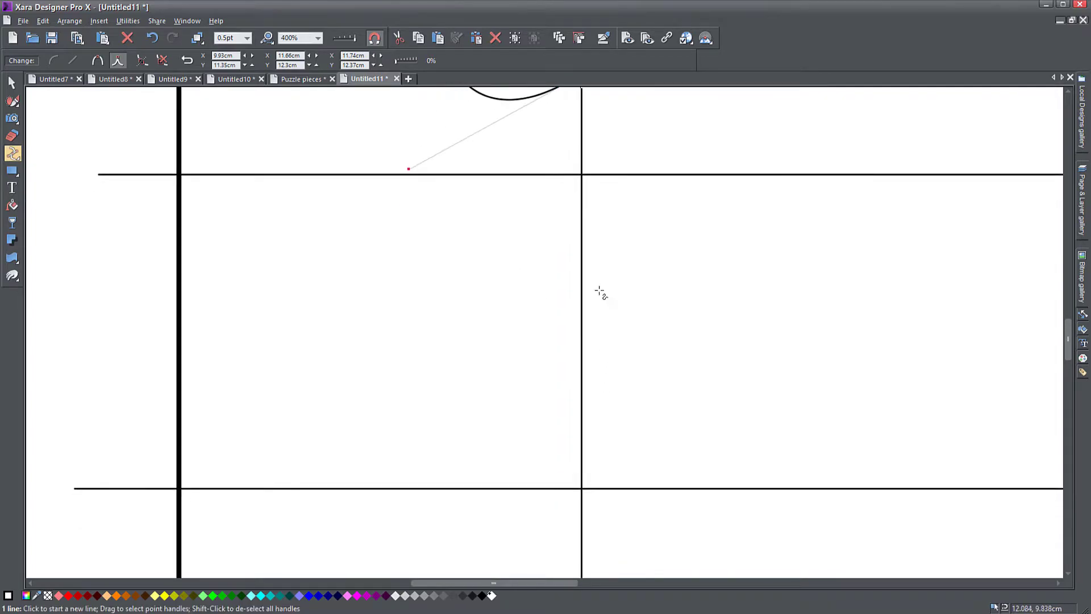
pyautogui.click(581, 274)
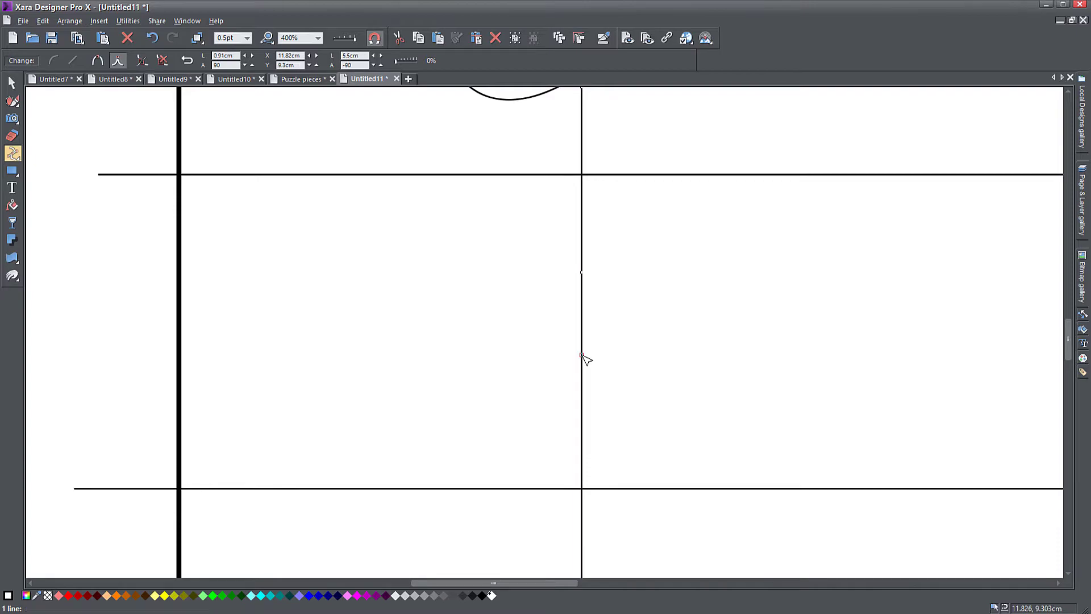
pyautogui.moveTo(583, 312); pyautogui.dragTo(726, 312)
# Pull the middle bulge's upper and lower control handles outward to shape a wide, rounded tab with a narrower neck
pyautogui.moveTo(802, 298); pyautogui.dragTo(822, 170)
pyautogui.moveTo(746, 326); pyautogui.dragTo(777, 513)
pyautogui.moveTo(821, 171); pyautogui.dragTo(794, 131)
# Add points on both sides of the middle tab's upper neck corner, delete the corner point, and bend the short segment into a rounded transition
pyautogui.scroll(2, 593, 364)
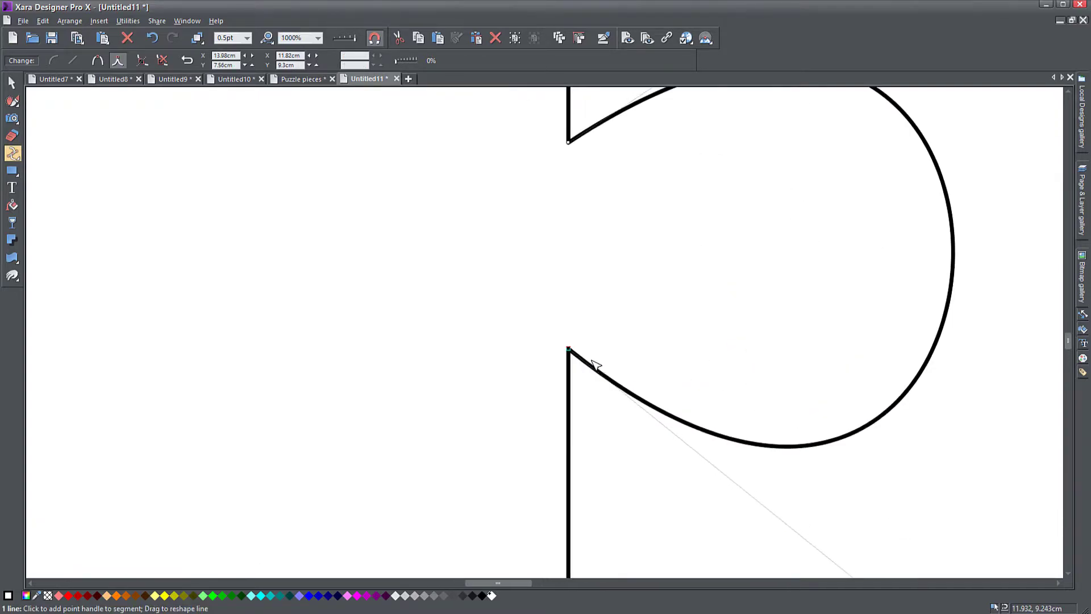
pyautogui.scroll(2, 592, 390)
pyautogui.click(605, 206)
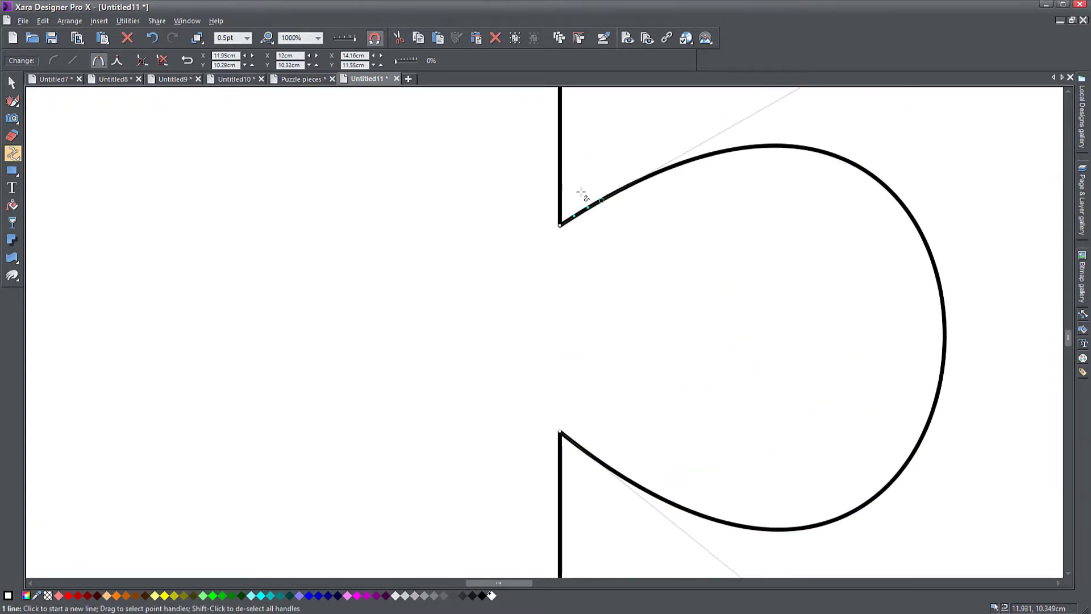
pyautogui.click(560, 179)
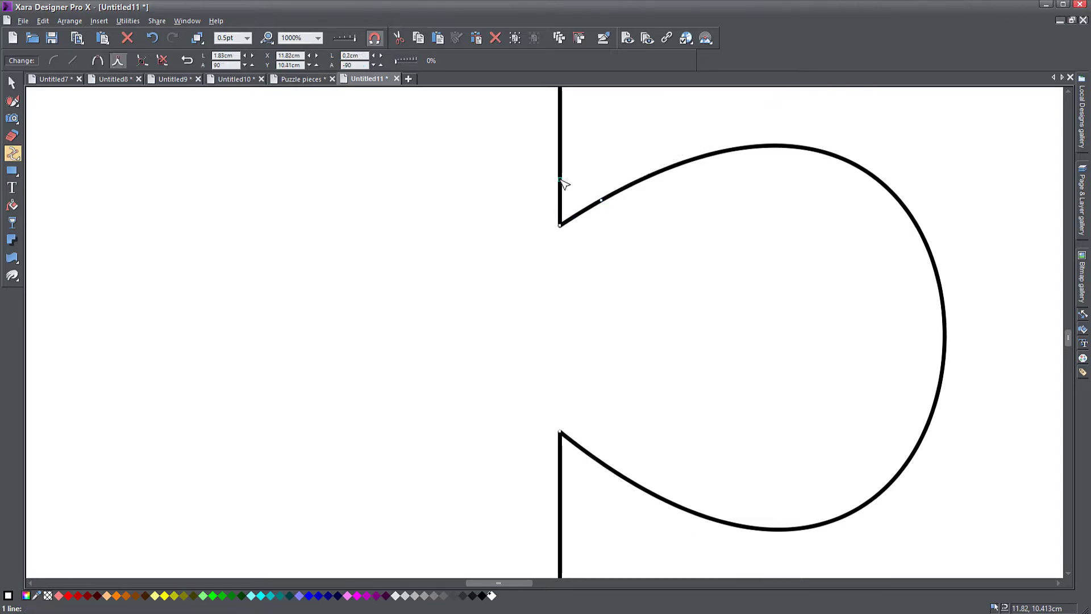
pyautogui.click(560, 225)
pyautogui.press('Delete')
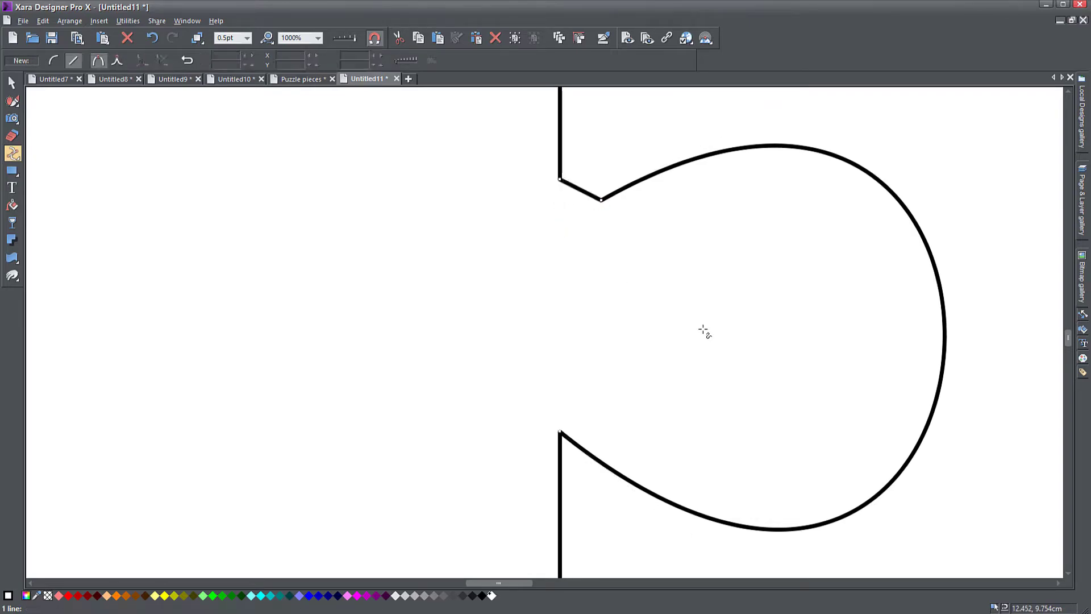
pyautogui.moveTo(583, 195); pyautogui.dragTo(575, 209)
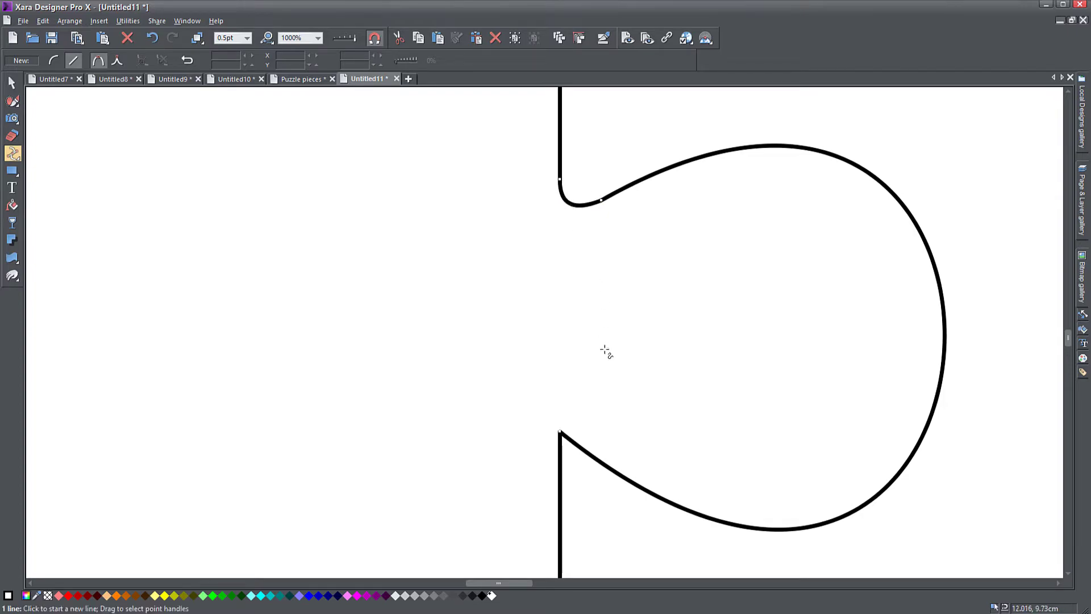
# Add a point on the curve and on the line beside the middle tab's lower neck, and delete the corner point between them
pyautogui.click(596, 455)
pyautogui.click(560, 476)
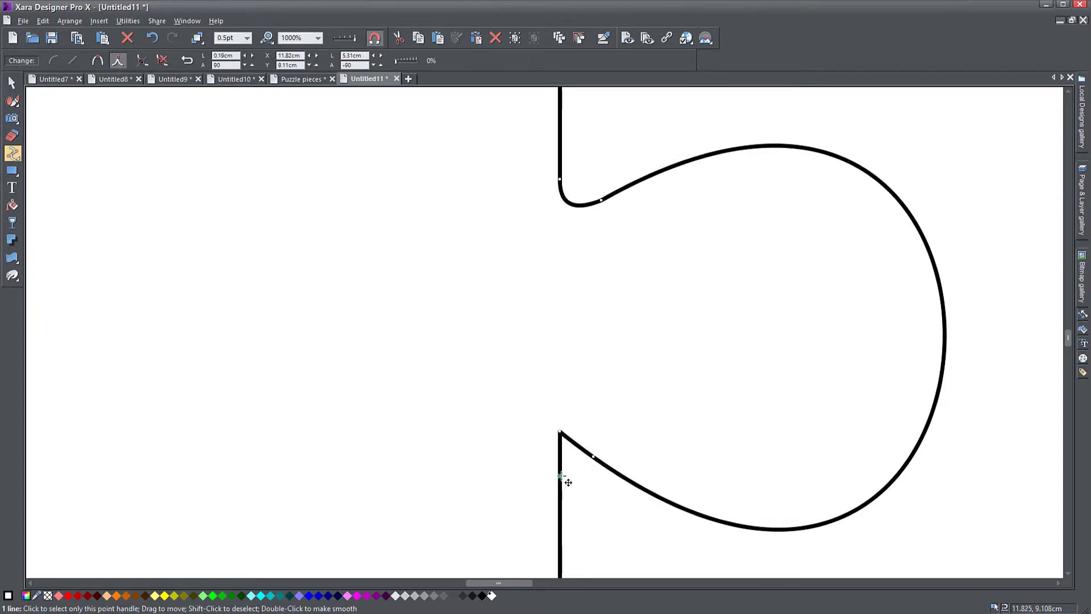
pyautogui.click(561, 433)
pyautogui.press('Delete')
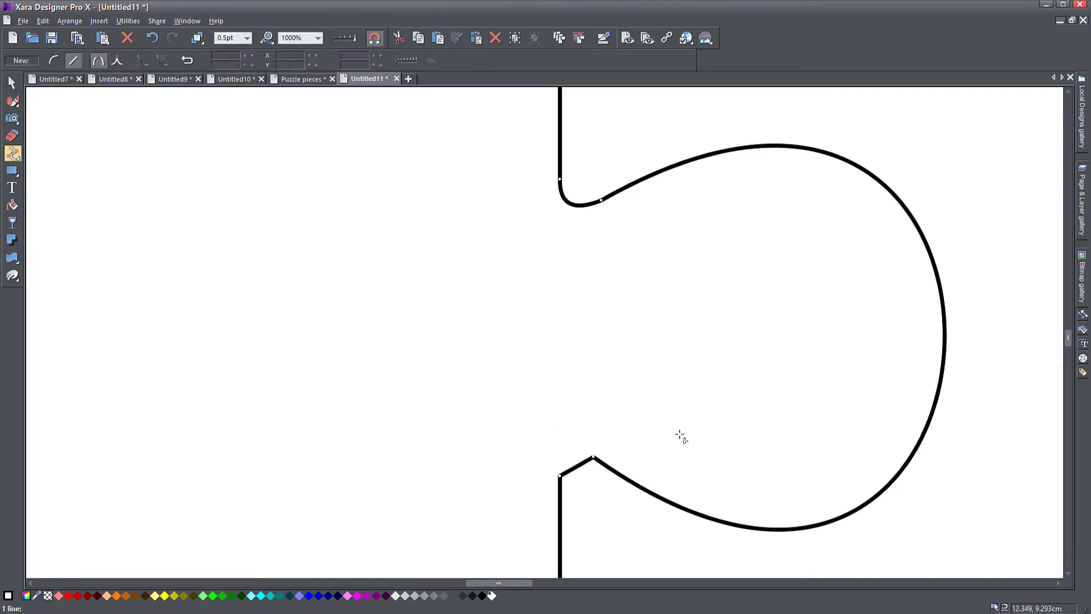
# Bend the lower neck's short segment upward, undo it, and round the segment again with its curve point selected
pyautogui.scroll(-3, 640, 380)
pyautogui.moveTo(610, 355); pyautogui.dragTo(602, 339)
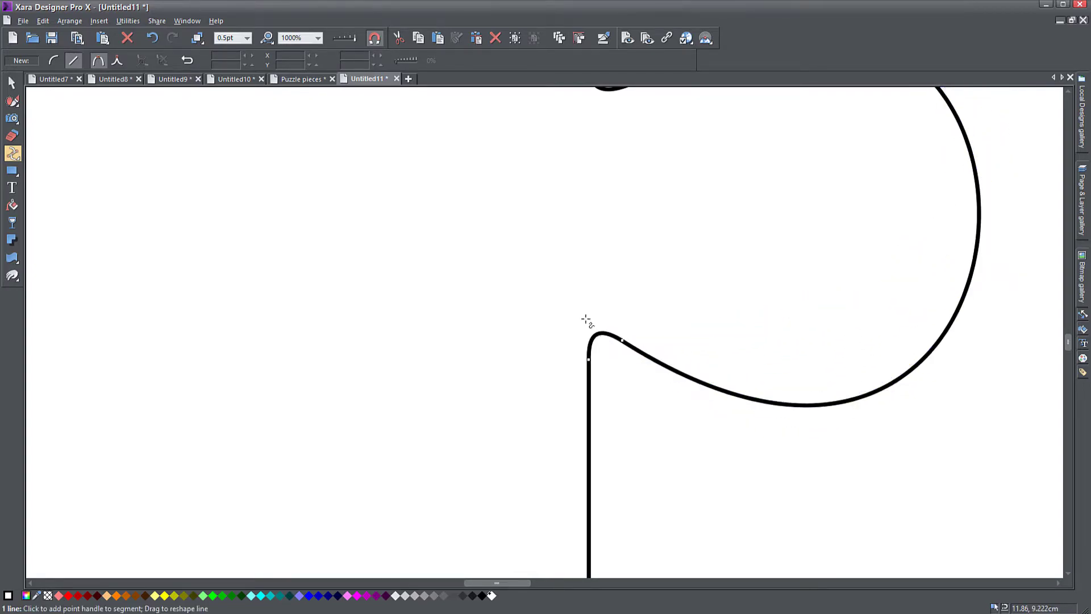
pyautogui.click(152, 38)
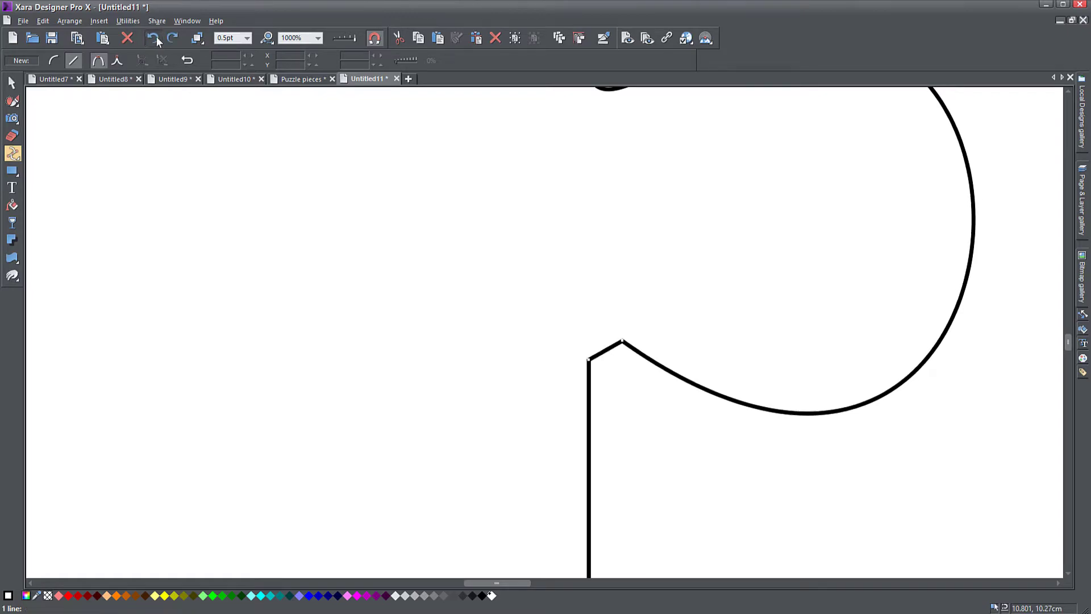
pyautogui.click(623, 342)
pyautogui.moveTo(611, 354); pyautogui.dragTo(596, 331)
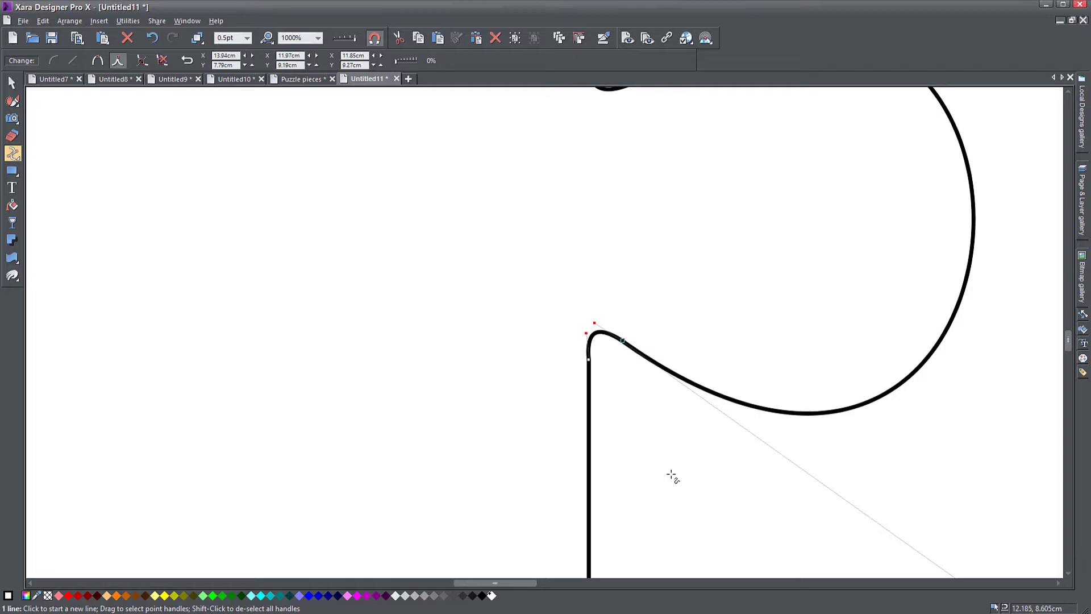
# Add two points to the vertical line in the bottom row, bend the segment leftward, and pull its lower handle to shape a rounded tab
pyautogui.scroll(-2, 672, 476)
pyautogui.moveTo(671, 482); pyautogui.dragTo(673, 368)
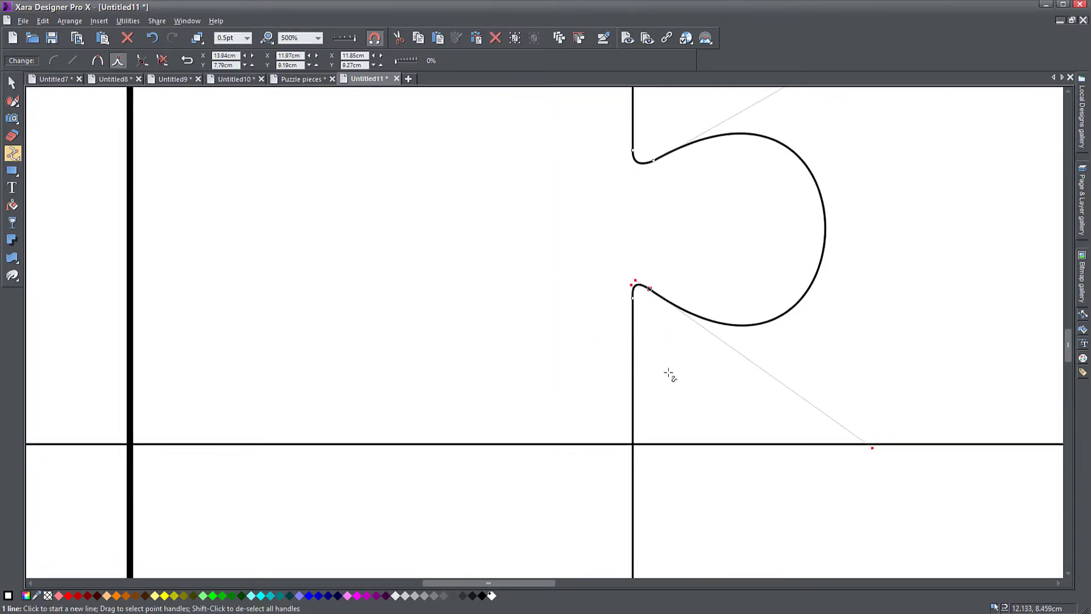
pyautogui.scroll(-3, 669, 372)
pyautogui.scroll(-3, 669, 375)
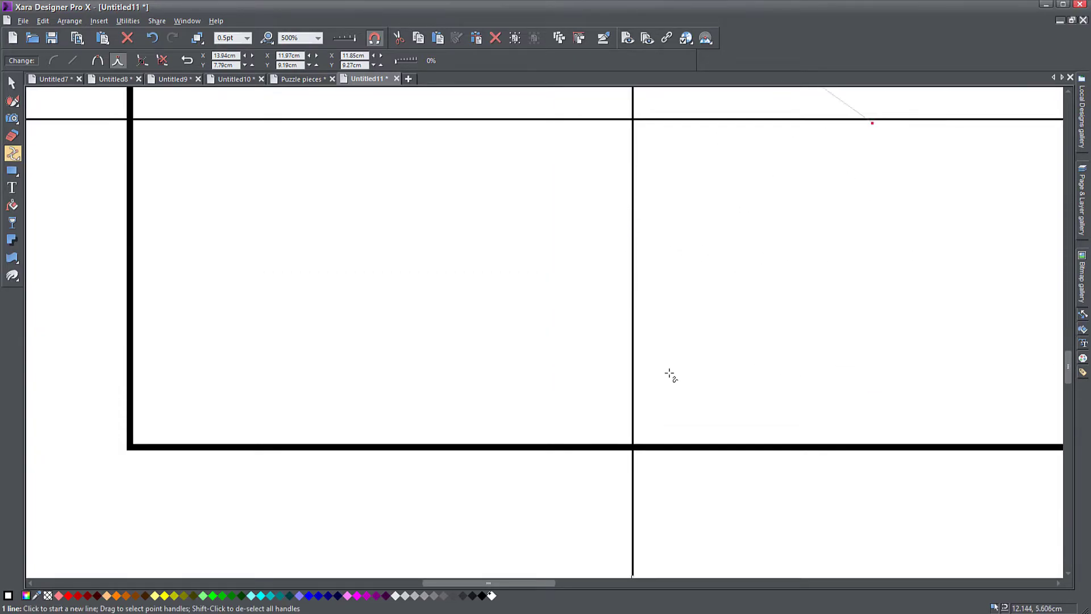
pyautogui.click(637, 233)
pyautogui.click(634, 318)
pyautogui.moveTo(635, 273); pyautogui.dragTo(473, 149)
pyautogui.moveTo(493, 295); pyautogui.dragTo(487, 402)
# Add points on both sides of the bottom tab's lower neck corner and delete the corner point
pyautogui.scroll(3, 725, 296)
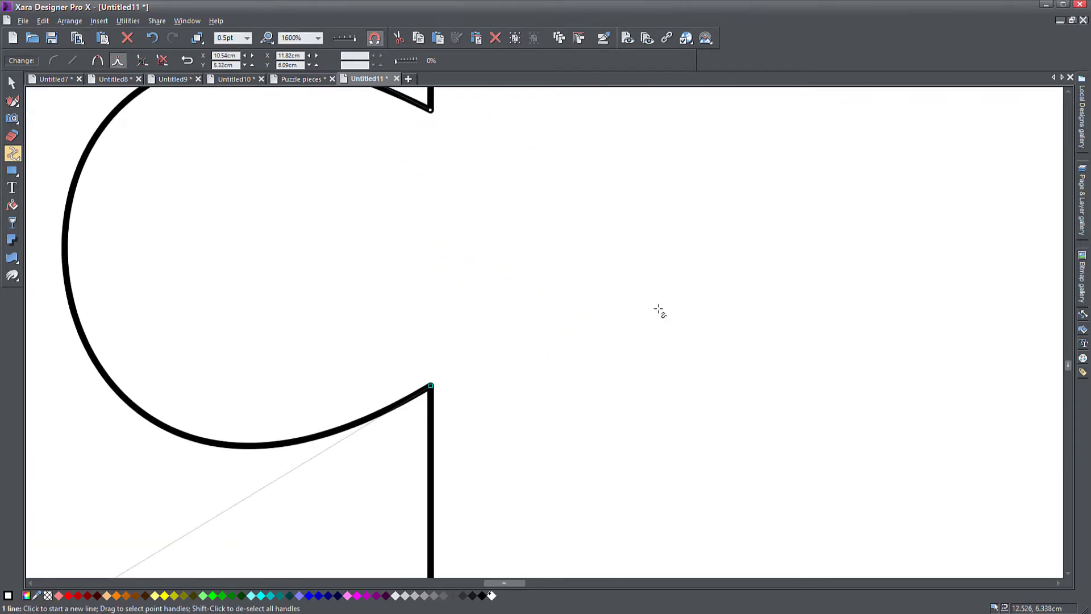
pyautogui.click(383, 412)
pyautogui.click(430, 438)
pyautogui.click(430, 386)
pyautogui.press('Delete')
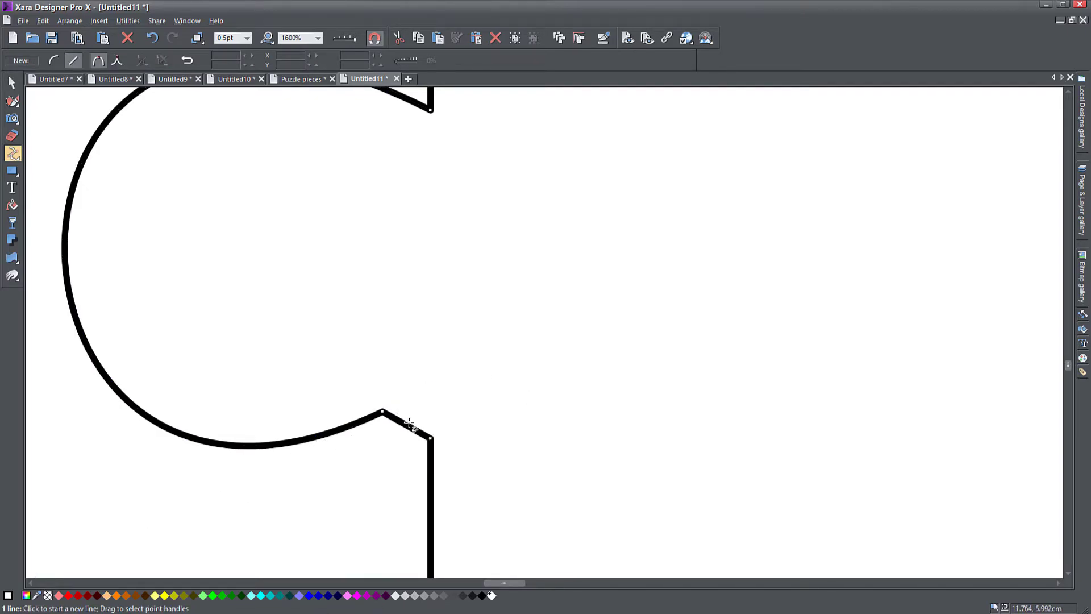
# Bend the bottom tab's lower short segment, undo it, and round the segment again toward the vertical line with its curve point selected
pyautogui.moveTo(414, 415); pyautogui.dragTo(401, 418)
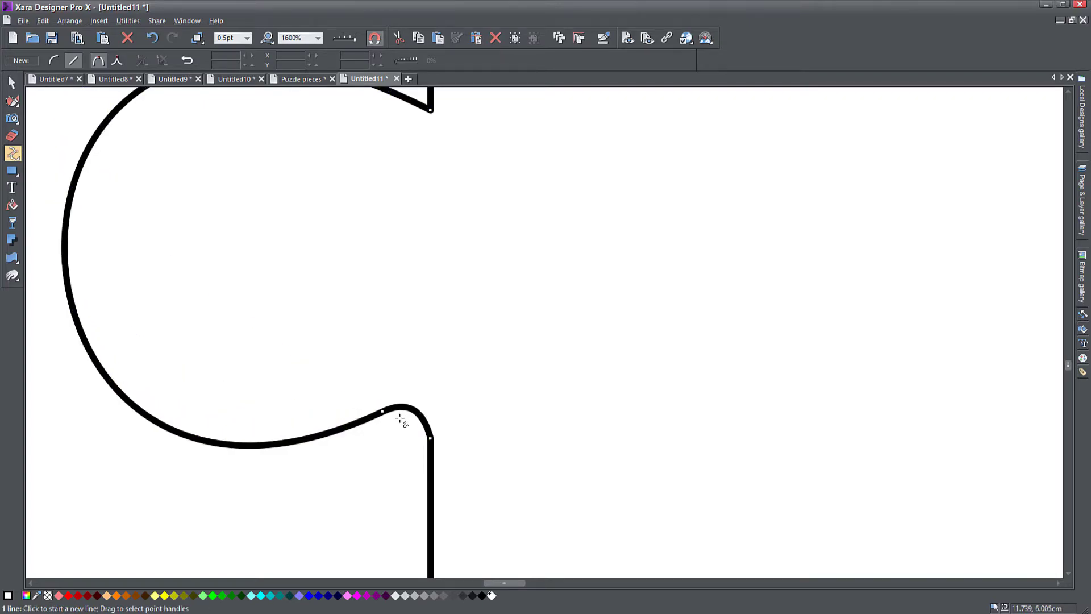
pyautogui.hotkey('ctrl', 'z')
pyautogui.doubleClick(382, 411)
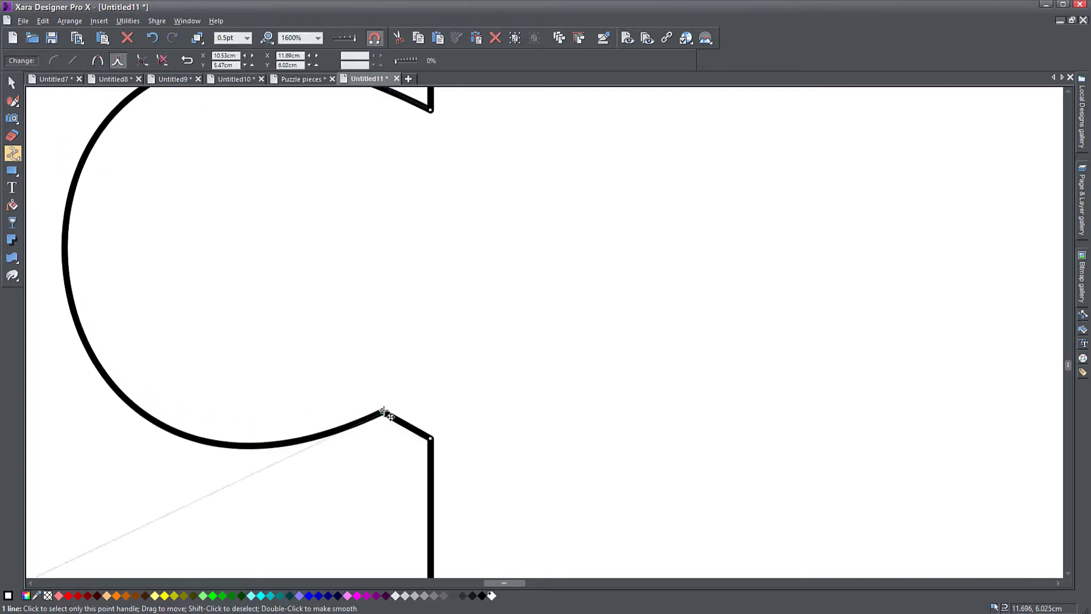
pyautogui.moveTo(411, 426); pyautogui.dragTo(423, 408)
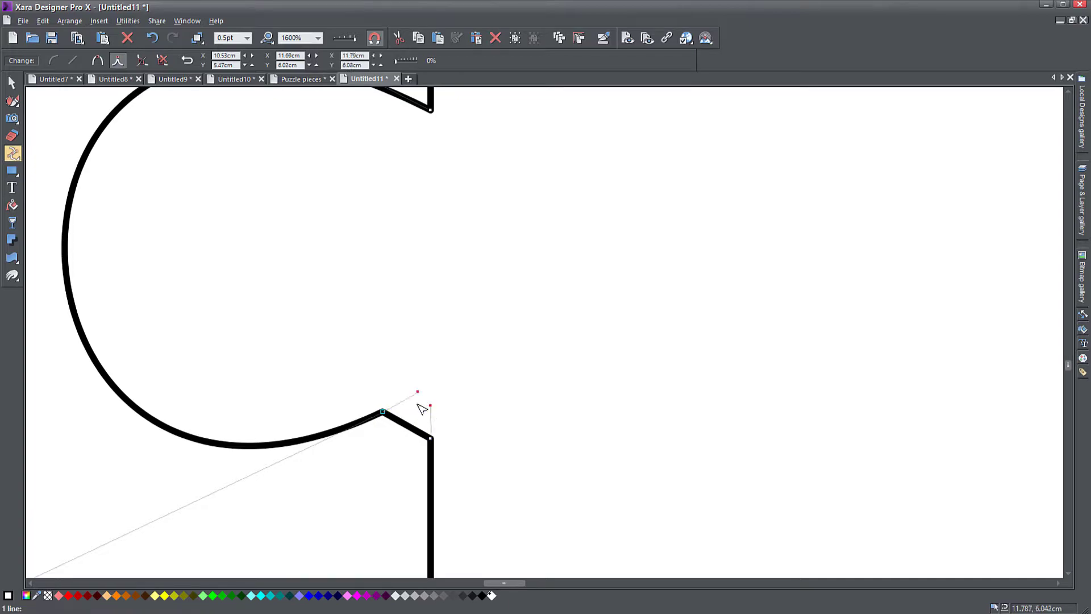
# Add points around the bottom tab's upper neck corner, delete the corner point, and bend the short segment into a rounded transition
pyautogui.scroll(1, 479, 328)
pyautogui.scroll(3, 479, 328)
pyautogui.click(382, 173)
pyautogui.click(430, 144)
pyautogui.click(430, 195)
pyautogui.press('Delete')
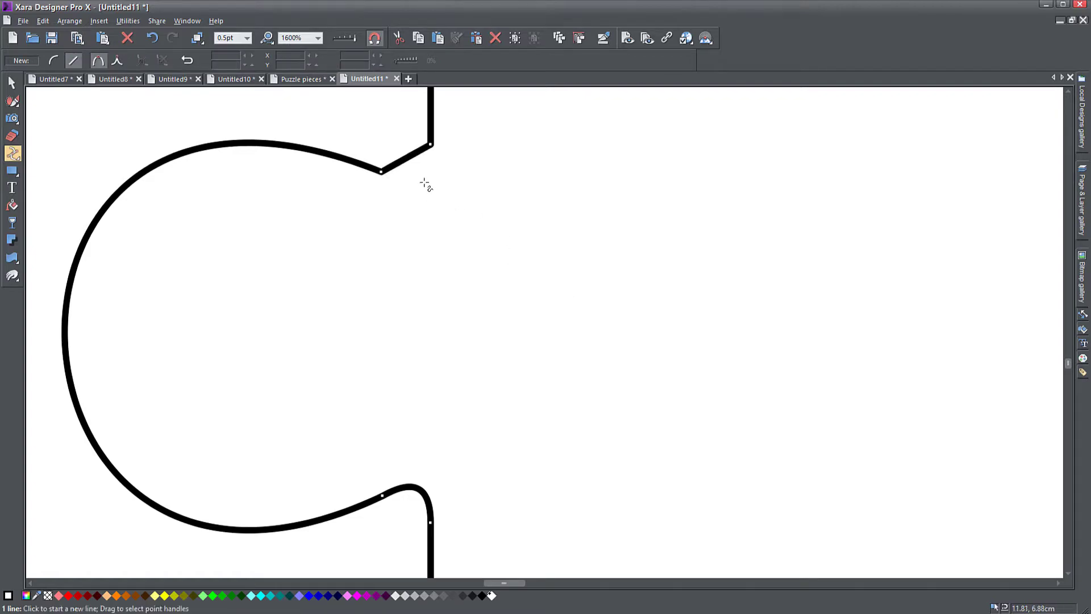
pyautogui.moveTo(409, 160); pyautogui.dragTo(422, 181)
# Pull the outer edge of the middle tab inward to make the tab shallower
pyautogui.scroll(-4, 549, 361)
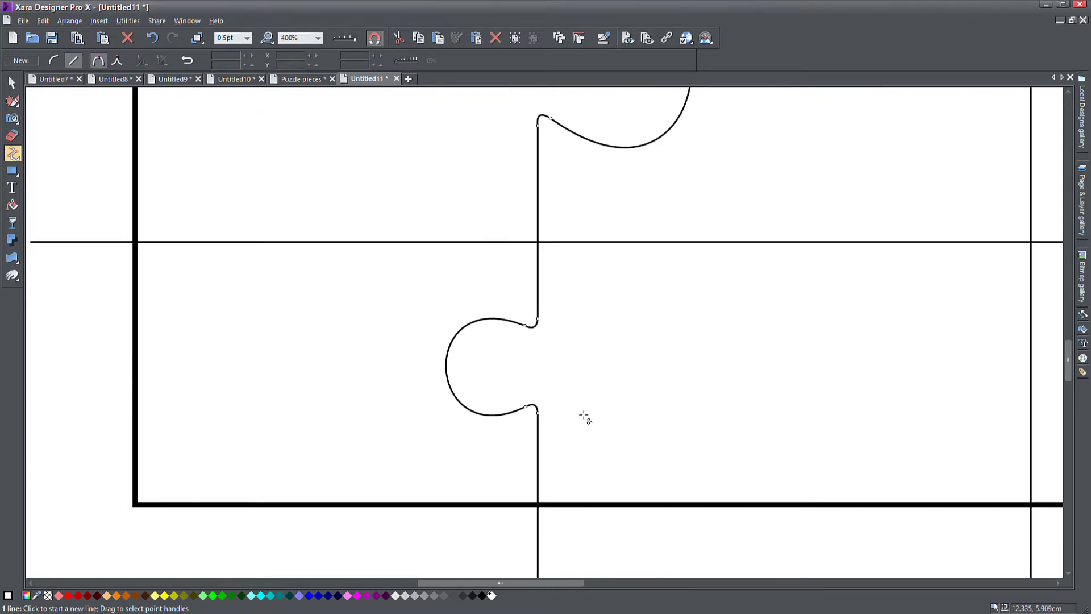
pyautogui.scroll(-2, 592, 372)
pyautogui.moveTo(660, 290); pyautogui.dragTo(584, 411)
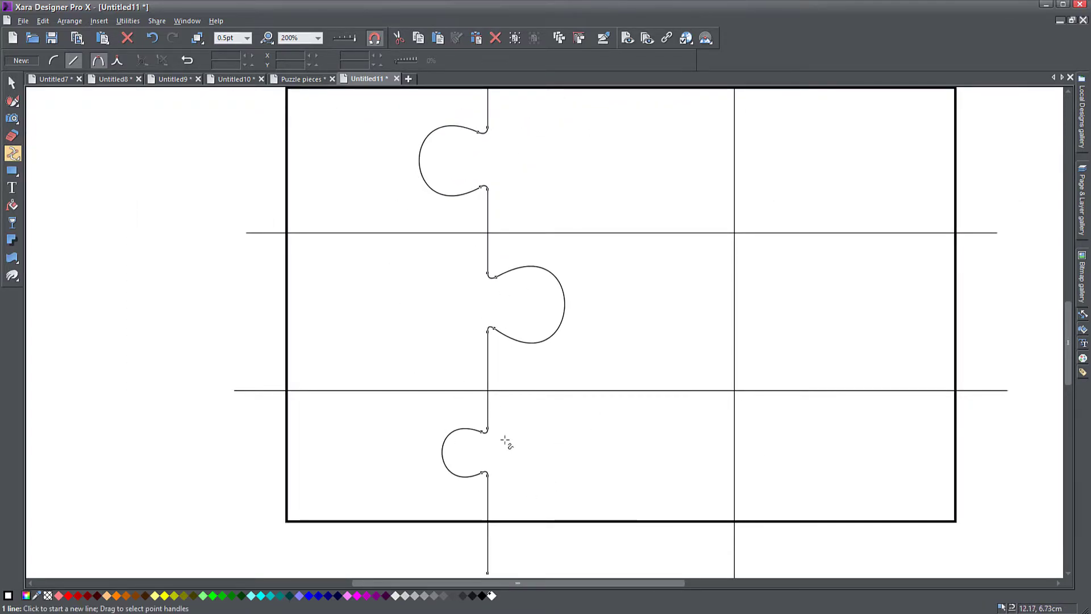
pyautogui.scroll(2, 526, 396)
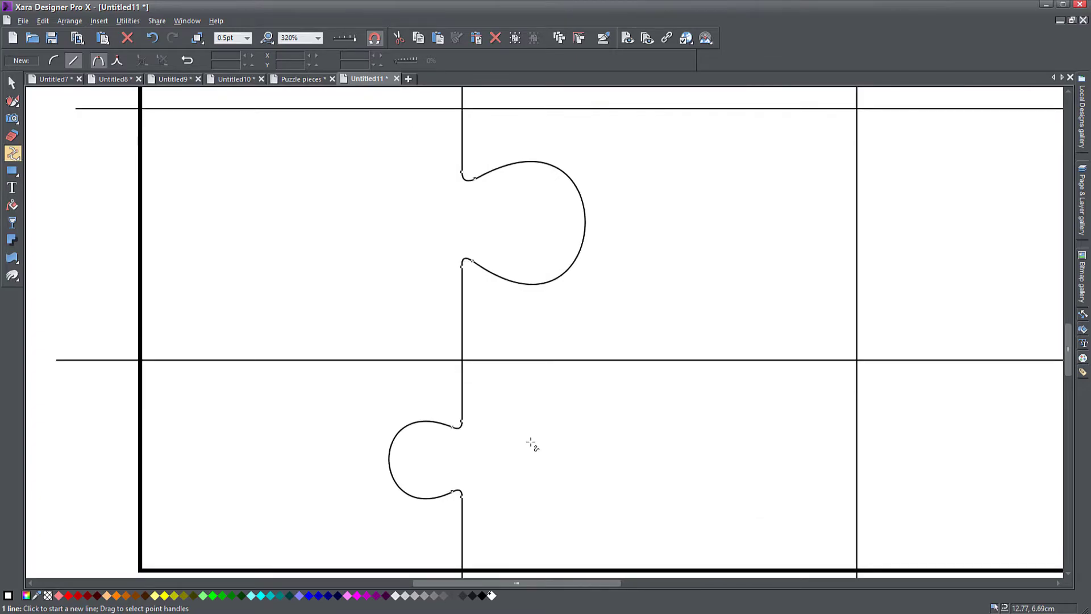
pyautogui.moveTo(628, 250); pyautogui.dragTo(620, 310)
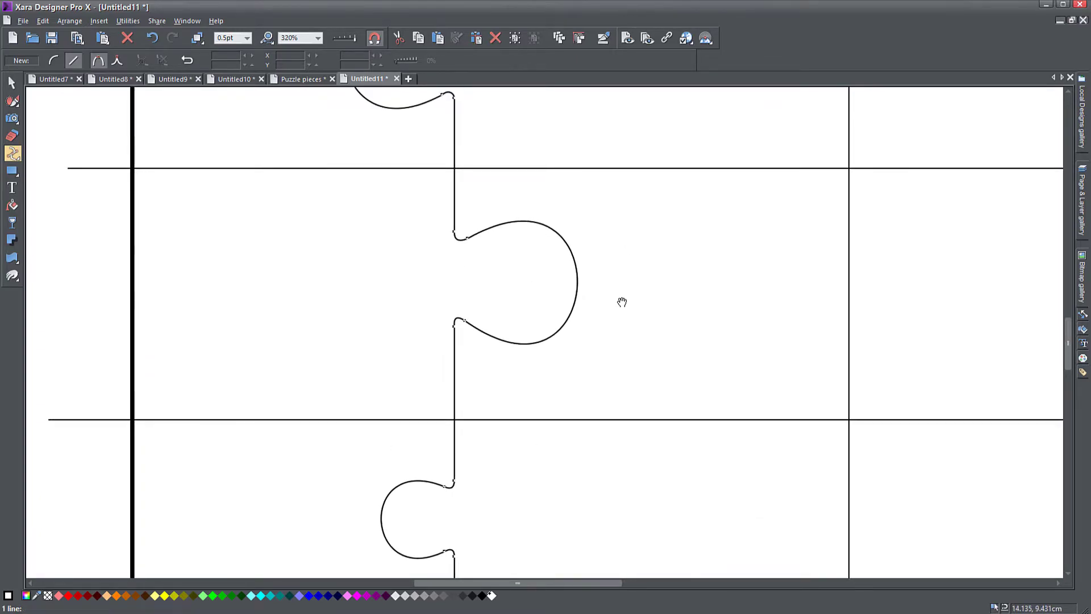
pyautogui.moveTo(580, 273); pyautogui.dragTo(558, 267)
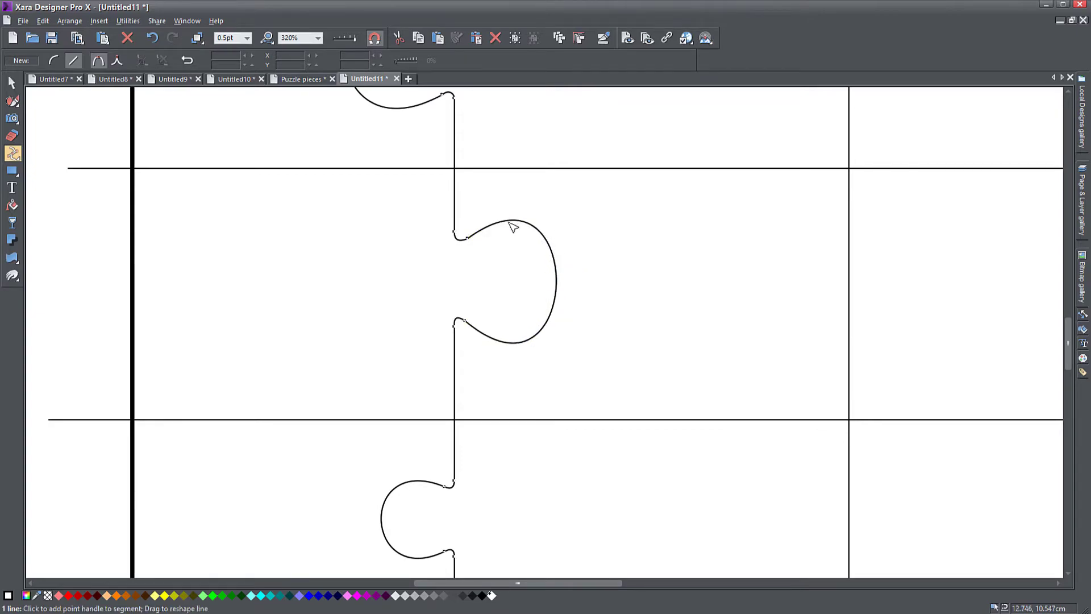
# Select the middle tab's upper curve point and lower its long control handle to X 13.58 cm and Y 11.17 cm
pyautogui.scroll(4, 490, 285)
pyautogui.moveTo(489, 285); pyautogui.dragTo(548, 276)
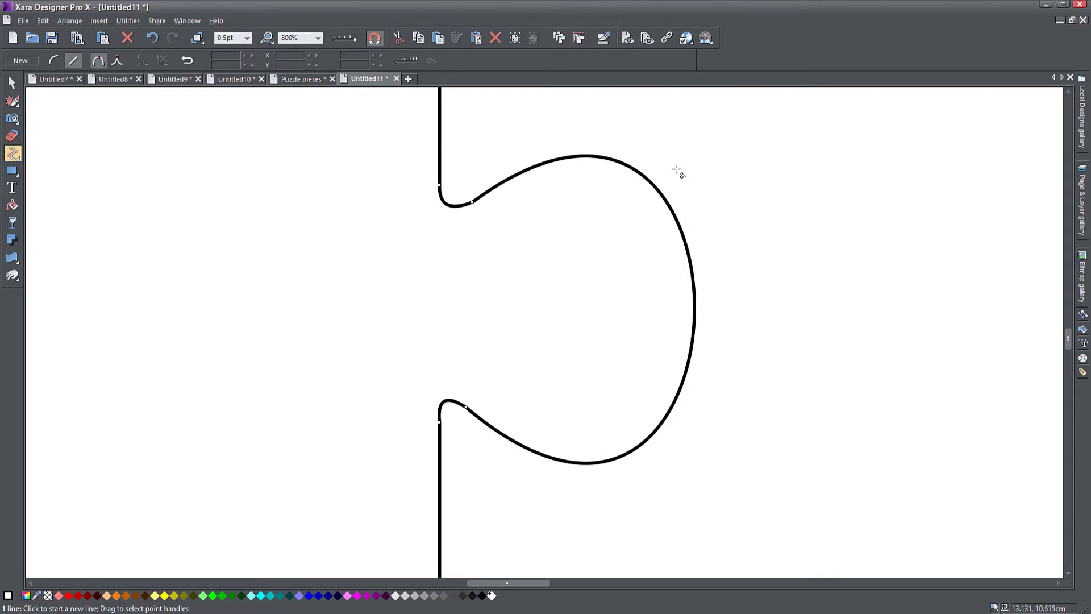
pyautogui.click(476, 205)
pyautogui.scroll(-1, 699, 250)
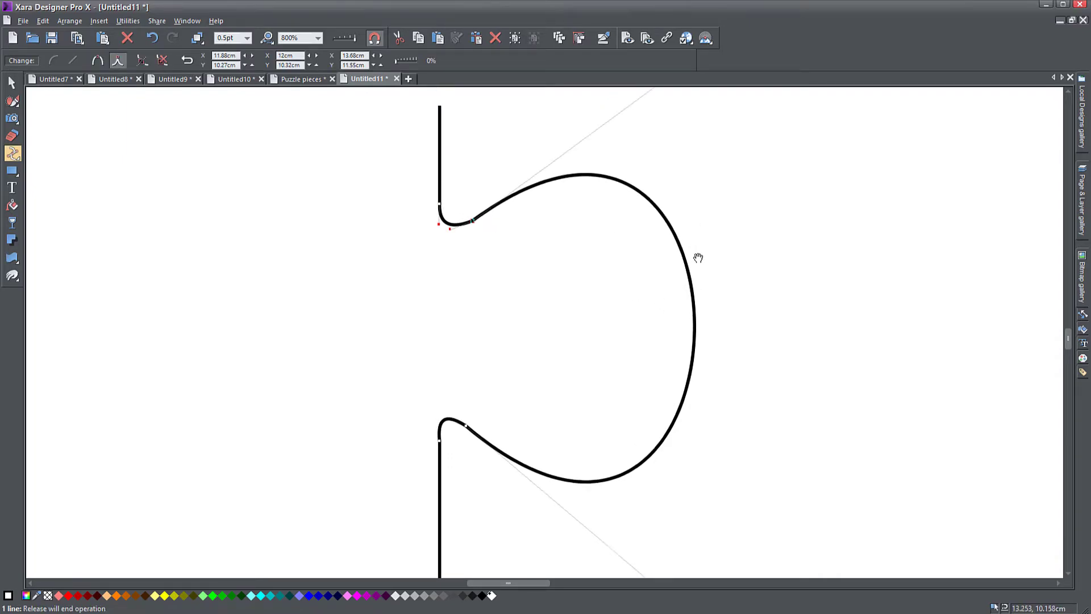
pyautogui.moveTo(707, 249); pyautogui.dragTo(629, 305)
pyautogui.moveTo(683, 120); pyautogui.dragTo(669, 176)
# Pull the middle tab's lower control handle inward and fine-tune it to balance the tab's curve
pyautogui.scroll(-2, 684, 480)
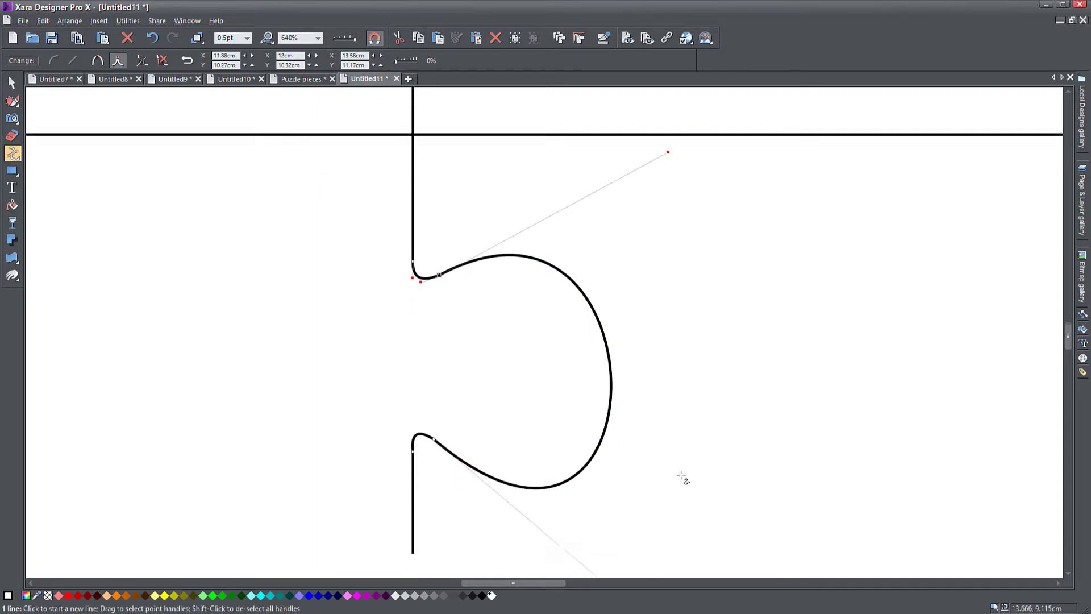
pyautogui.scroll(-3, 651, 537)
pyautogui.moveTo(671, 462); pyautogui.dragTo(627, 380)
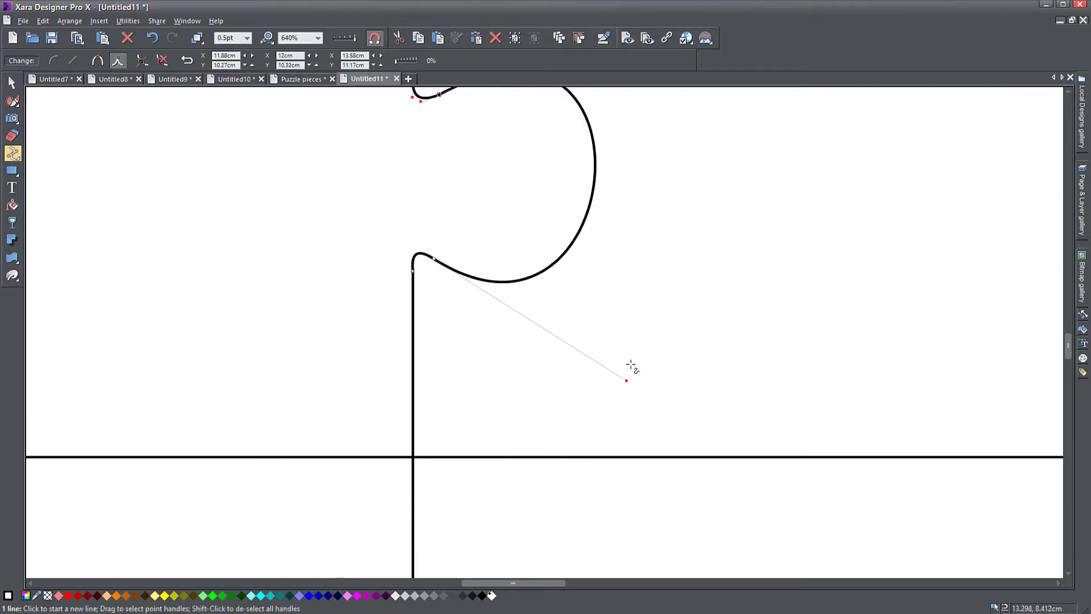
pyautogui.scroll(-1, 628, 373)
pyautogui.moveTo(635, 380); pyautogui.dragTo(641, 394)
# Fine-tune the middle tab's upper control handle to X 13.58 cm and Y 11.11 cm
pyautogui.moveTo(657, 116); pyautogui.dragTo(645, 128)
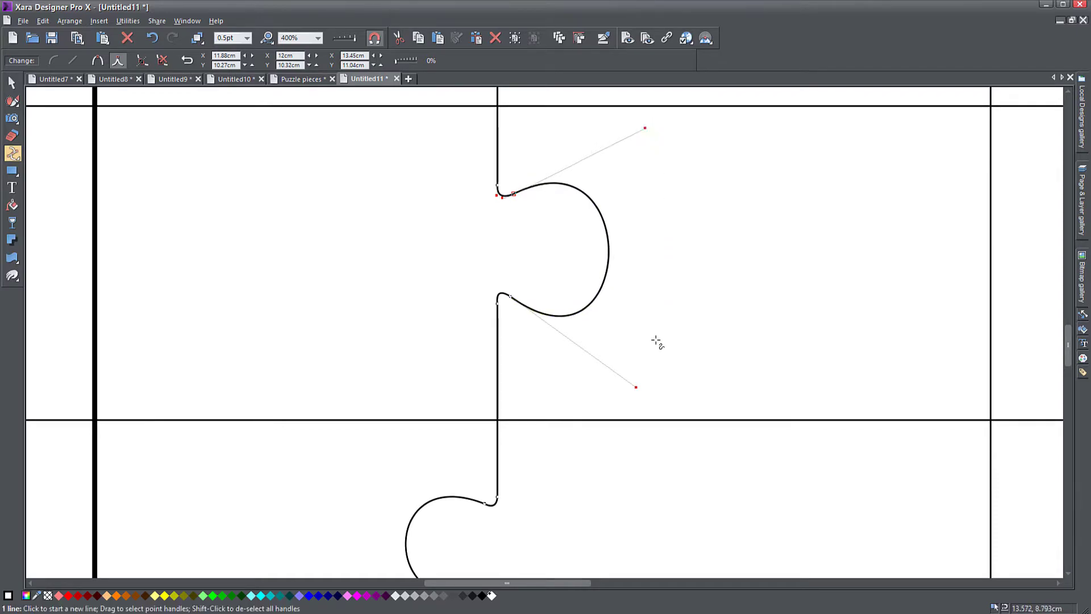
pyautogui.scroll(-2, 659, 365)
pyautogui.moveTo(657, 265); pyautogui.dragTo(662, 266)
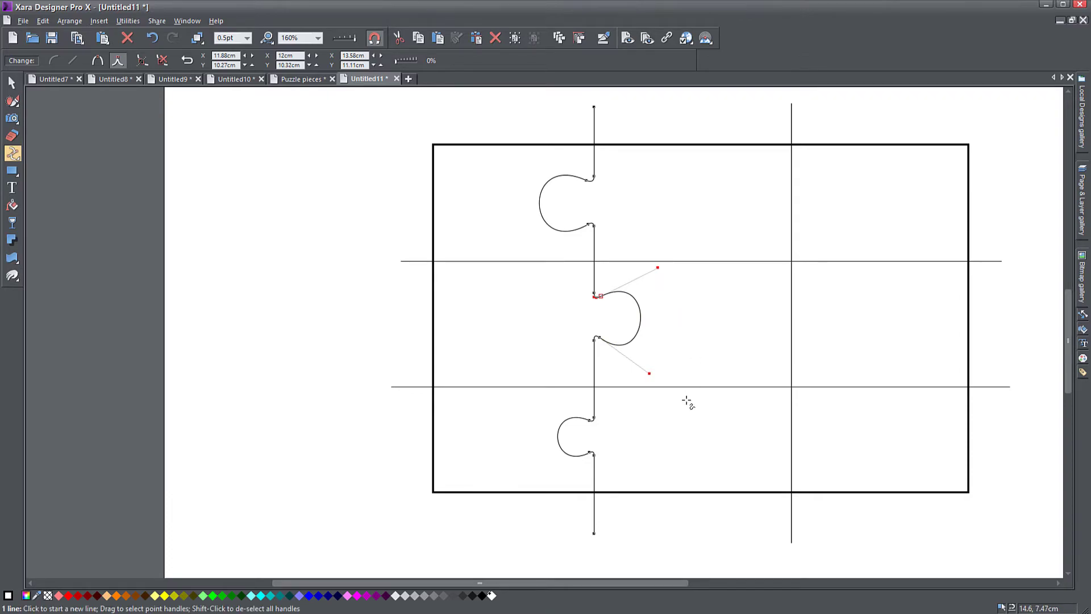
# Duplicate the tabbed vertical line and place the copy on the second vertical grid line
pyautogui.click(11, 83)
pyautogui.click(482, 312)
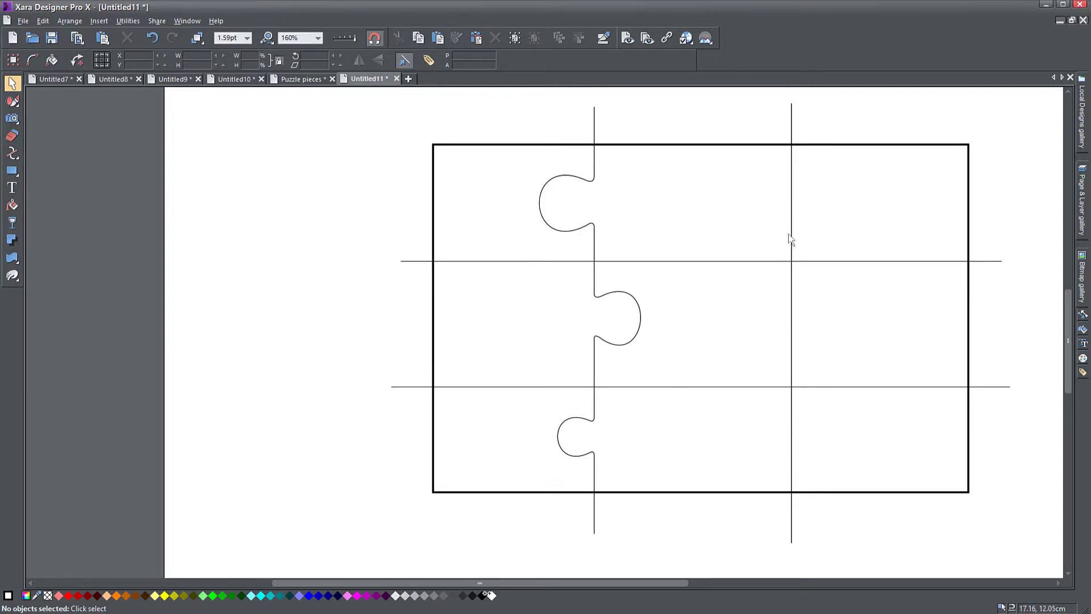
pyautogui.click(641, 313)
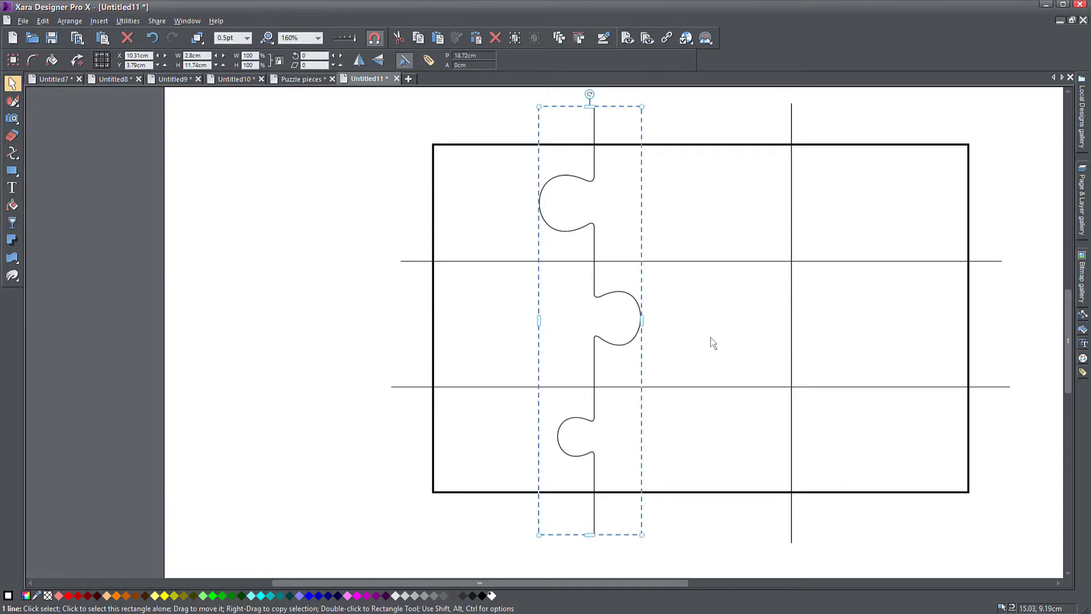
pyautogui.rightClick(625, 294)
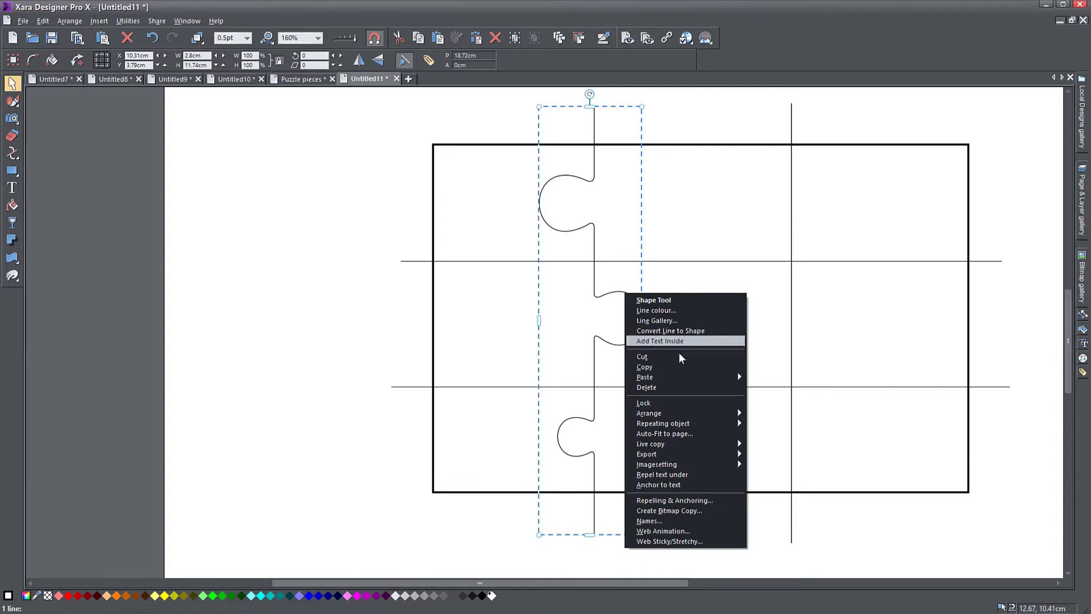
pyautogui.moveTo(688, 426)
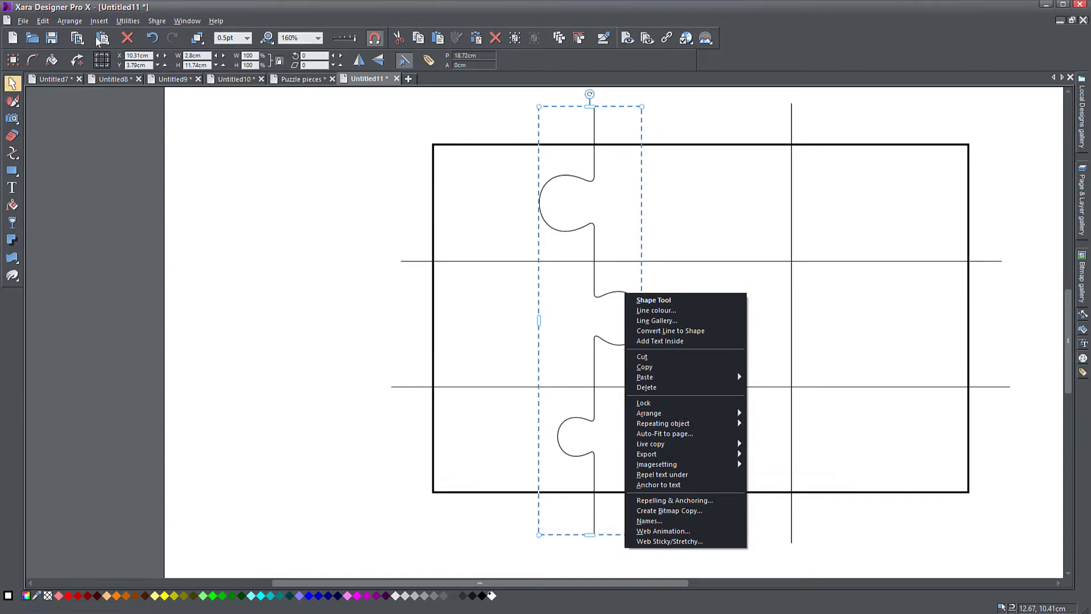
pyautogui.click(46, 22)
pyautogui.click(46, 21)
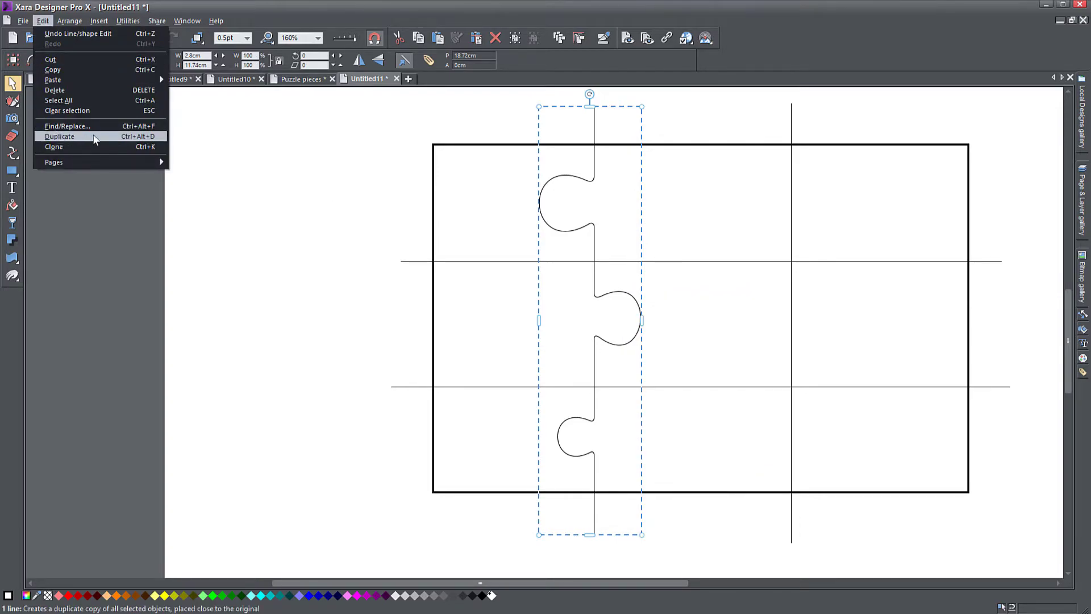
pyautogui.click(59, 136)
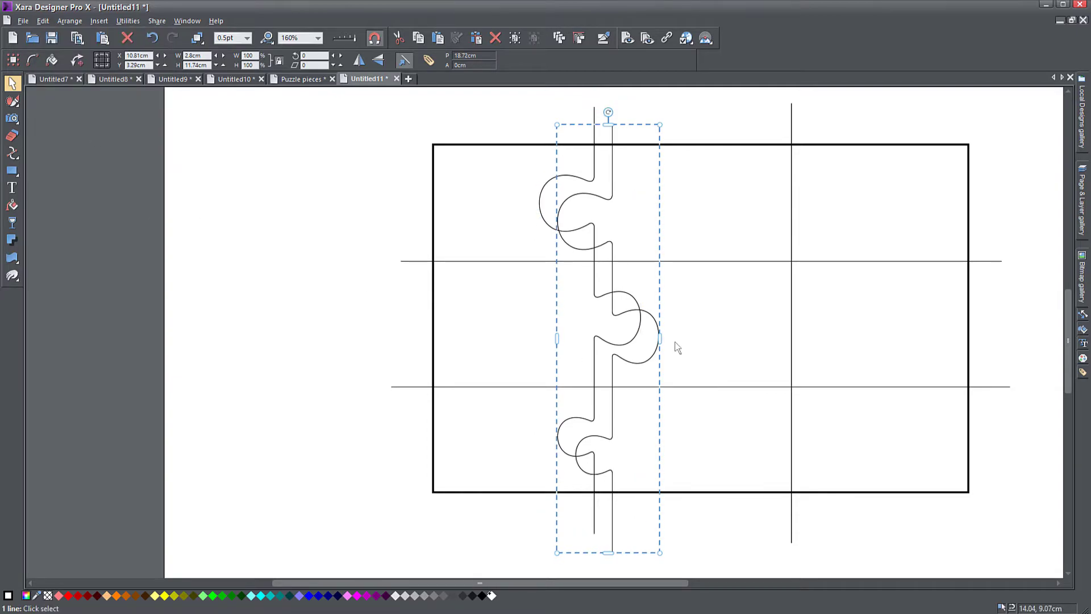
pyautogui.moveTo(637, 366); pyautogui.dragTo(822, 343)
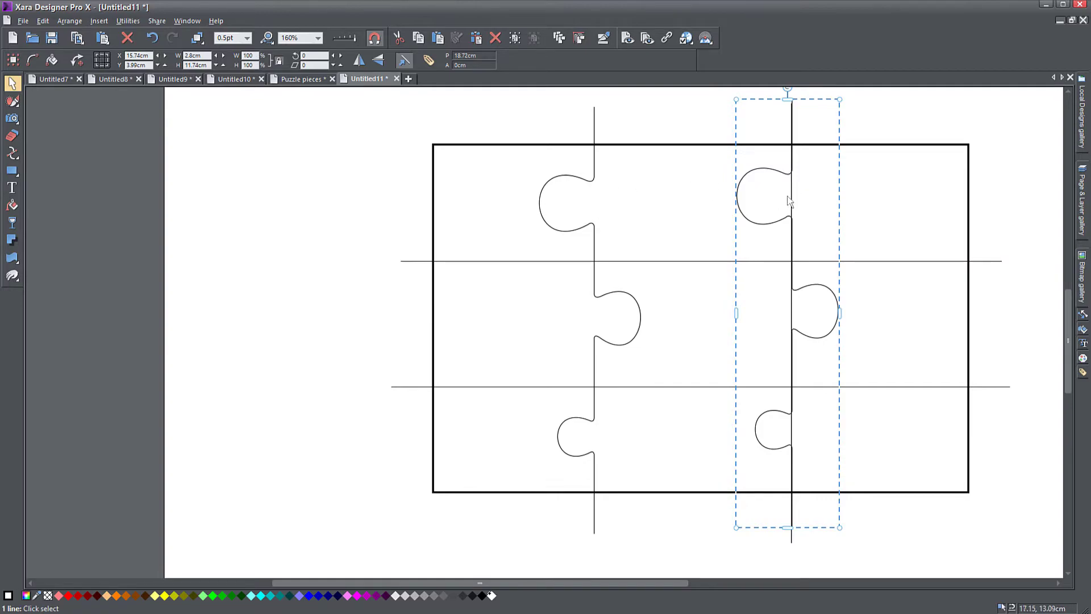
# Delete the straight vertical grid line beneath the tabbed copy
pyautogui.click(794, 319)
pyautogui.click(876, 366)
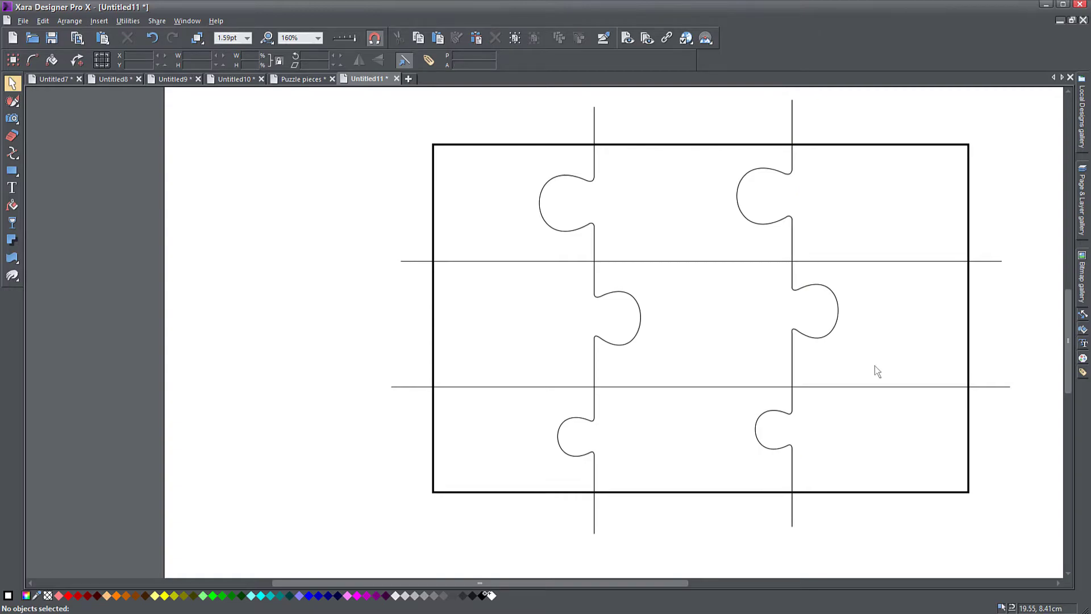
# Lower the tabbed copy to Y 3.85 cm and flip it vertically so its large tab is in the bottom row
pyautogui.click(828, 341)
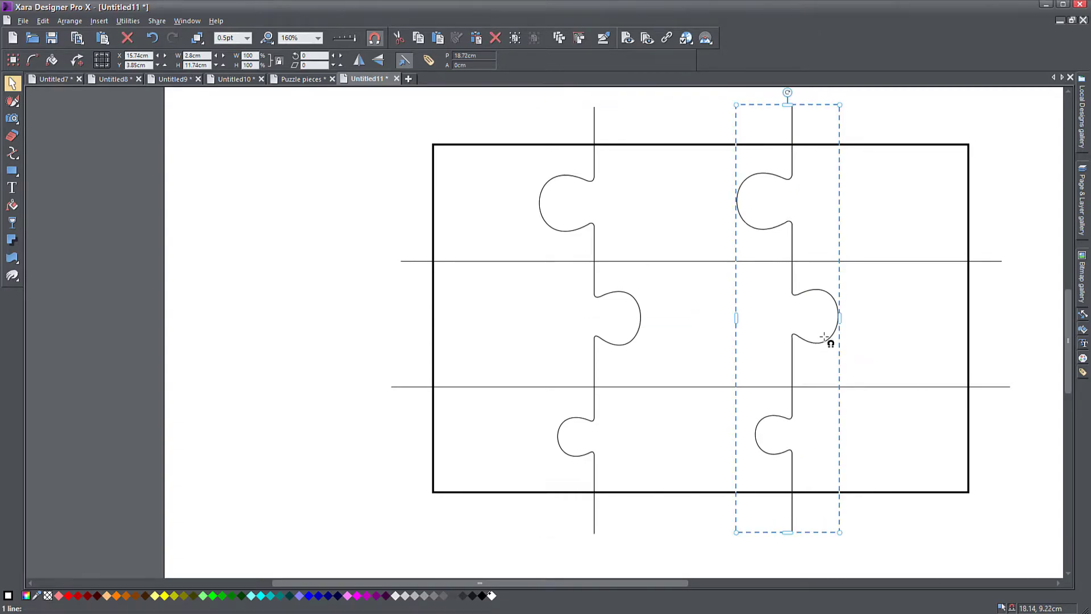
pyautogui.click(374, 60)
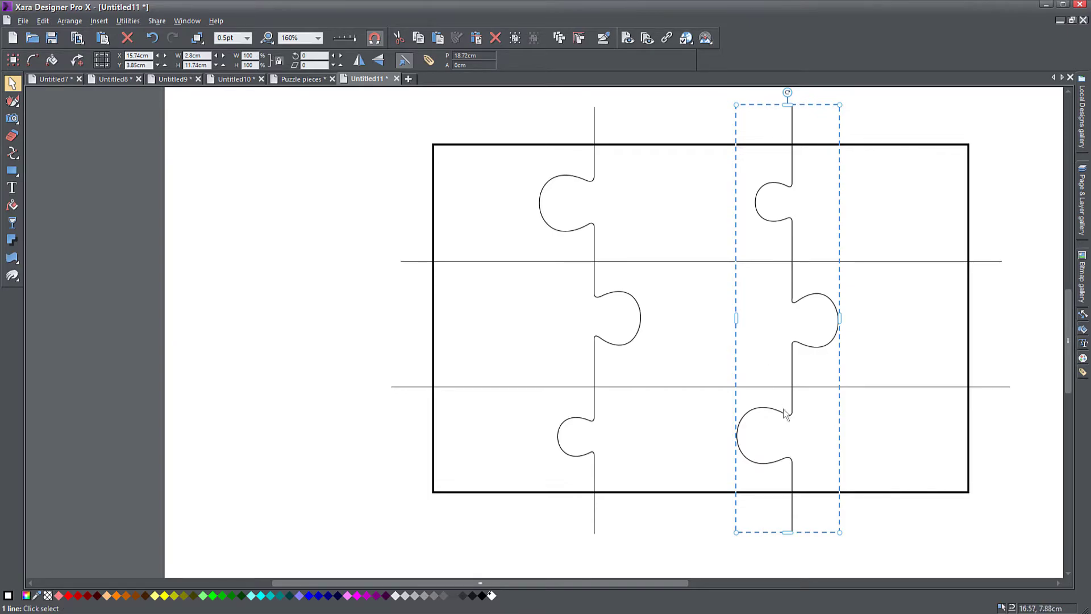
# Select the four neck points of the flipped line's bottom tab and nudge the whole tab slightly downward
pyautogui.scroll(3, 796, 473)
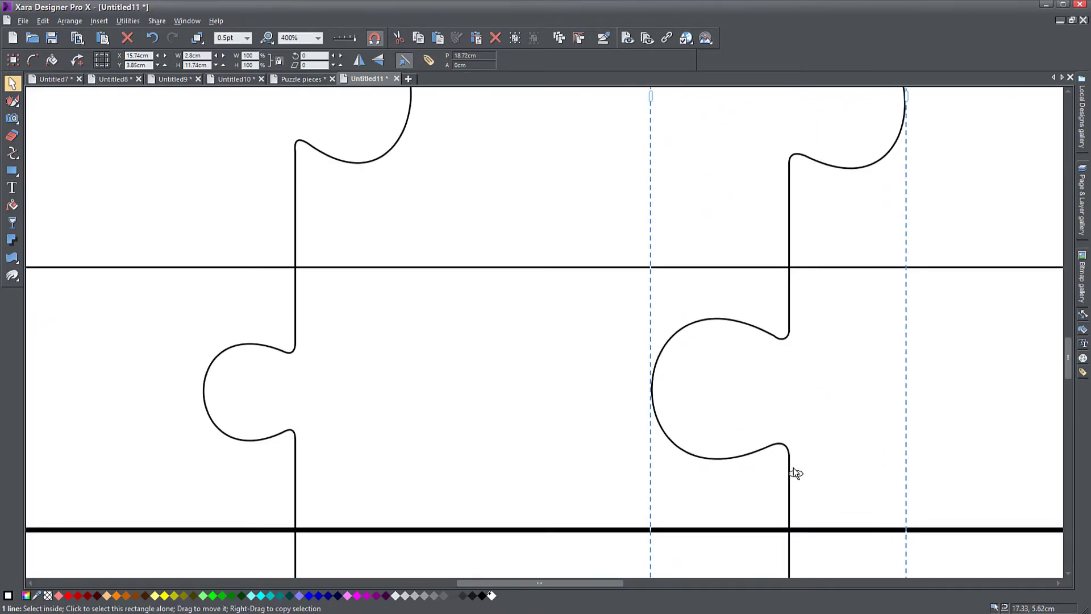
pyautogui.scroll(-3, 789, 398)
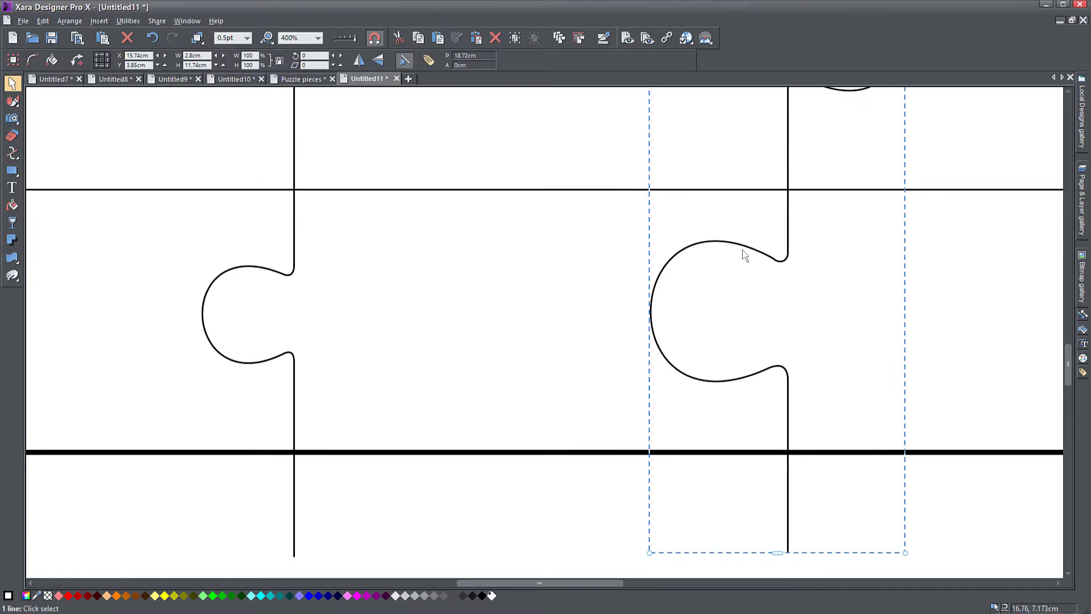
pyautogui.moveTo(12, 154)
pyautogui.click(74, 153)
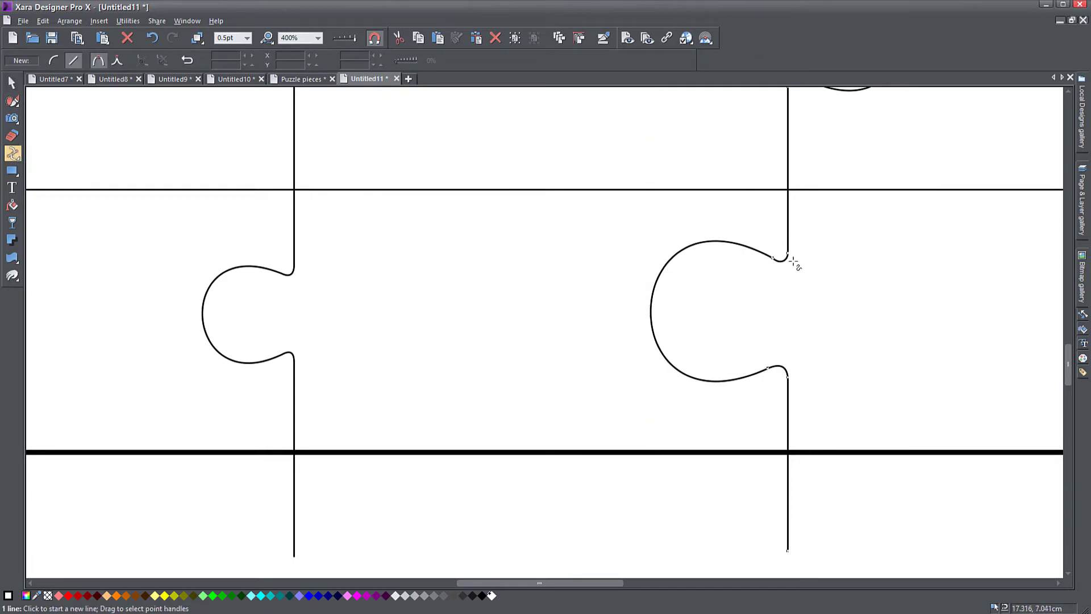
pyautogui.scroll(2, 799, 264)
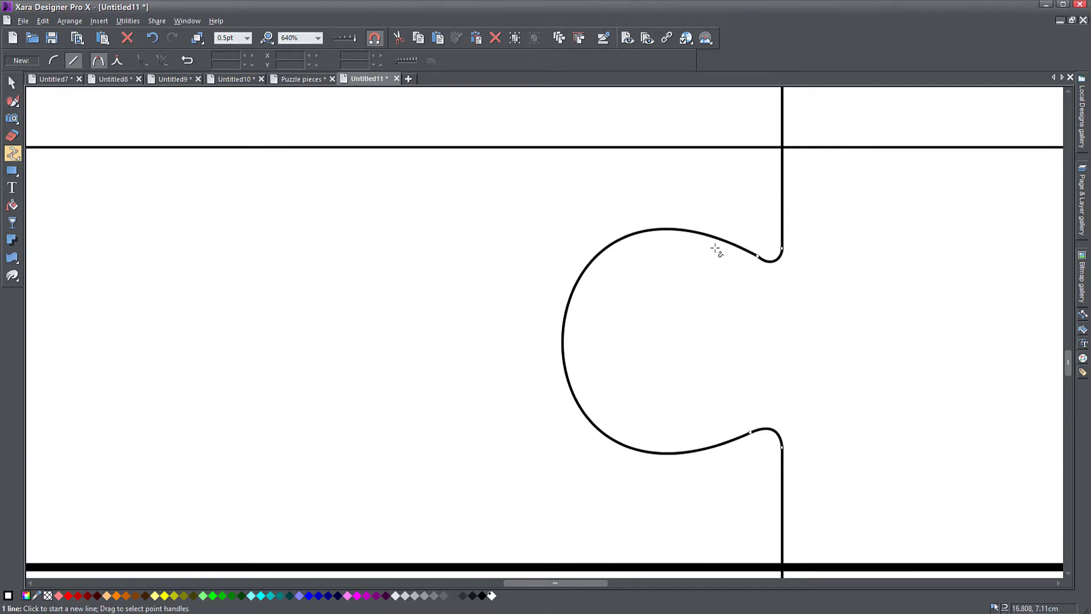
pyautogui.moveTo(705, 220); pyautogui.dragTo(838, 476)
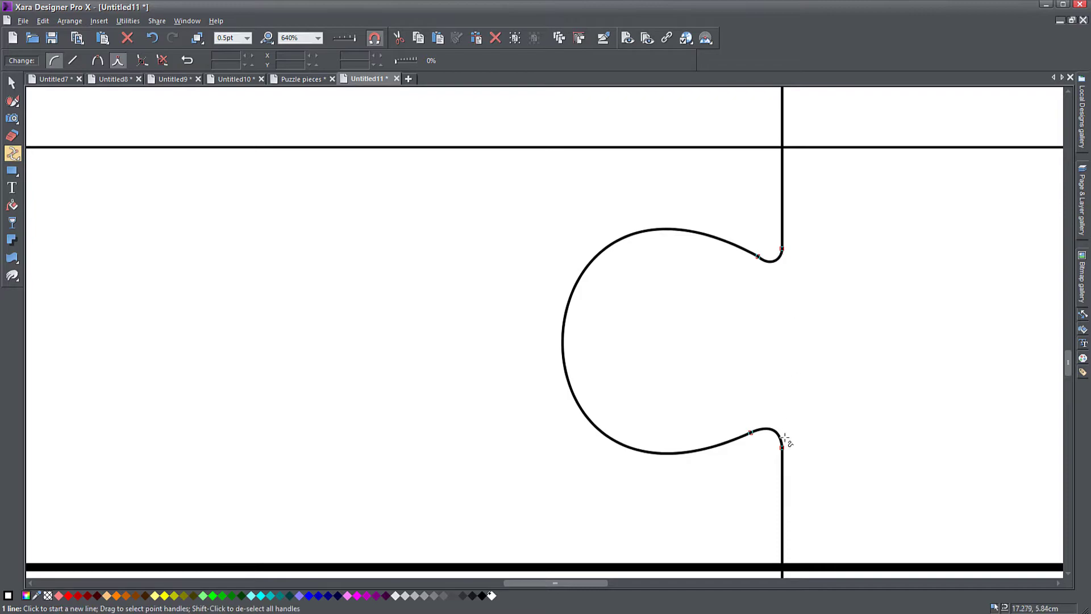
pyautogui.scroll(-2, 855, 435)
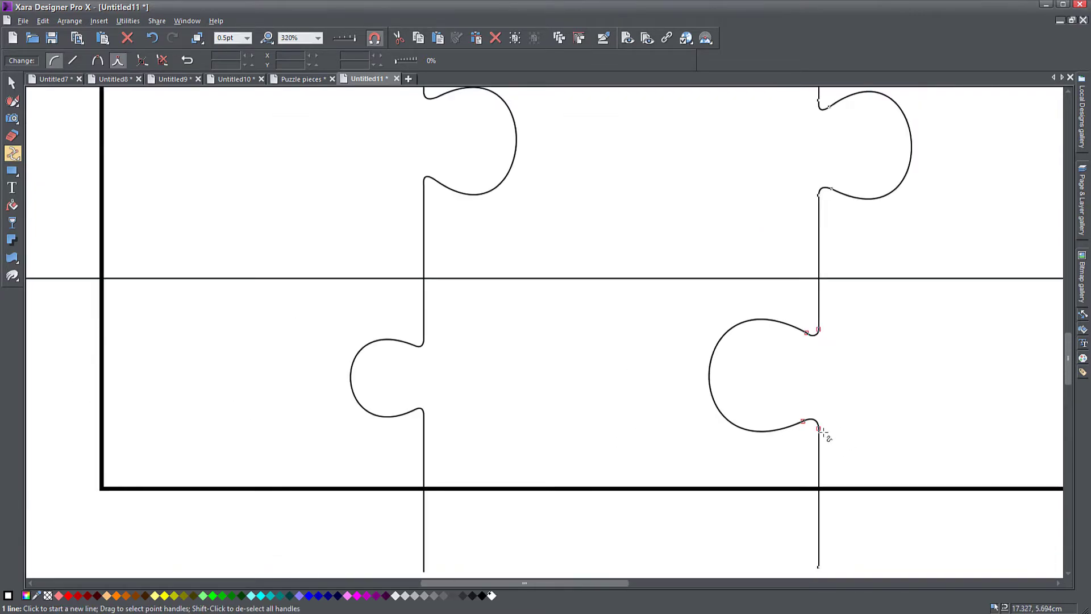
pyautogui.press('Down')
pyautogui.press('Down')
pyautogui.press('Down')
pyautogui.press('Down')
pyautogui.press('Up')
pyautogui.press('Up')
pyautogui.press('Up')
pyautogui.press('Up')
pyautogui.press('Left')
pyautogui.press('Left')
pyautogui.press('Left')
pyautogui.press('Right')
pyautogui.press('Right')
pyautogui.press('Right')
pyautogui.press('Down')
pyautogui.press('Down')
pyautogui.press('Up')
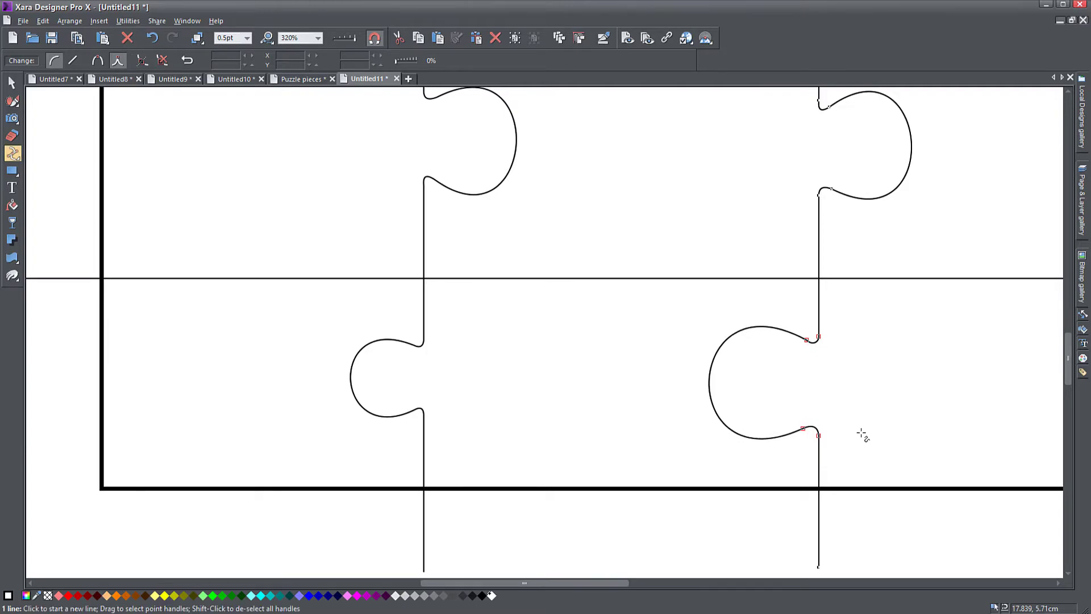
# Narrow the flipped line's bottom tab by nudging its upper neck points down and its lower neck points up
pyautogui.moveTo(851, 372); pyautogui.dragTo(784, 321)
pyautogui.press('Down')
pyautogui.press('Down')
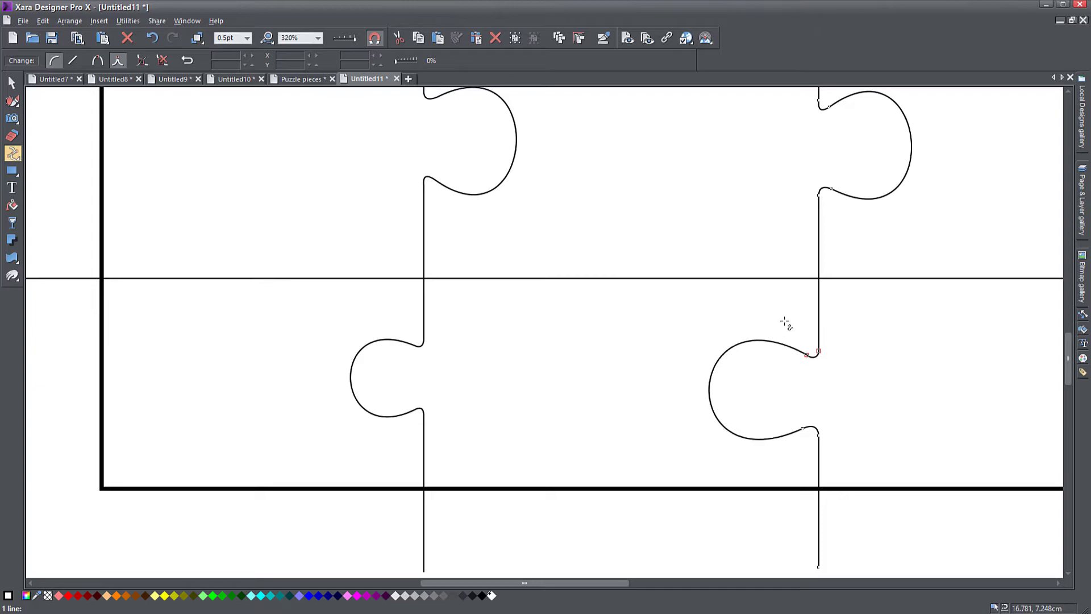
pyautogui.moveTo(777, 398); pyautogui.dragTo(841, 453)
pyautogui.press('Up')
pyautogui.press('Up')
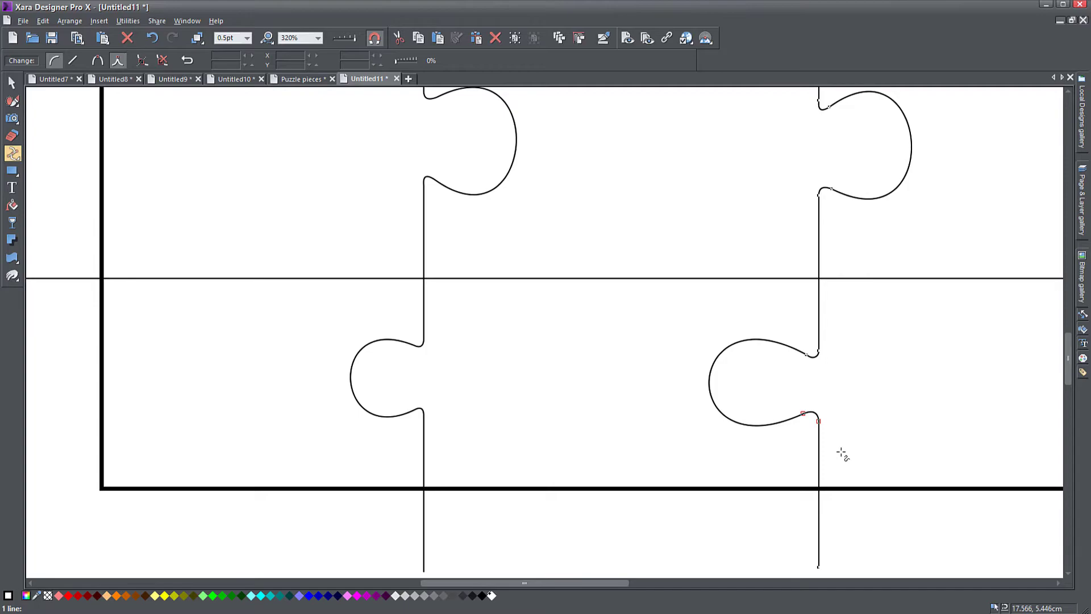
pyautogui.press('Down')
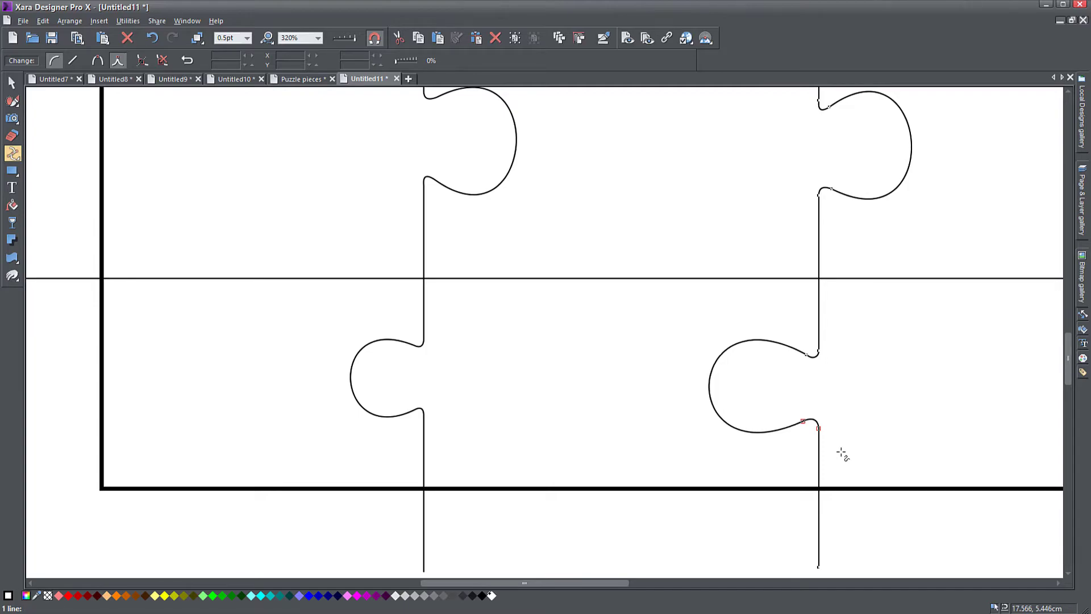
pyautogui.moveTo(840, 395); pyautogui.dragTo(779, 336)
pyautogui.press('Up')
pyautogui.press('Up')
pyautogui.press('Down')
# Select the first tabbed vertical line as a whole object and duplicate it
pyautogui.scroll(-4, 728, 351)
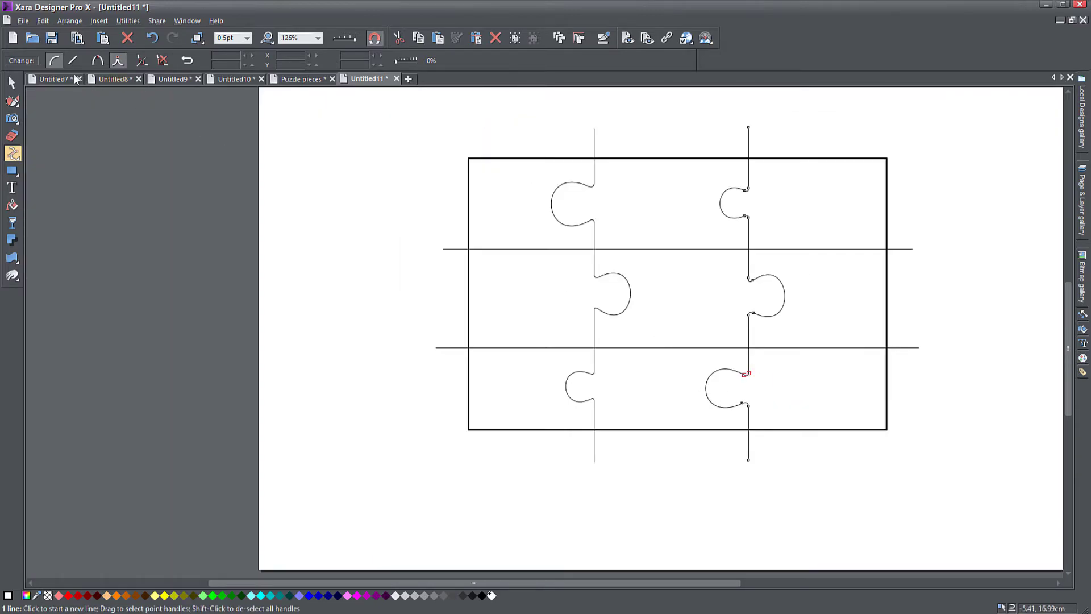
pyautogui.press('F2')
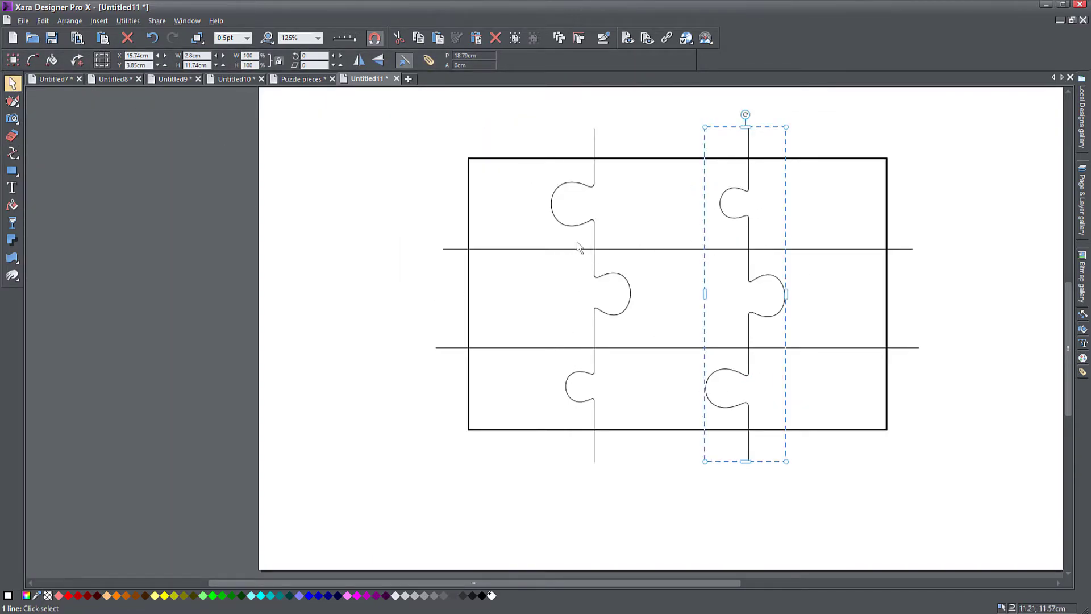
pyautogui.click(601, 277)
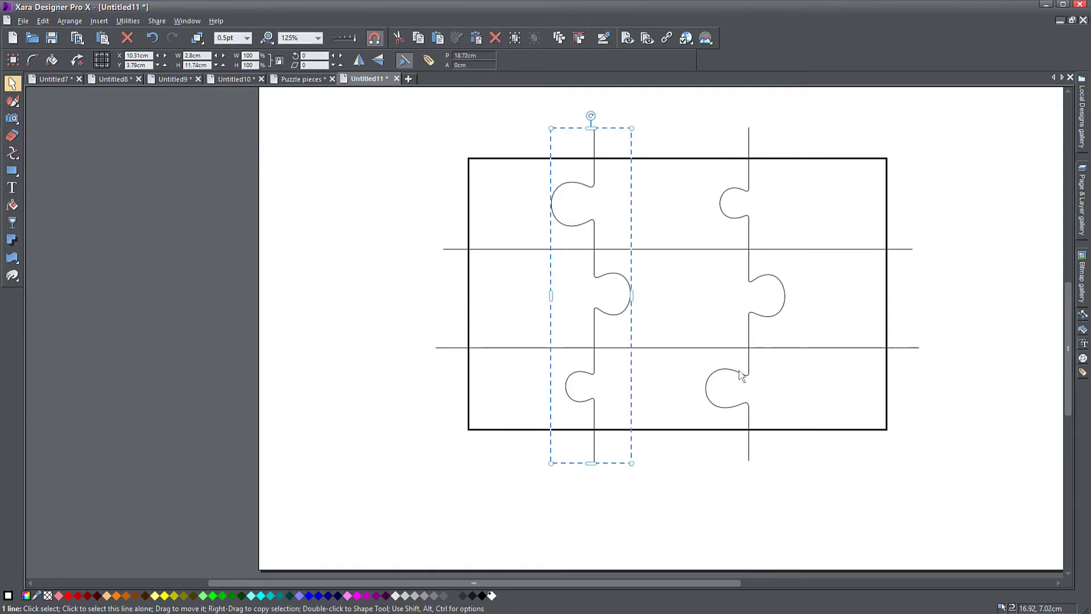
pyautogui.hotkey('ctrl', 'd')
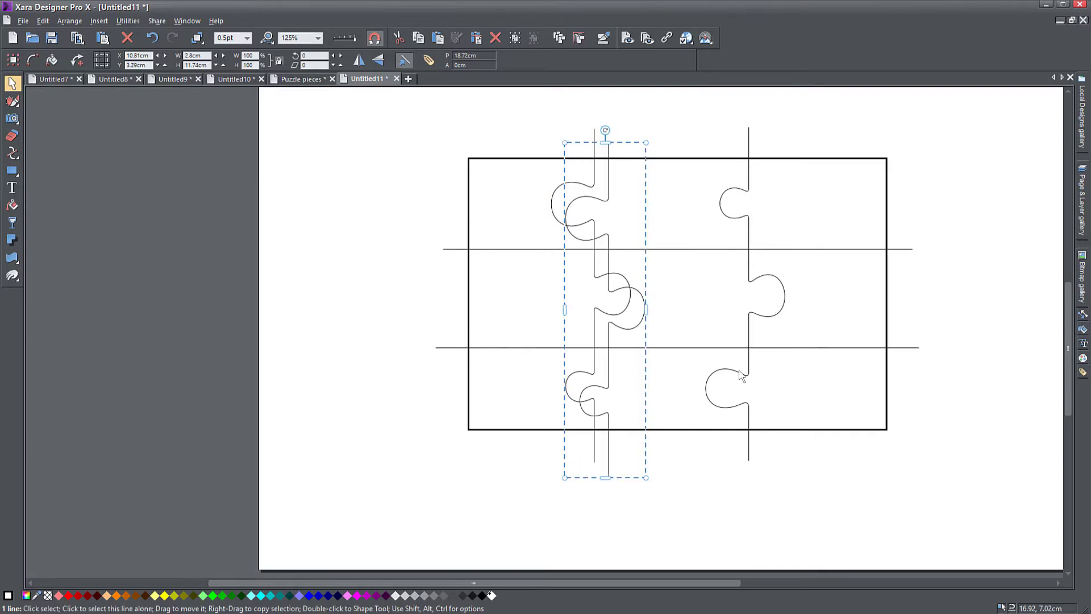
# Rotate the duplicate by 90 degrees and align it with the upper horizontal grid line
pyautogui.click(309, 55)
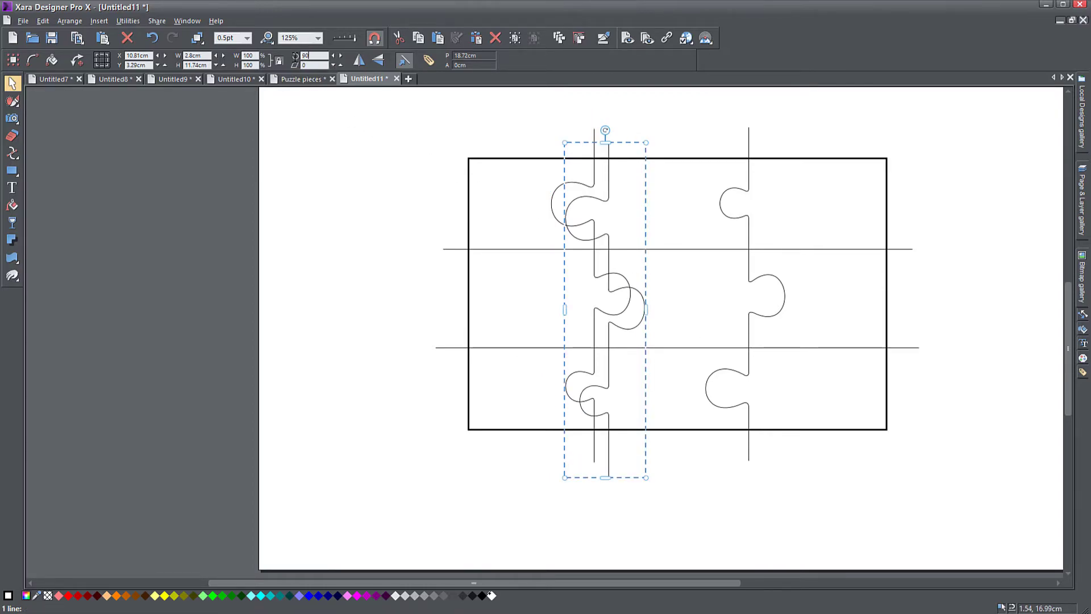
pyautogui.write('90')
pyautogui.press('Return')
pyautogui.moveTo(576, 309); pyautogui.dragTo(634, 249)
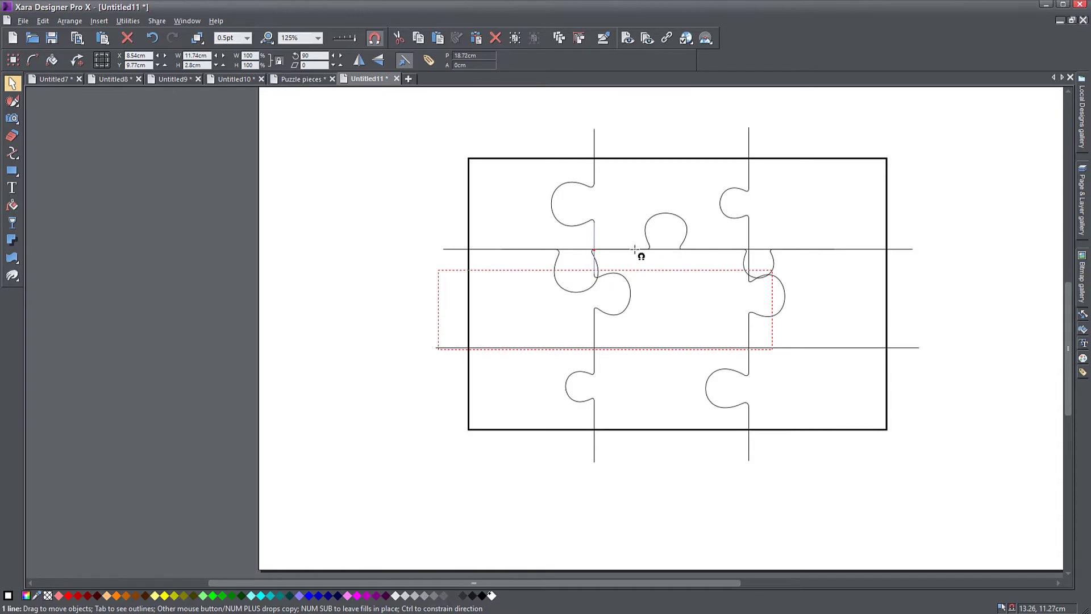
pyautogui.moveTo(634, 249); pyautogui.dragTo(637, 250)
# Select the rotated line's left end point and left tab points and shift them left, clear of the first vertical line
pyautogui.scroll(2, 634, 270)
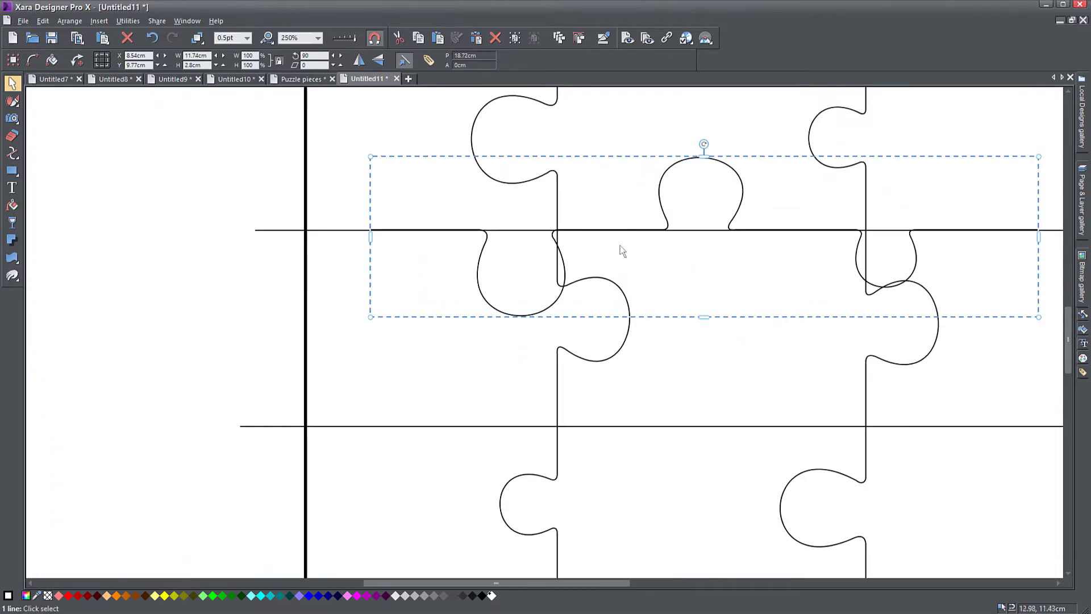
pyautogui.scroll(-1, 671, 279)
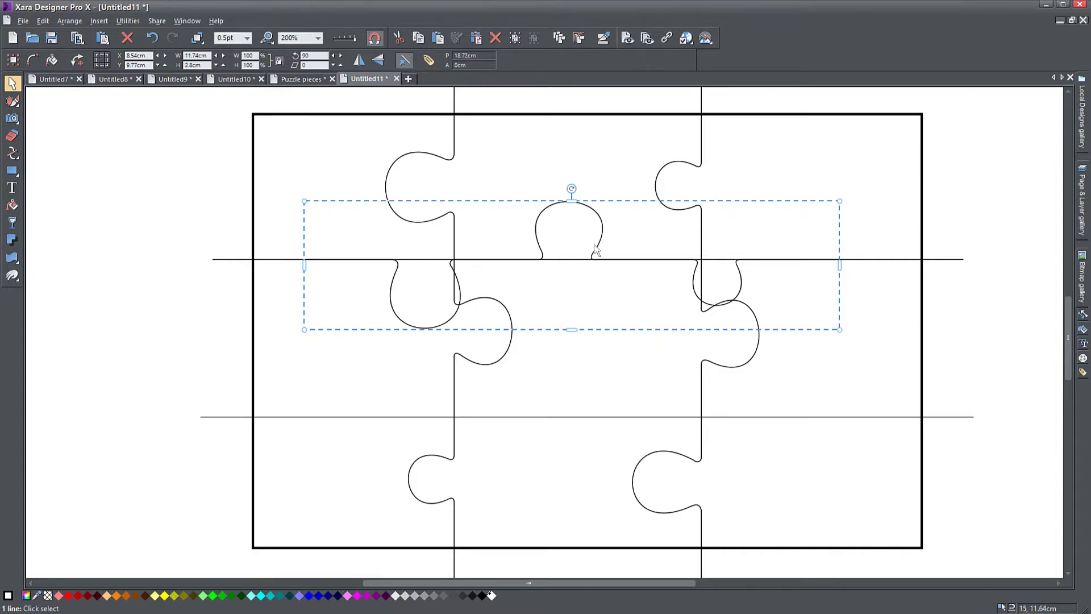
pyautogui.click(13, 153)
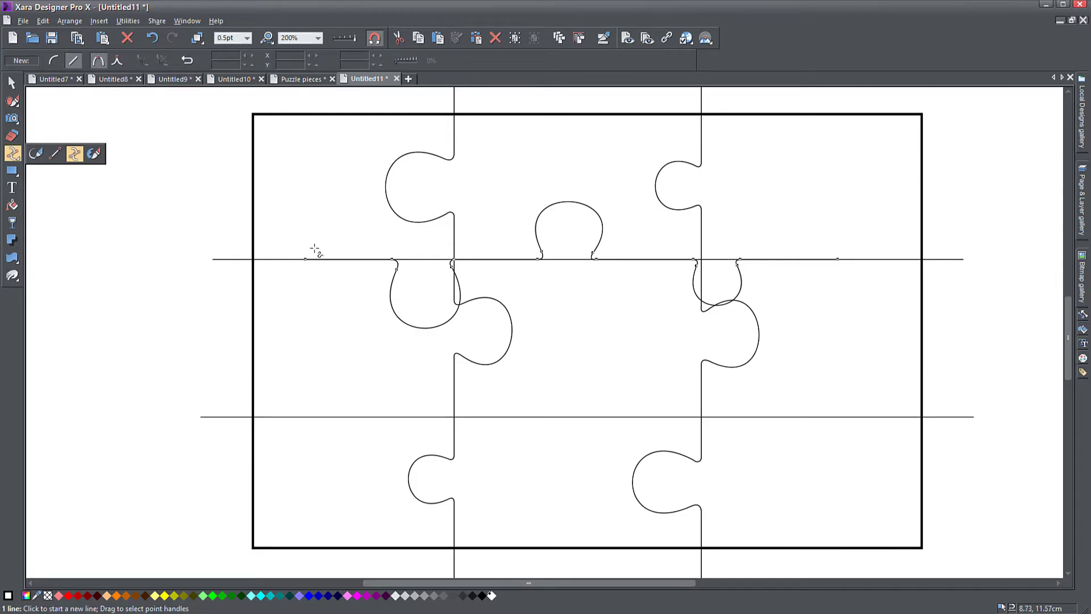
pyautogui.scroll(2, 307, 263)
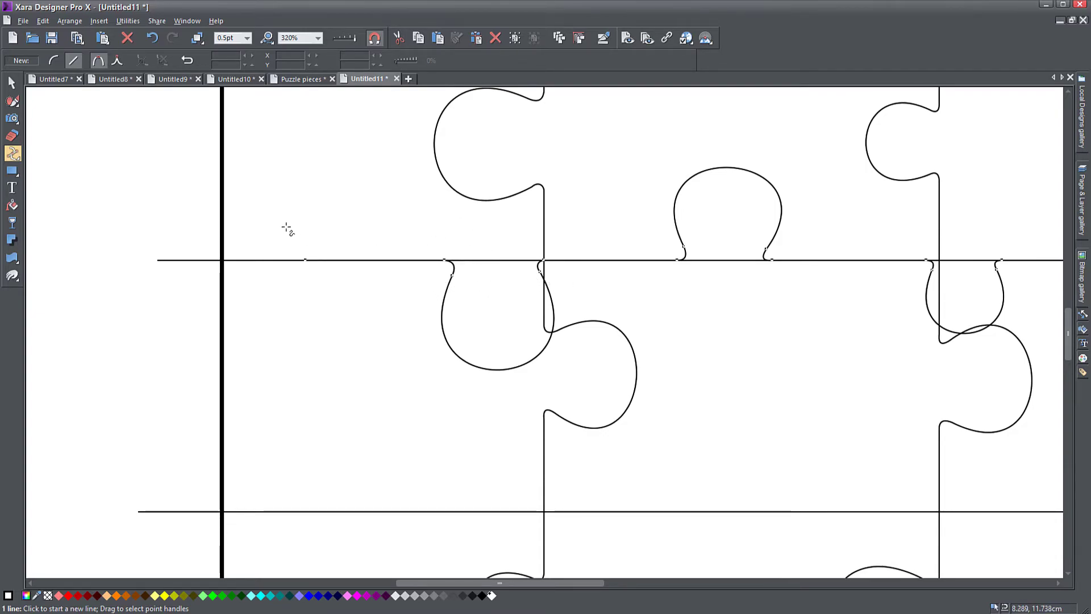
pyautogui.moveTo(261, 214); pyautogui.dragTo(573, 311)
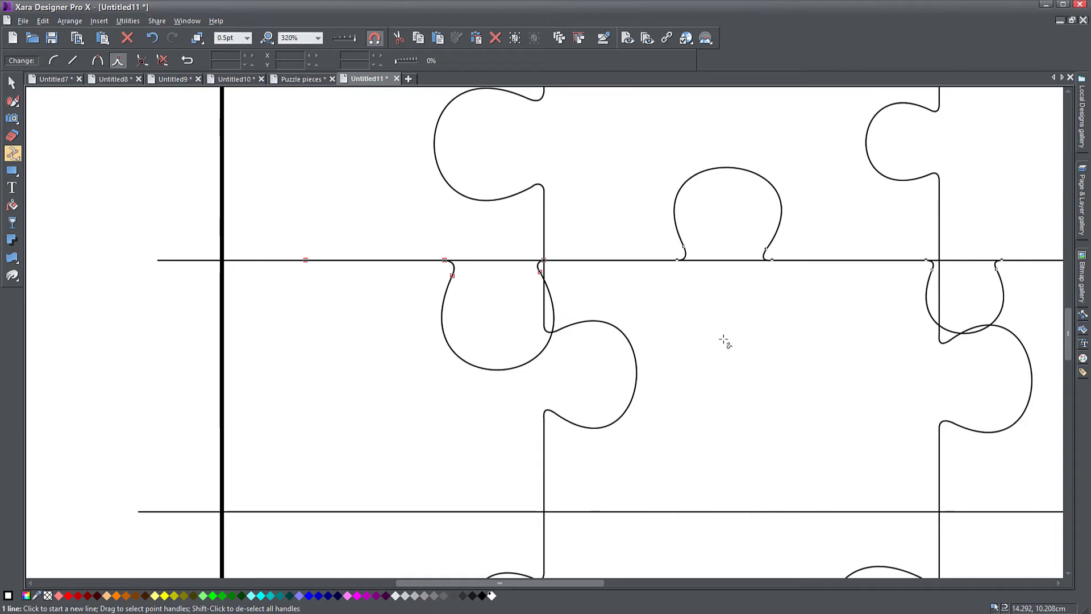
pyautogui.press('Left')
pyautogui.press('Left')
pyautogui.press('Left')
pyautogui.press('Left')
pyautogui.press('Left')
pyautogui.press('Left')
pyautogui.press('Left')
pyautogui.press('Left')
pyautogui.press('Left')
pyautogui.press('Left')
pyautogui.press('Left')
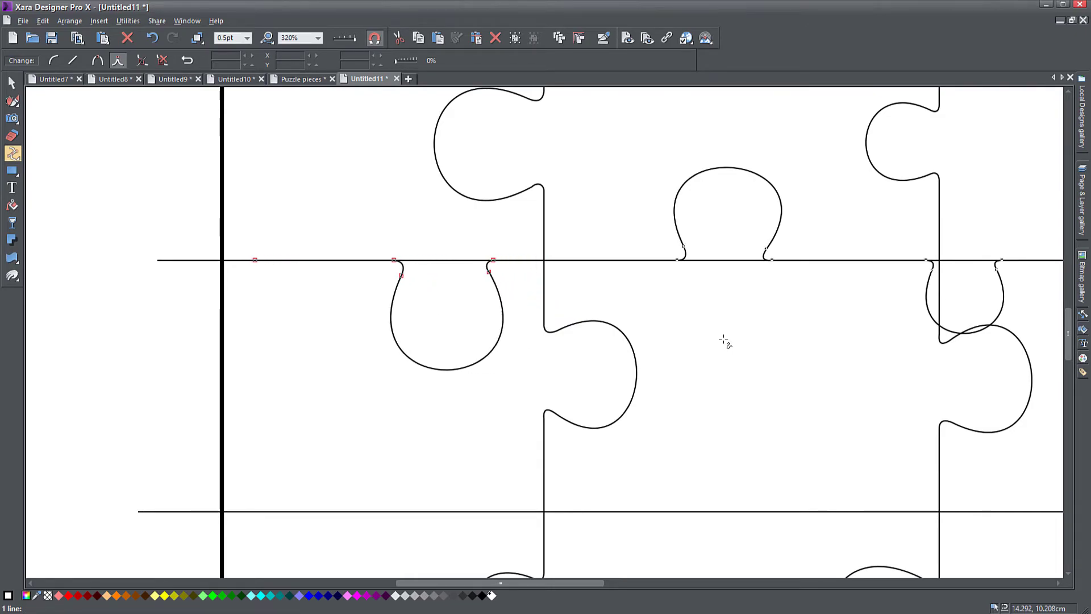
pyautogui.press('Left')
pyautogui.press('Left')
pyautogui.press('Left')
pyautogui.press('Left')
pyautogui.press('Left')
pyautogui.press('Left')
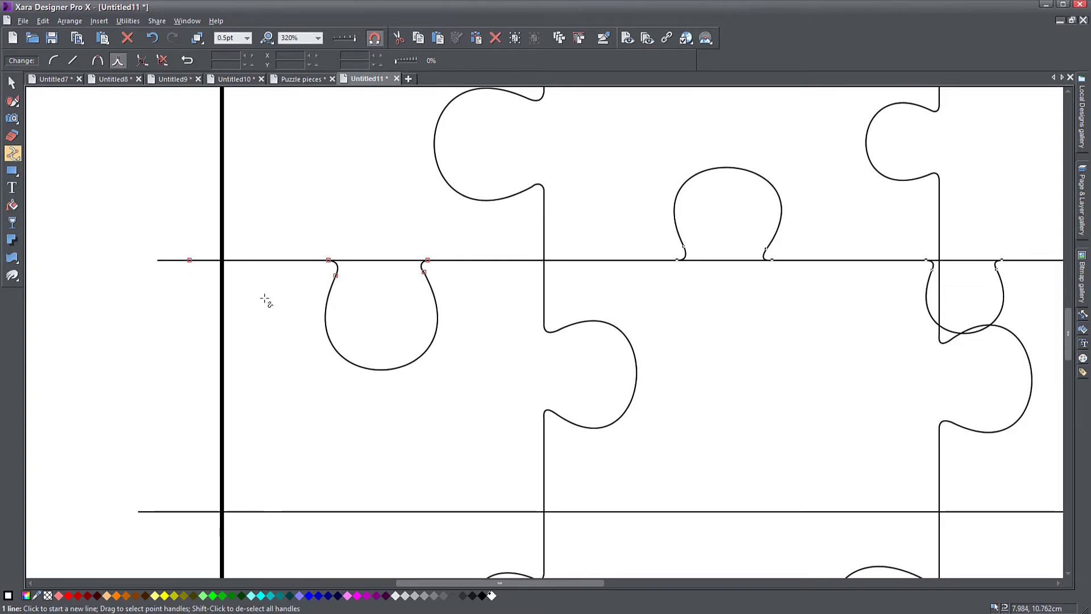
# Select the rotated line's middle tab points and nudge the tab right towards the centre between the two vertical lines
pyautogui.moveTo(830, 341); pyautogui.dragTo(647, 399)
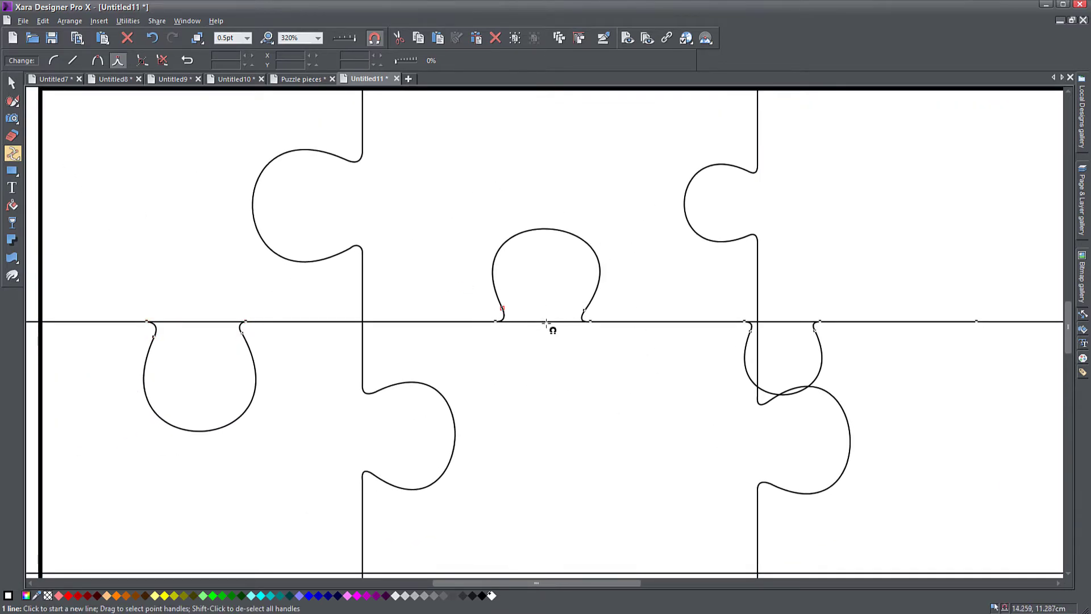
pyautogui.moveTo(462, 283); pyautogui.dragTo(633, 353)
pyautogui.press('Right')
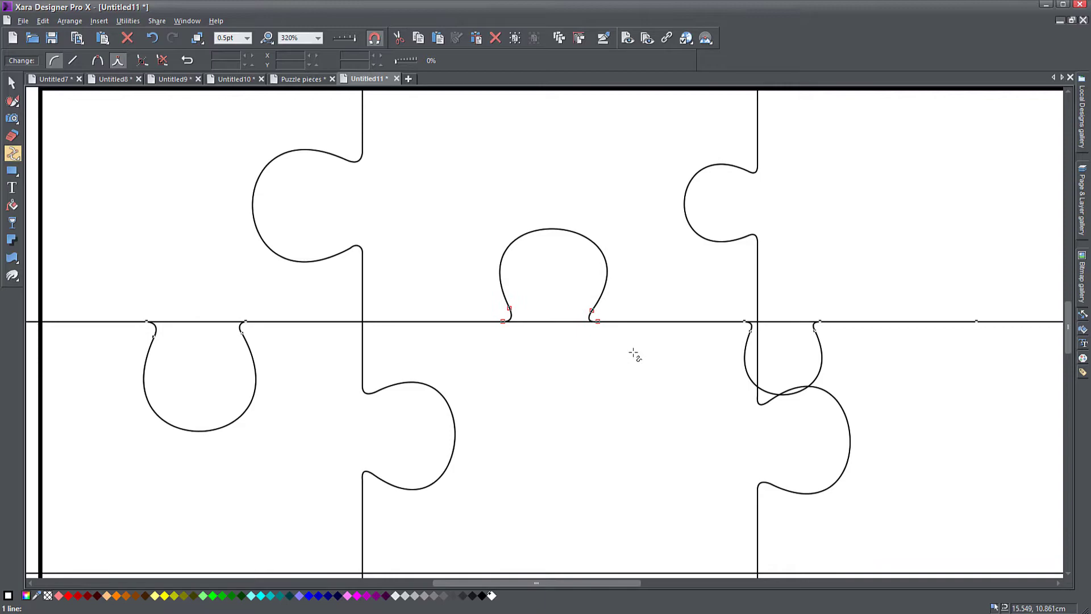
# Select the upper tabbed line's right tab points and right end point and nudge them right, clear of the second vertical line
pyautogui.moveTo(663, 404); pyautogui.dragTo(339, 349)
pyautogui.moveTo(377, 225); pyautogui.dragTo(674, 290)
pyautogui.press('Right')
pyautogui.press('Right')
pyautogui.press('Right')
pyautogui.press('Right')
pyautogui.press('Right')
pyautogui.press('Right')
pyautogui.press('Right')
pyautogui.press('Right')
pyautogui.press('Right')
pyautogui.press('Right')
pyautogui.press('Right')
pyautogui.press('Right')
pyautogui.press('Right')
pyautogui.press('Right')
pyautogui.press('Right')
pyautogui.press('Right')
pyautogui.press('Right')
pyautogui.press('Right')
pyautogui.press('Right')
pyautogui.press('Right')
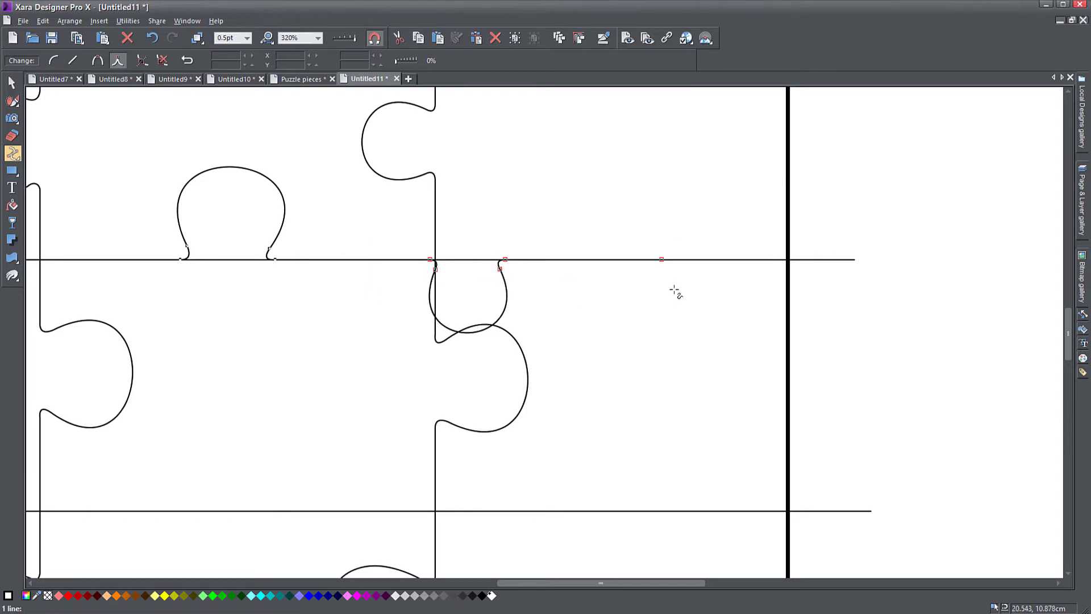
pyautogui.press('Right')
pyautogui.press('Right')
pyautogui.press('Right')
pyautogui.press('Right')
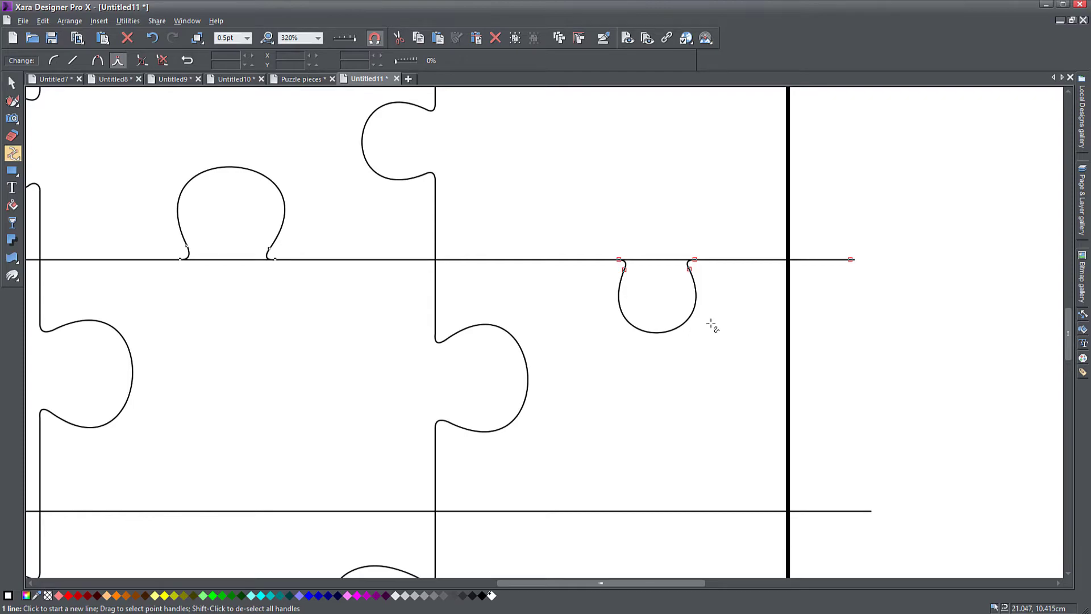
# Delete the original straight grid line that runs beneath the upper tabbed horizontal line
pyautogui.click(12, 83)
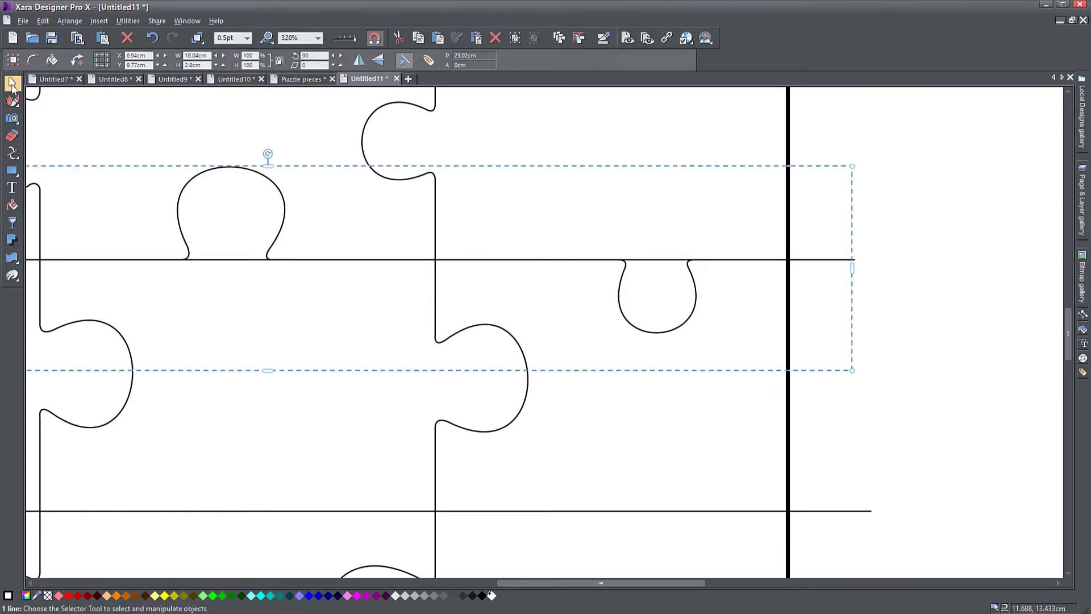
pyautogui.click(658, 261)
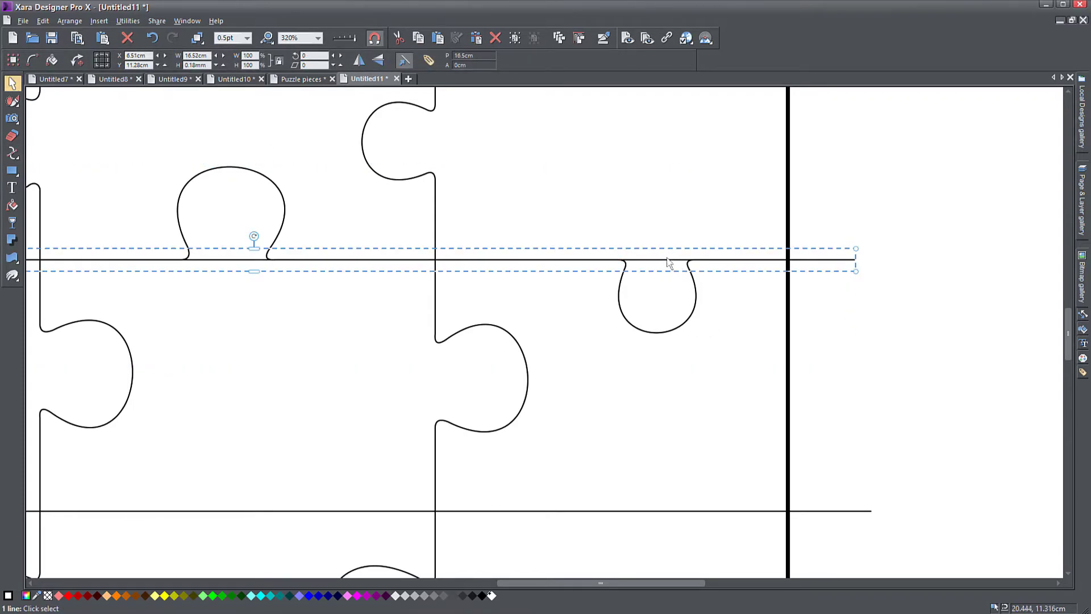
pyautogui.scroll(-3, 668, 263)
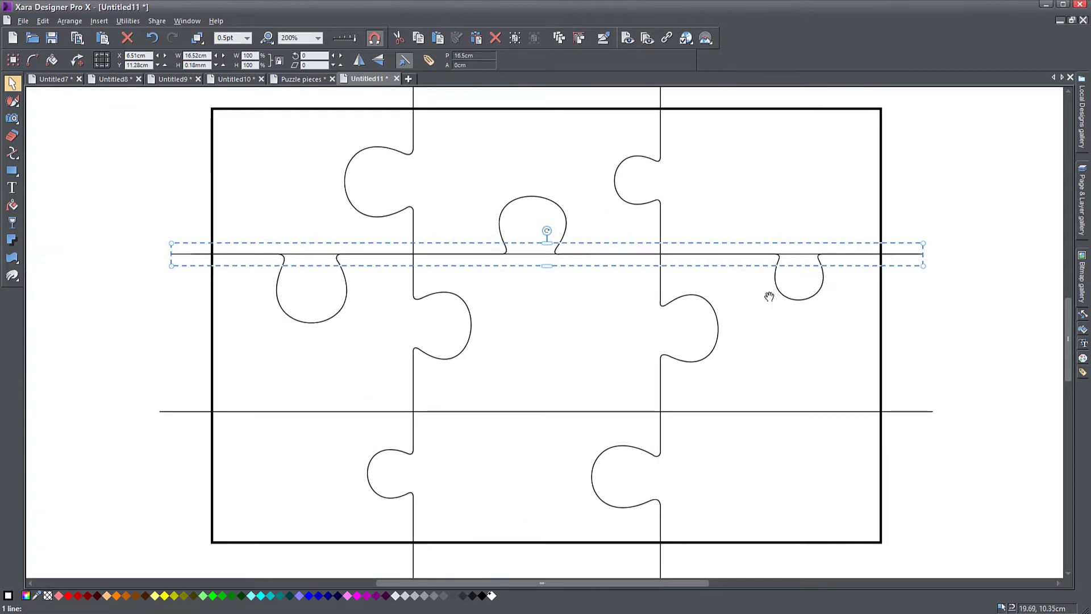
pyautogui.click(769, 297)
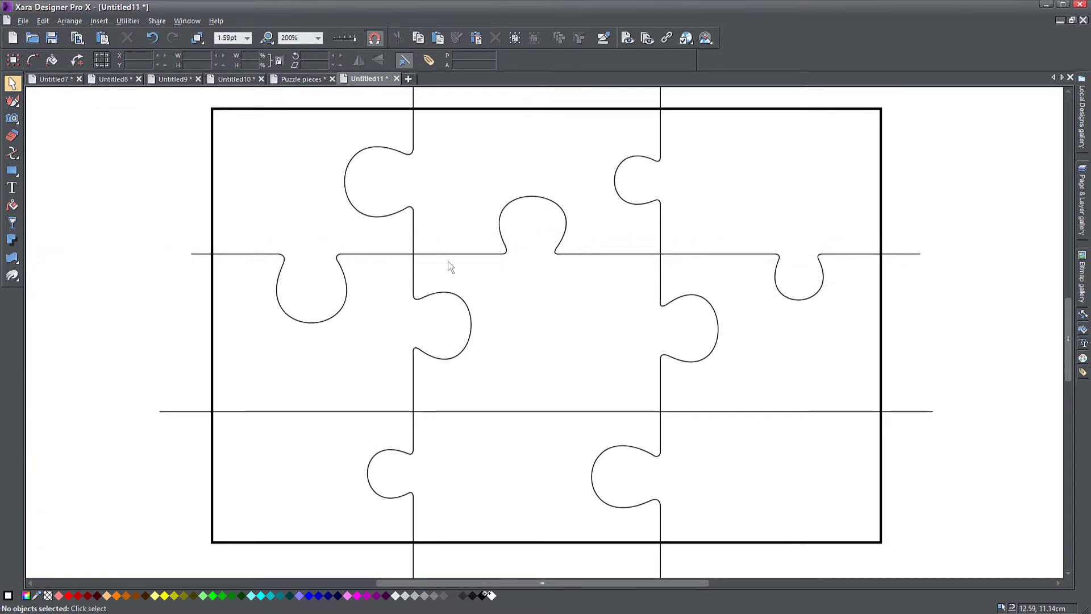
# Duplicate the upper tabbed horizontal line and align the copy with the lower horizontal grid line
pyautogui.click(505, 245)
pyautogui.hotkey('ctrl', 'd')
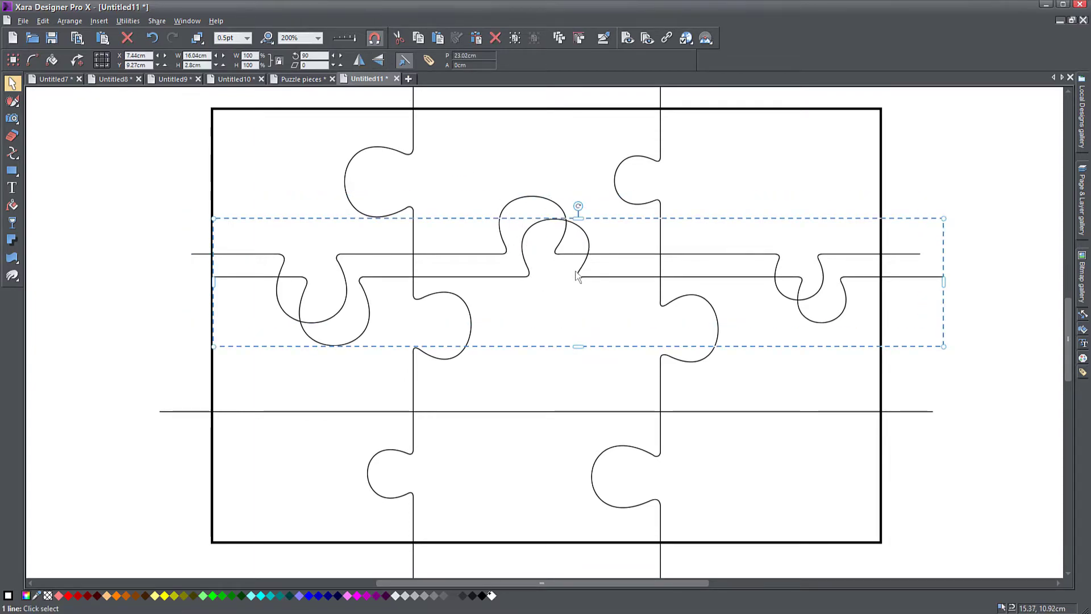
pyautogui.moveTo(589, 276); pyautogui.dragTo(567, 410)
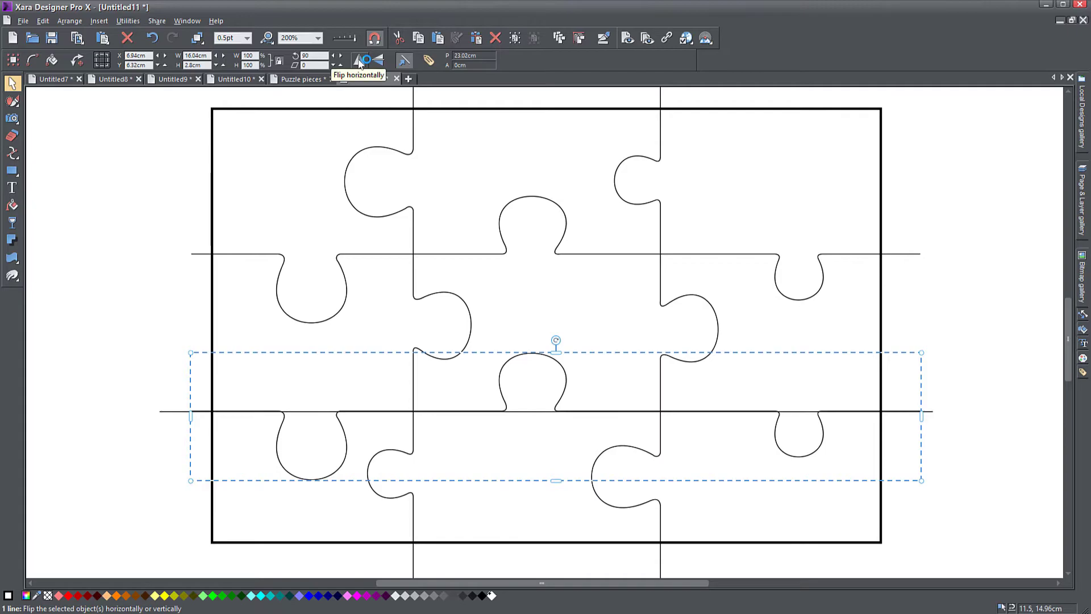
# Flip the lower tabbed line horizontally and shift it about 0.6 cm to the left along the grid line
pyautogui.click(359, 61)
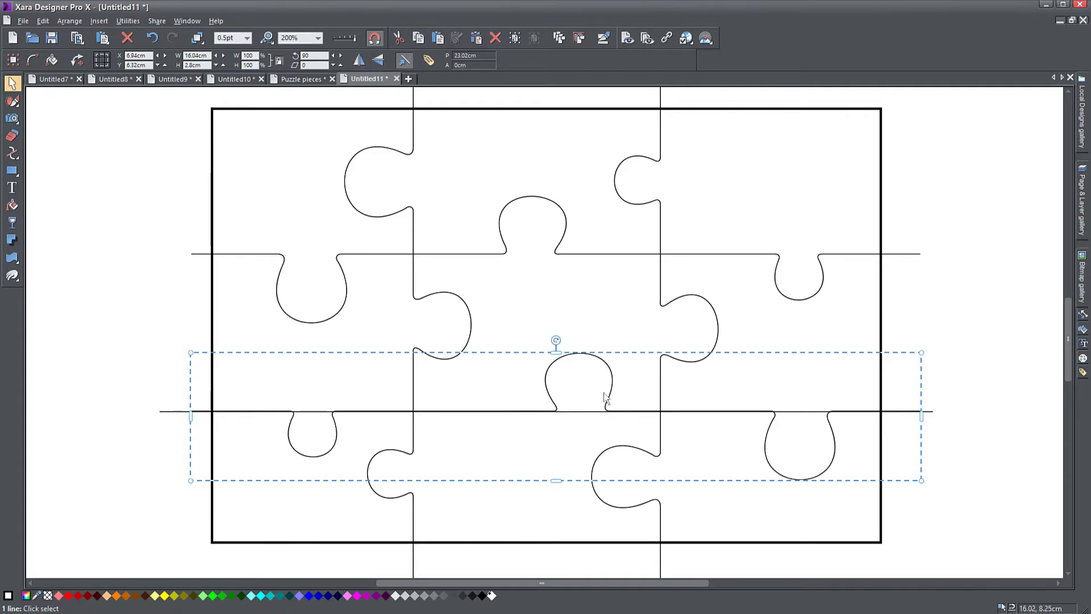
pyautogui.moveTo(611, 399); pyautogui.dragTo(589, 404)
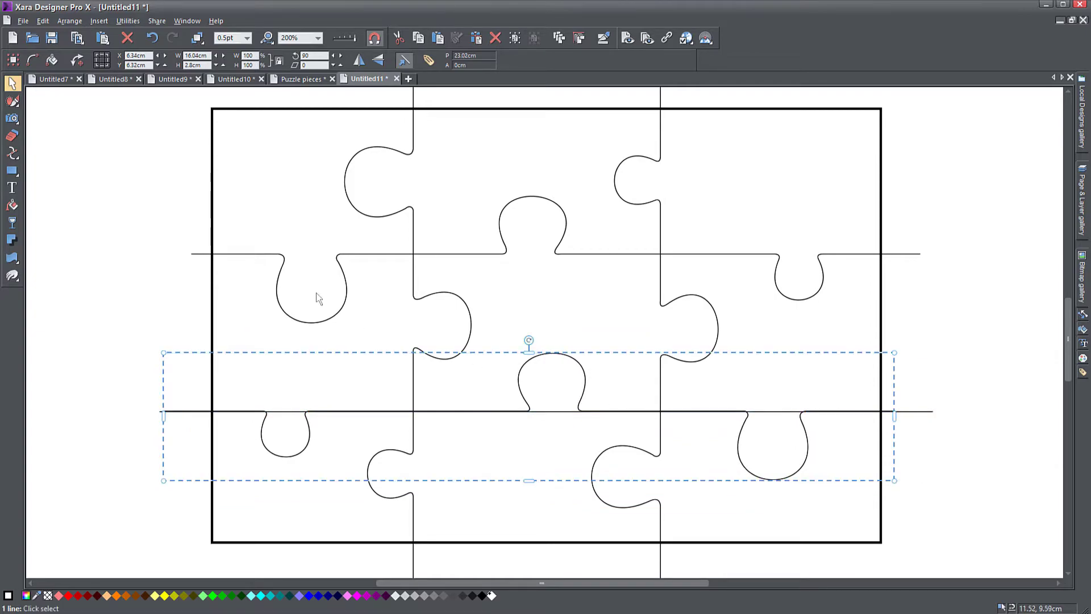
# Select the lower tabbed line's left tab points and nudge the tab slightly to the right
pyautogui.click(13, 154)
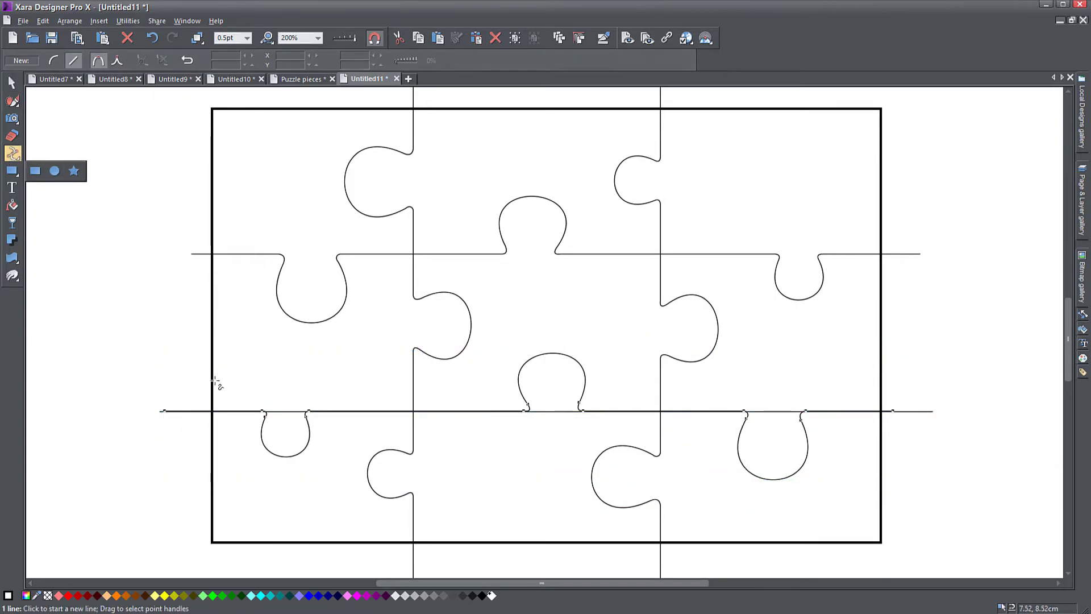
pyautogui.moveTo(228, 377); pyautogui.dragTo(344, 467)
pyautogui.press('Right')
pyautogui.press('Right')
pyautogui.press('Right')
pyautogui.press('Right')
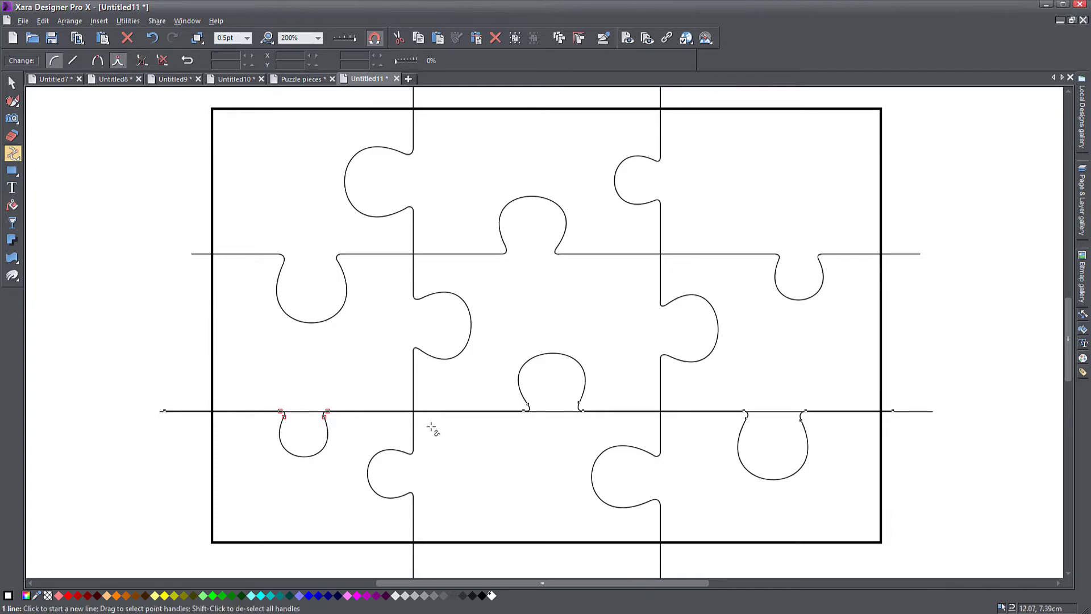
# Select the lower tabbed line's middle tab points and nudge the tab slightly to the right
pyautogui.moveTo(493, 321); pyautogui.dragTo(609, 431)
pyautogui.press('Right')
pyautogui.press('Right')
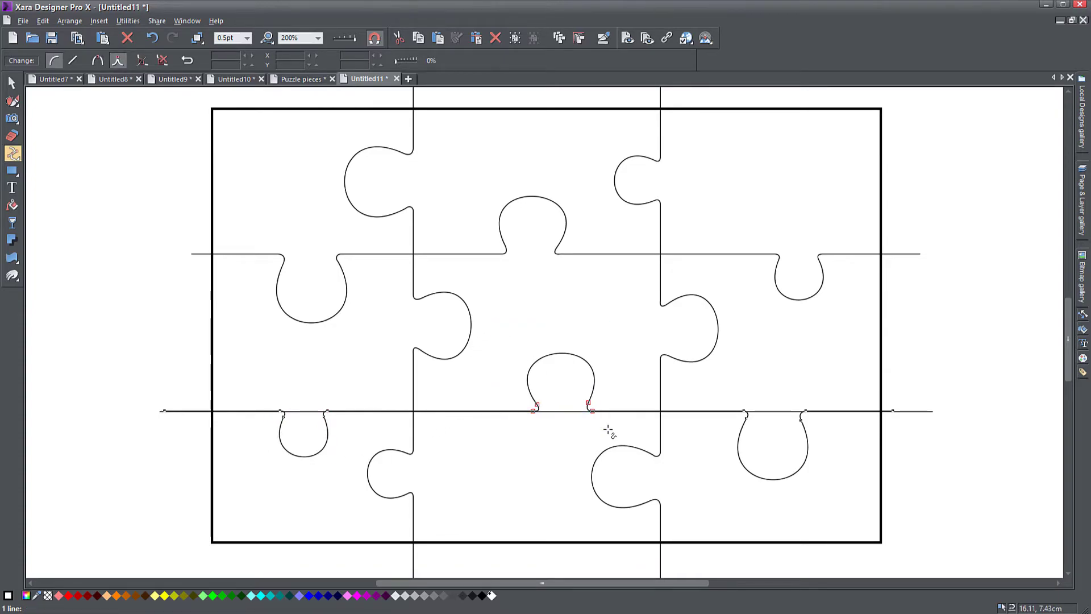
pyautogui.moveTo(709, 392); pyautogui.dragTo(838, 448)
pyautogui.press('Right')
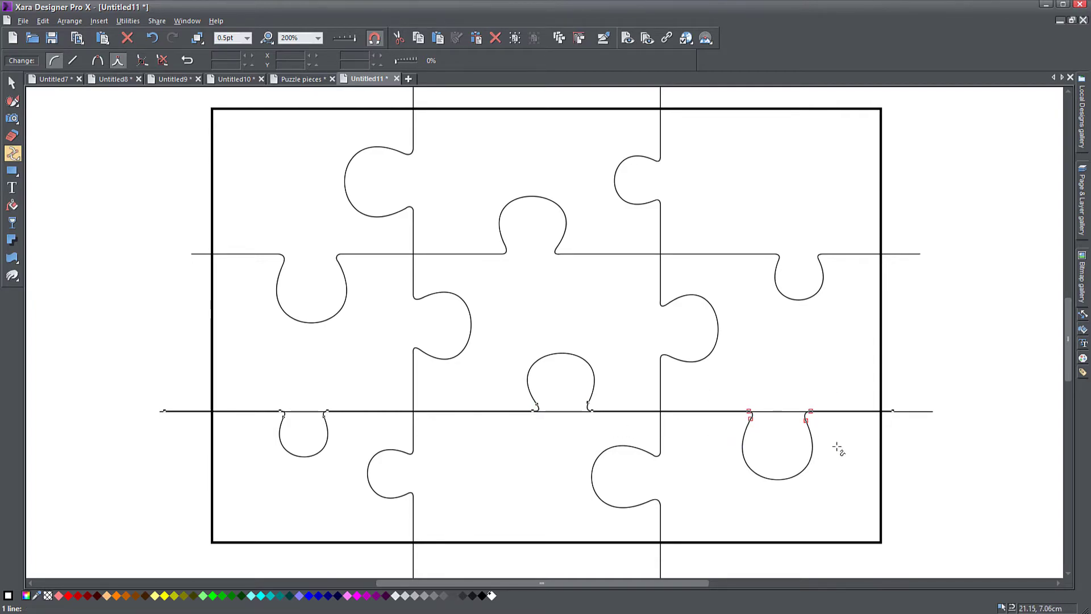
pyautogui.press('Left')
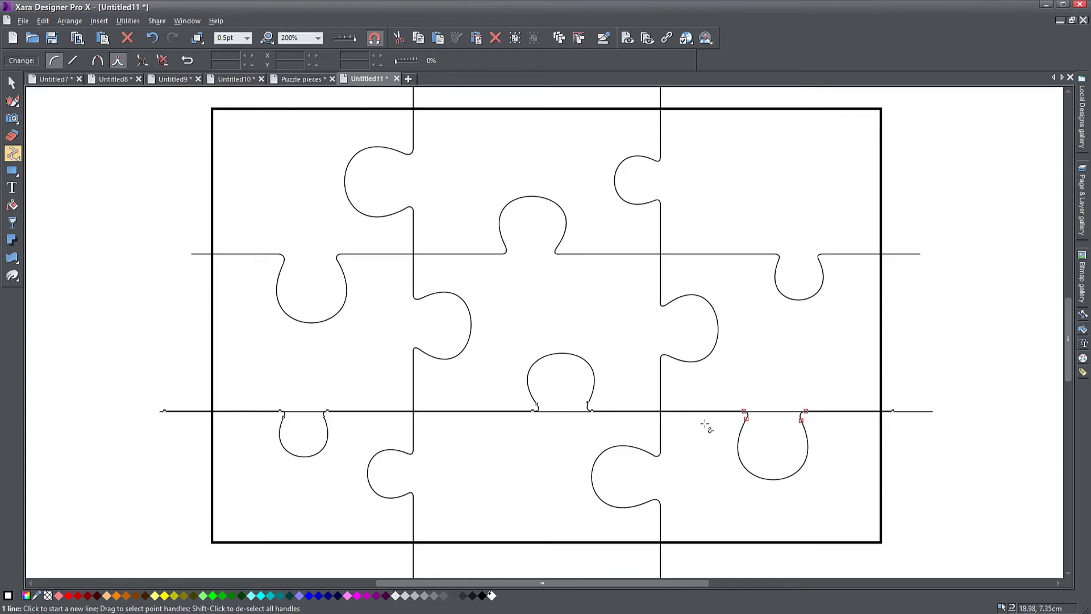
# Delete the original straight grid line that runs beneath the lower tabbed horizontal line
pyautogui.press('F2')
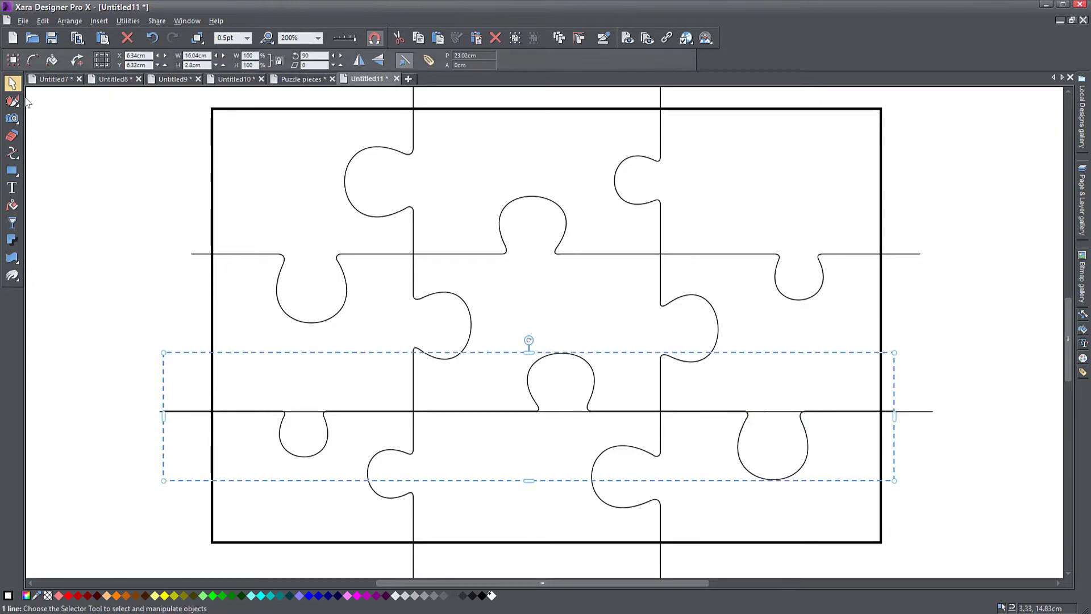
pyautogui.click(573, 416)
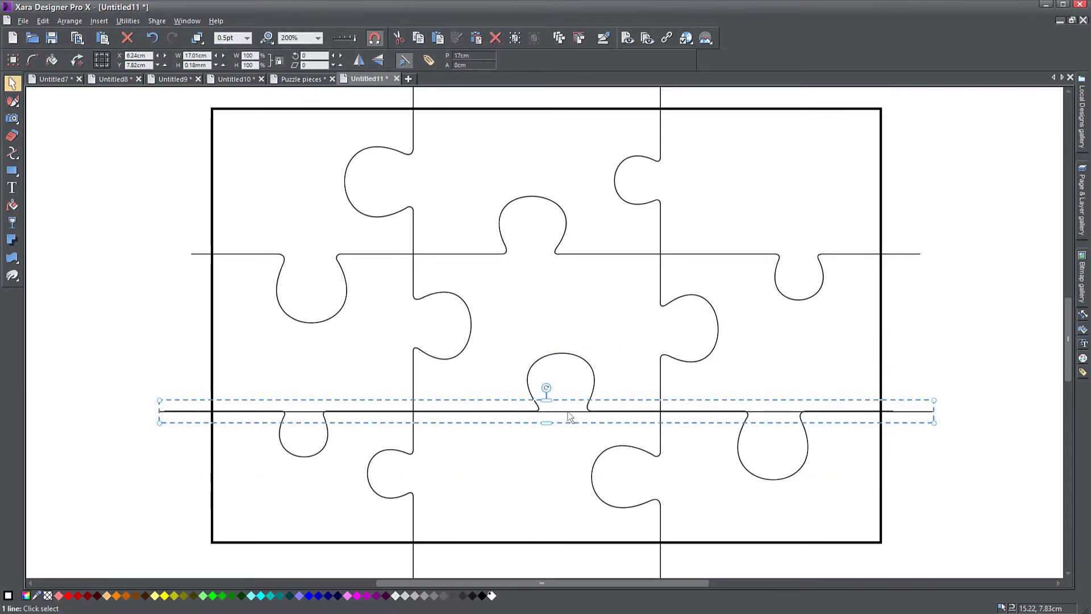
pyautogui.press('Delete')
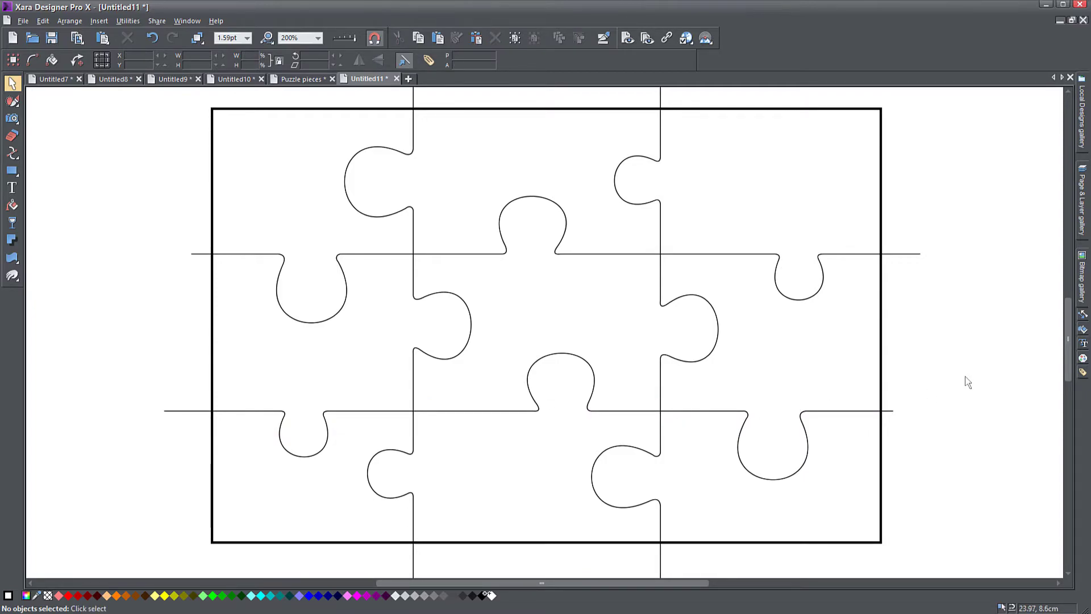
pyautogui.hscroll(-1, 966, 381)
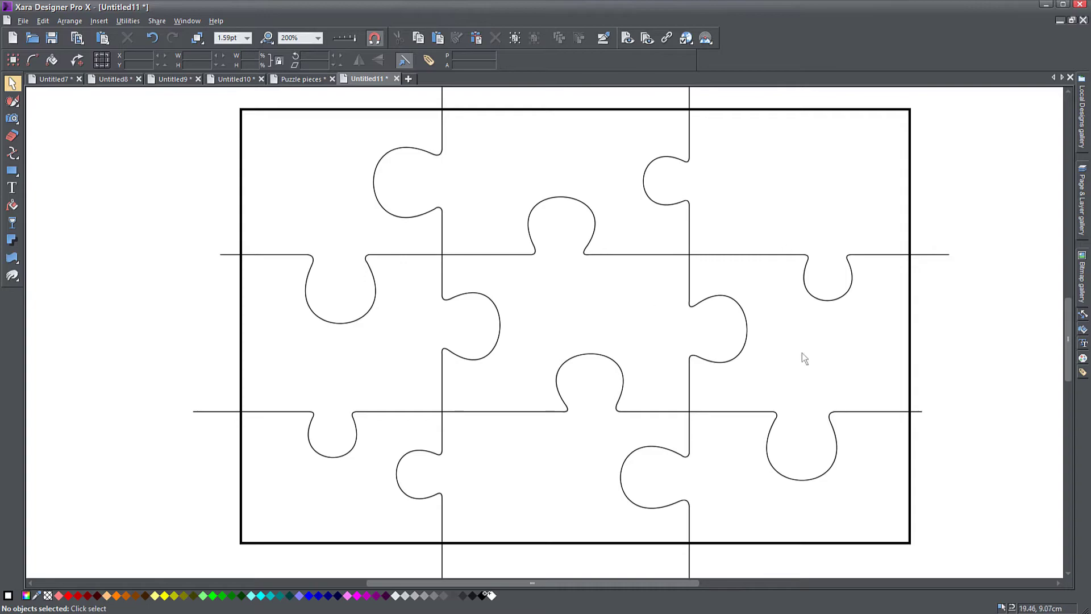
# Try a light pink fill on the outer rectangle and return the fill to white
pyautogui.click(263, 112)
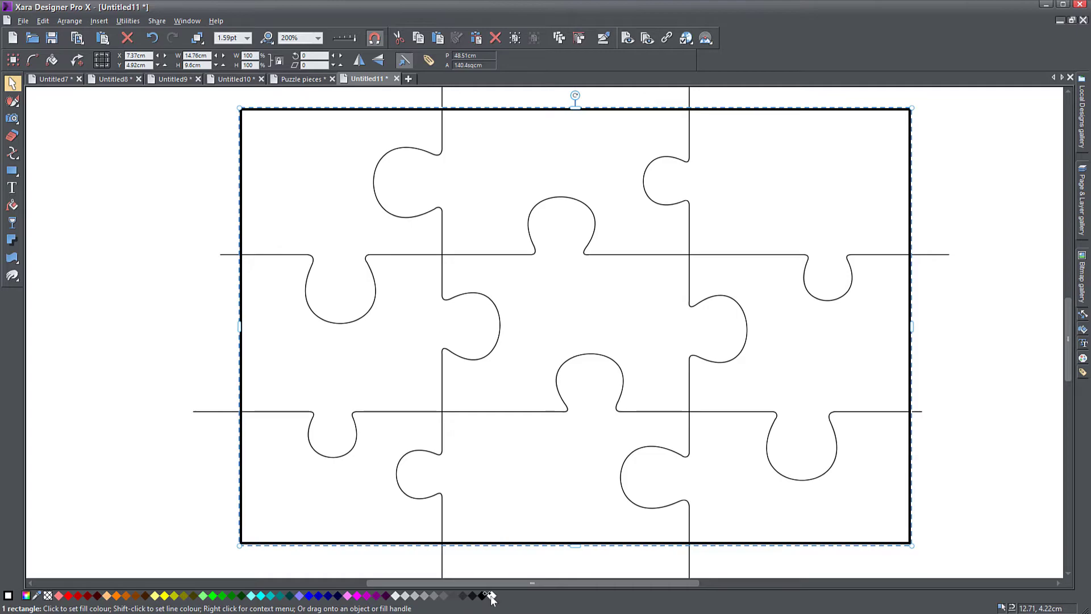
pyautogui.click(348, 597)
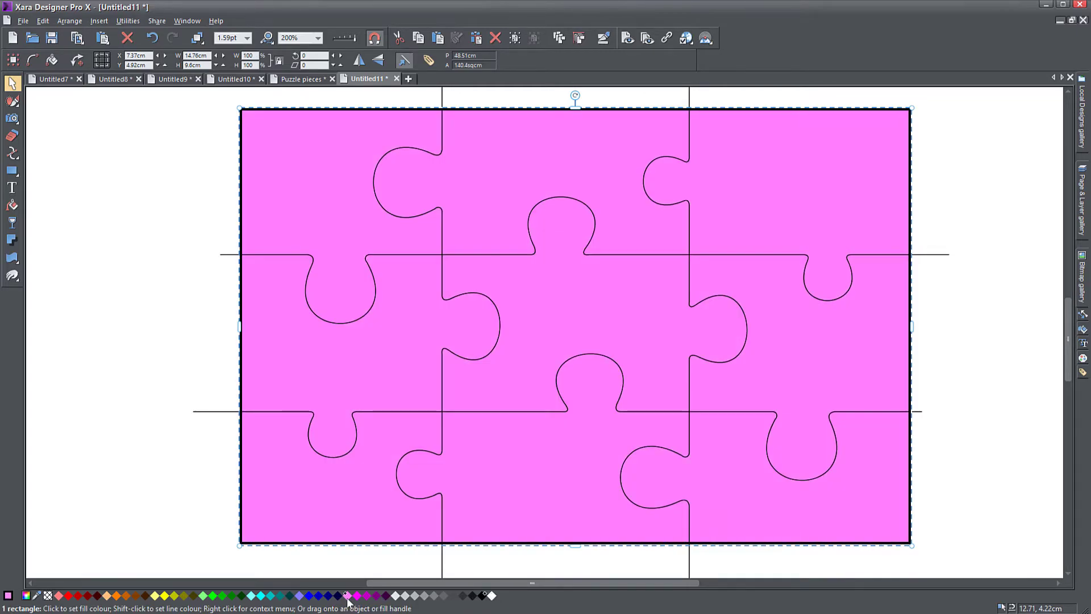
pyautogui.click(493, 596)
pyautogui.click(592, 211)
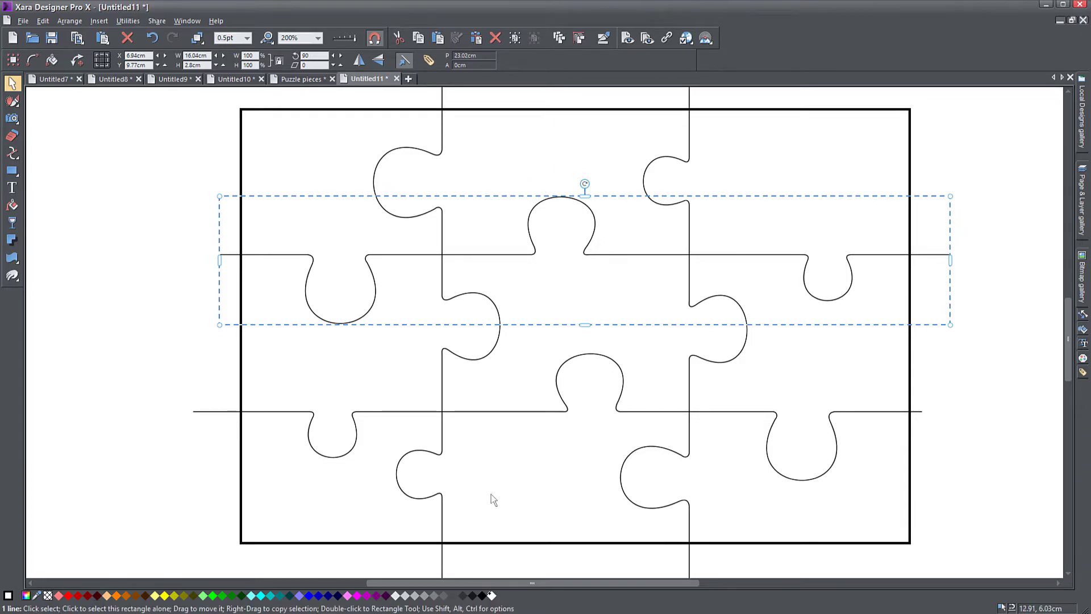
pyautogui.click(195, 202)
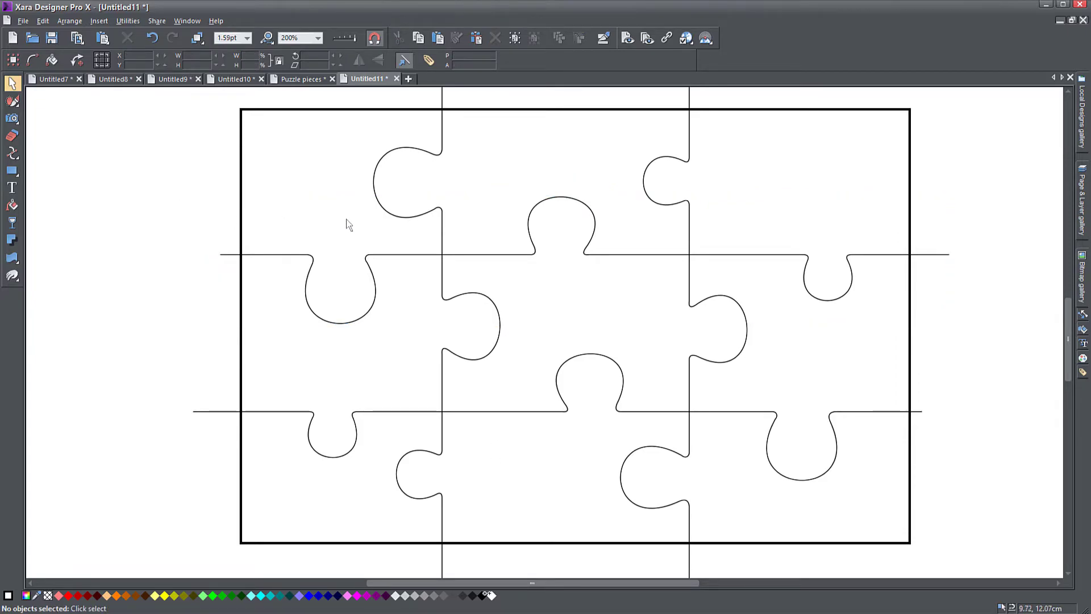
# Select the upper tabbed horizontal line together with the outer rectangle and slice the rectangle along it
pyautogui.click(525, 255)
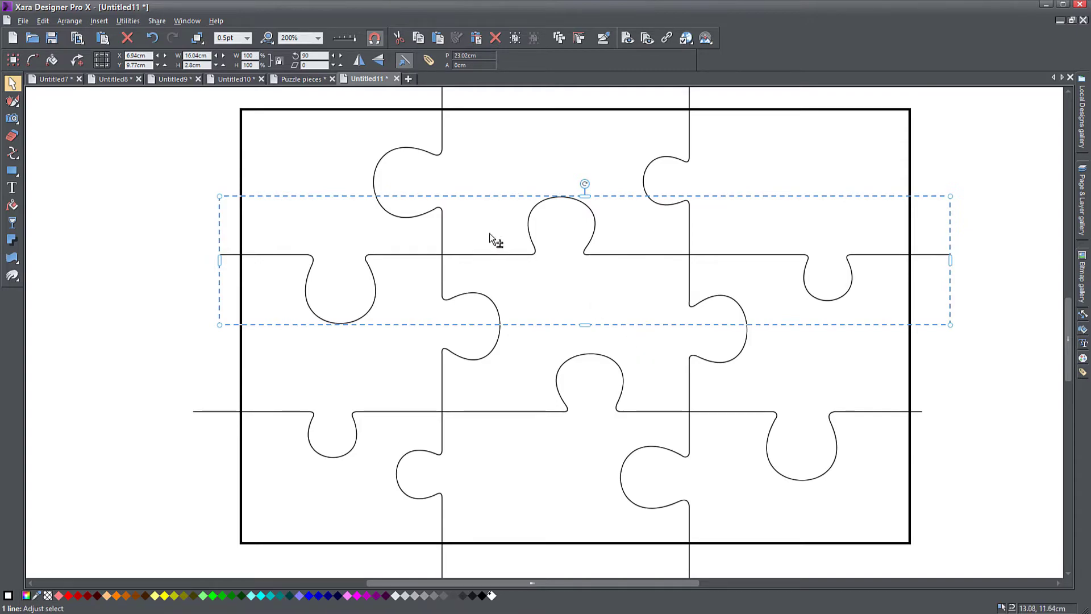
pyautogui.keyDown('shift'); pyautogui.click(305, 142); pyautogui.keyUp('shift')
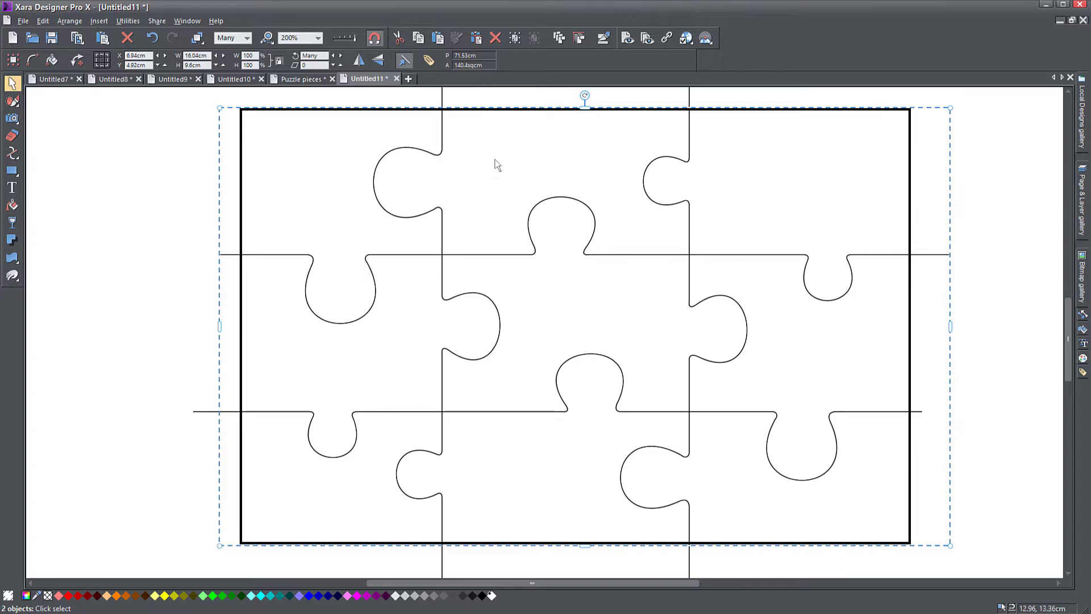
pyautogui.rightClick(455, 110)
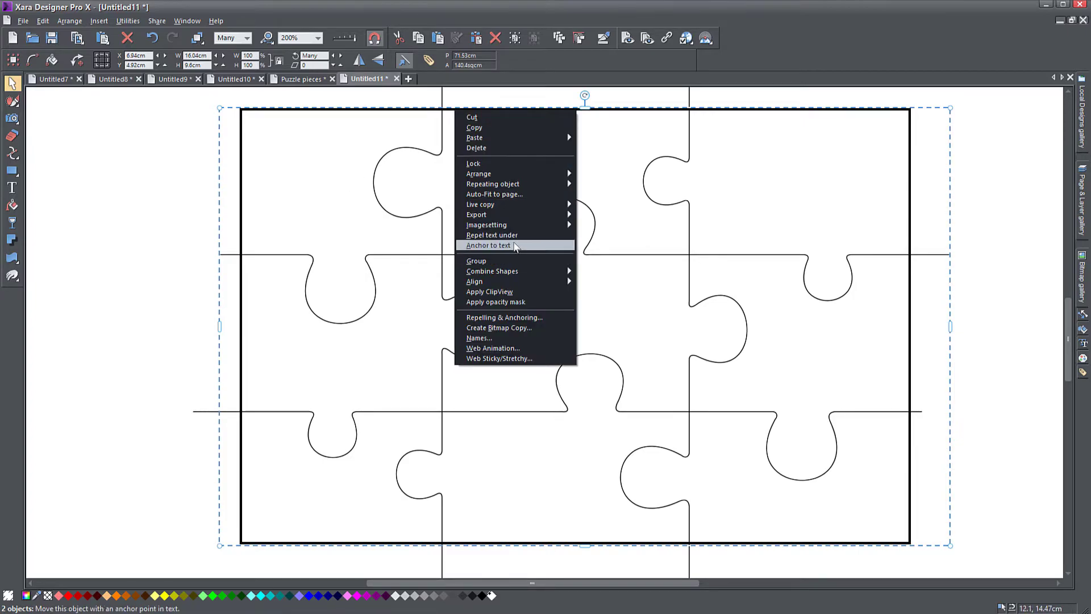
pyautogui.moveTo(513, 275)
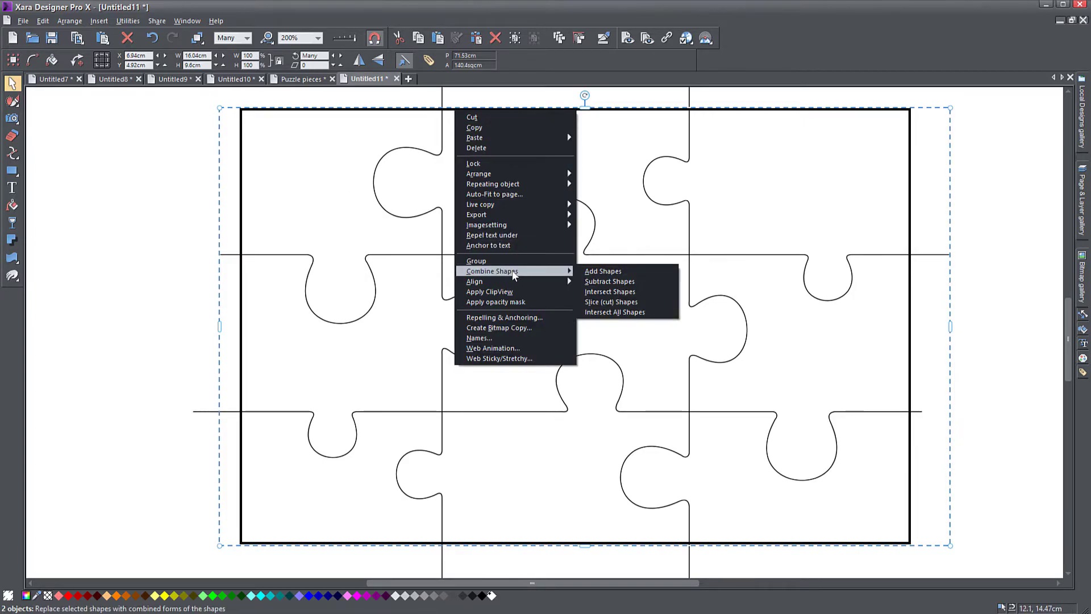
pyautogui.click(629, 303)
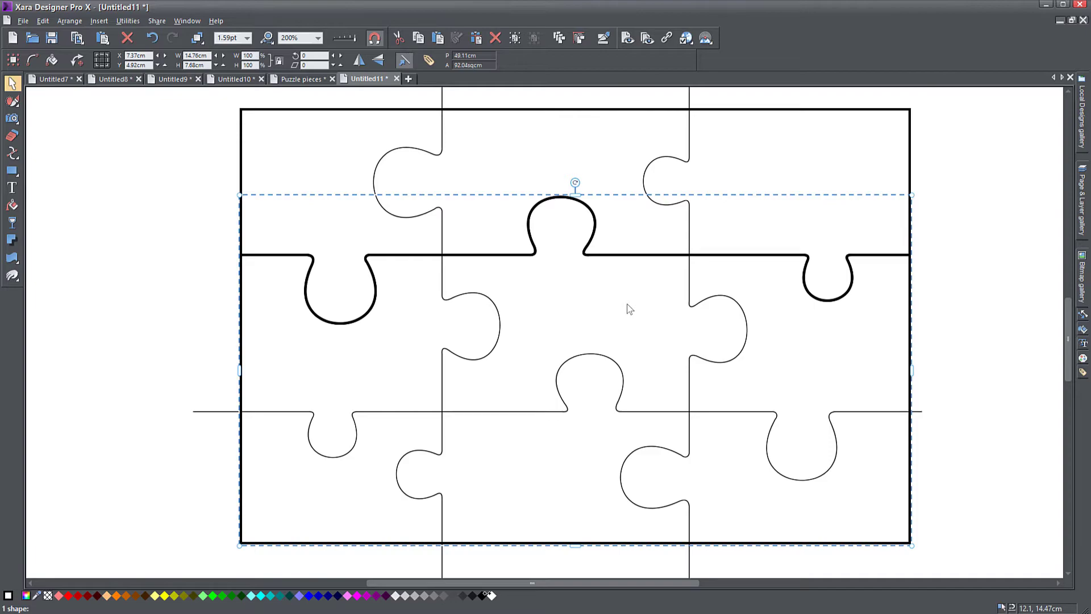
# Move the sliced upper section away from the lower one to check the cut, and undo the move
pyautogui.click(858, 232)
pyautogui.click(796, 155)
pyautogui.moveTo(794, 178); pyautogui.dragTo(726, 145)
pyautogui.moveTo(558, 334); pyautogui.dragTo(528, 367)
pyautogui.click(152, 38)
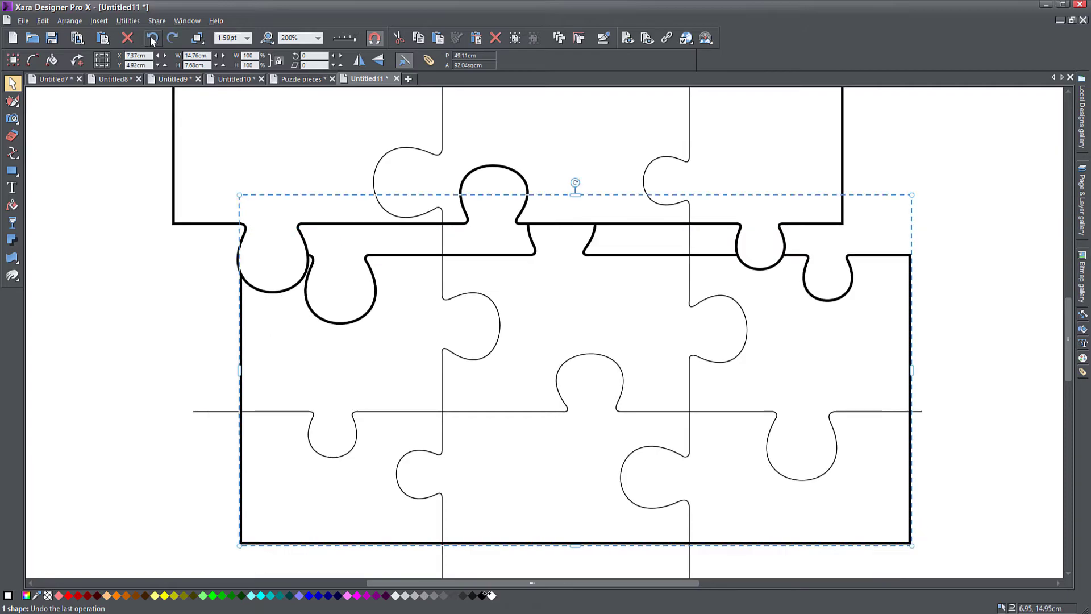
pyautogui.click(152, 38)
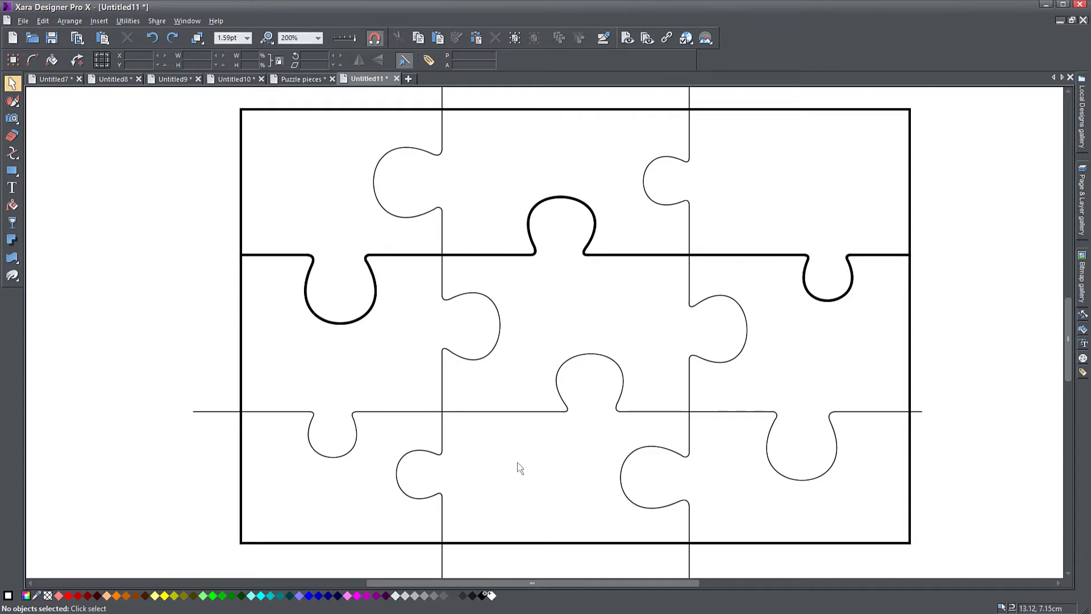
# Fill the section below the cut with light yellow and the section above it with light green
pyautogui.click(568, 323)
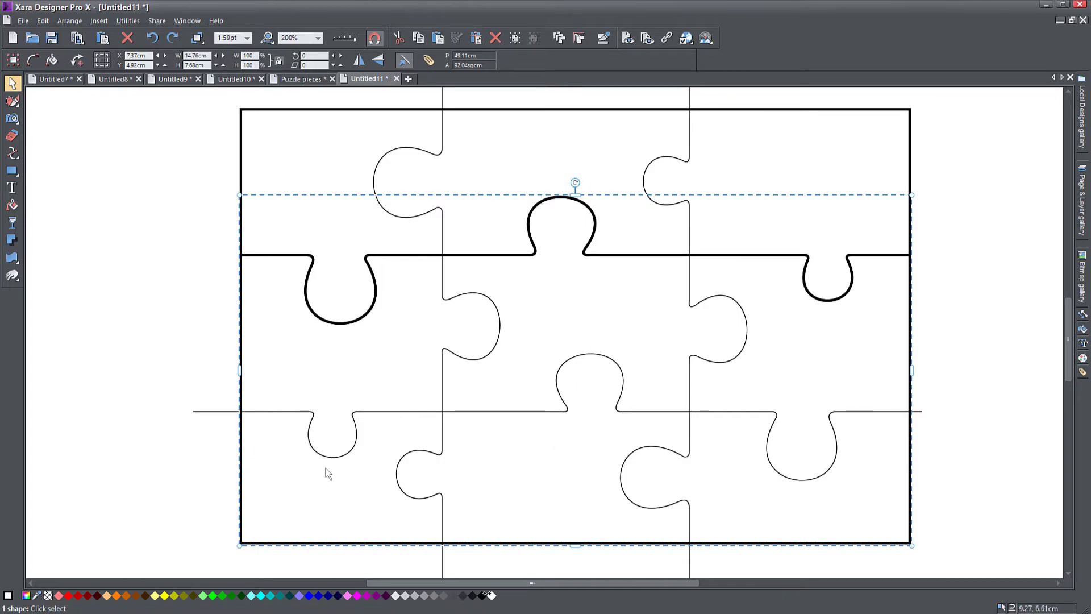
pyautogui.click(161, 596)
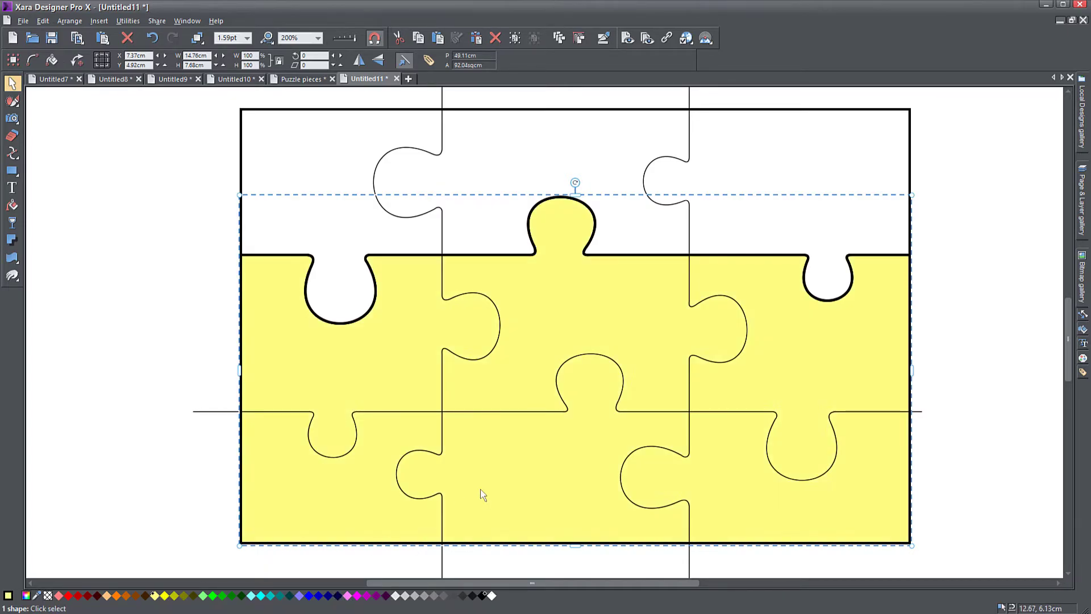
pyautogui.click(493, 165)
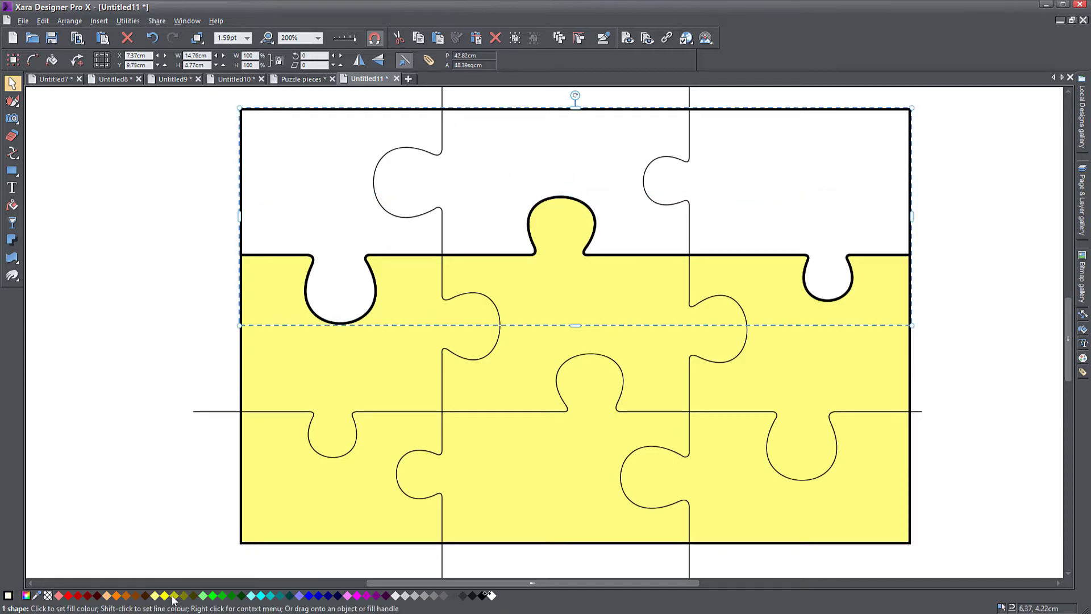
pyautogui.click(203, 596)
pyautogui.click(158, 316)
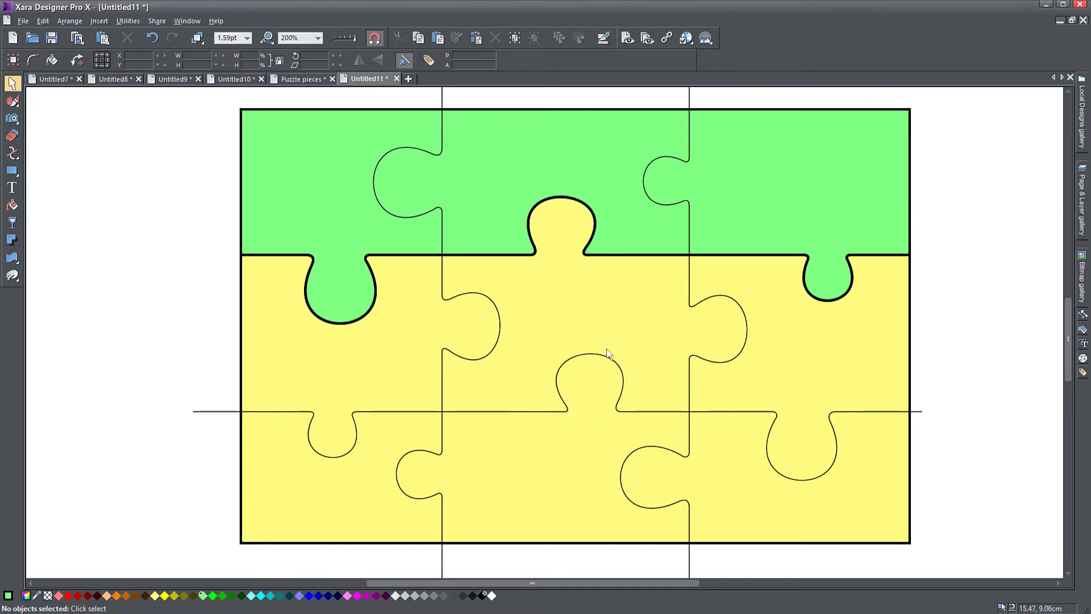
# Slice the yellow section along the lower tabbed horizontal line and fill the section below the cut with light magenta
pyautogui.click(599, 316)
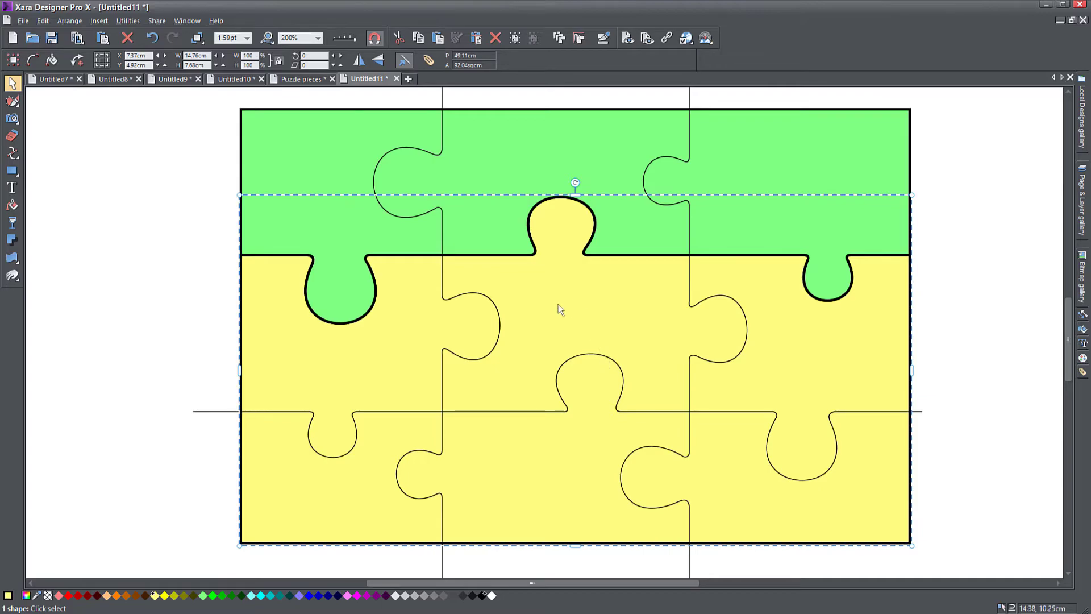
pyautogui.keyDown('shift'); pyautogui.click(589, 355); pyautogui.keyUp('shift')
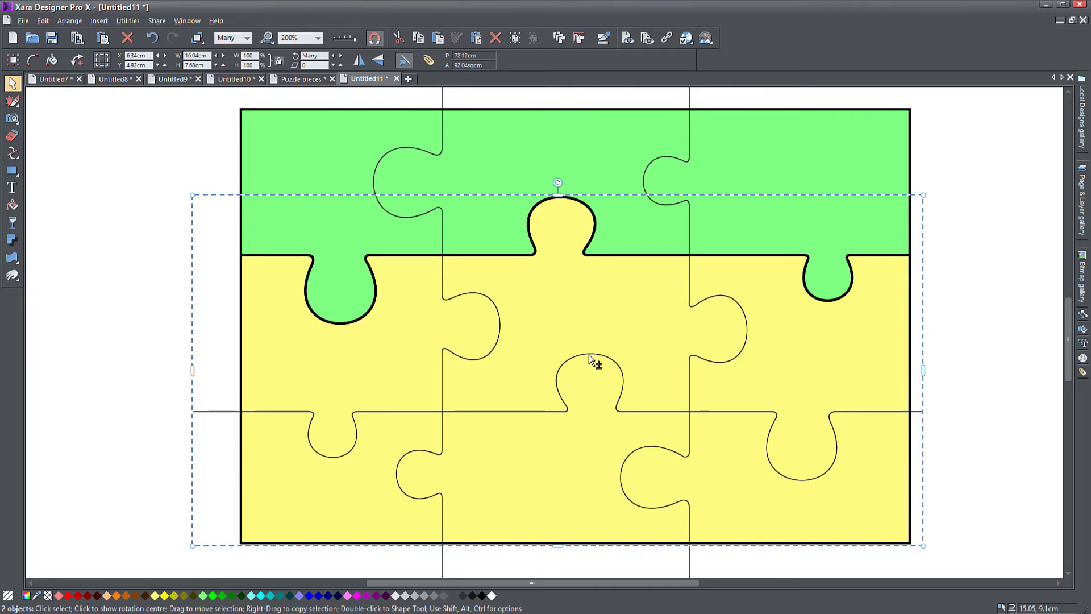
pyautogui.rightClick(589, 355)
pyautogui.moveTo(631, 520)
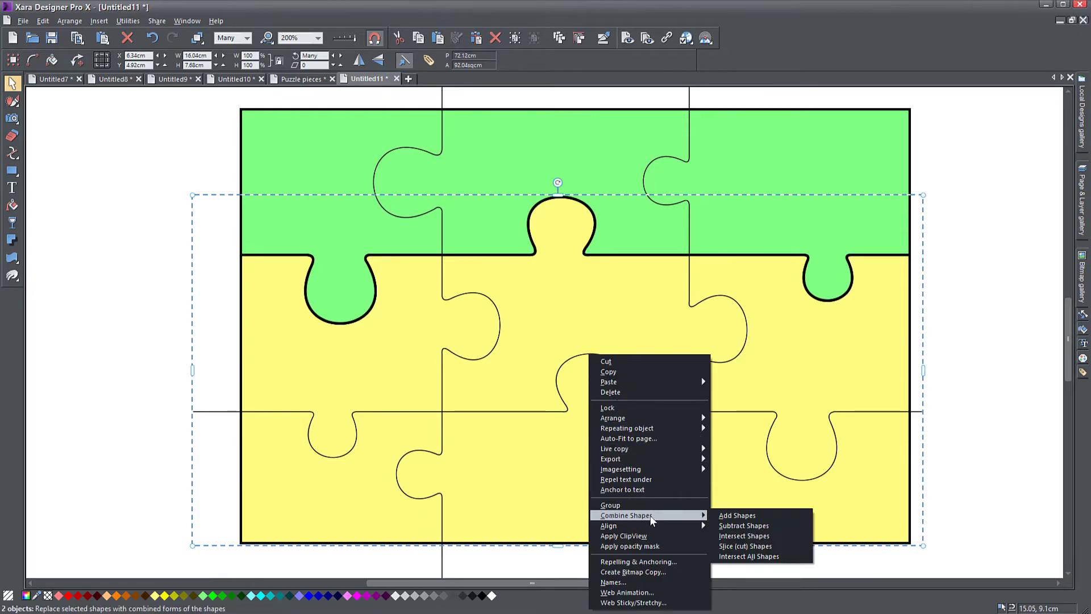
pyautogui.click(746, 547)
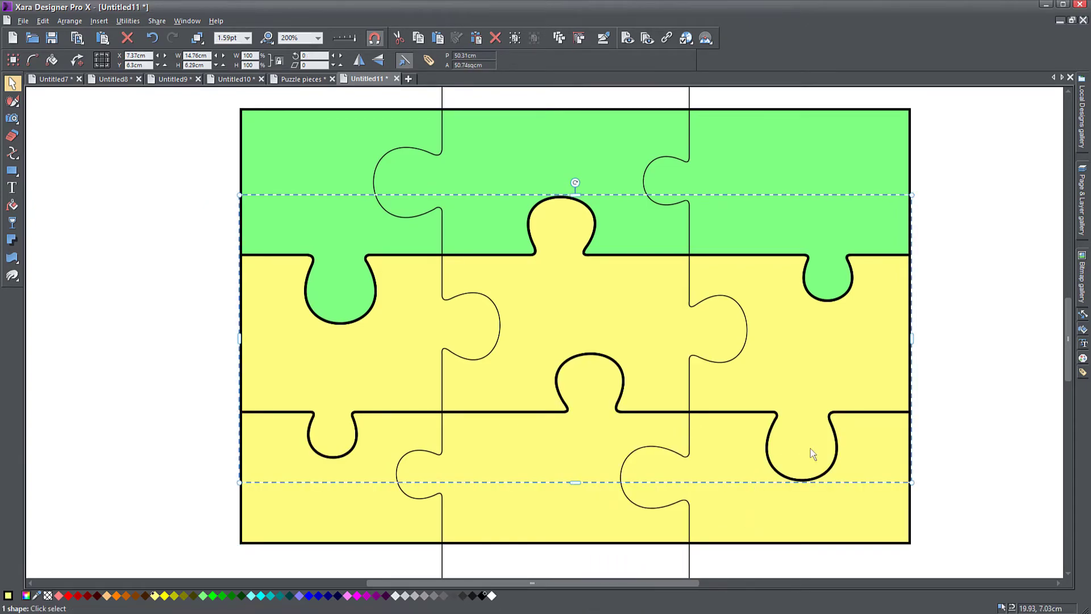
pyautogui.click(306, 469)
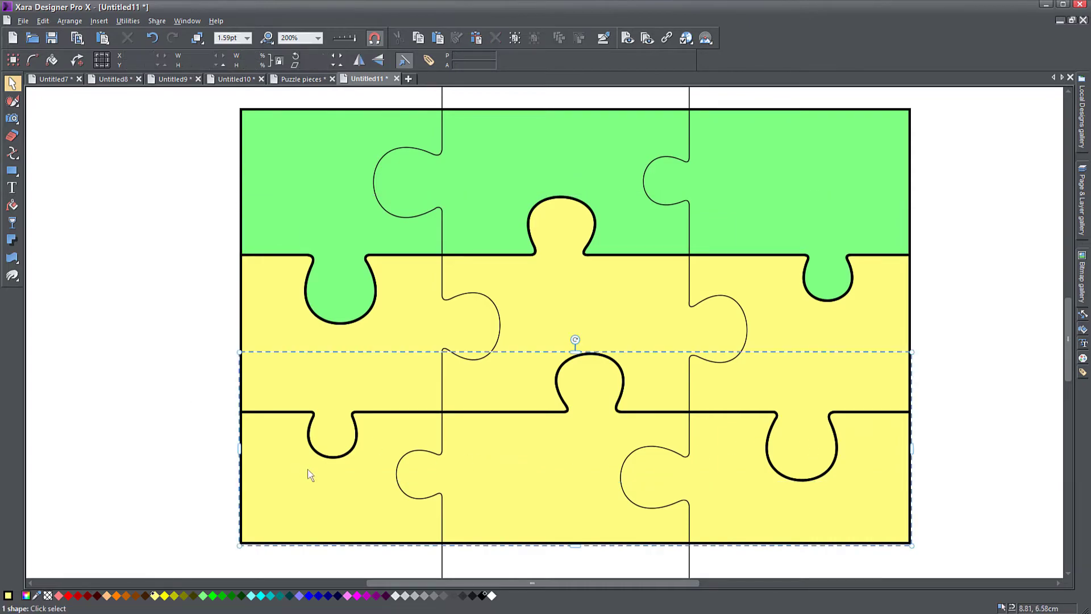
pyautogui.click(347, 597)
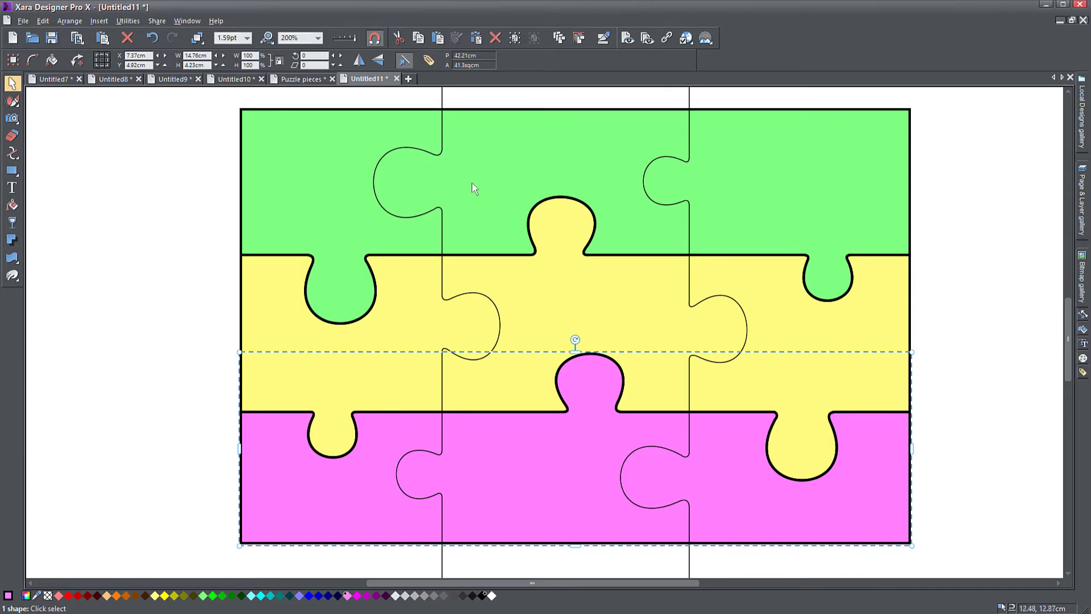
# Select both tabbed vertical lines together with the green, yellow and light magenta rows and slice the shapes
pyautogui.click(408, 149)
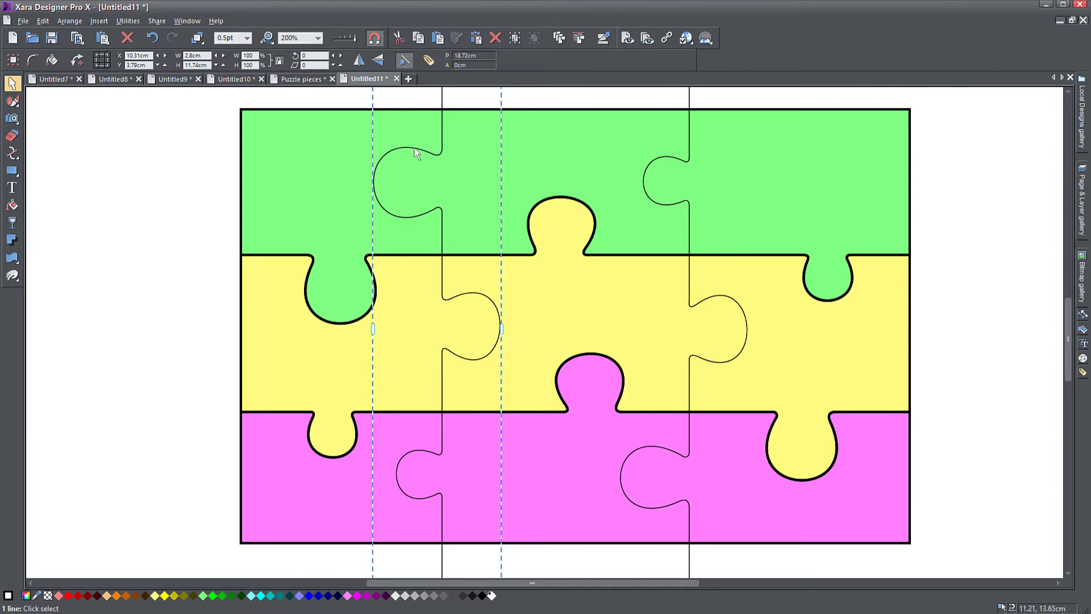
pyautogui.keyDown('shift'); pyautogui.click(667, 158); pyautogui.keyUp('shift')
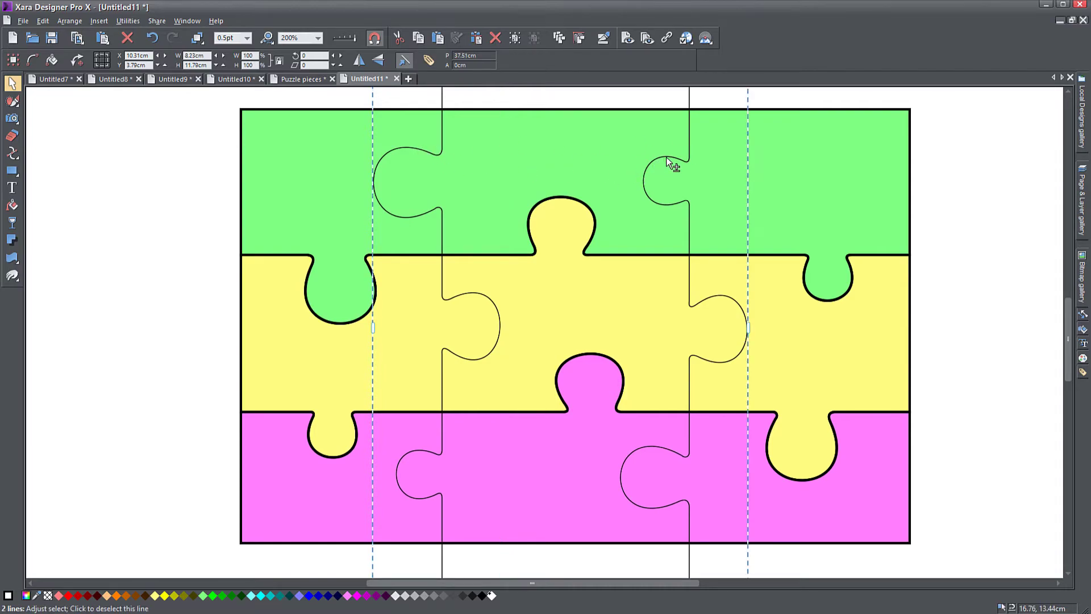
pyautogui.keyDown('shift'); pyautogui.click(809, 162); pyautogui.keyUp('shift')
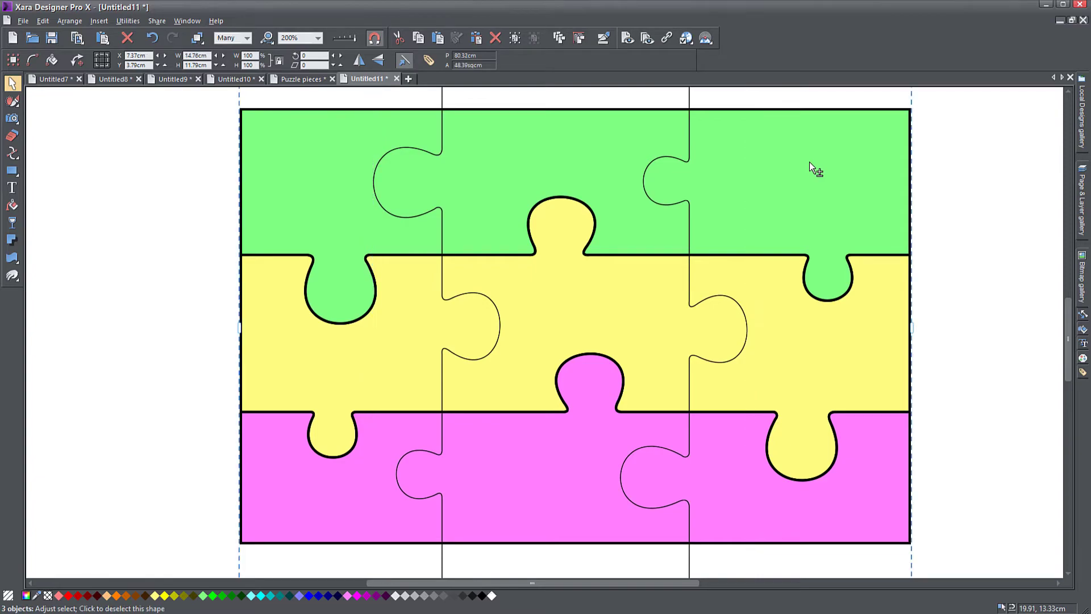
pyautogui.keyDown('shift'); pyautogui.click(807, 324); pyautogui.keyUp('shift')
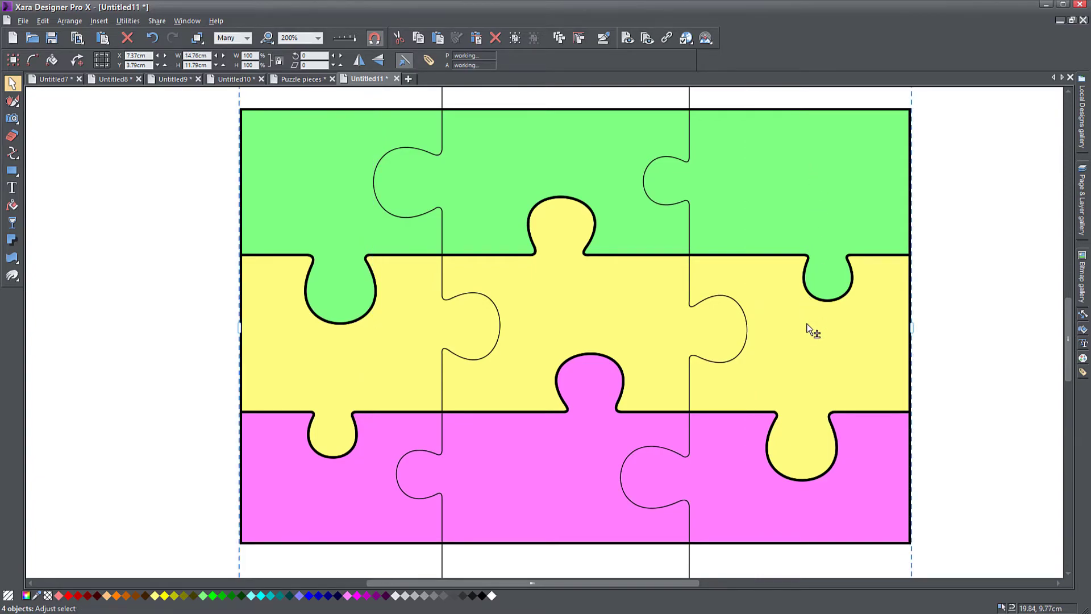
pyautogui.keyDown('shift'); pyautogui.click(830, 516); pyautogui.keyUp('shift')
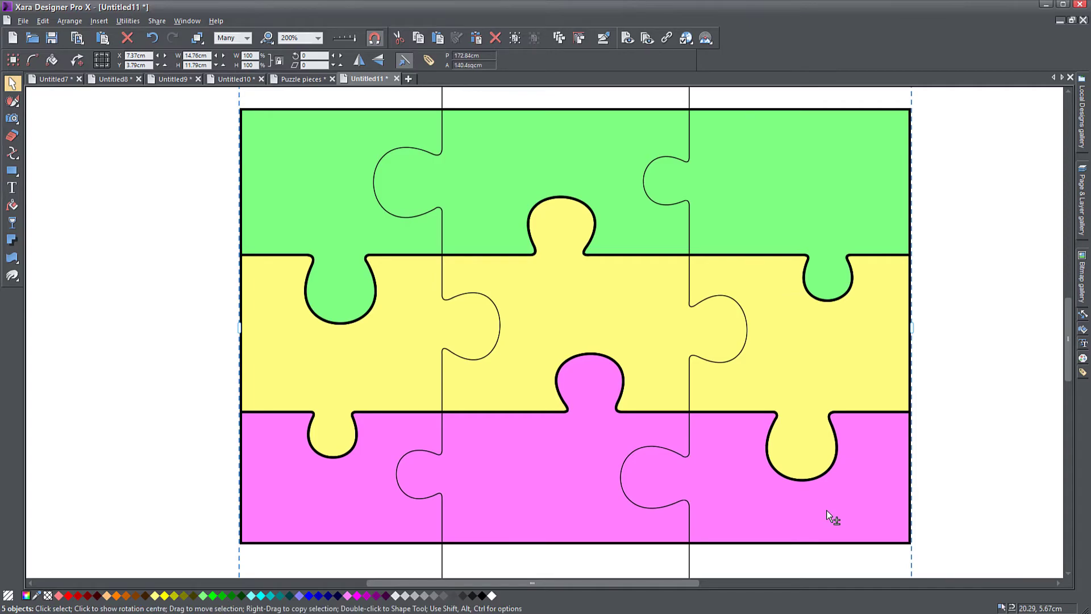
pyautogui.scroll(-1, 831, 516)
pyautogui.scroll(-2, 828, 512)
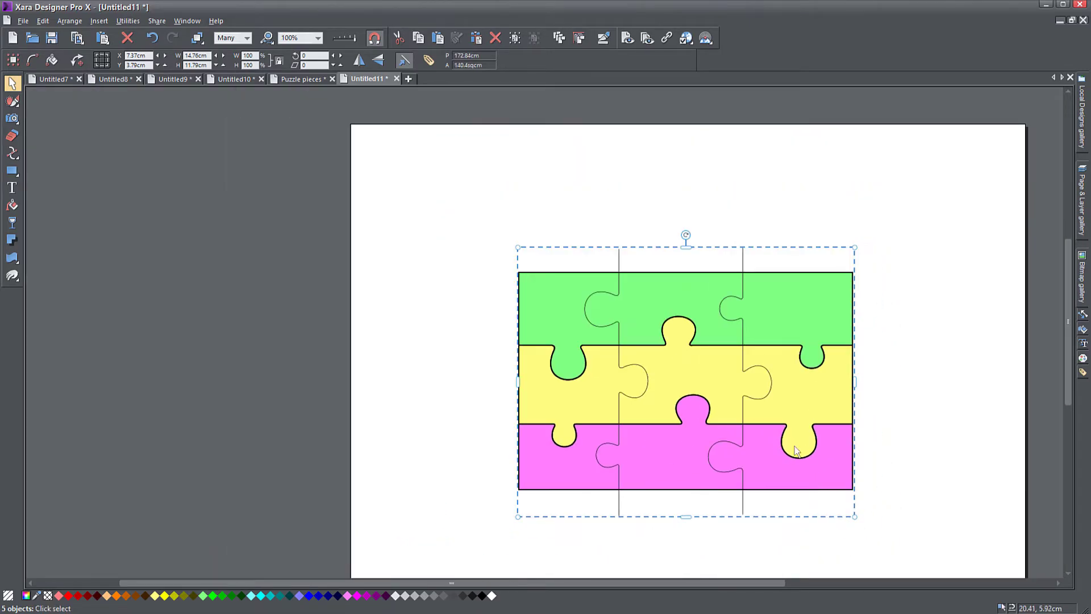
pyautogui.moveTo(453, 205); pyautogui.dragTo(932, 545)
pyautogui.rightClick(810, 402)
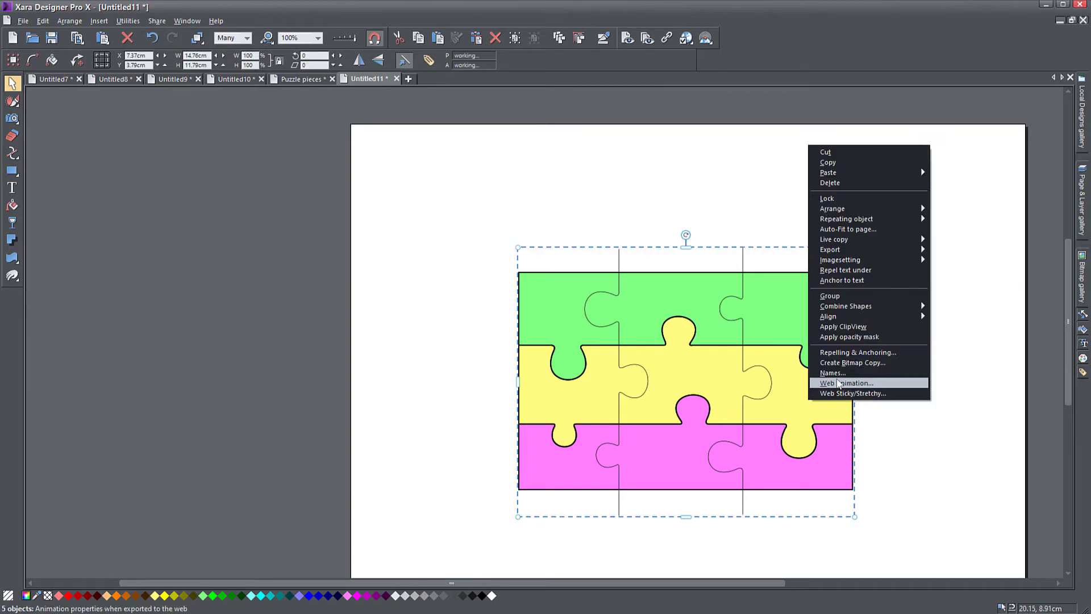
pyautogui.moveTo(848, 310)
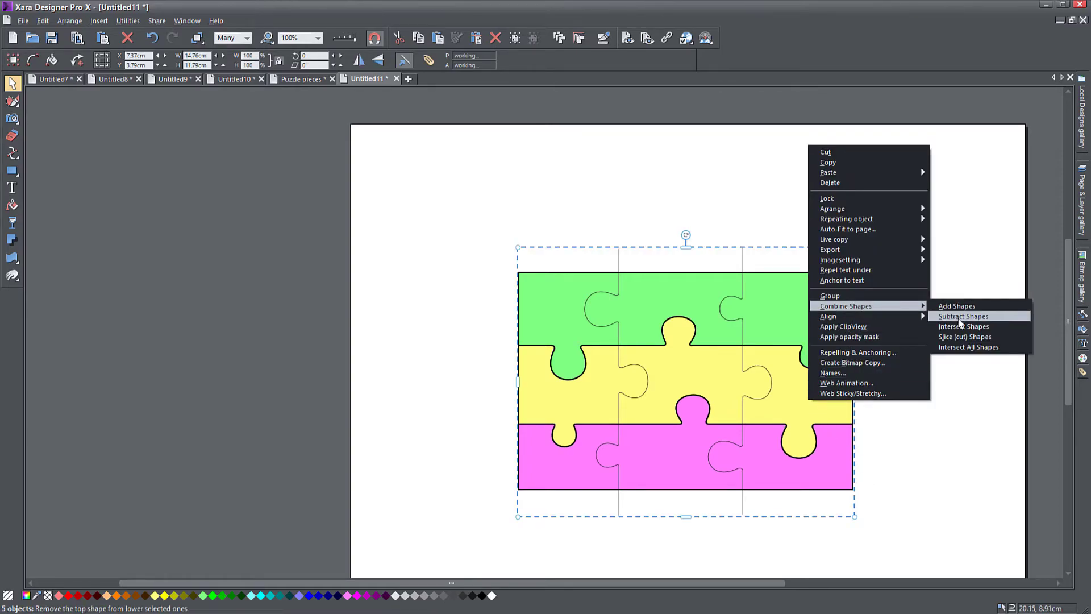
pyautogui.click(986, 343)
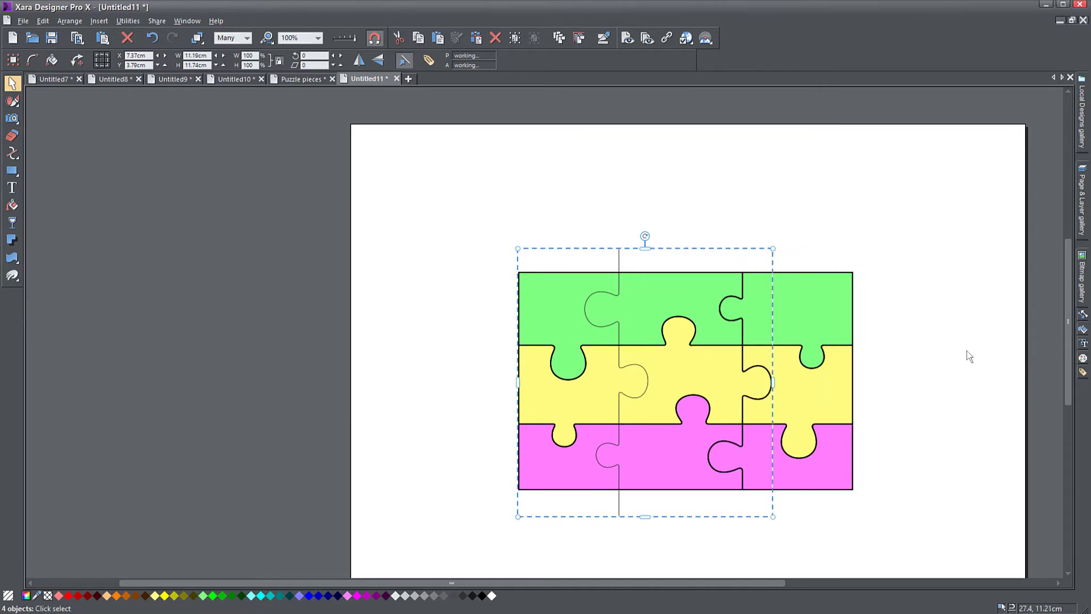
# Move the three pieces of the right-hand column apart to check the cut, and undo the moves
pyautogui.scroll(2, 930, 389)
pyautogui.moveTo(930, 390); pyautogui.dragTo(913, 352)
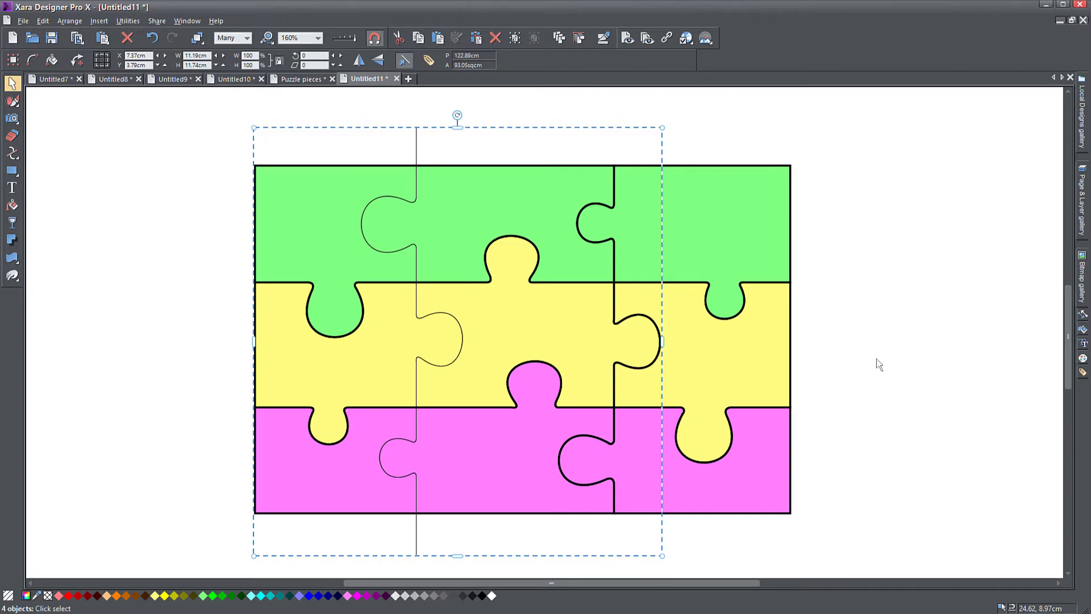
pyautogui.click(850, 290)
pyautogui.moveTo(721, 249); pyautogui.dragTo(765, 231)
pyautogui.moveTo(751, 351); pyautogui.dragTo(816, 365)
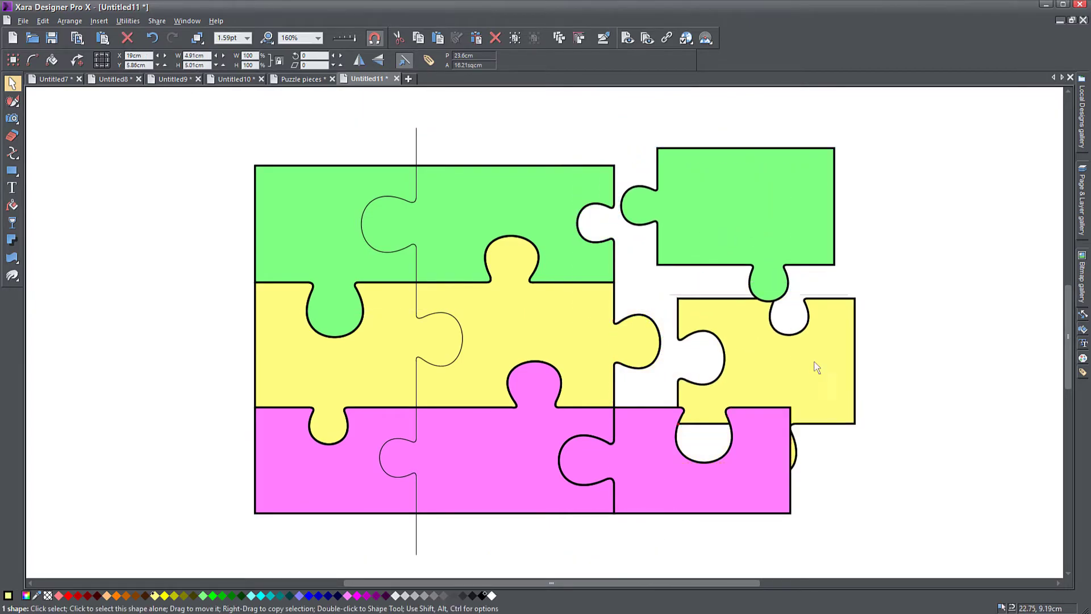
pyautogui.moveTo(708, 491); pyautogui.dragTo(746, 522)
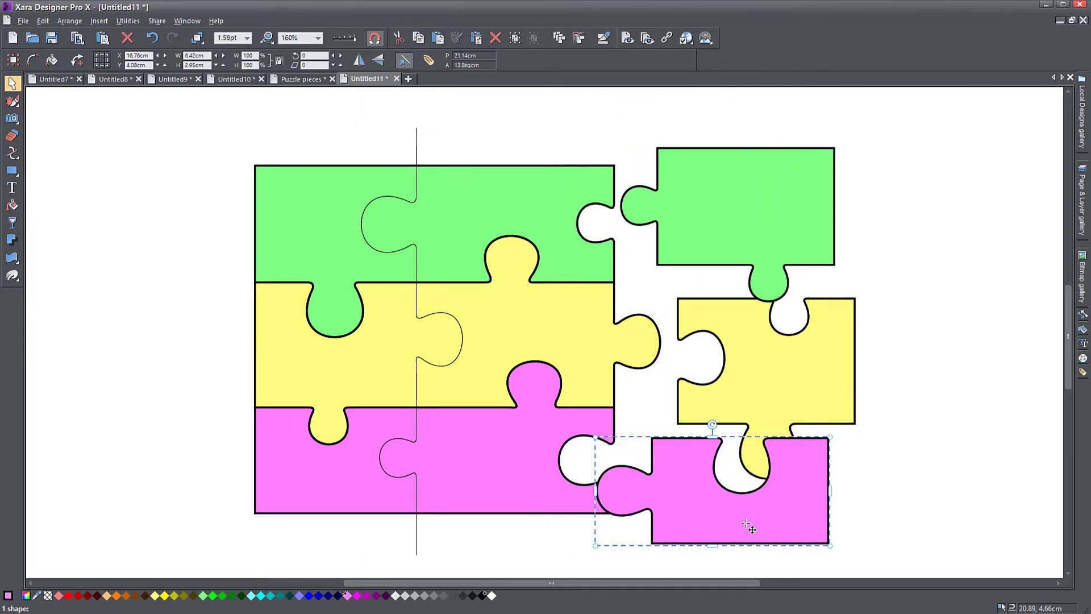
pyautogui.hotkey('ctrl', 'z')
pyautogui.hotkey('ctrl', 'z')
pyautogui.hotkey('ctrl', 'z')
pyautogui.hotkey('shift', 'F8')
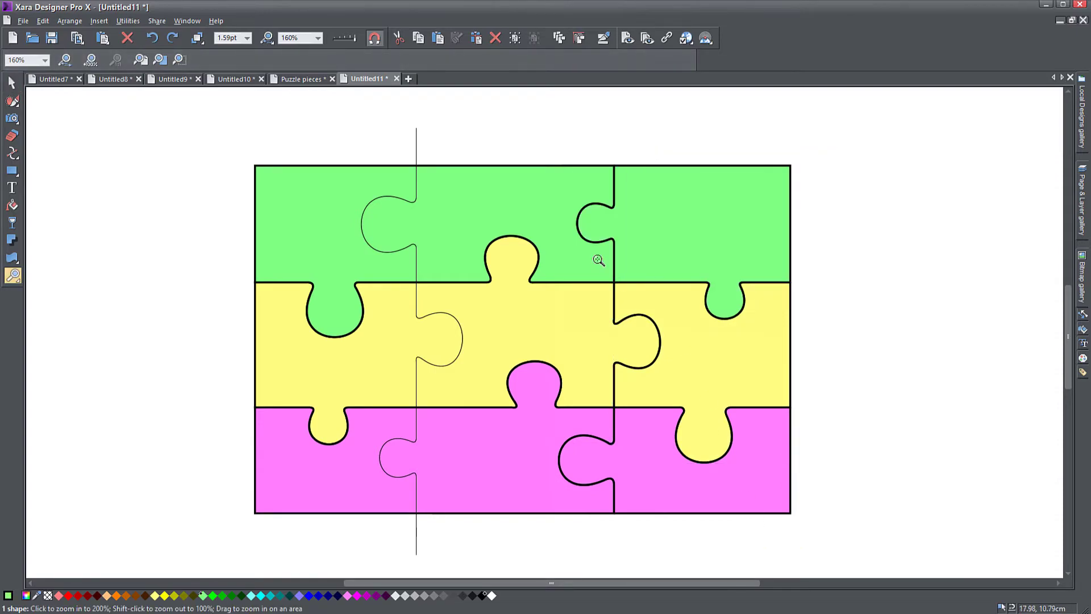
pyautogui.press('F2')
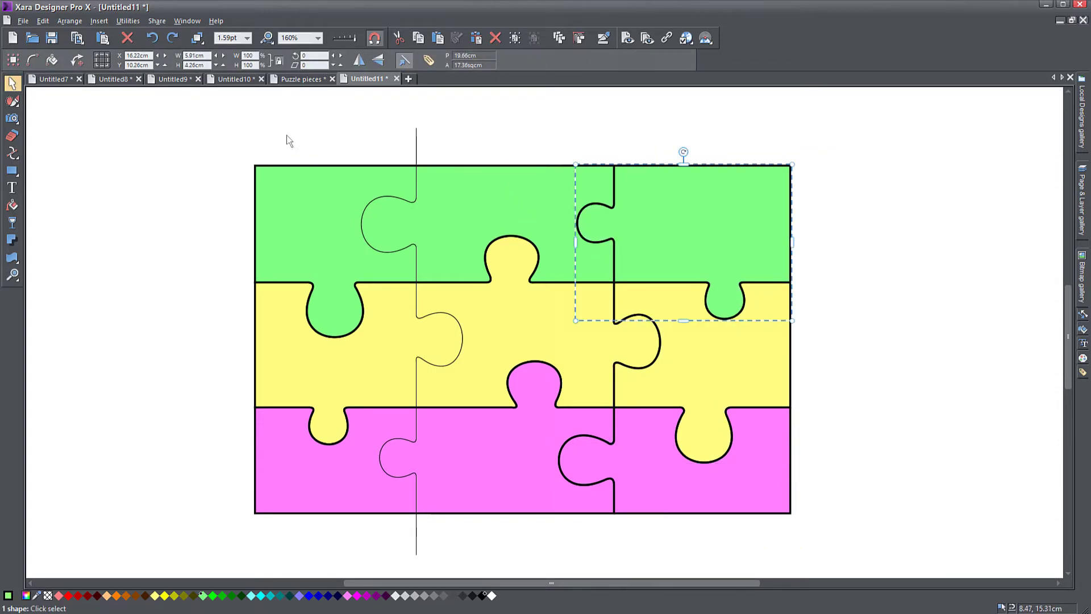
pyautogui.moveTo(211, 100); pyautogui.dragTo(688, 550)
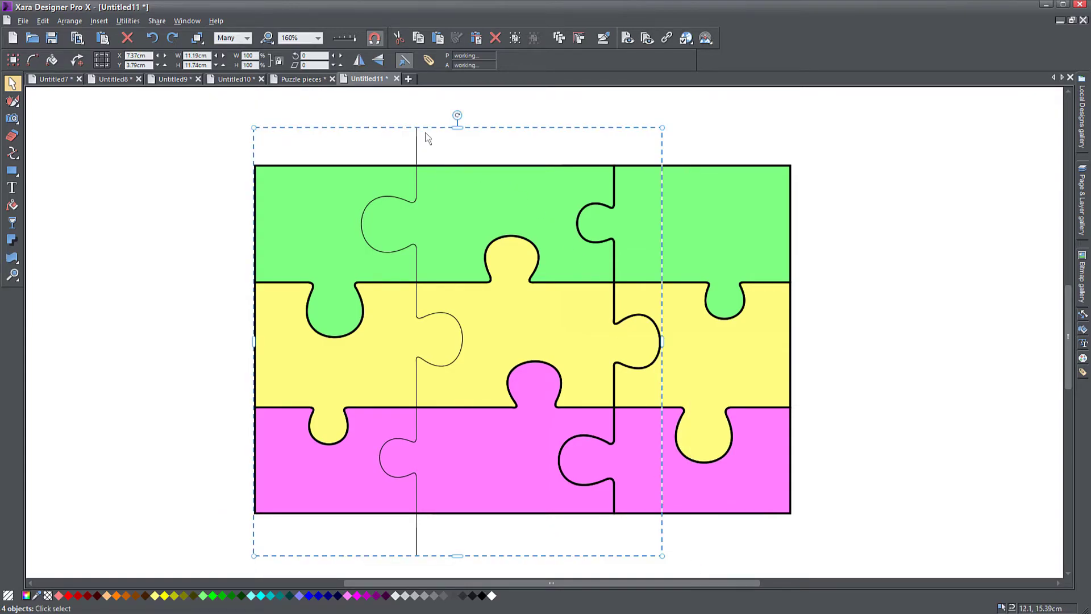
pyautogui.click(823, 180)
# Fill the right-hand column's pieces from top to bottom with magenta, orange and blue
pyautogui.click(745, 215)
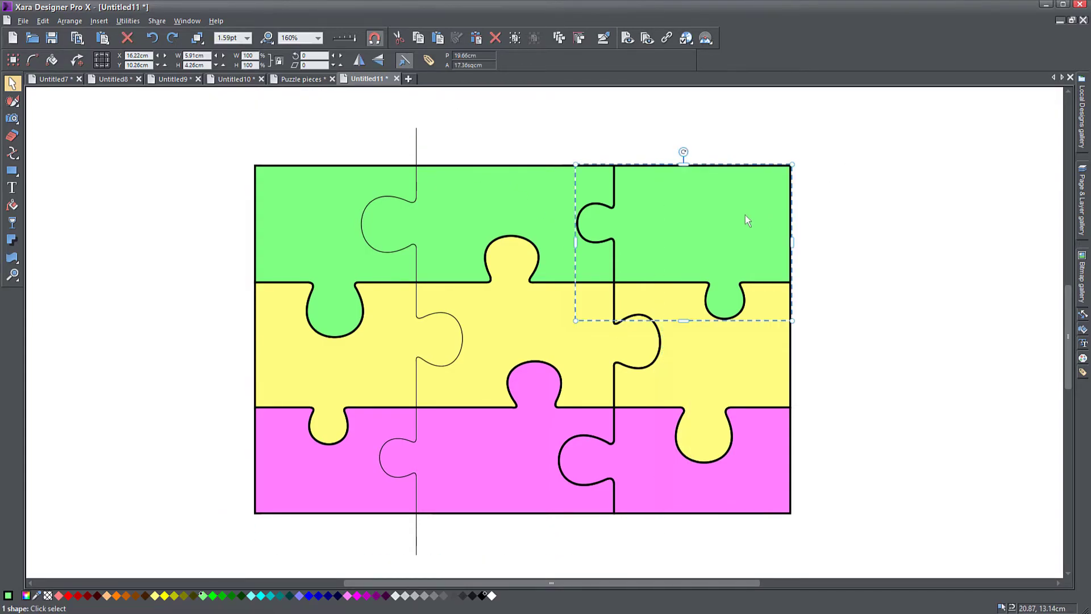
pyautogui.click(356, 599)
pyautogui.click(701, 382)
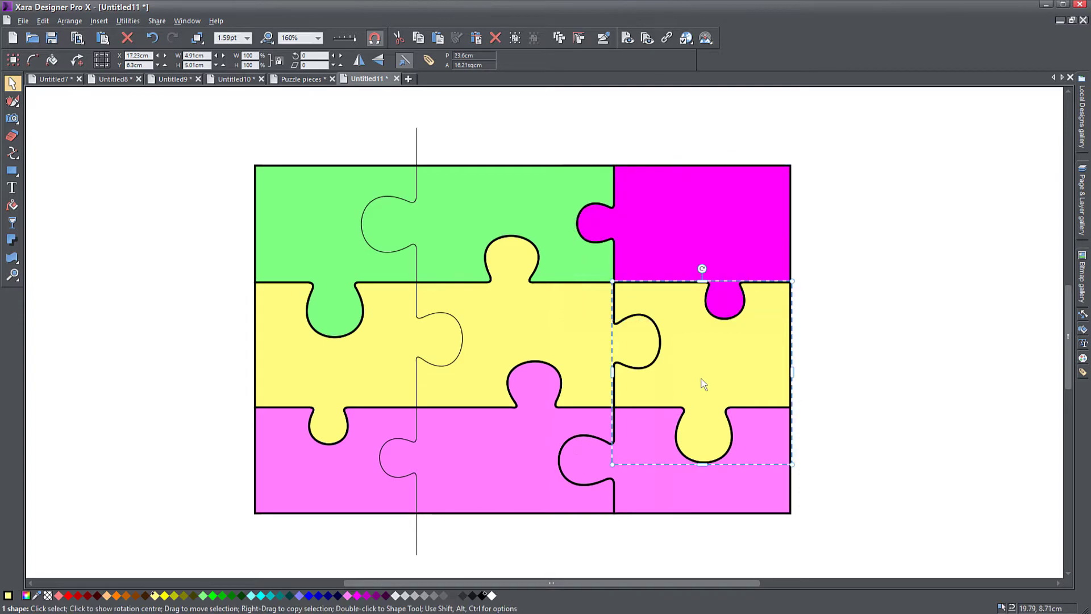
pyautogui.click(120, 596)
pyautogui.click(672, 511)
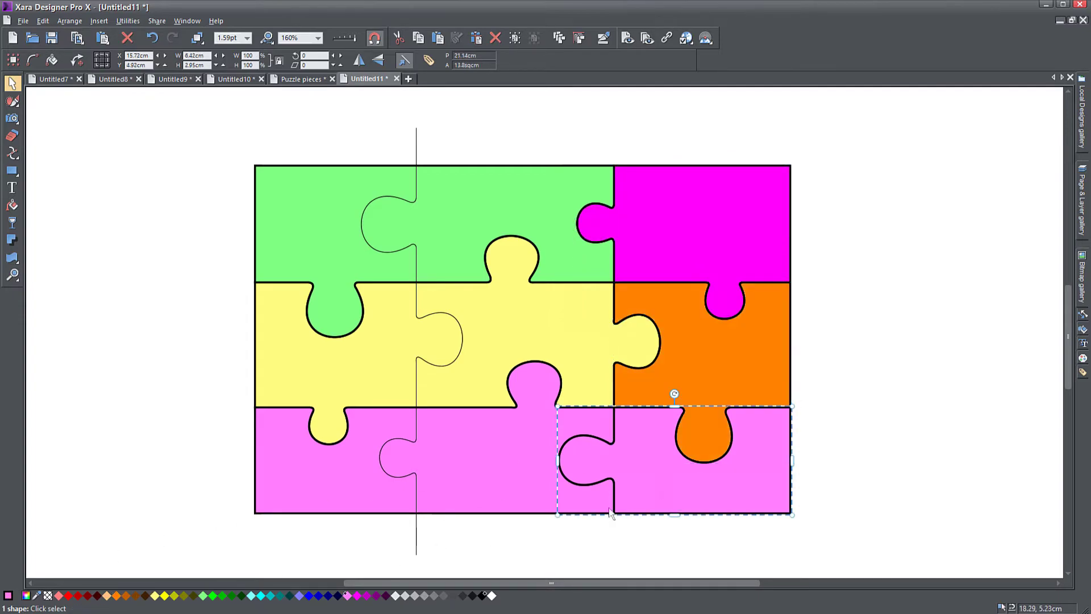
pyautogui.click(310, 595)
pyautogui.click(940, 360)
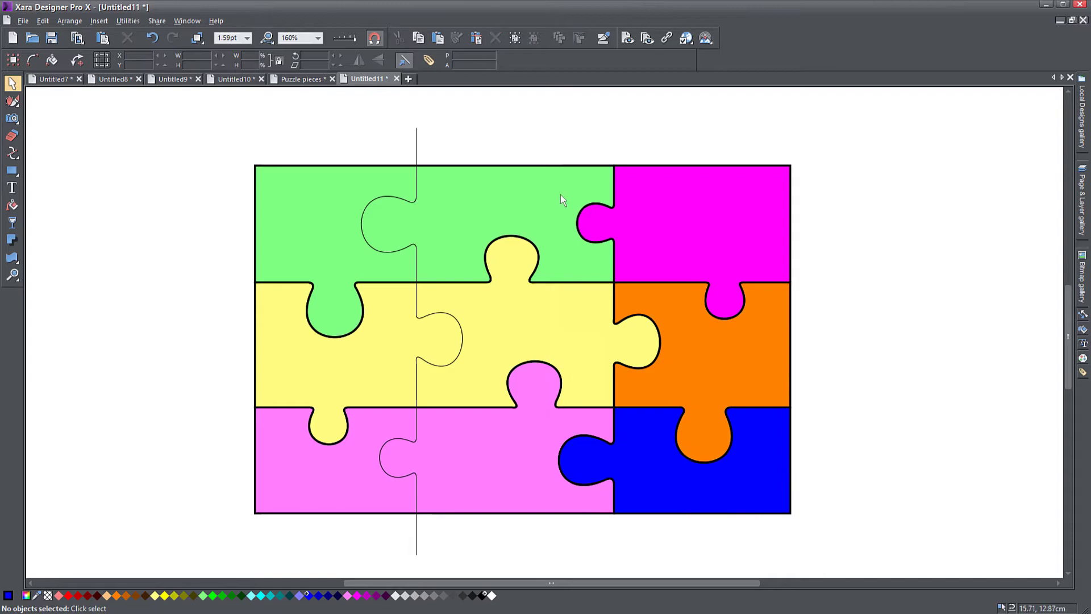
# Select the green, yellow and light magenta sections together with the remaining vertical line and slice them along it
pyautogui.click(497, 212)
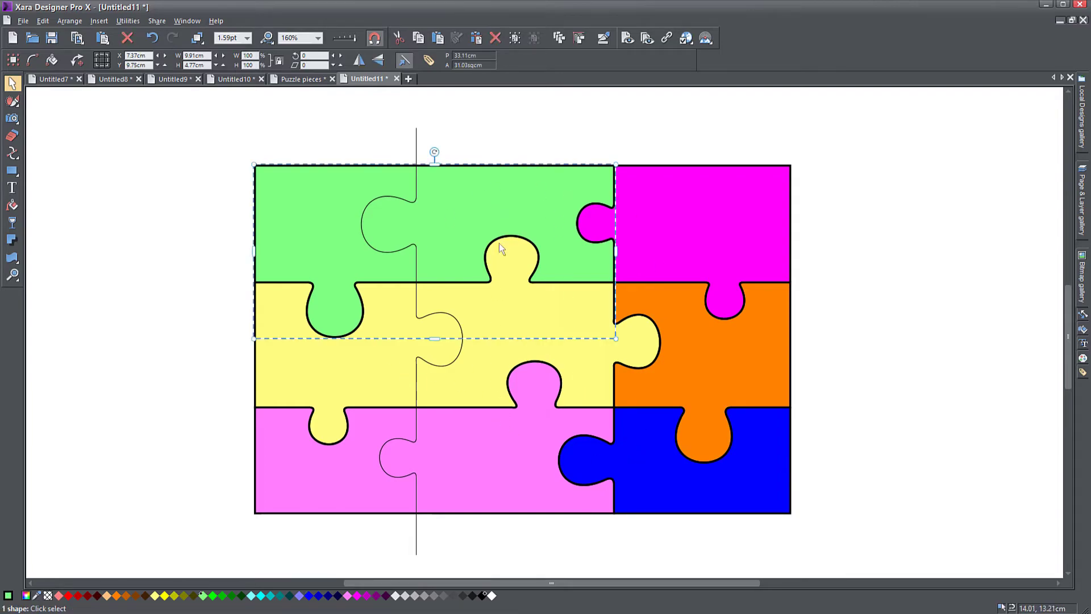
pyautogui.keyDown('shift'); pyautogui.click(496, 351); pyautogui.keyUp('shift')
pyautogui.keyDown('shift'); pyautogui.click(488, 472); pyautogui.keyUp('shift')
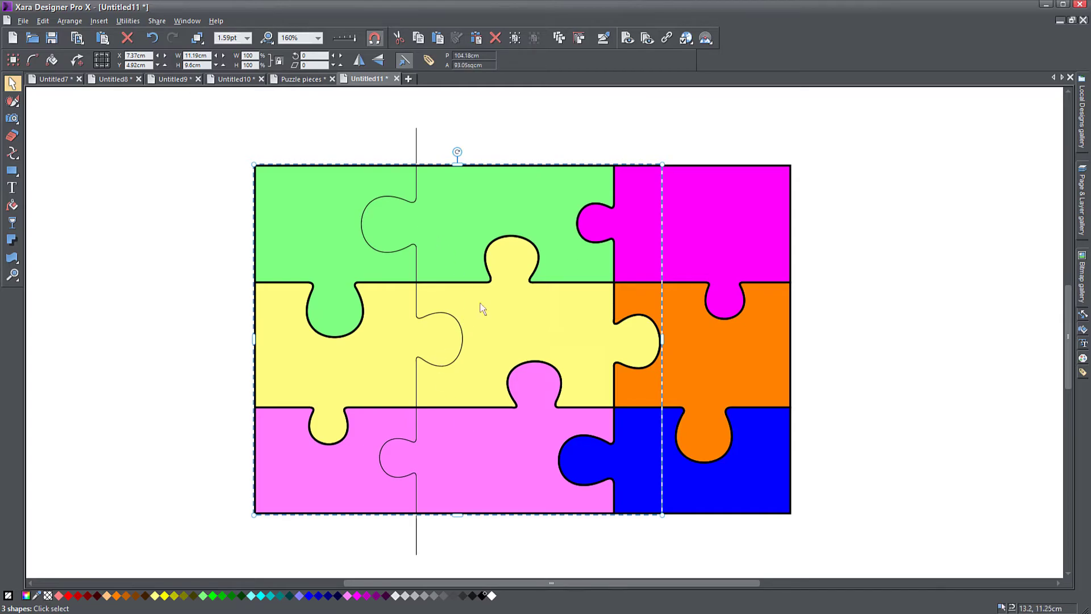
pyautogui.keyDown('shift'); pyautogui.click(446, 315); pyautogui.keyUp('shift')
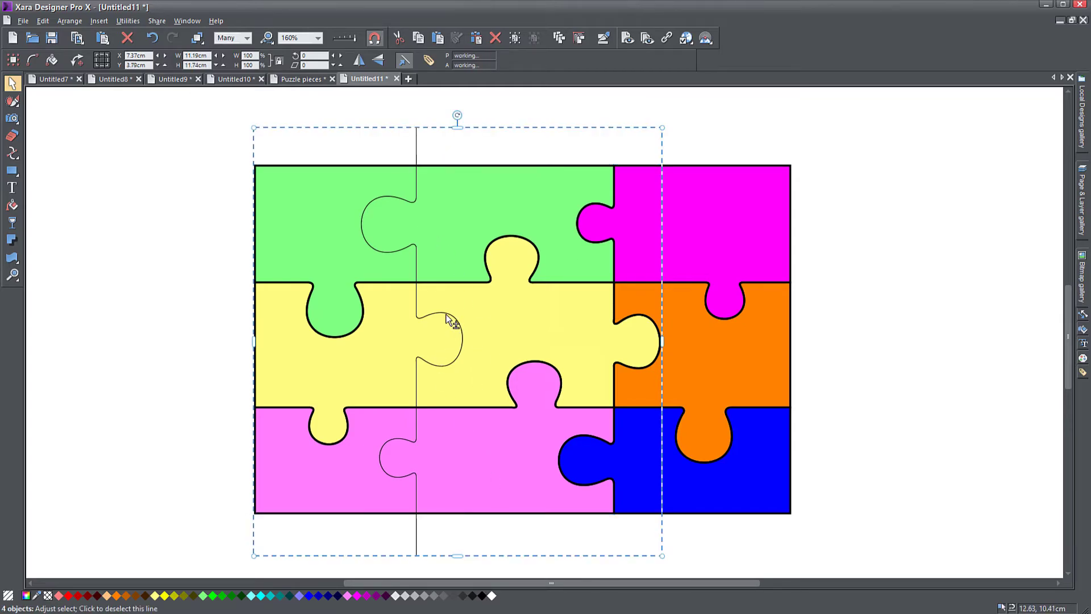
pyautogui.rightClick(459, 223)
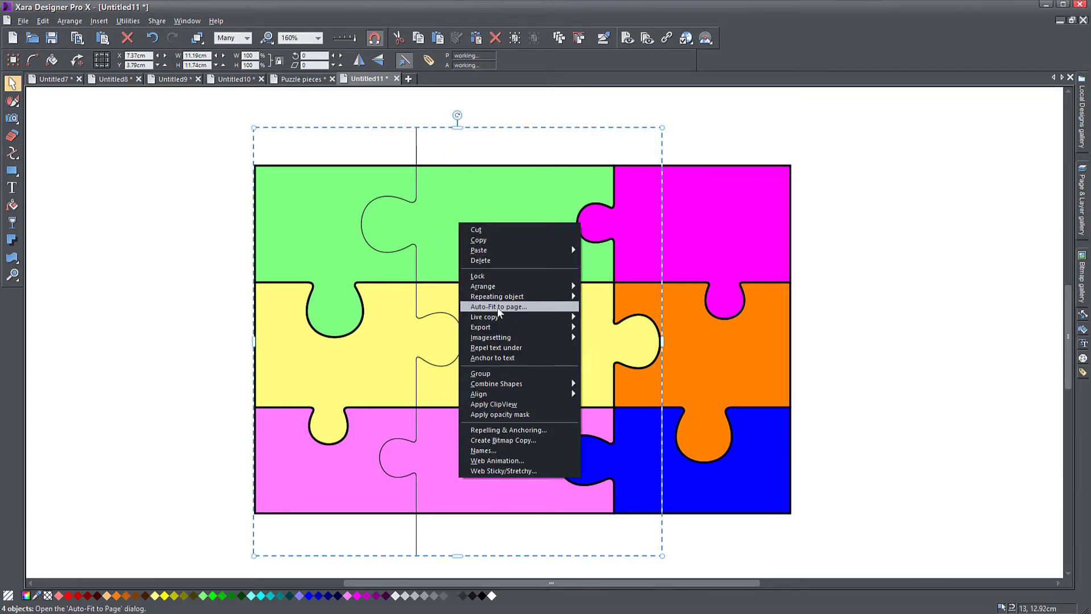
pyautogui.moveTo(546, 383)
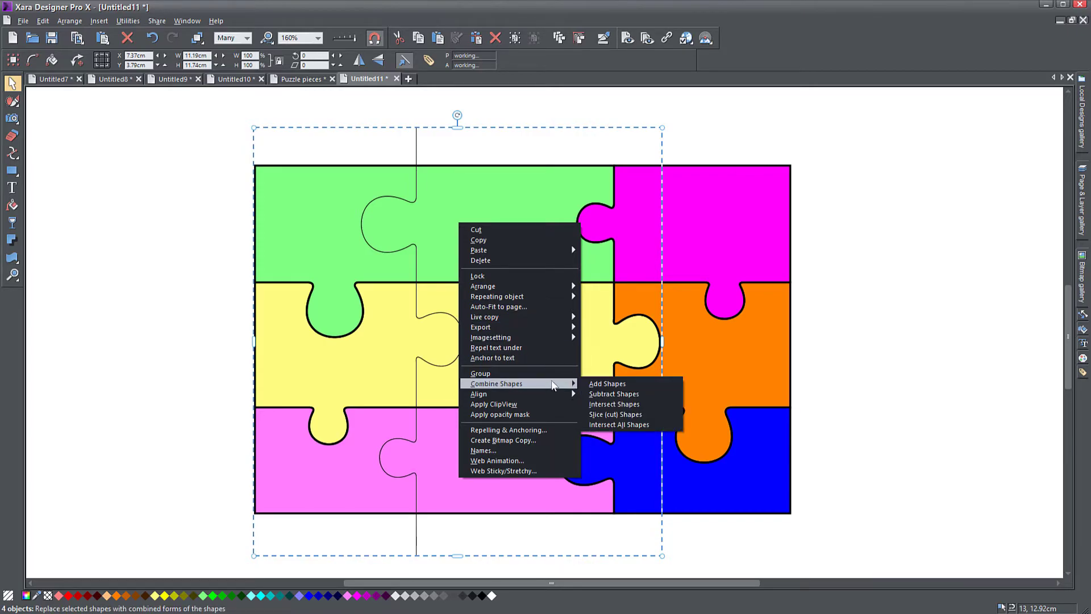
pyautogui.click(605, 415)
pyautogui.click(169, 254)
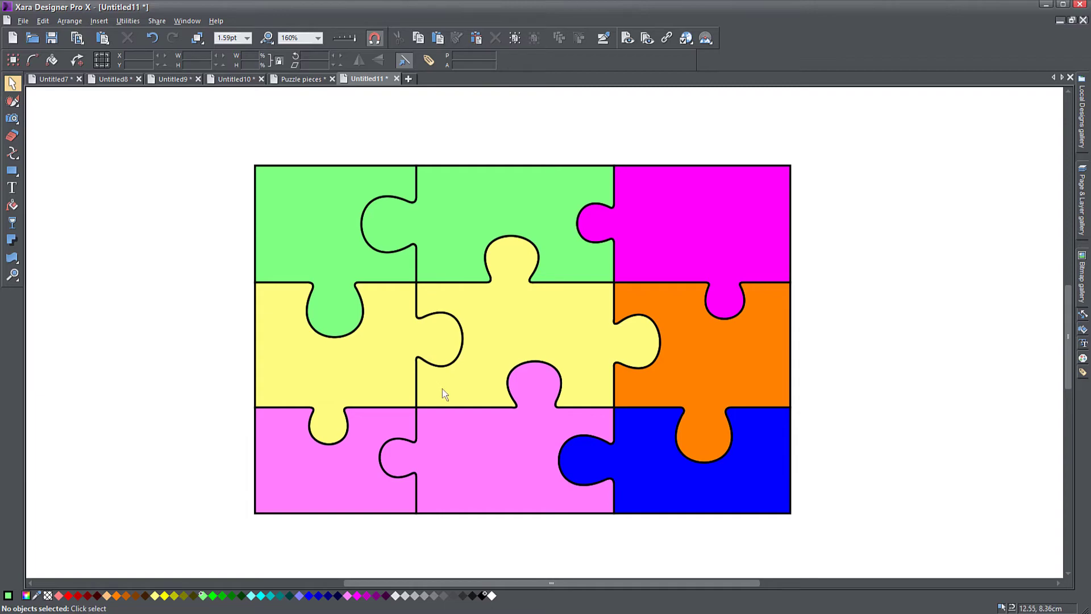
# Fill the left-hand column's pieces from top to bottom with cyan, dark red and dark grey
pyautogui.click(296, 196)
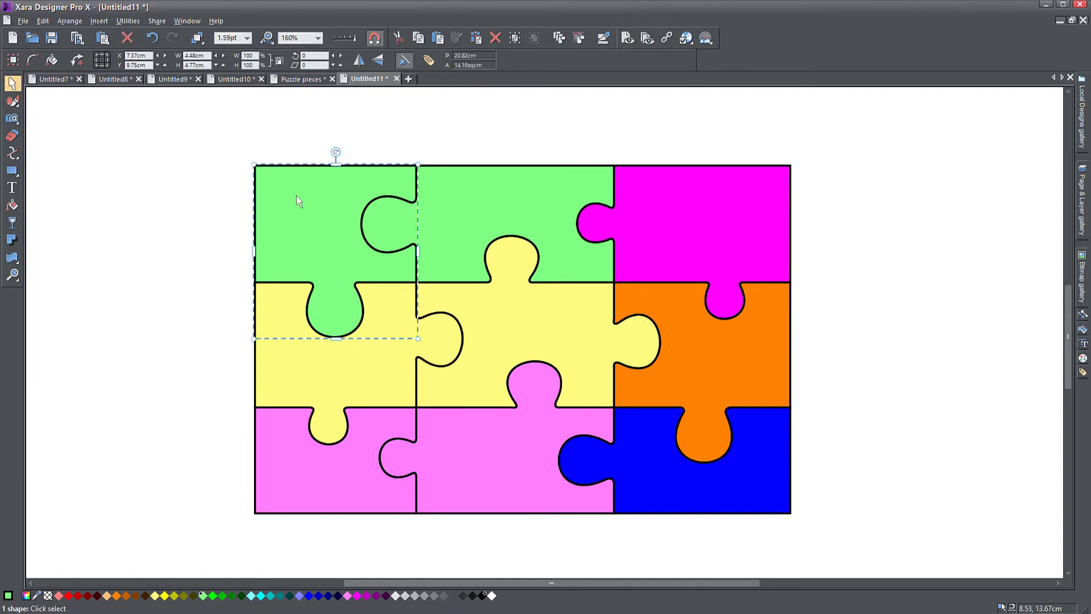
pyautogui.click(251, 596)
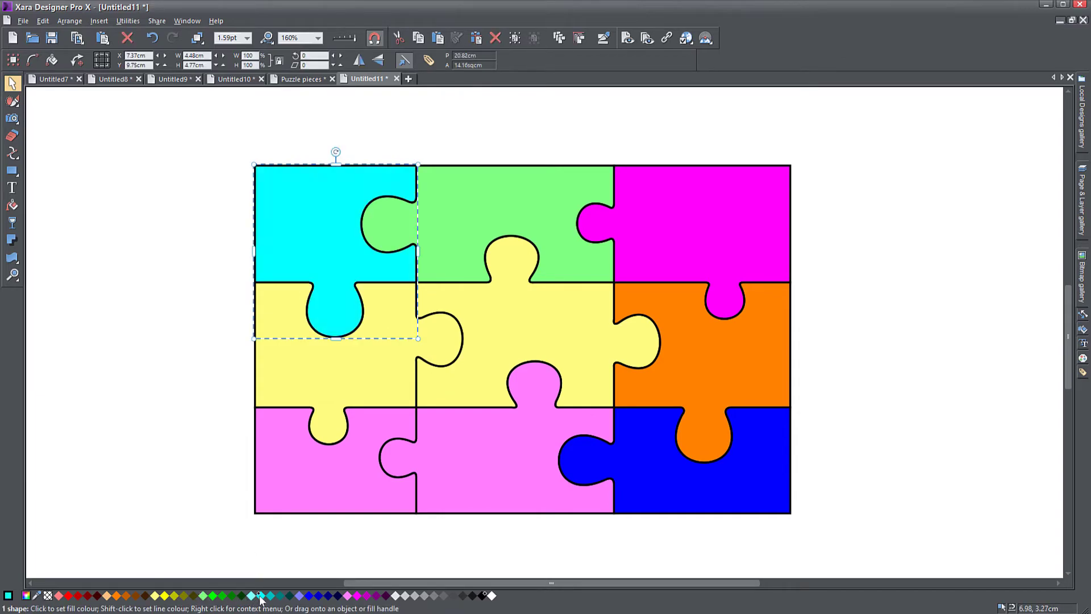
pyautogui.click(341, 385)
pyautogui.click(83, 596)
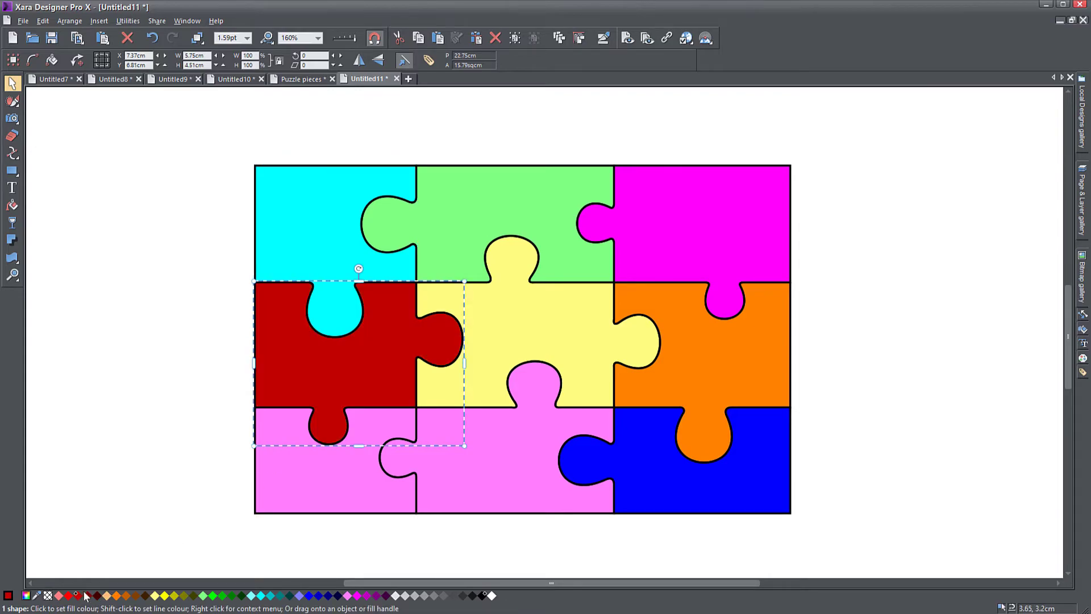
pyautogui.click(265, 493)
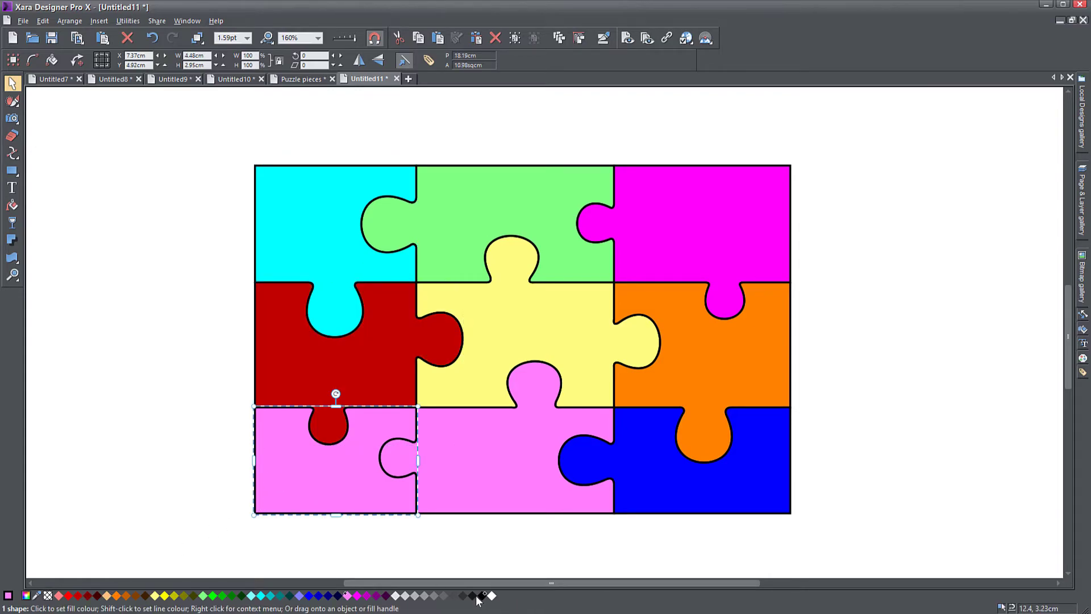
pyautogui.click(473, 595)
pyautogui.click(935, 429)
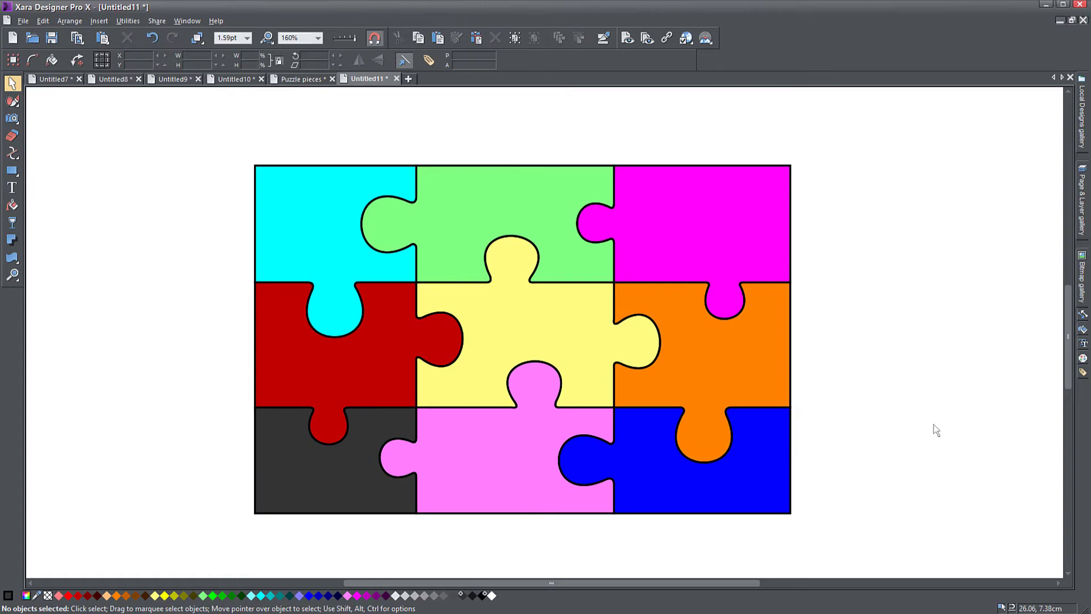
# Move all nine puzzle pieces apart to check the cuts
pyautogui.moveTo(861, 434); pyautogui.dragTo(881, 418)
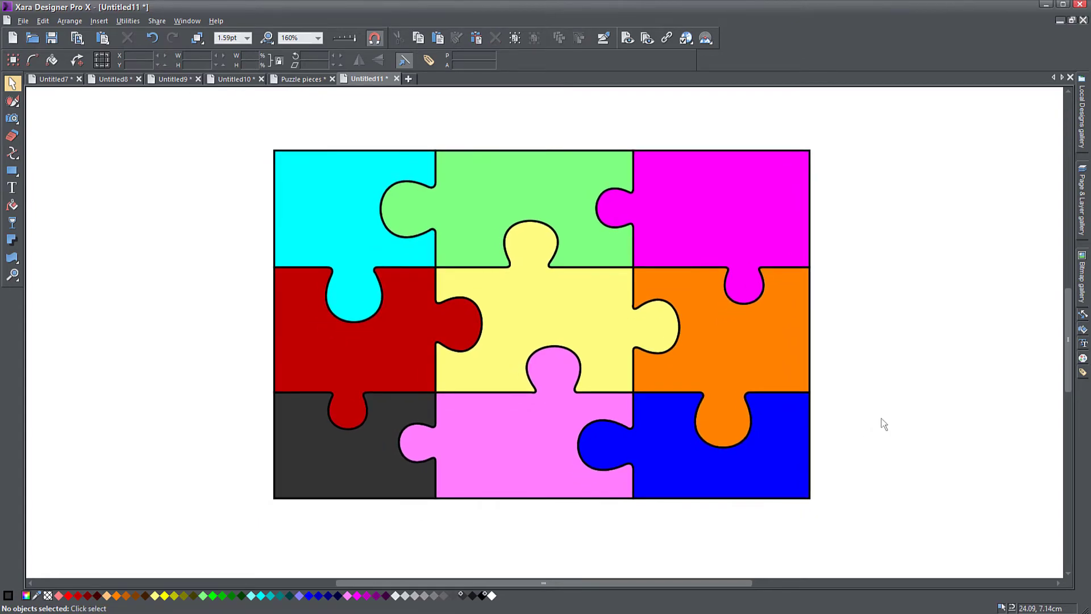
pyautogui.click(339, 195)
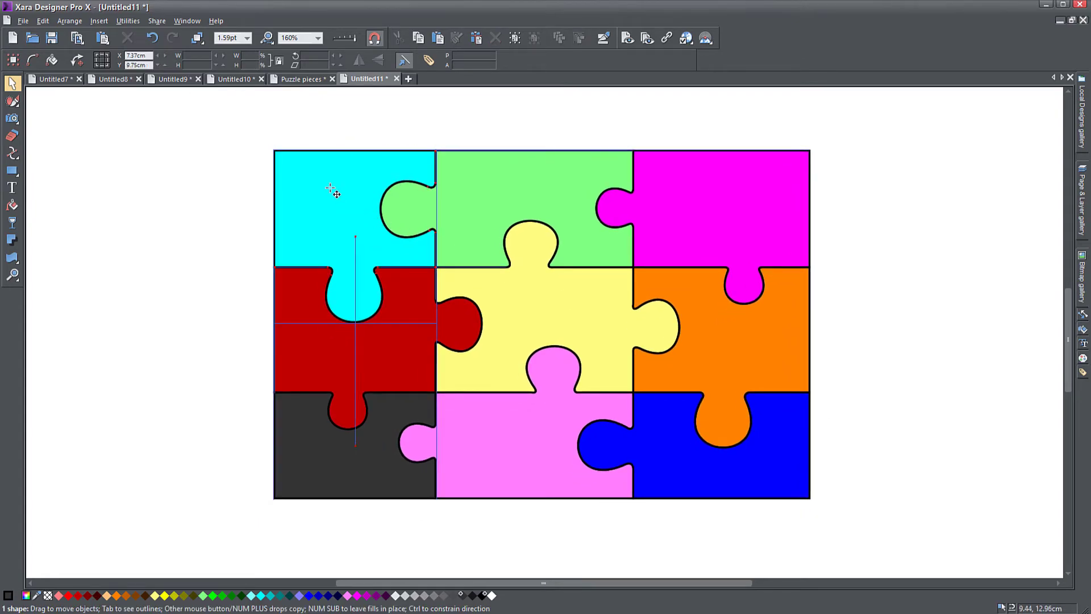
pyautogui.moveTo(338, 195); pyautogui.dragTo(292, 151)
pyautogui.moveTo(332, 312); pyautogui.dragTo(212, 312)
pyautogui.moveTo(298, 475); pyautogui.dragTo(241, 526)
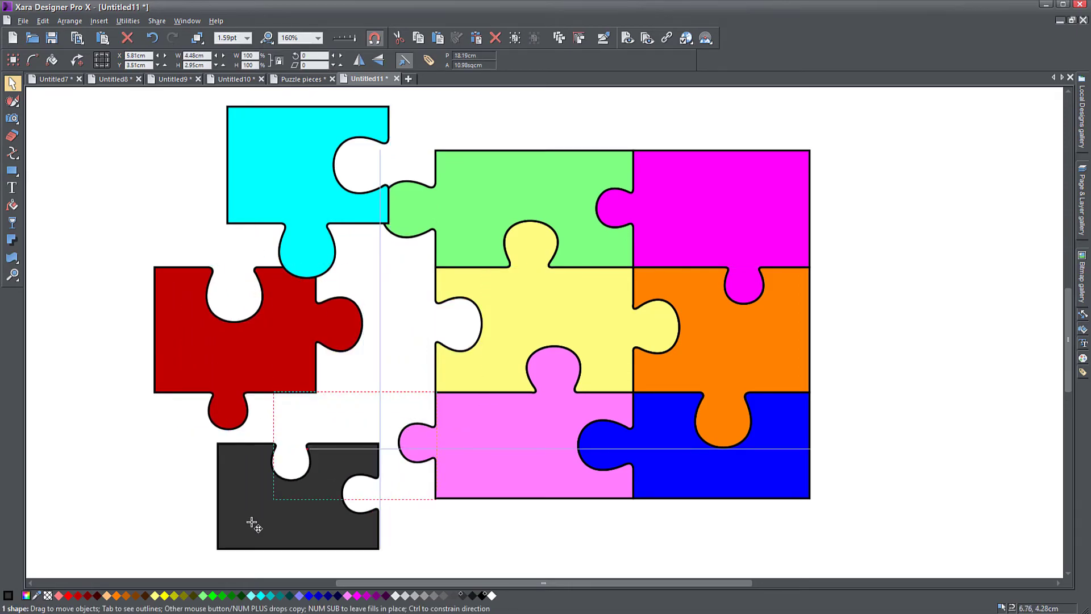
pyautogui.moveTo(513, 470); pyautogui.dragTo(499, 527)
pyautogui.moveTo(711, 466); pyautogui.dragTo(820, 510)
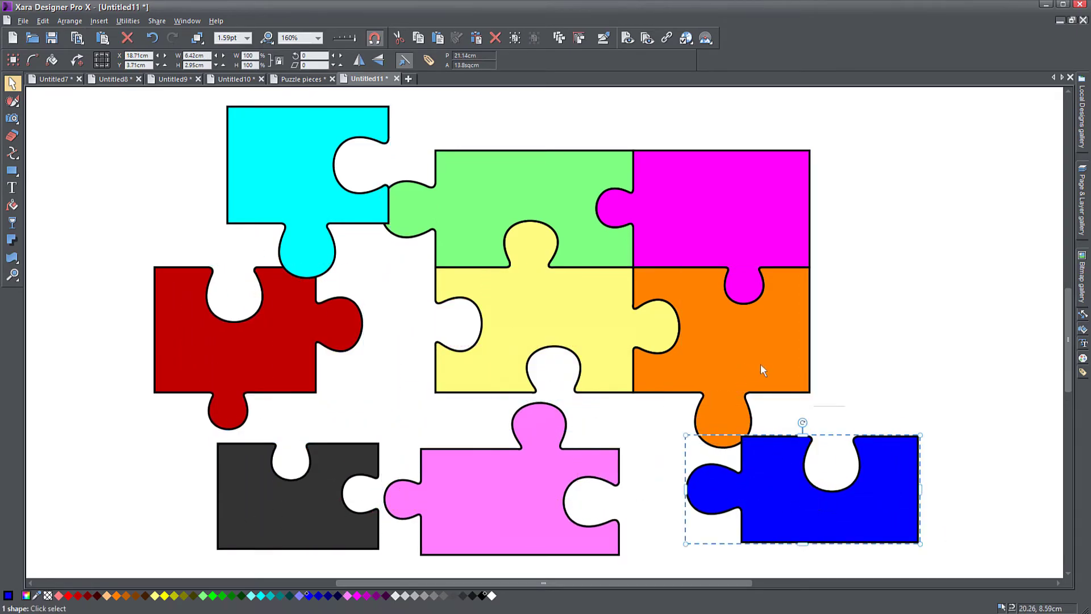
pyautogui.moveTo(753, 364); pyautogui.dragTo(861, 350)
pyautogui.moveTo(790, 267); pyautogui.dragTo(846, 211)
pyautogui.moveTo(567, 195); pyautogui.dragTo(570, 142)
pyautogui.moveTo(560, 307)
pyautogui.mouseDown()
pyautogui.moveTo(593, 322)
pyautogui.moveTo(548, 316)
pyautogui.mouseUp()
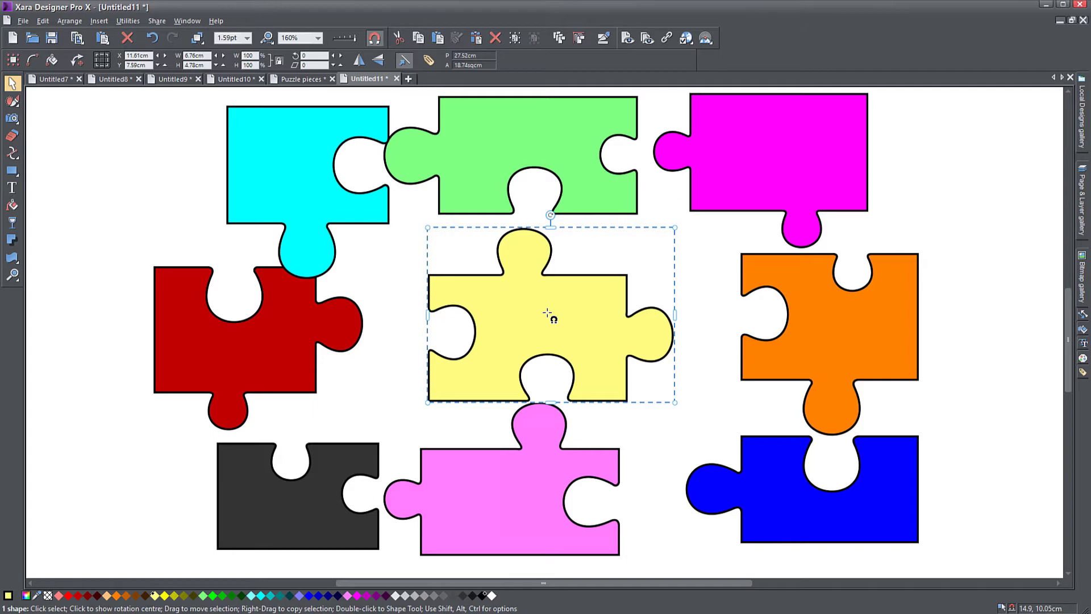
# Undo the moves of all the separated puzzle pieces and clear the selection
pyautogui.click(152, 39)
pyautogui.click(152, 39)
pyautogui.click(152, 38)
pyautogui.click(152, 38)
pyautogui.click(152, 38)
pyautogui.click(152, 38)
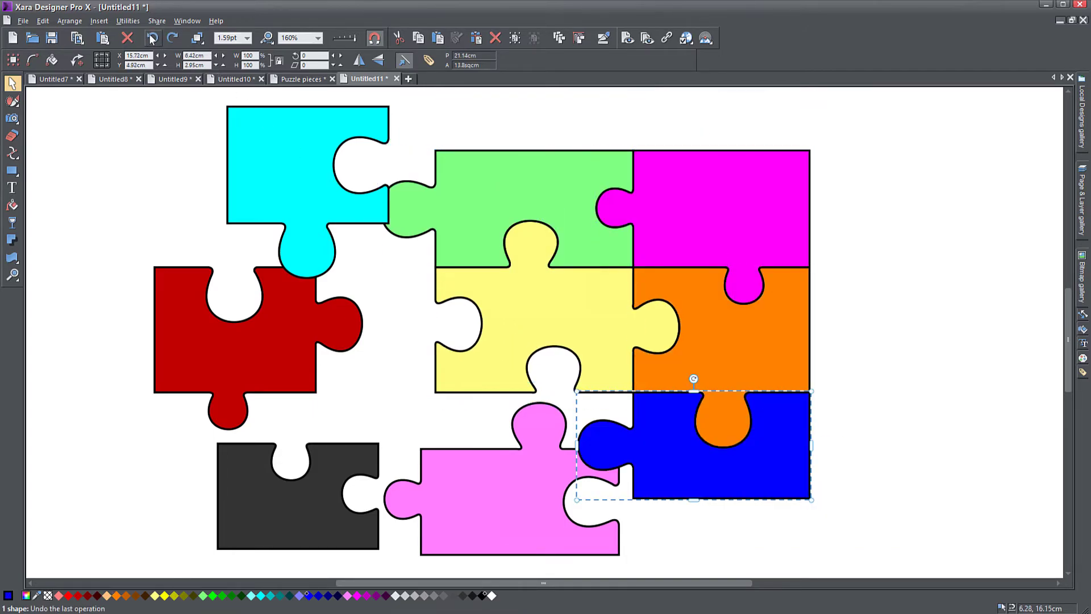
pyautogui.click(153, 39)
pyautogui.click(152, 39)
pyautogui.click(152, 39)
pyautogui.click(152, 39)
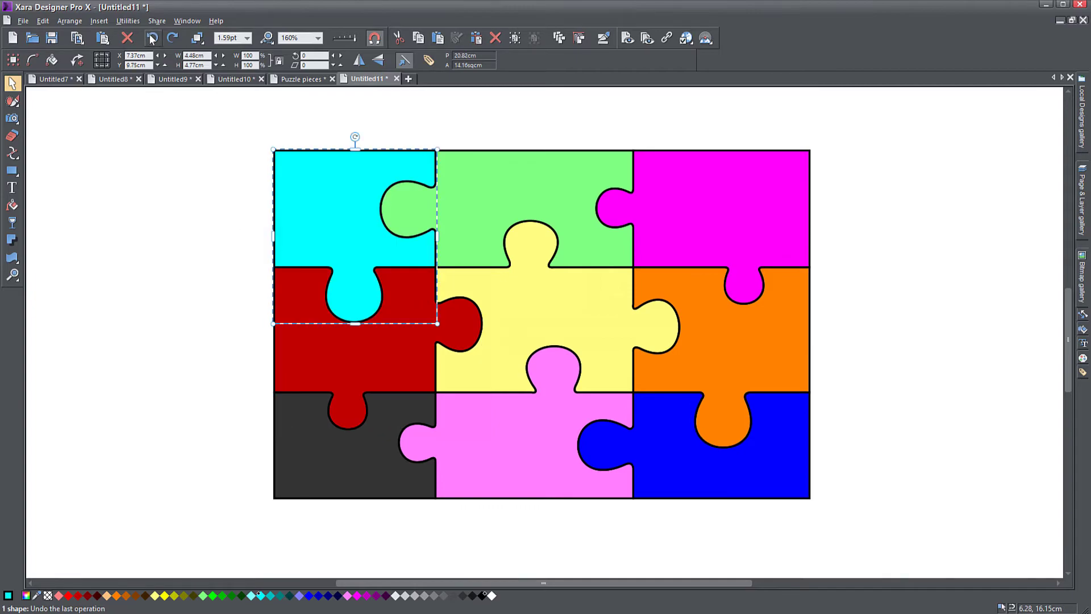
pyautogui.click(166, 197)
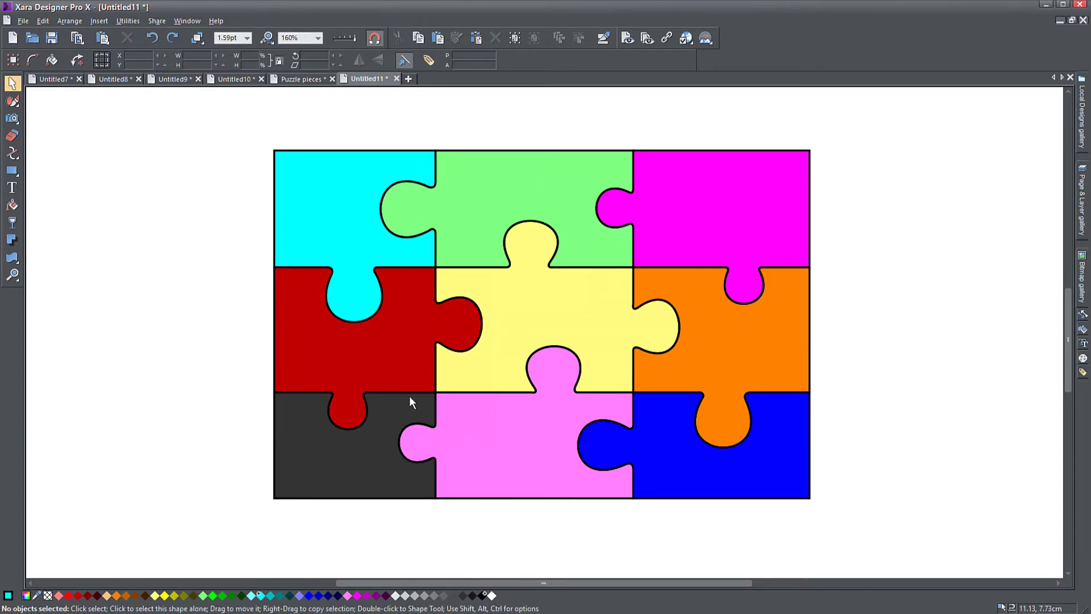
# Place the landscape photo over the puzzle, enlarge it to about 16.04 × 10.62 cm and send it to the back
pyautogui.moveTo(159, 213); pyautogui.dragTo(565, 225)
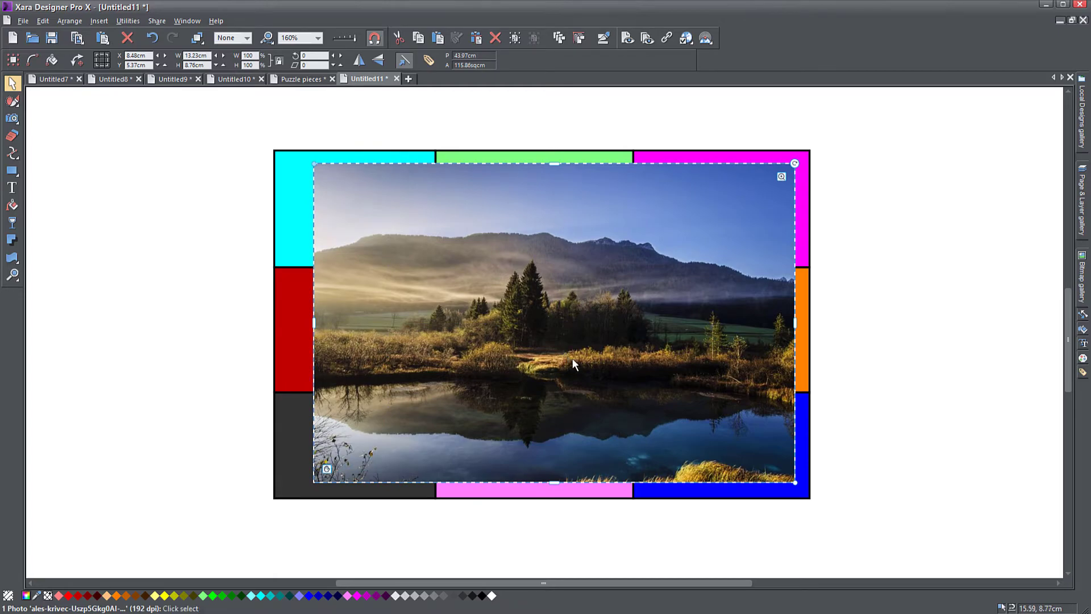
pyautogui.moveTo(515, 309); pyautogui.dragTo(915, 301)
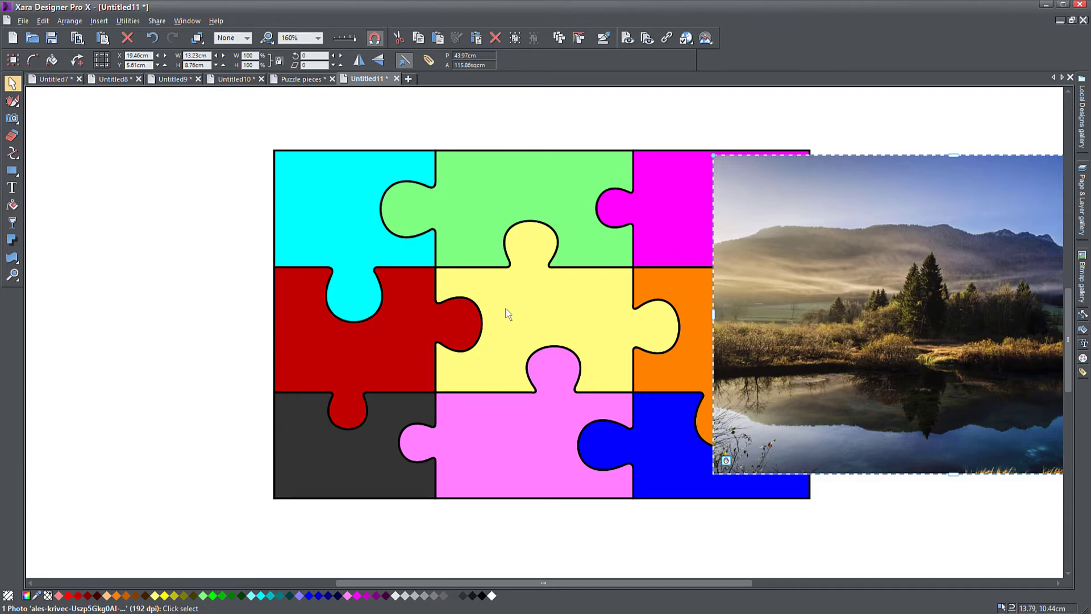
pyautogui.moveTo(898, 300); pyautogui.dragTo(439, 323)
pyautogui.moveTo(736, 450); pyautogui.dragTo(838, 508)
pyautogui.hotkey('ctrl', 'b')
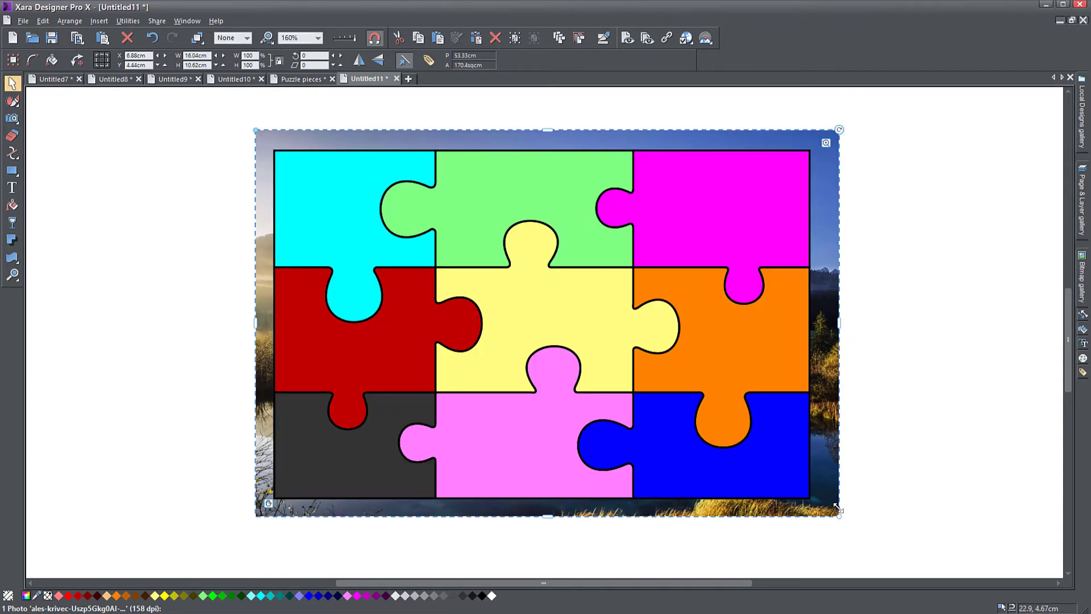
# Select all nine puzzle pieces and replace all their colours with no colour
pyautogui.click(367, 211)
pyautogui.keyDown('shift'); pyautogui.click(588, 215); pyautogui.keyUp('shift')
pyautogui.keyDown('shift'); pyautogui.click(681, 210); pyautogui.keyUp('shift')
pyautogui.keyDown('shift'); pyautogui.click(602, 346); pyautogui.keyUp('shift')
pyautogui.keyDown('shift'); pyautogui.click(704, 357); pyautogui.keyUp('shift')
pyautogui.keyDown('shift'); pyautogui.click(376, 331); pyautogui.keyUp('shift')
pyautogui.keyDown('shift'); pyautogui.click(477, 424); pyautogui.keyUp('shift')
pyautogui.keyDown('shift'); pyautogui.click(695, 452); pyautogui.keyUp('shift')
pyautogui.click(48, 595)
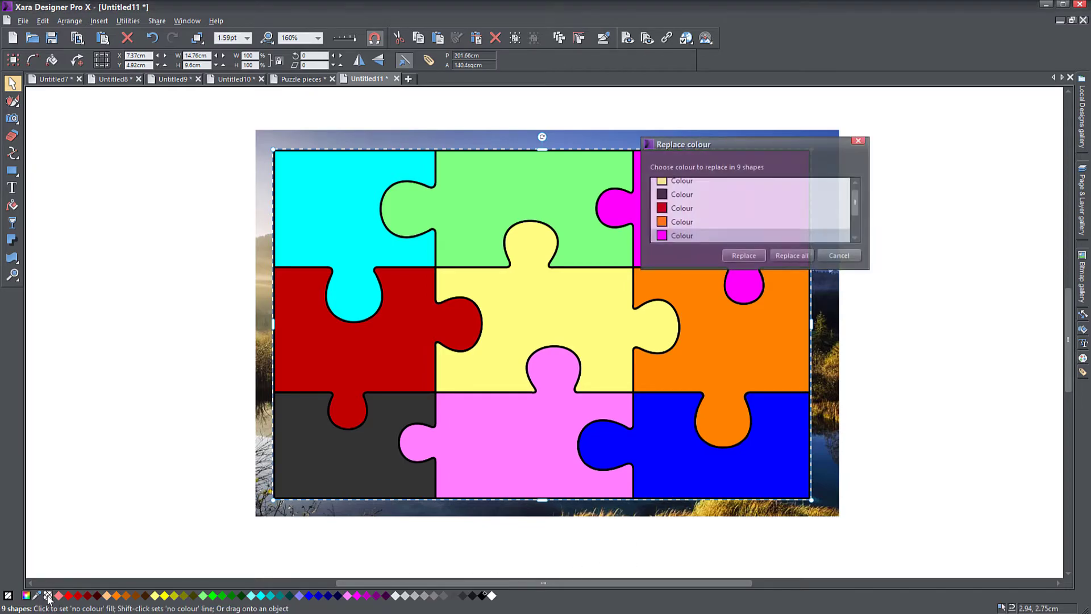
pyautogui.click(795, 256)
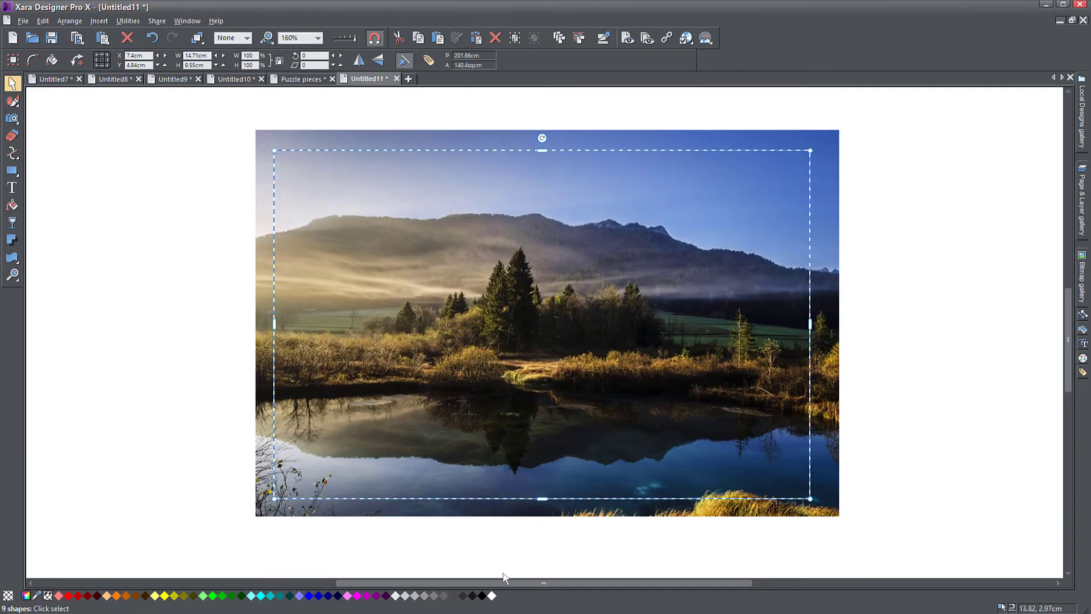
# Set the line colour of the nine selected pieces to white and deselect them
pyautogui.rightClick(492, 596)
pyautogui.click(566, 524)
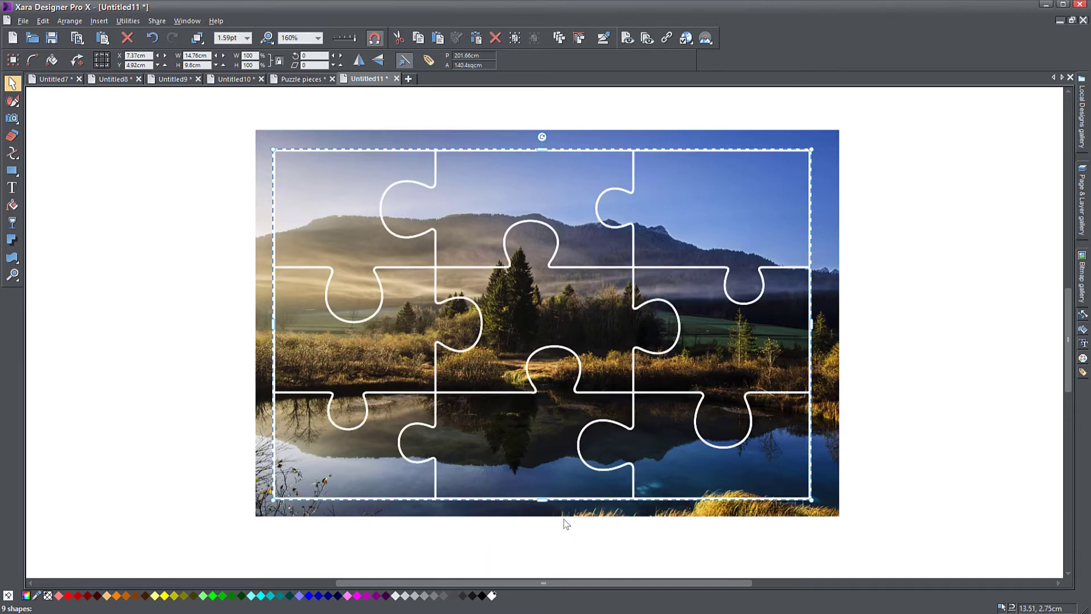
pyautogui.click(210, 224)
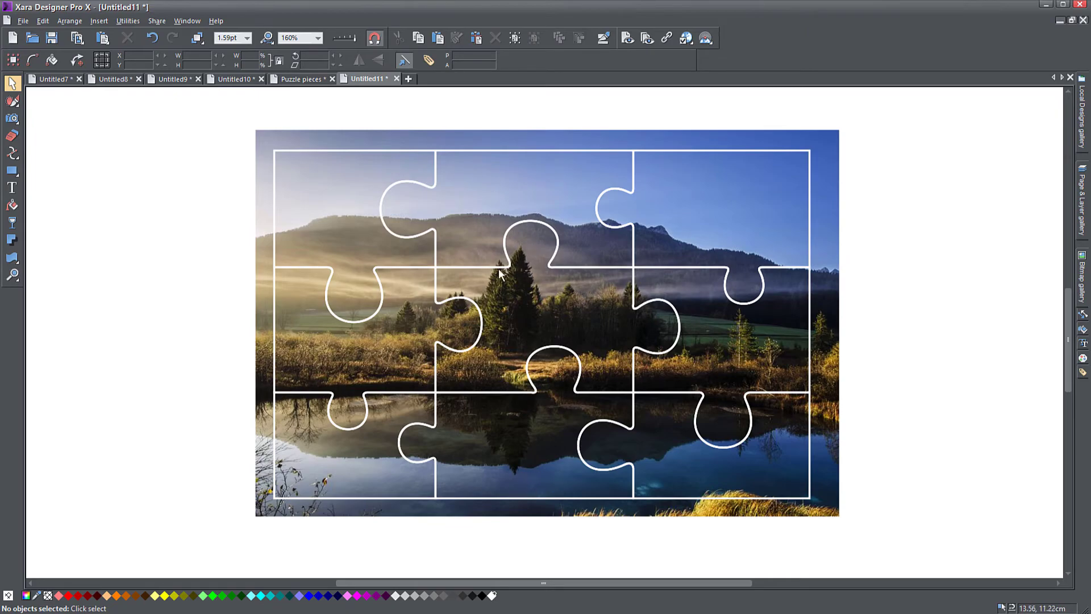
# Enlarge the photo behind the puzzle to about 17.59 × 11.64 cm and reposition it around the outlines
pyautogui.moveTo(545, 311)
pyautogui.mouseDown()
pyautogui.moveTo(562, 294)
pyautogui.moveTo(533, 309)
pyautogui.mouseUp()
pyautogui.moveTo(829, 512); pyautogui.dragTo(823, 478)
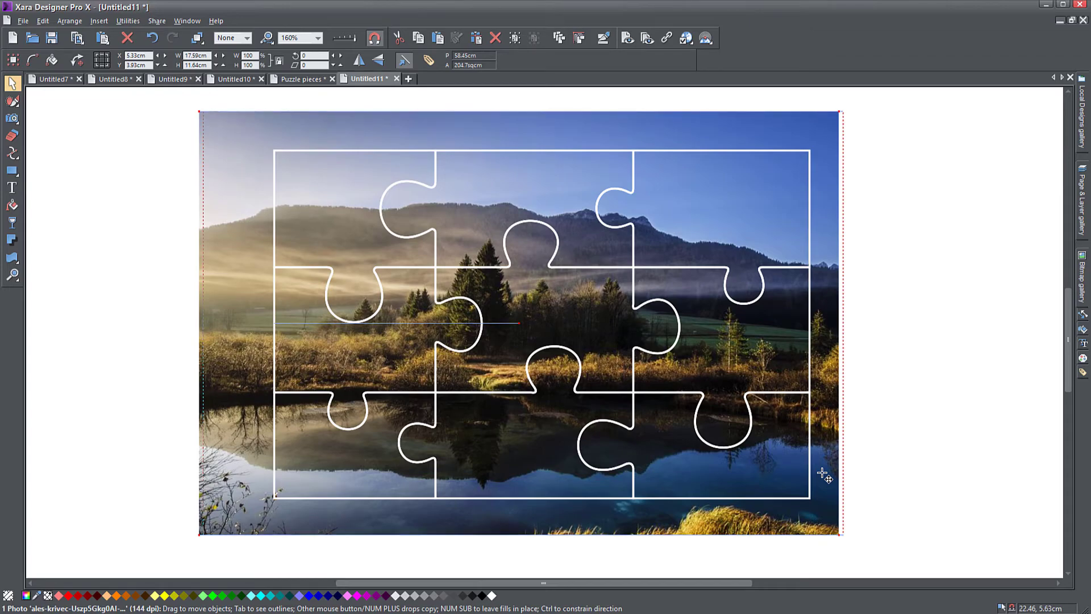
pyautogui.click(908, 412)
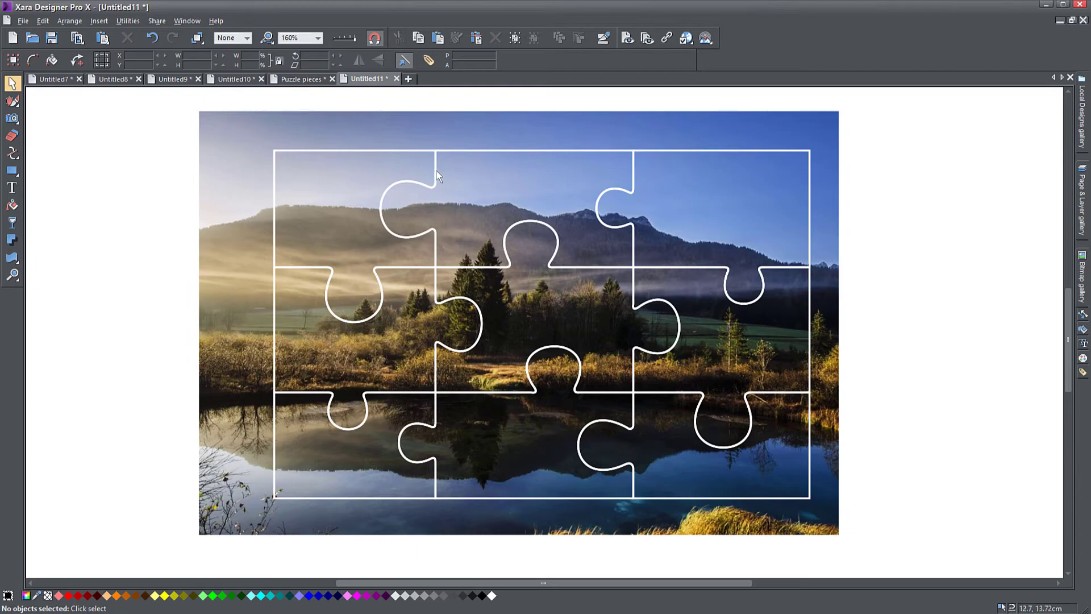
# Fill the top-left puzzle piece with light grey and select it together with the photo
pyautogui.click(346, 153)
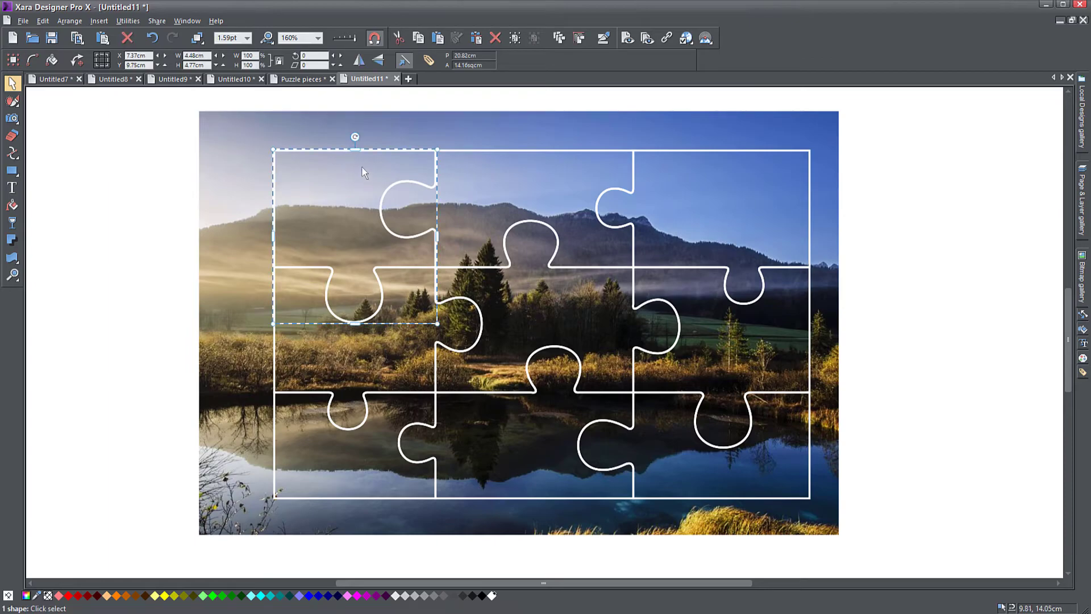
pyautogui.click(397, 595)
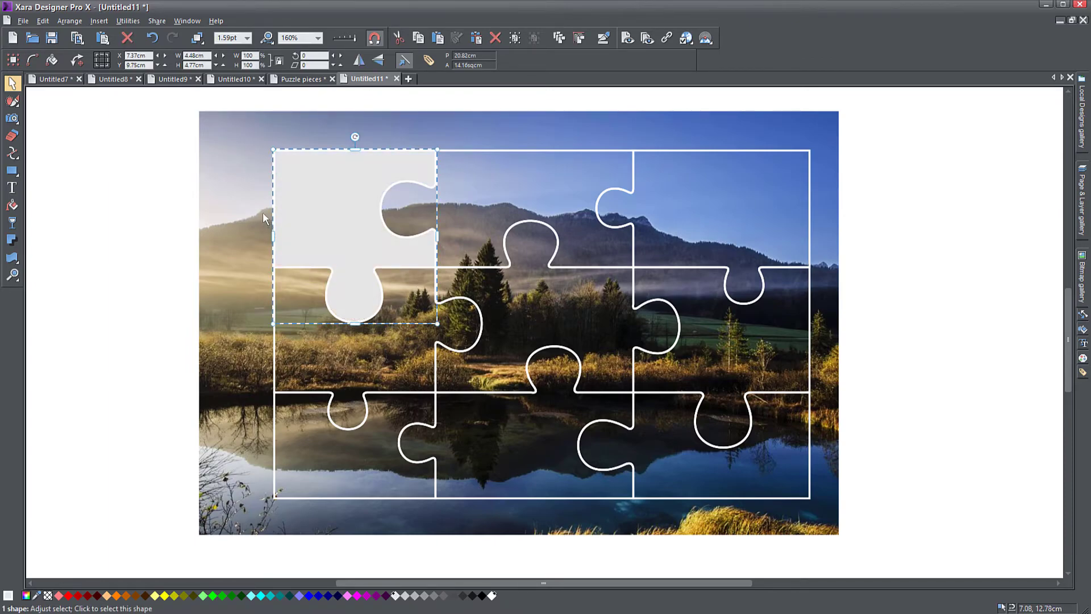
pyautogui.keyDown('shift'); pyautogui.click(233, 134); pyautogui.keyUp('shift')
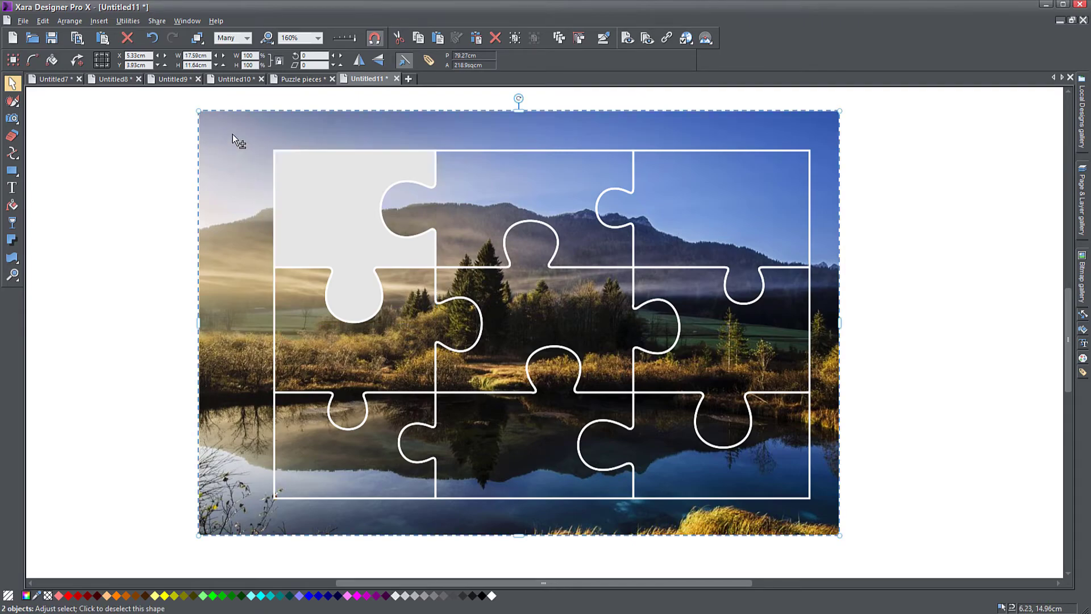
pyautogui.rightClick(318, 181)
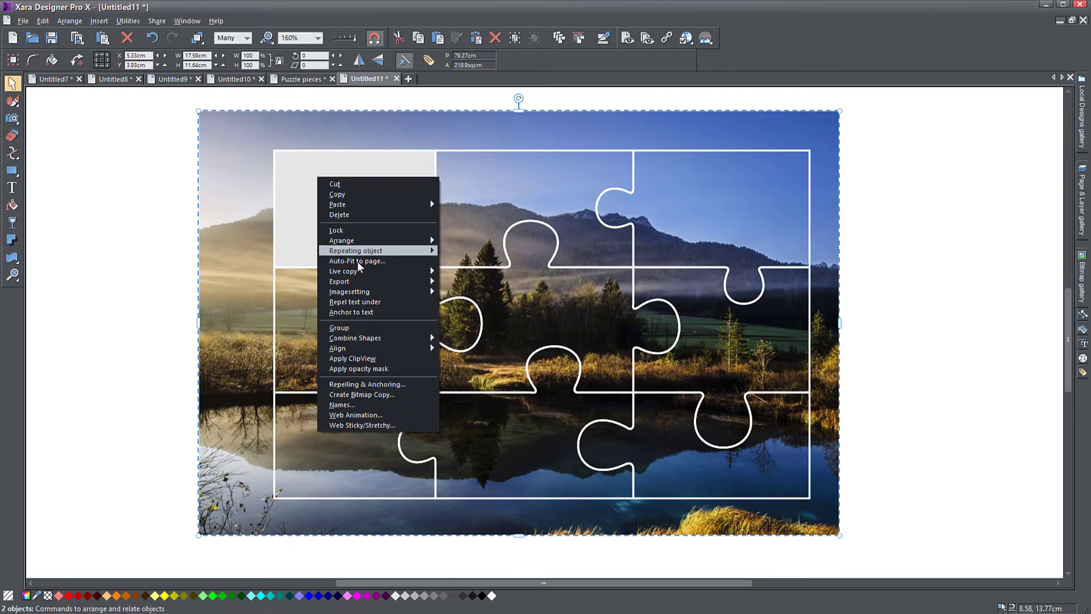
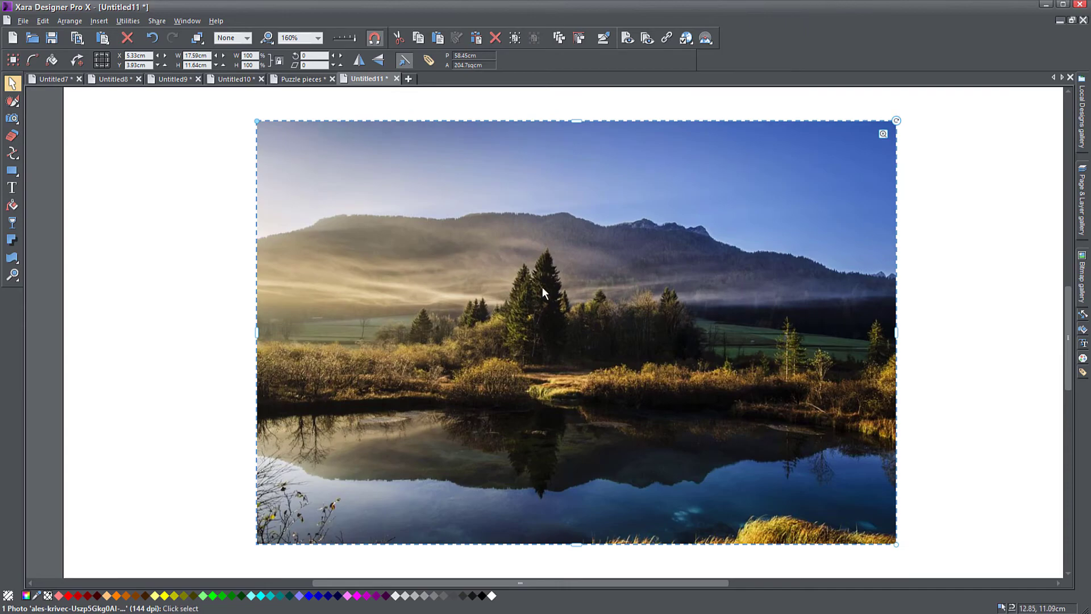
# Send the landscape photo covering the puzzle to the back, behind the piece outlines
pyautogui.moveTo(482, 294); pyautogui.dragTo(447, 313)
pyautogui.moveTo(454, 373); pyautogui.dragTo(435, 406)
pyautogui.click(173, 338)
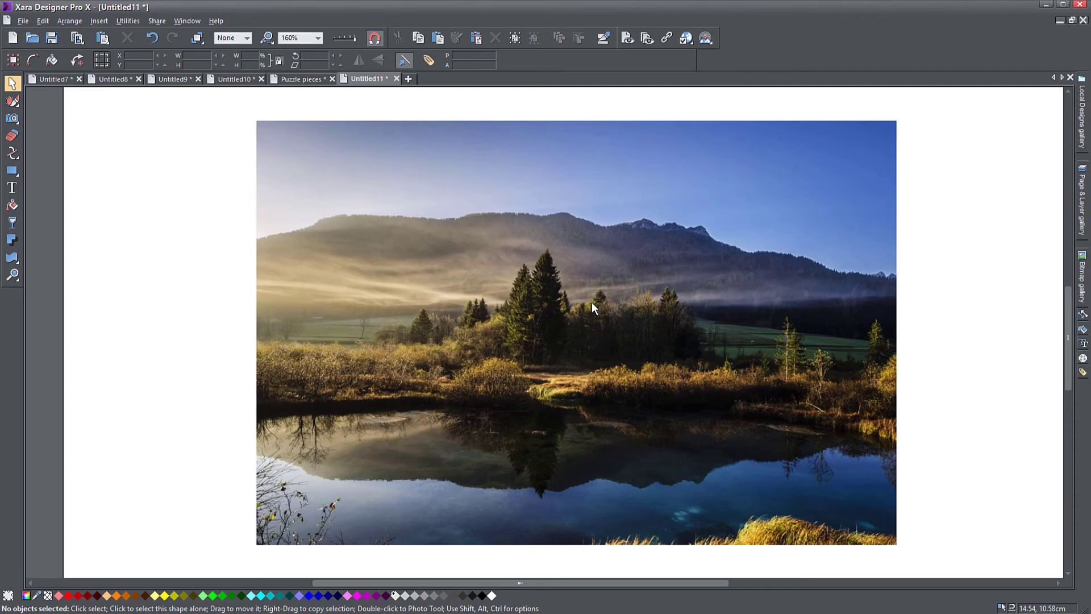
pyautogui.click(613, 272)
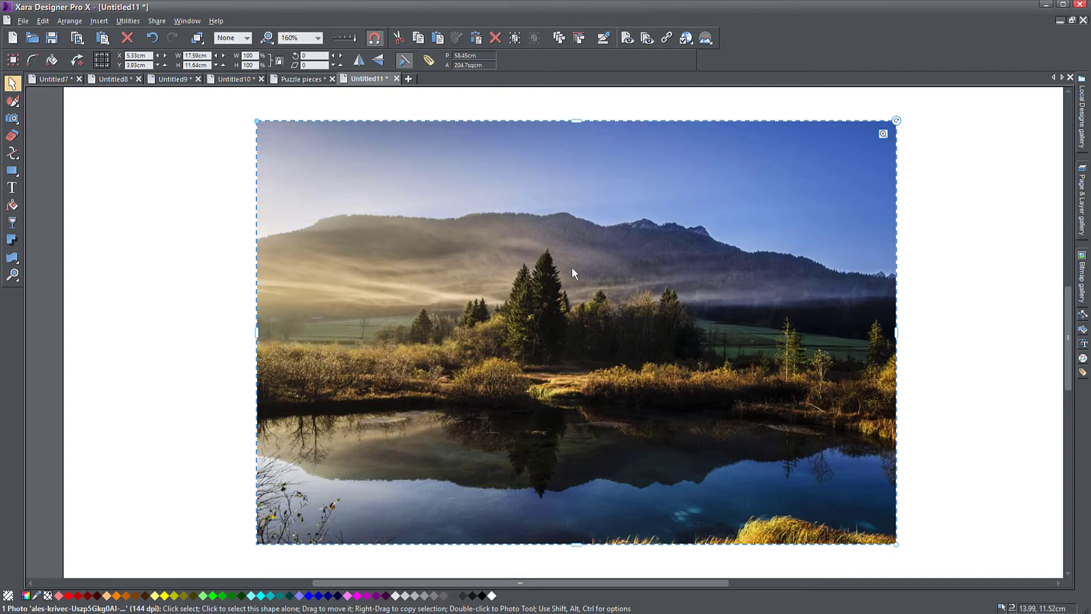
pyautogui.hotkey('ctrl', 'b')
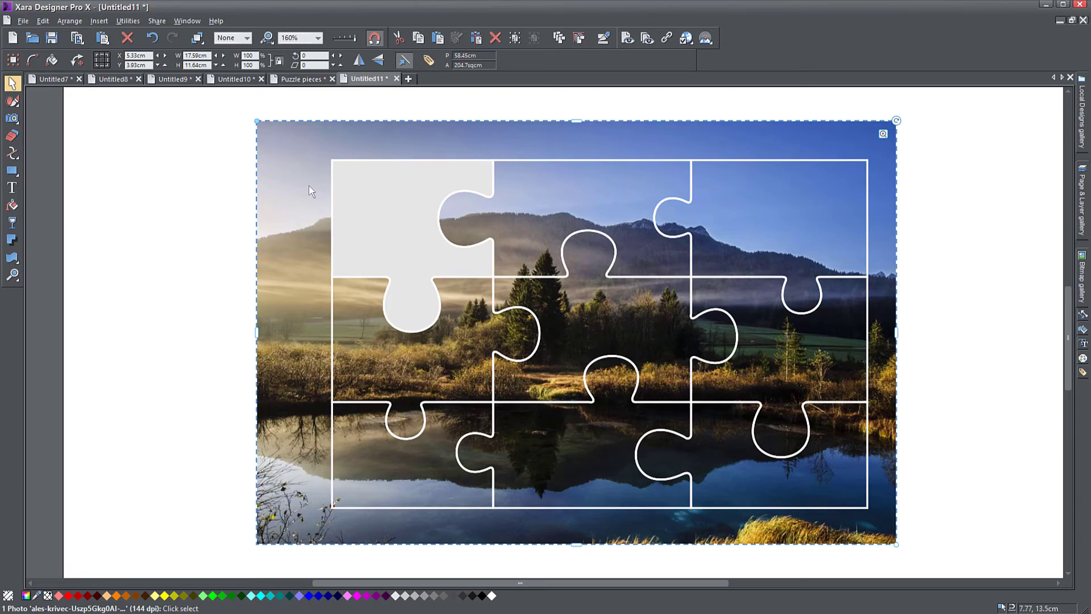
# Select the light grey top-left piece together with the photo and intersect the shapes
pyautogui.click(352, 200)
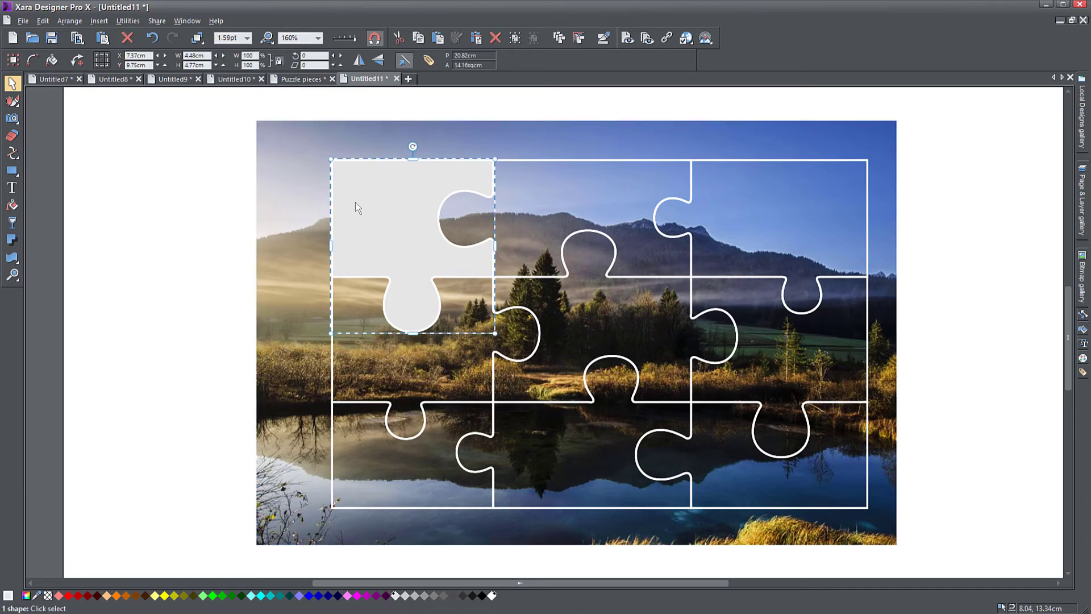
pyautogui.keyDown('shift'); pyautogui.click(287, 146); pyautogui.keyUp('shift')
pyautogui.rightClick(363, 201)
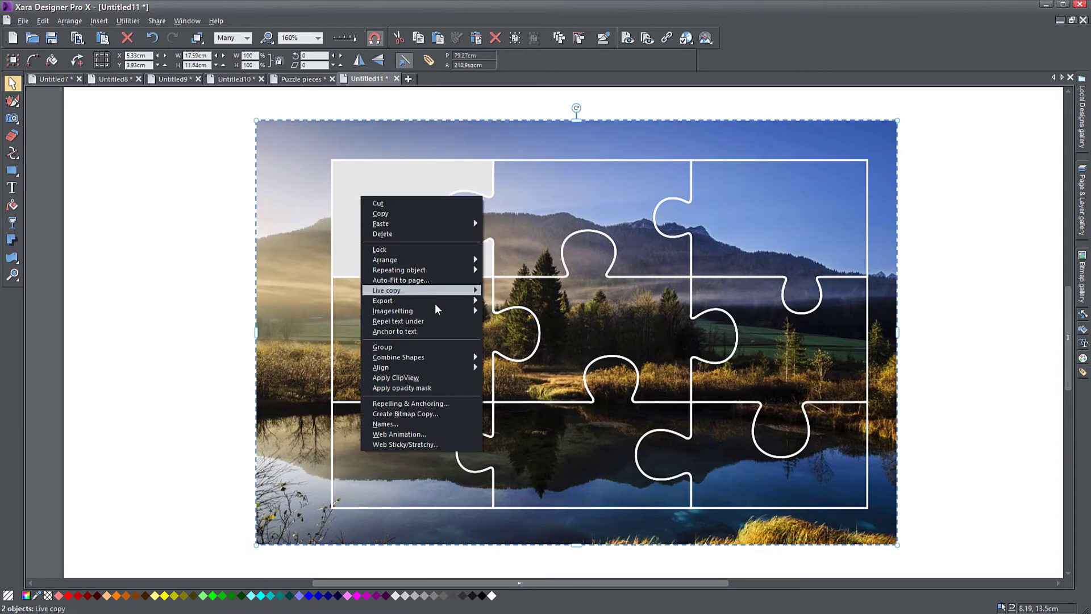
pyautogui.moveTo(432, 357)
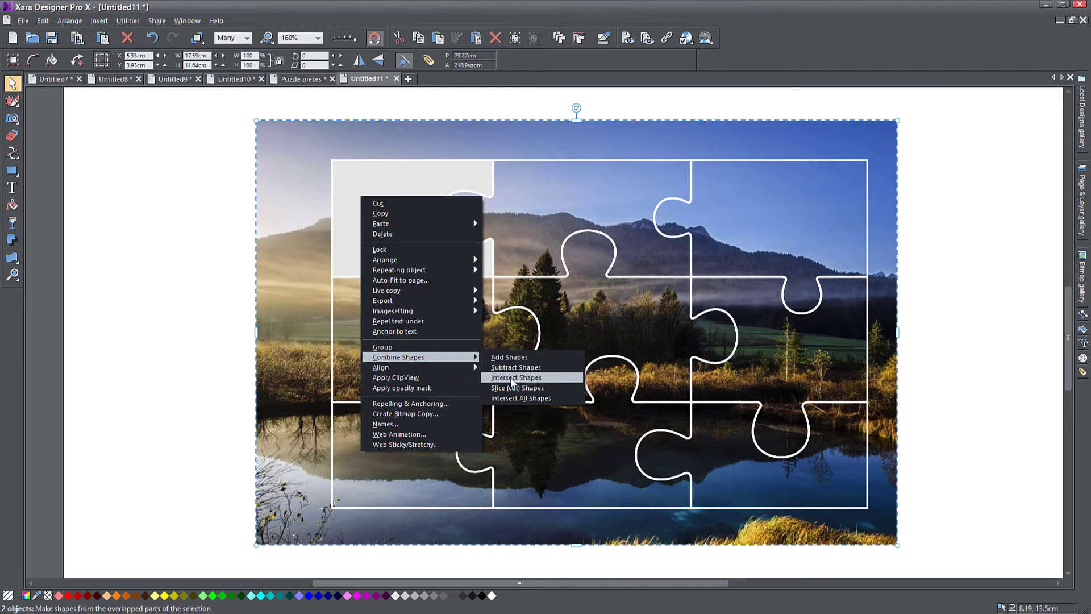
pyautogui.click(510, 378)
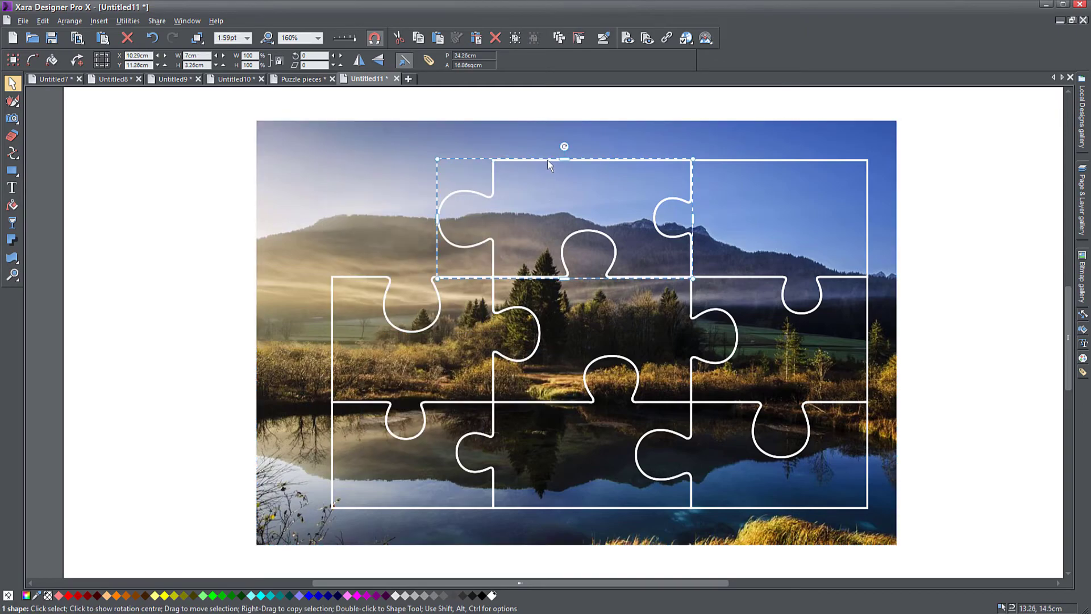
# Add the photo to the selected top-middle puzzle piece and intersect the two shapes
pyautogui.keyDown('shift'); pyautogui.click(630, 142); pyautogui.keyUp('shift')
pyautogui.rightClick(630, 141)
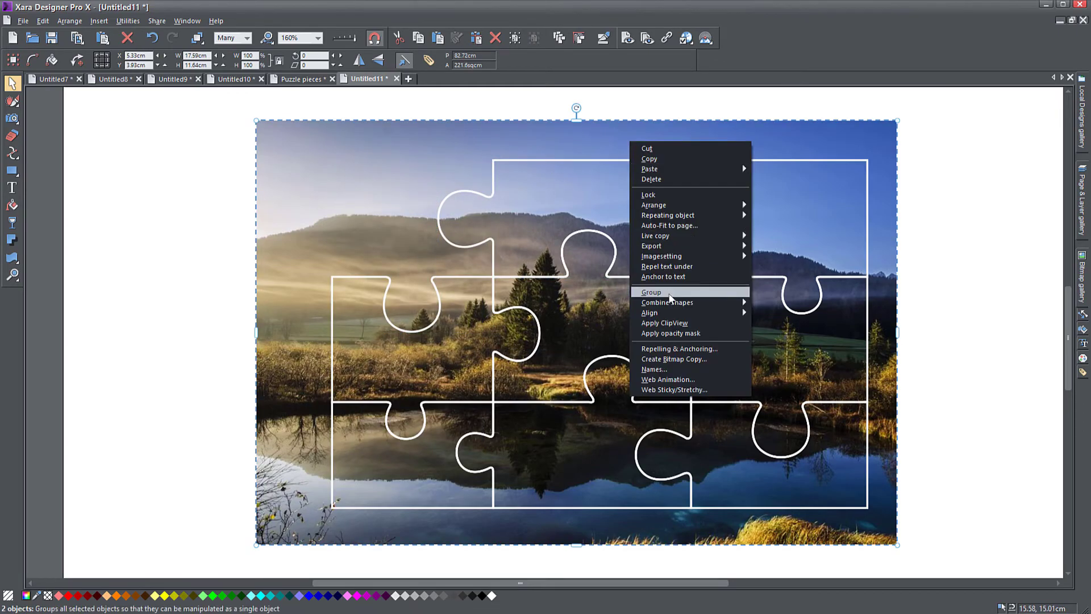
pyautogui.moveTo(711, 303)
pyautogui.click(777, 325)
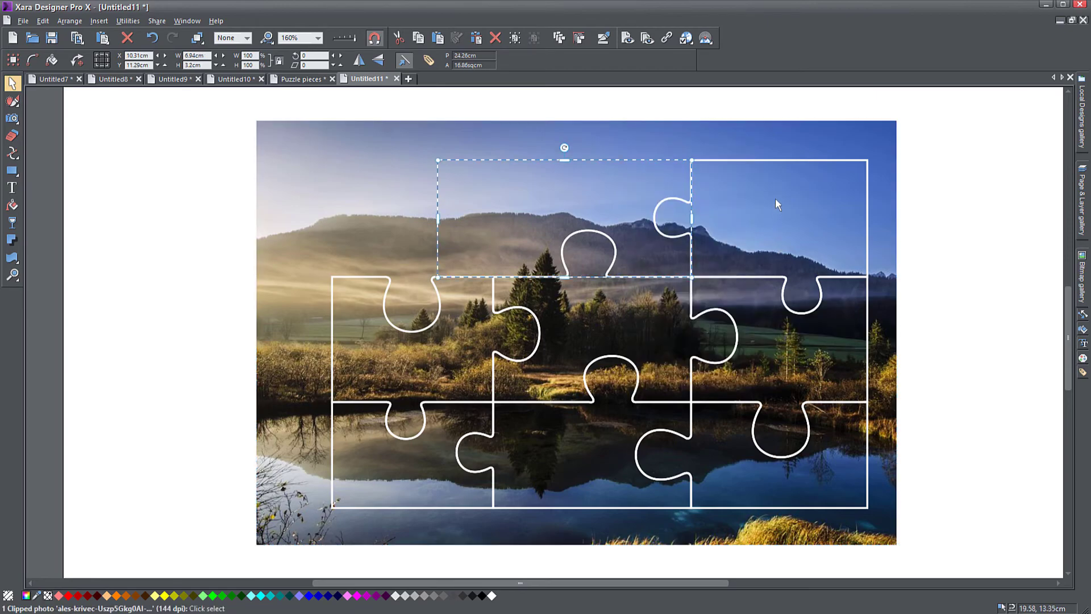
# Select the top-right puzzle piece together with the photo and intersect the shapes
pyautogui.click(776, 166)
pyautogui.keyDown('shift'); pyautogui.click(827, 139); pyautogui.keyUp('shift')
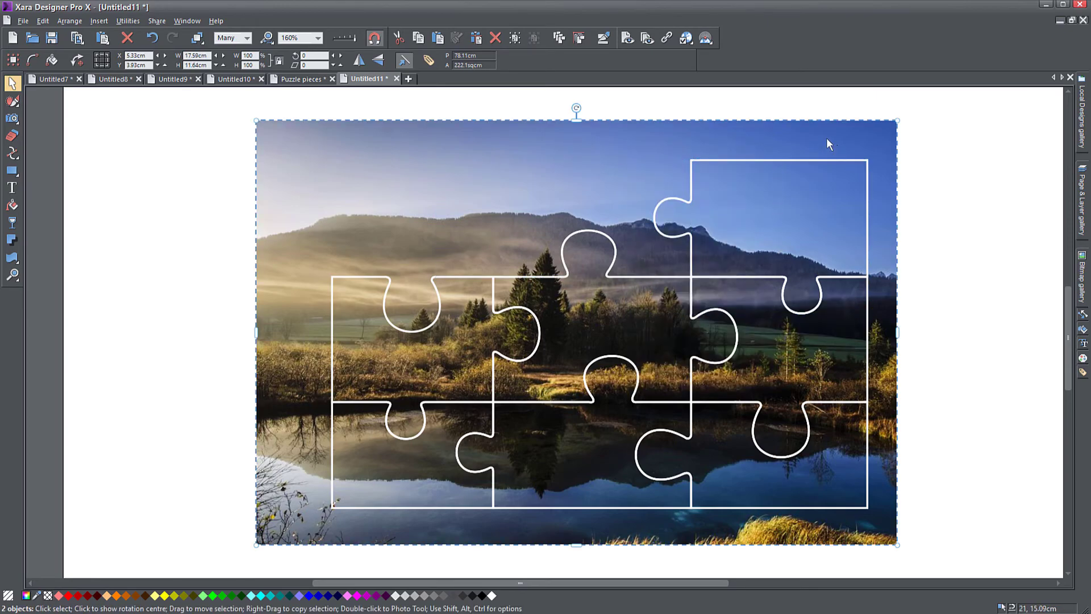
pyautogui.rightClick(827, 139)
pyautogui.moveTo(865, 300)
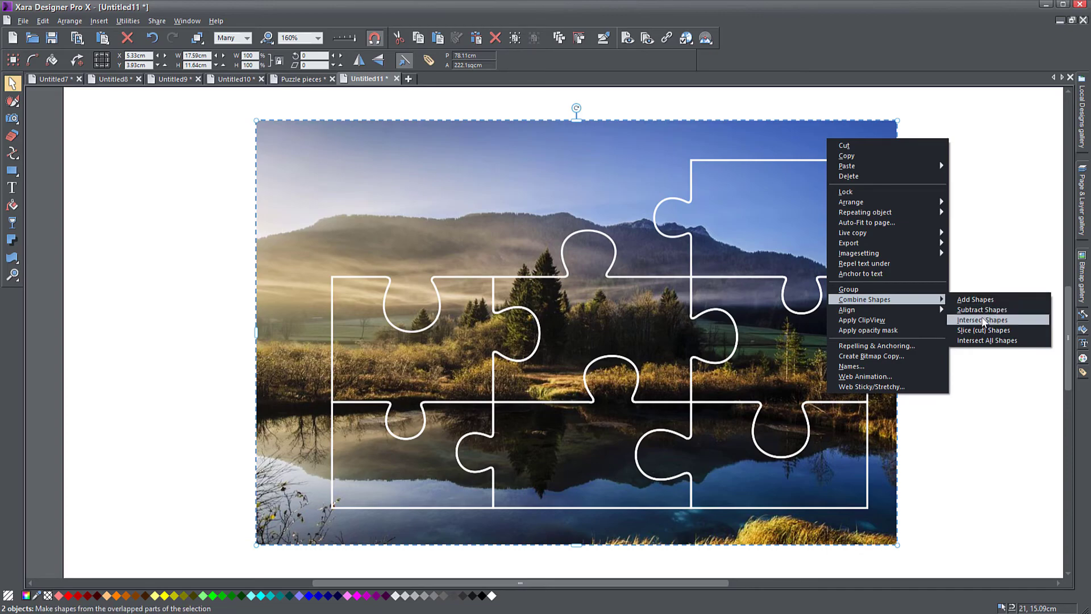
pyautogui.click(988, 317)
# Add the photo to the middle-right puzzle piece and intersect the shapes
pyautogui.keyDown('shift'); pyautogui.click(884, 332); pyautogui.keyUp('shift')
pyautogui.rightClick(885, 332)
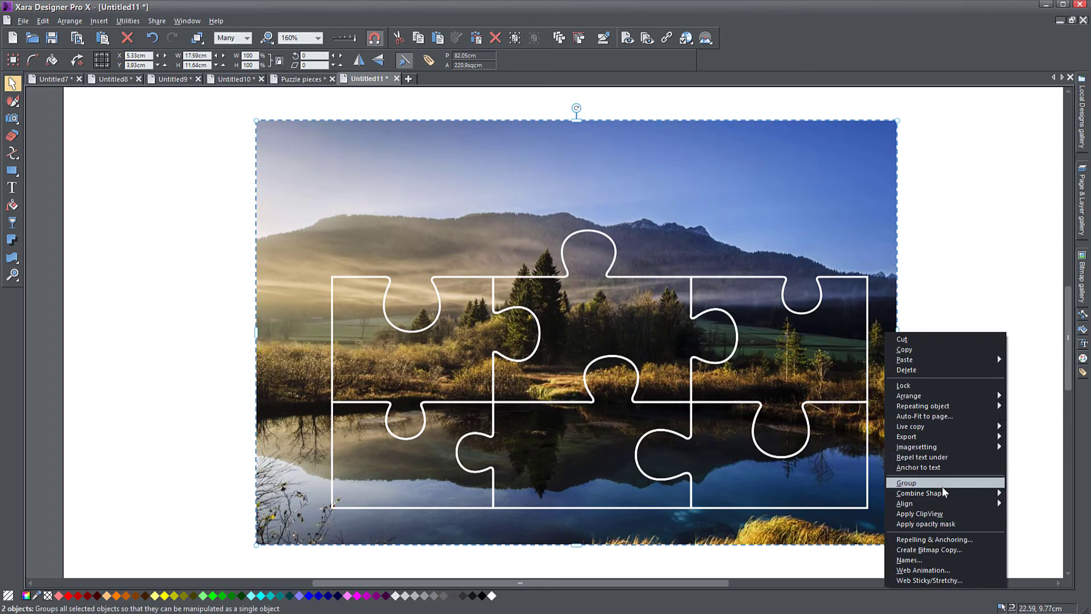
pyautogui.moveTo(942, 494)
pyautogui.click(1027, 512)
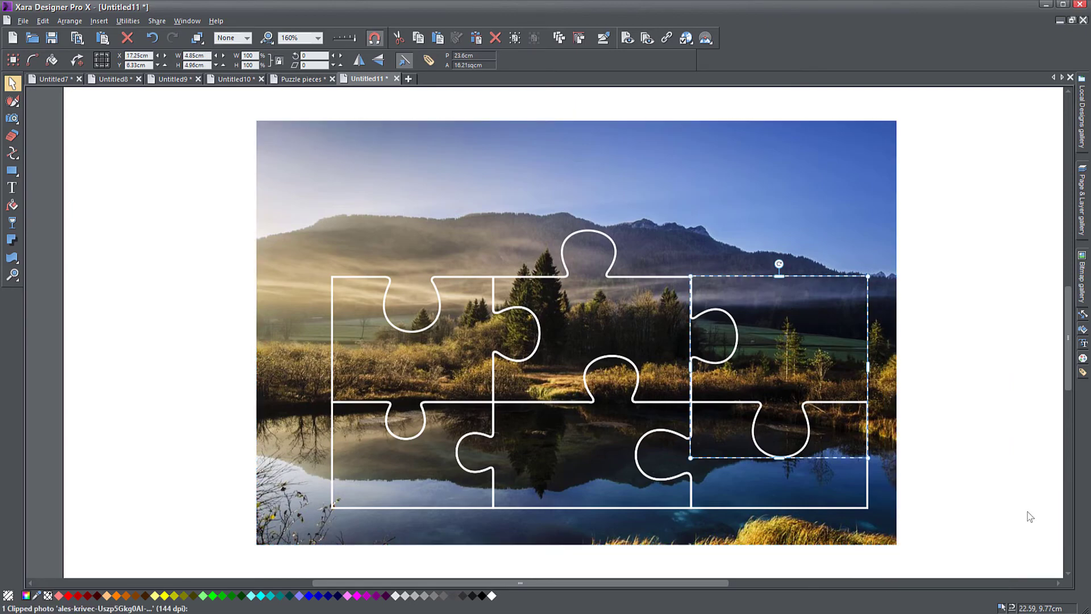
pyautogui.click(563, 276)
pyautogui.keyDown('shift'); pyautogui.click(473, 206); pyautogui.keyUp('shift')
pyautogui.rightClick(468, 197)
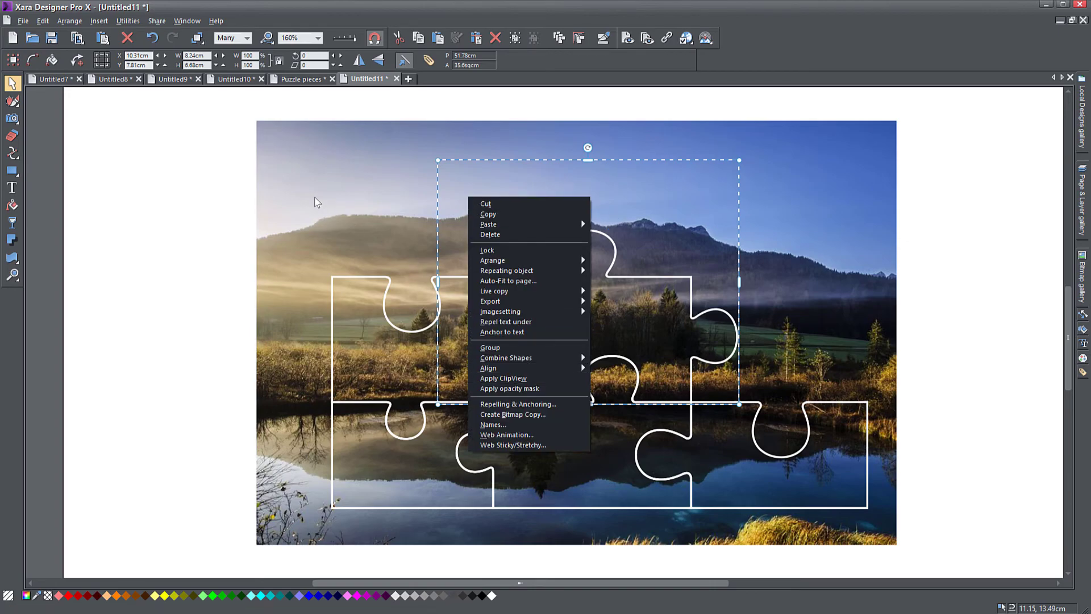
pyautogui.click(796, 238)
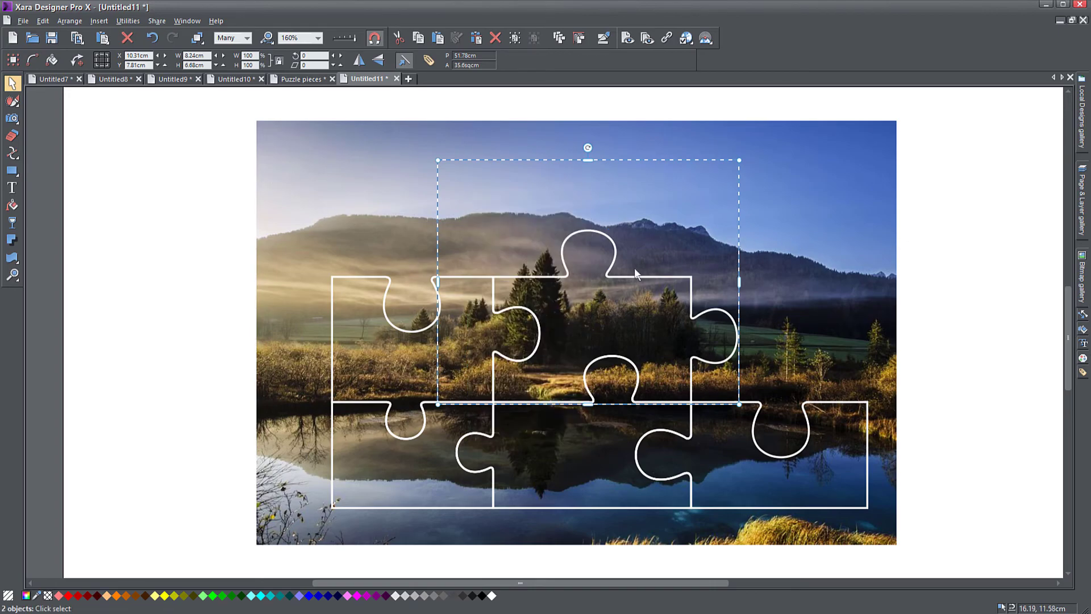
pyautogui.click(936, 223)
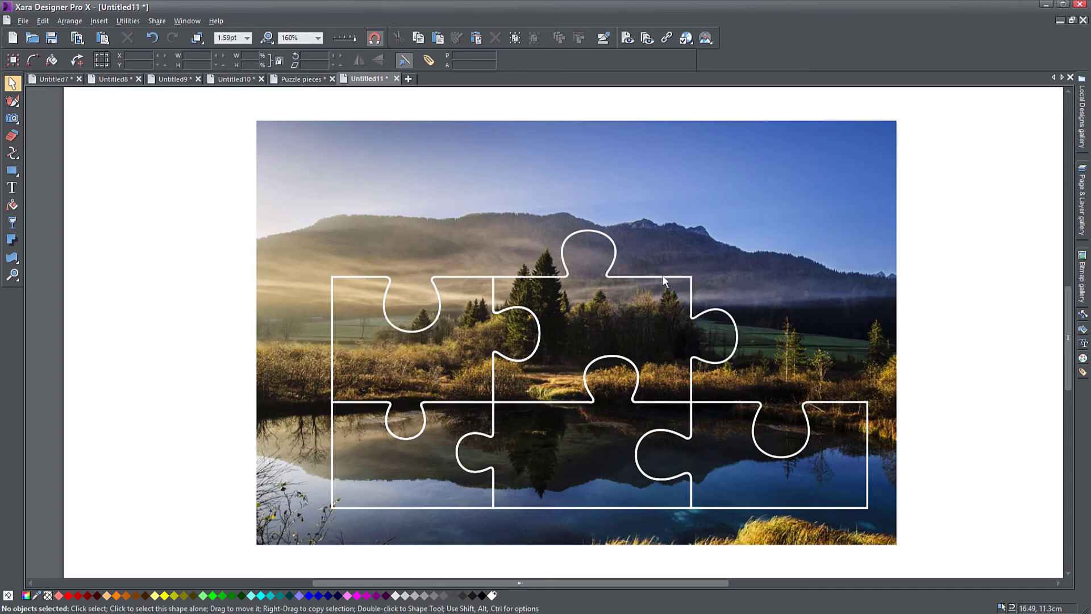
pyautogui.click(666, 278)
pyautogui.click(582, 183)
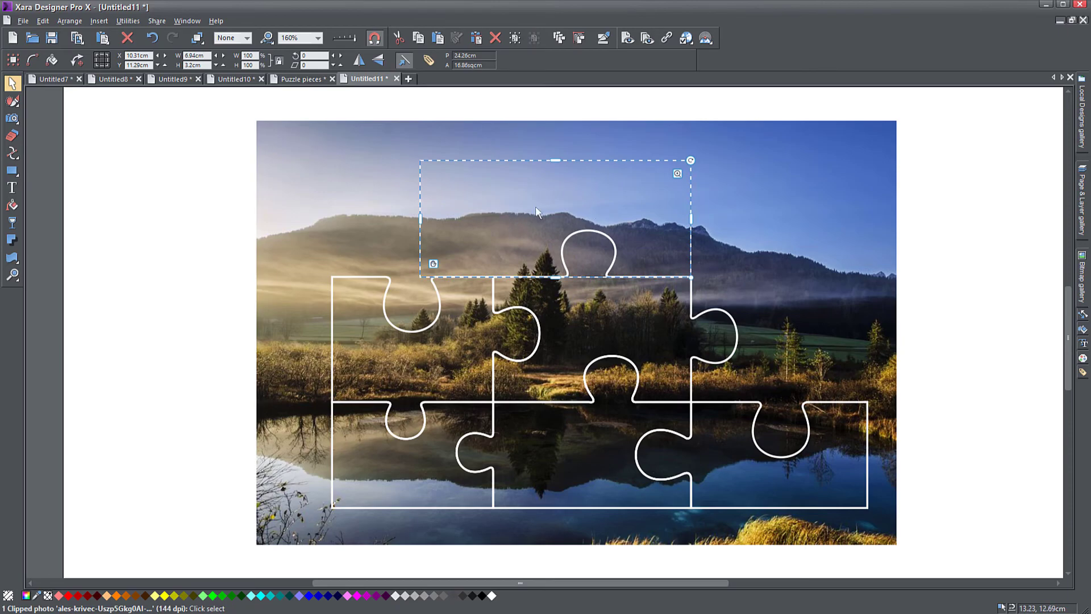
# Select the centre puzzle piece together with the photo and intersect the shapes
pyautogui.click(695, 317)
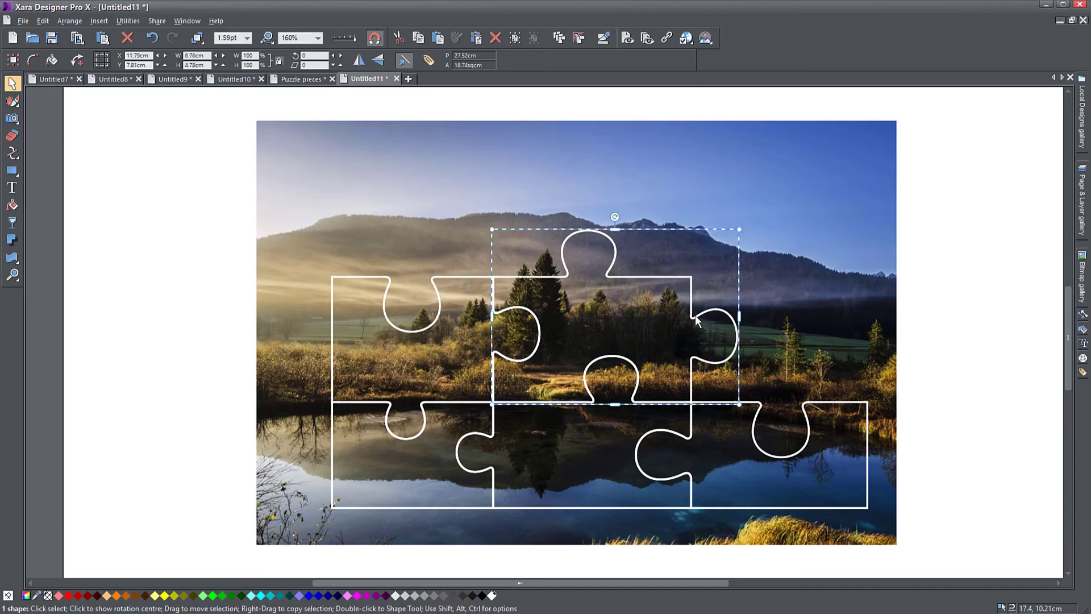
pyautogui.keyDown('shift'); pyautogui.click(600, 314); pyautogui.keyUp('shift')
pyautogui.rightClick(603, 317)
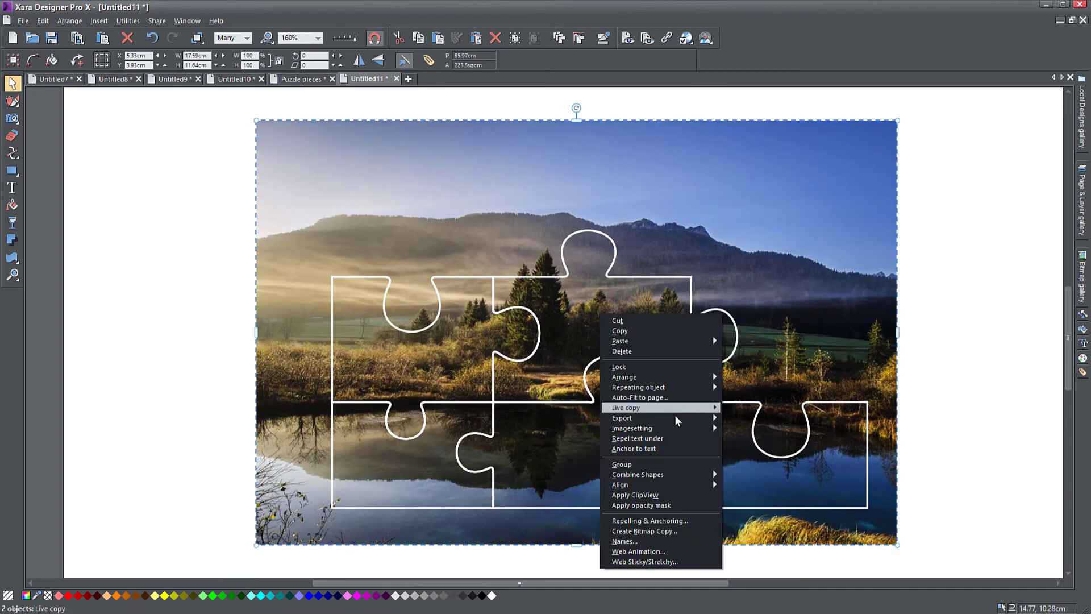
pyautogui.moveTo(698, 477)
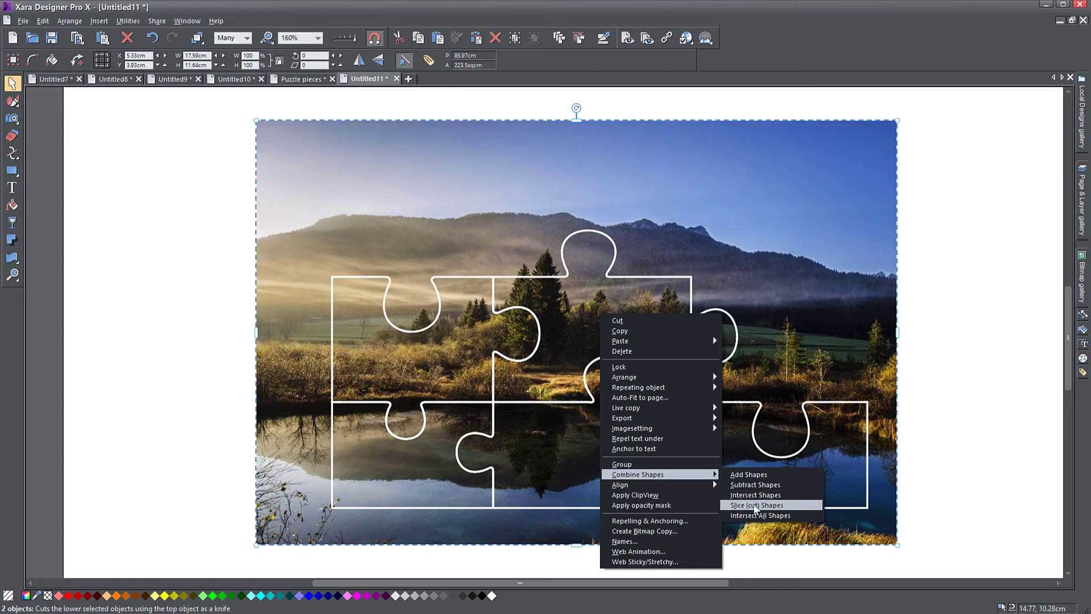
pyautogui.click(754, 496)
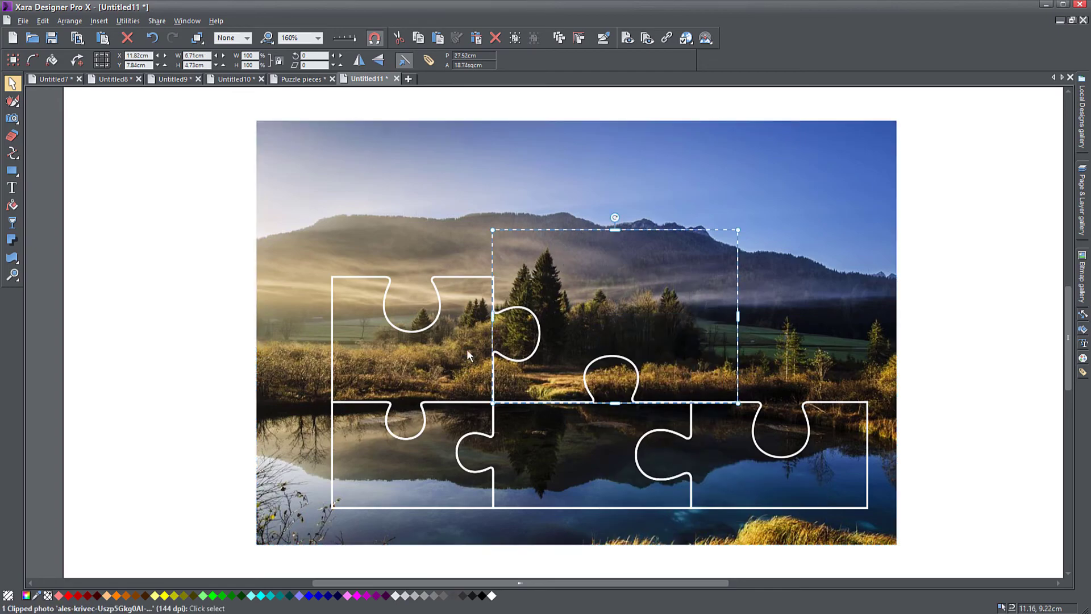
# Select the middle-left puzzle piece together with the photo and intersect the shapes
pyautogui.click(433, 329)
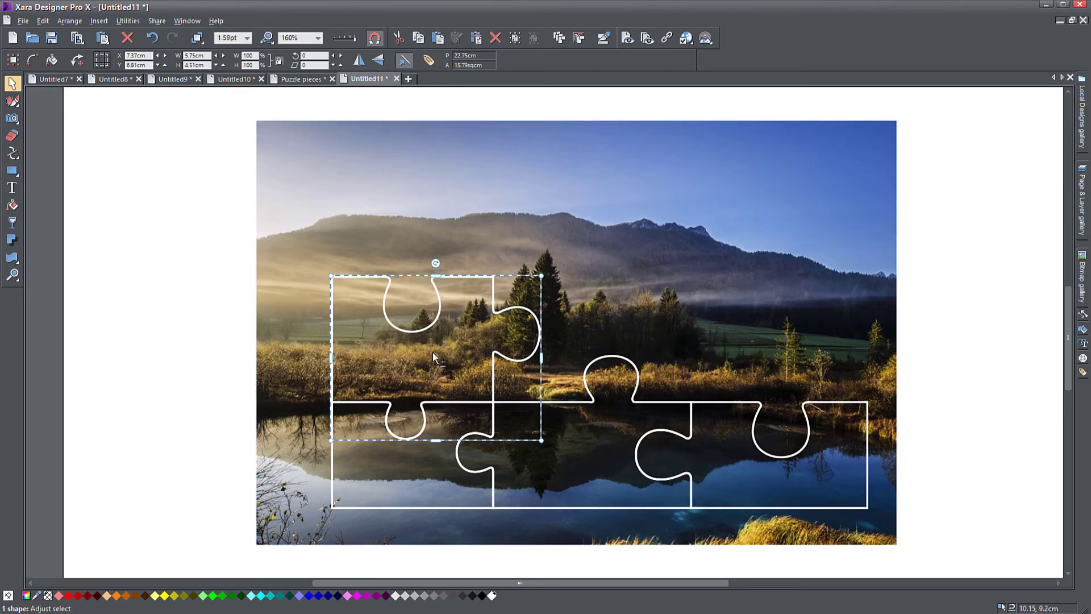
pyautogui.keyDown('shift'); pyautogui.click(413, 353); pyautogui.keyUp('shift')
pyautogui.rightClick(413, 354)
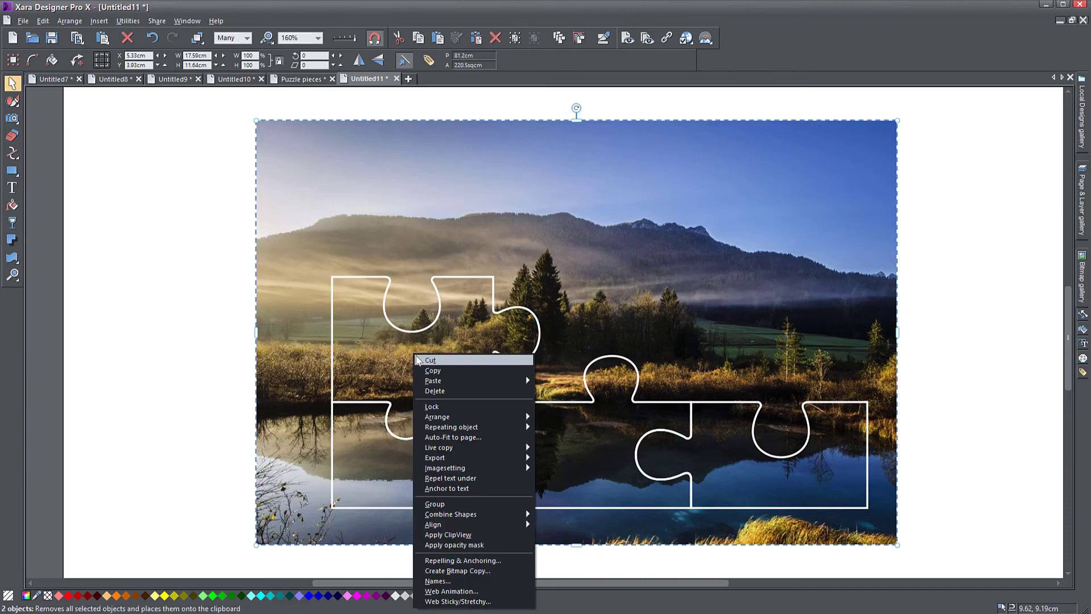
pyautogui.moveTo(486, 515)
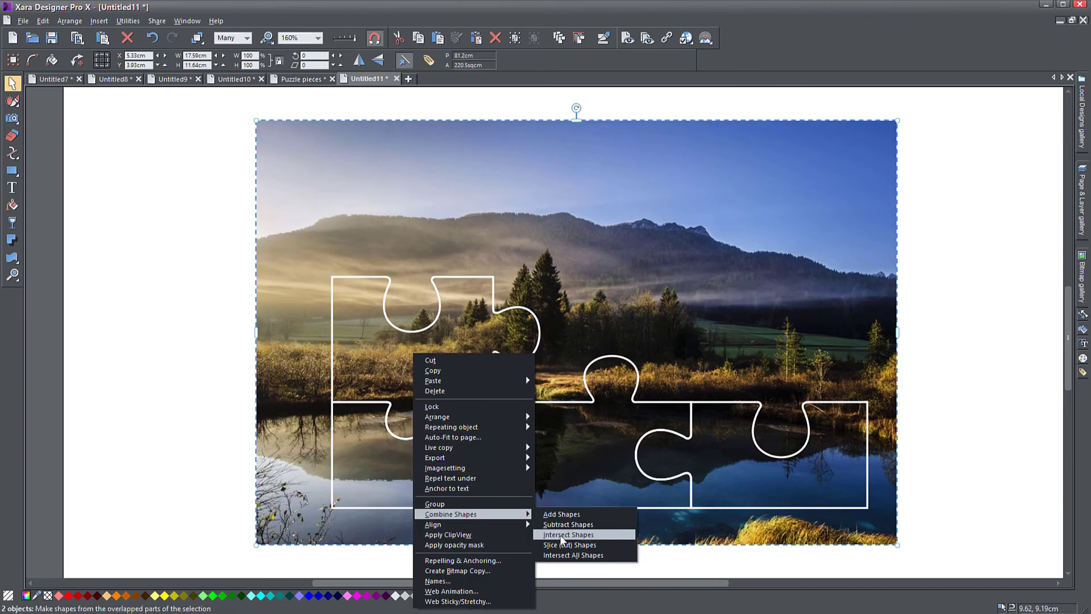
pyautogui.click(560, 536)
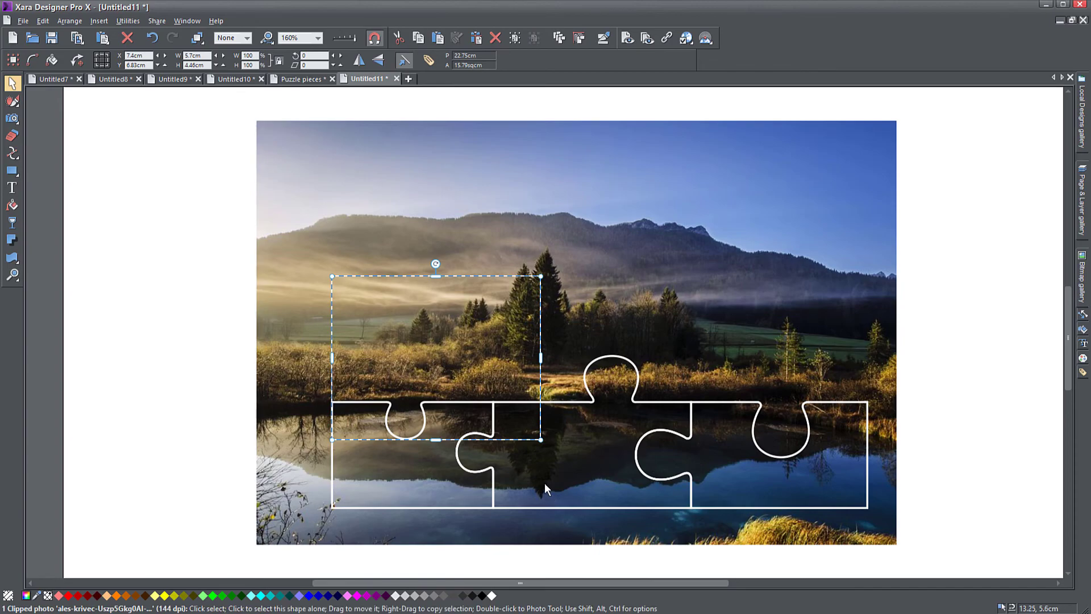
# Select the bottom-left puzzle piece together with the photo and intersect the shapes
pyautogui.click(483, 506)
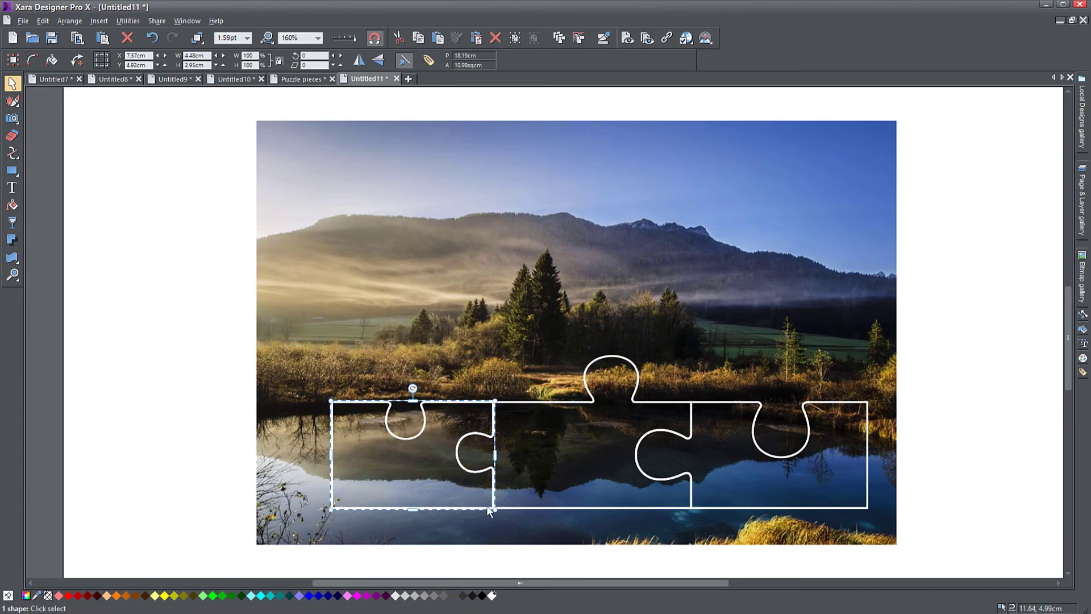
pyautogui.keyDown('shift'); pyautogui.click(411, 469); pyautogui.keyUp('shift')
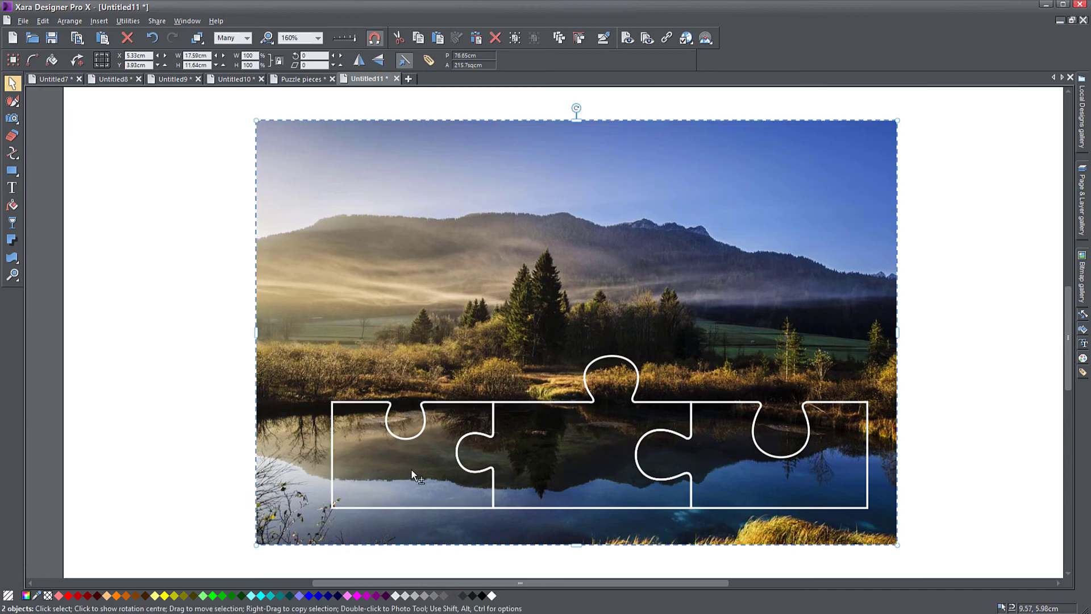
pyautogui.rightClick(413, 470)
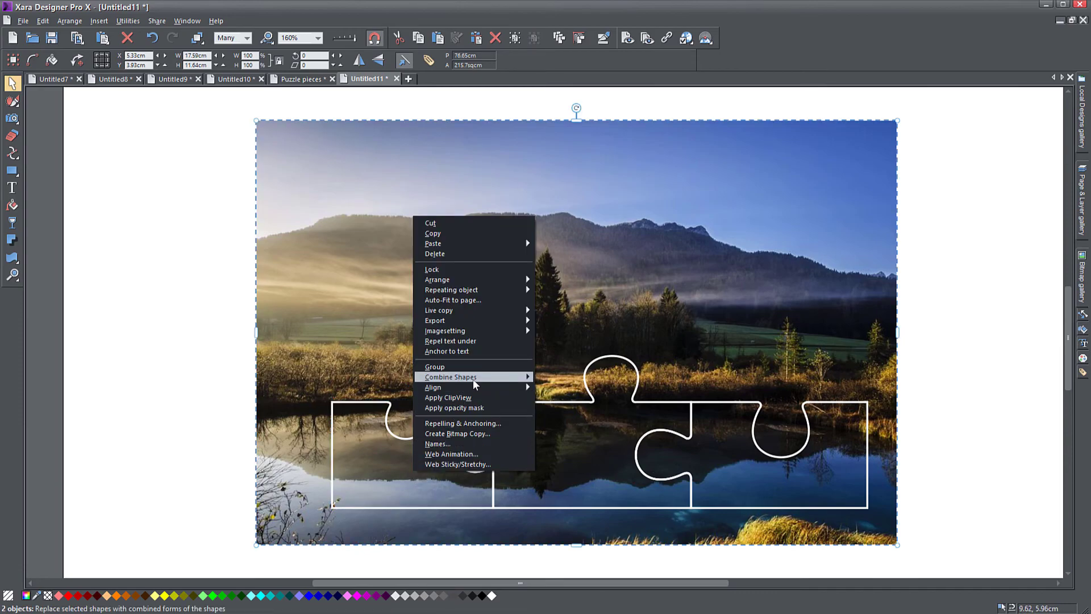
pyautogui.moveTo(471, 378)
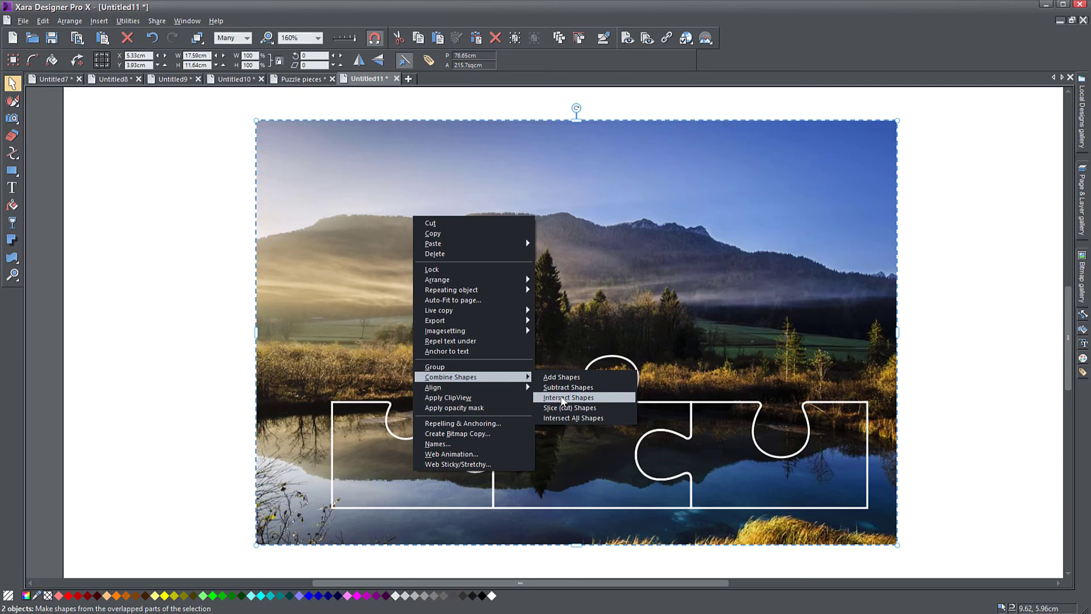
pyautogui.click(563, 398)
# Select the bottom-middle puzzle piece together with the photo and intersect the shapes
pyautogui.click(556, 507)
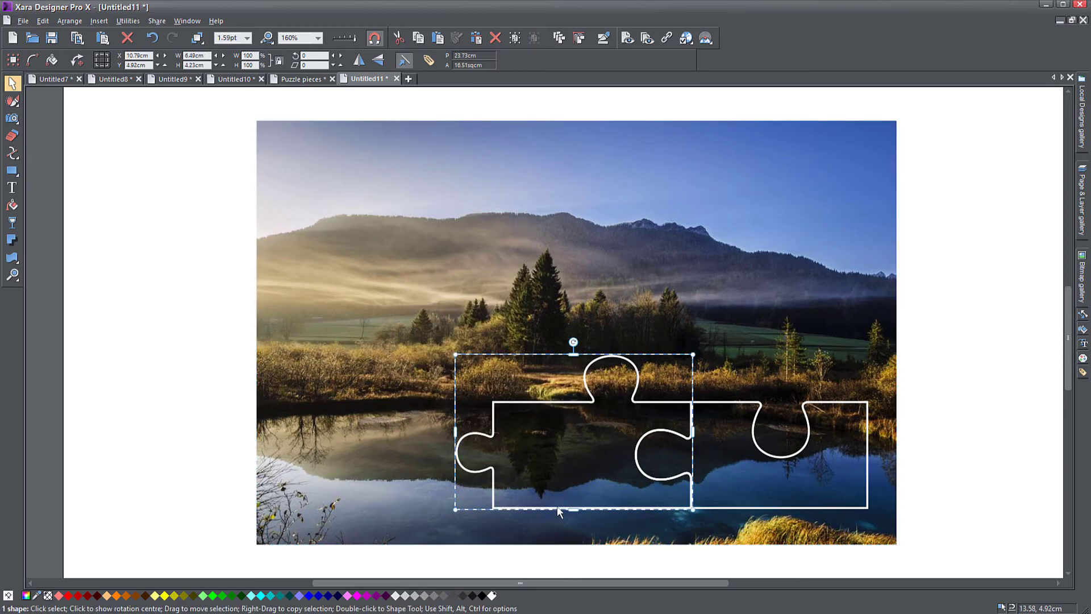
pyautogui.keyDown('shift'); pyautogui.click(575, 465); pyautogui.keyUp('shift')
pyautogui.rightClick(574, 465)
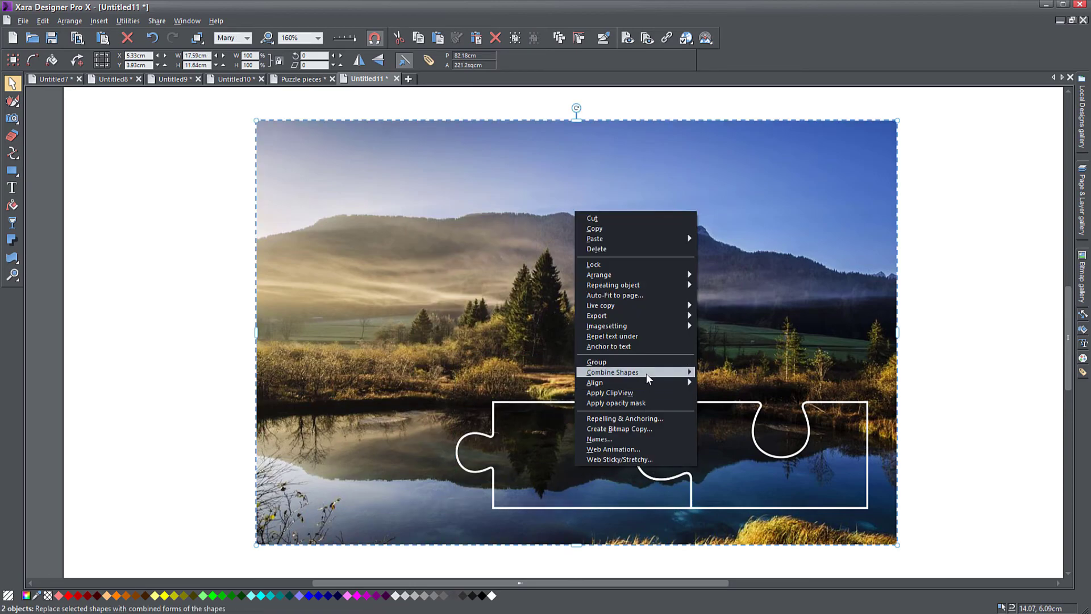
pyautogui.moveTo(657, 373)
pyautogui.click(731, 393)
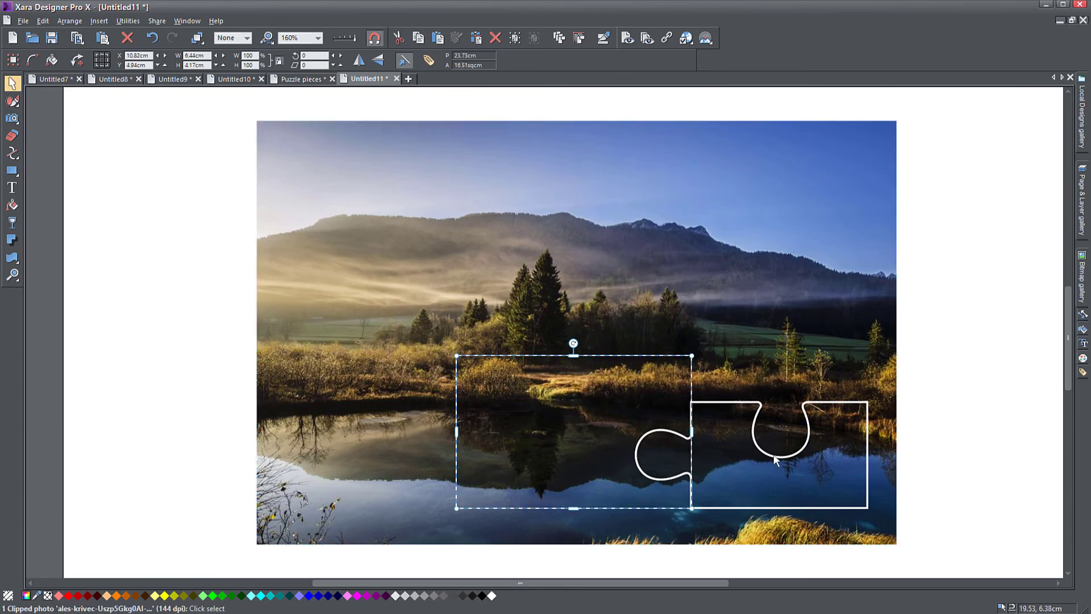
# Intersect the last outlined piece at the bottom right with the photo and clear the selection
pyautogui.click(774, 456)
pyautogui.keyDown('shift'); pyautogui.click(741, 467); pyautogui.keyUp('shift')
pyautogui.rightClick(741, 466)
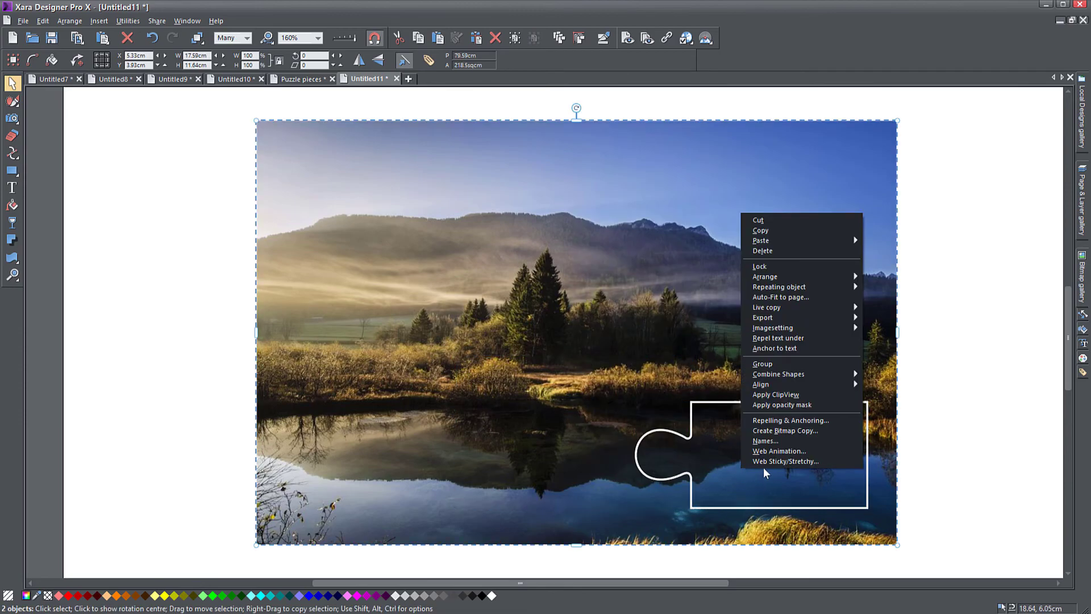
pyautogui.moveTo(795, 374)
pyautogui.click(884, 394)
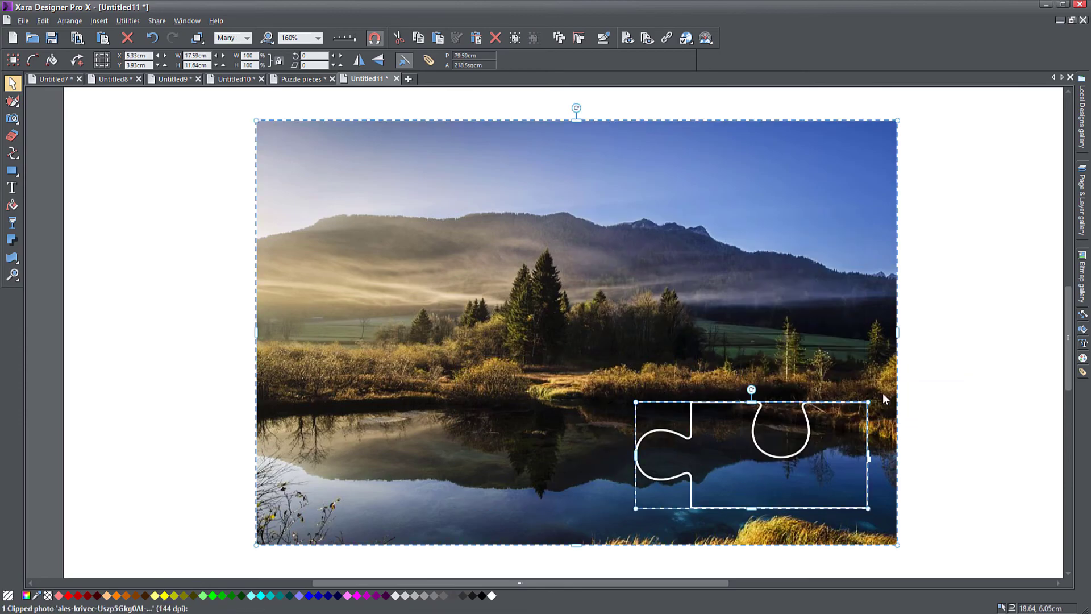
pyautogui.click(948, 372)
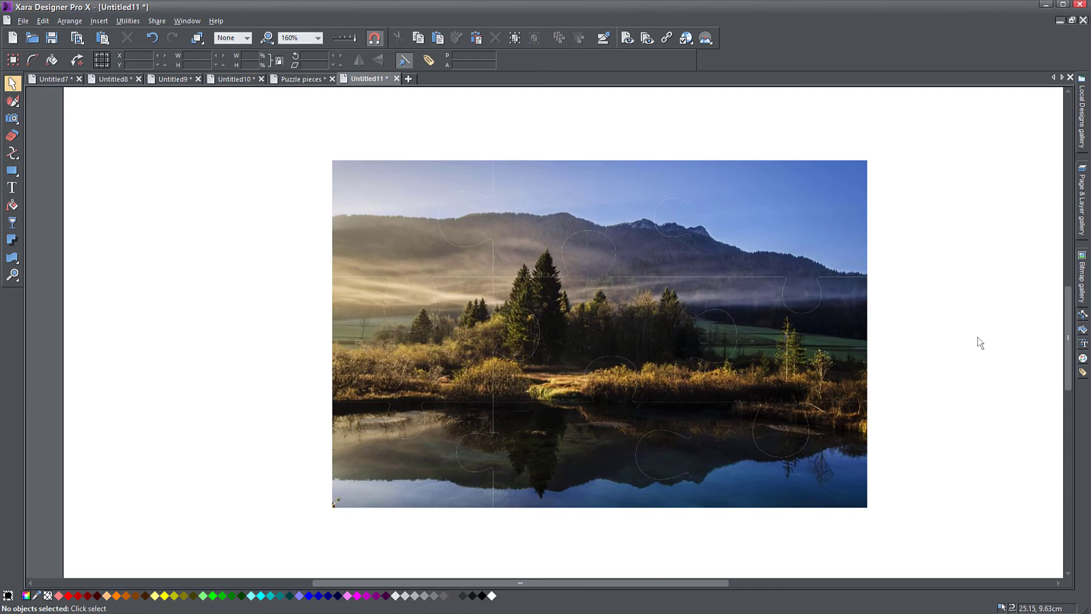
# Pull the photo puzzle apart by moving the outer pieces outward around the centre piece
pyautogui.scroll(10, 592, 281)
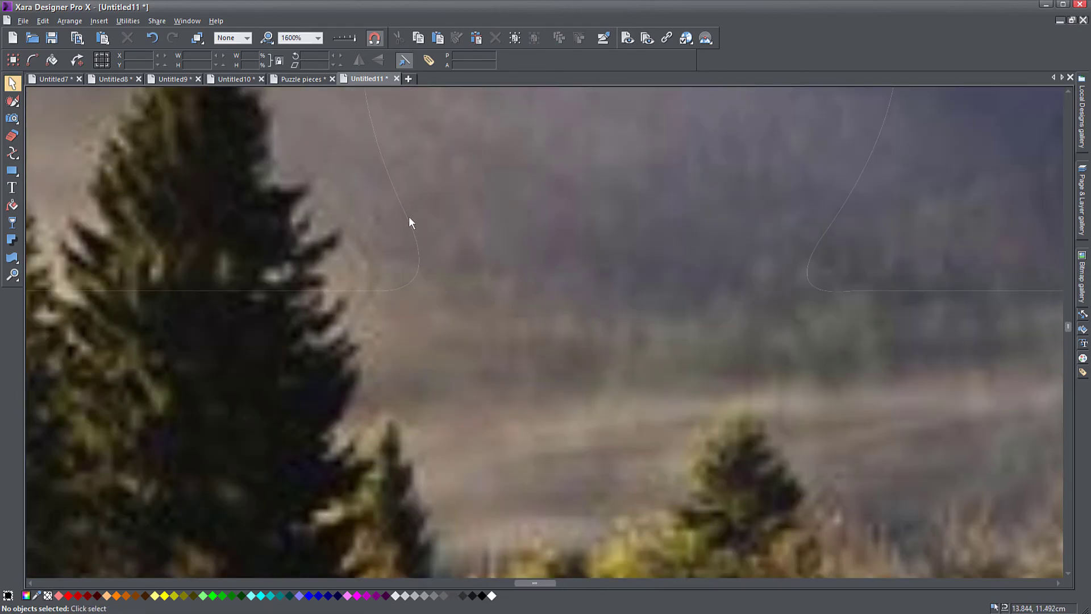
pyautogui.scroll(-11, 397, 288)
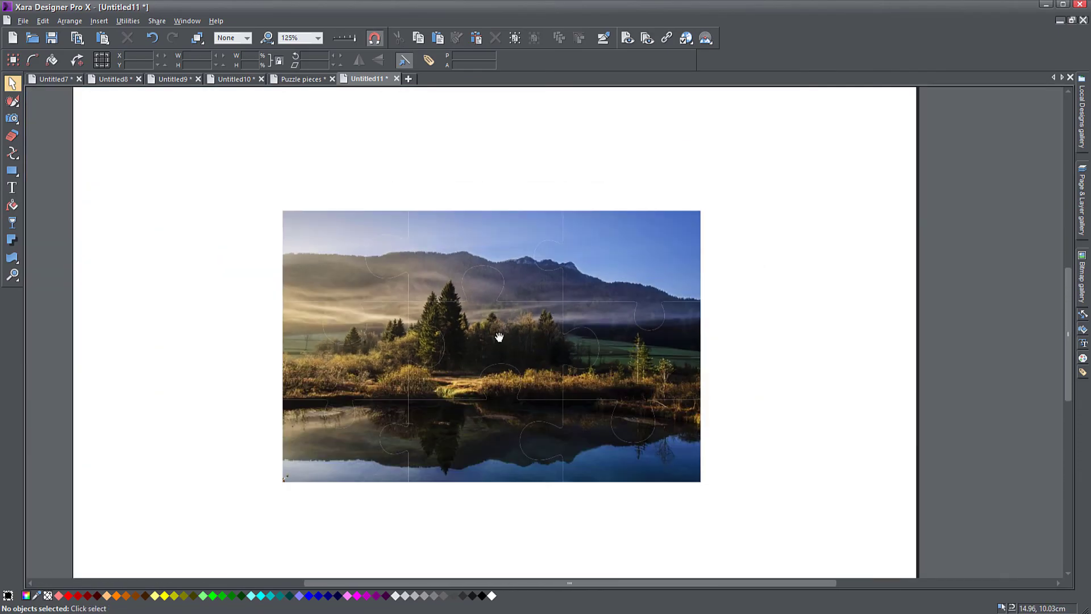
pyautogui.moveTo(499, 336); pyautogui.dragTo(547, 292)
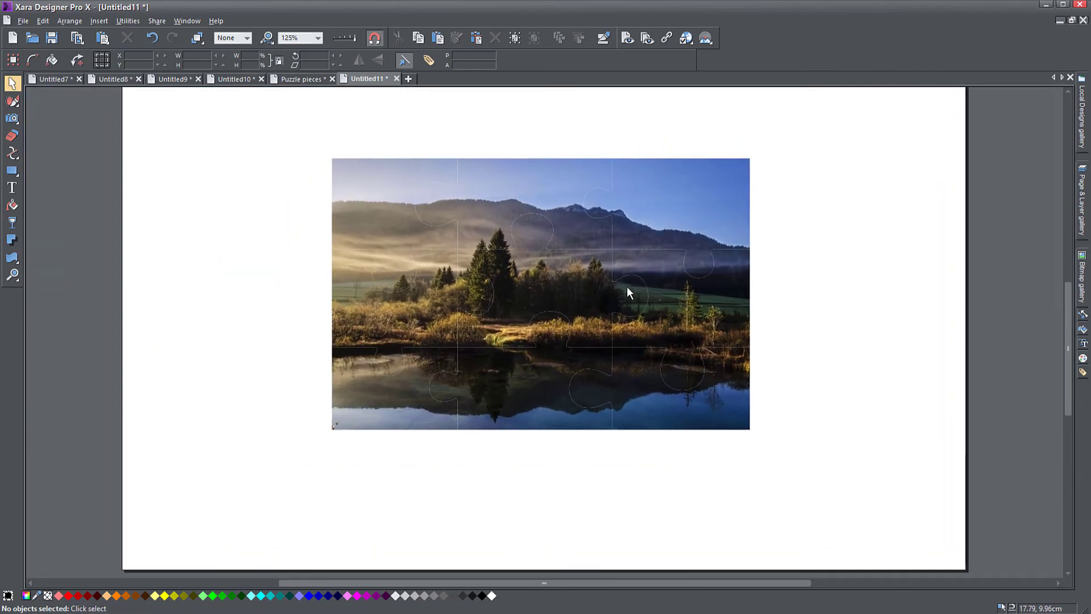
pyautogui.moveTo(390, 212); pyautogui.dragTo(355, 185)
pyautogui.moveTo(514, 213); pyautogui.dragTo(513, 175)
pyautogui.moveTo(643, 206); pyautogui.dragTo(697, 169)
pyautogui.moveTo(616, 396); pyautogui.dragTo(677, 476)
pyautogui.moveTo(505, 413); pyautogui.dragTo(505, 463)
pyautogui.moveTo(333, 408); pyautogui.dragTo(277, 443)
pyautogui.moveTo(322, 335); pyautogui.dragTo(208, 335)
pyautogui.moveTo(567, 289)
pyautogui.mouseDown()
pyautogui.moveTo(535, 297)
pyautogui.moveTo(566, 290)
pyautogui.mouseUp()
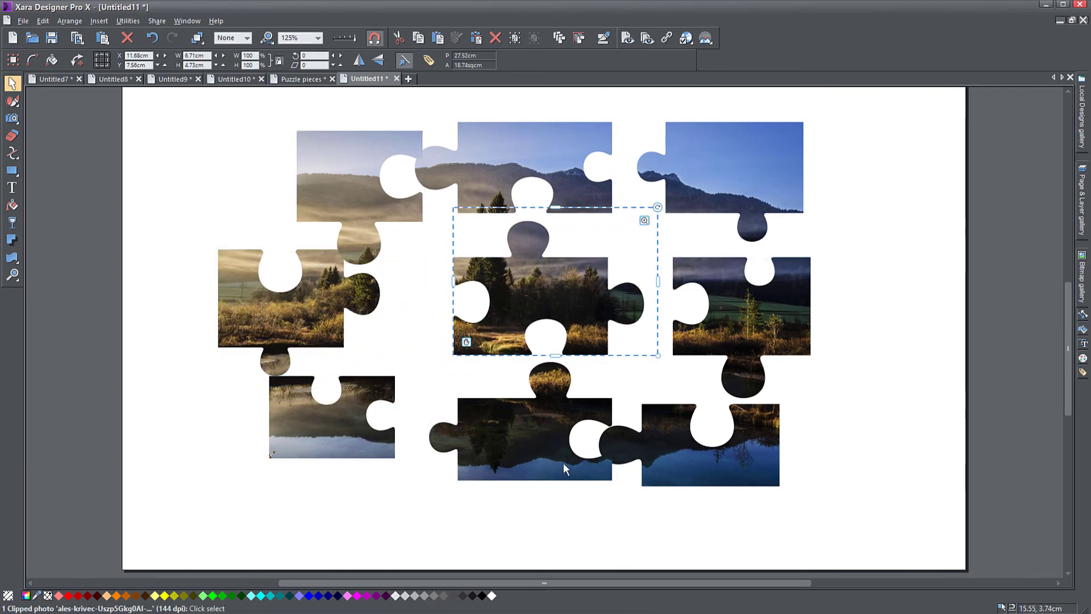
# Adjust the positions of all nine separated photo pieces so that they are loosely spaced with clear gaps between them
pyautogui.moveTo(309, 446); pyautogui.dragTo(327, 468)
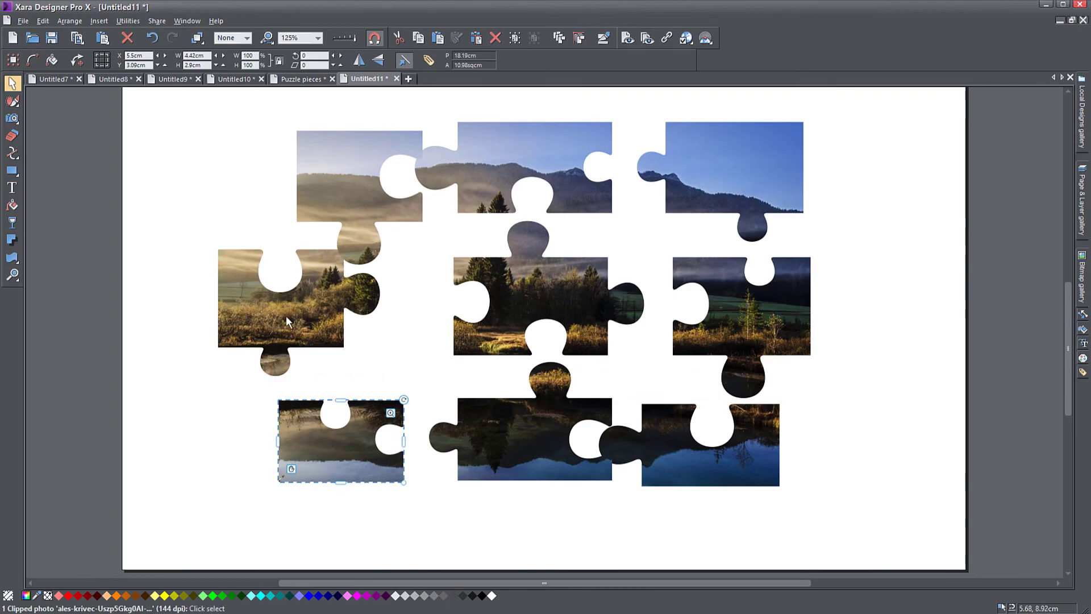
pyautogui.moveTo(284, 321); pyautogui.dragTo(311, 337)
pyautogui.moveTo(370, 196); pyautogui.dragTo(357, 180)
pyautogui.moveTo(490, 183); pyautogui.dragTo(493, 170)
pyautogui.moveTo(711, 190); pyautogui.dragTo(722, 183)
pyautogui.moveTo(726, 305); pyautogui.dragTo(715, 298)
pyautogui.moveTo(524, 311); pyautogui.dragTo(513, 304)
pyautogui.moveTo(551, 449); pyautogui.dragTo(540, 461)
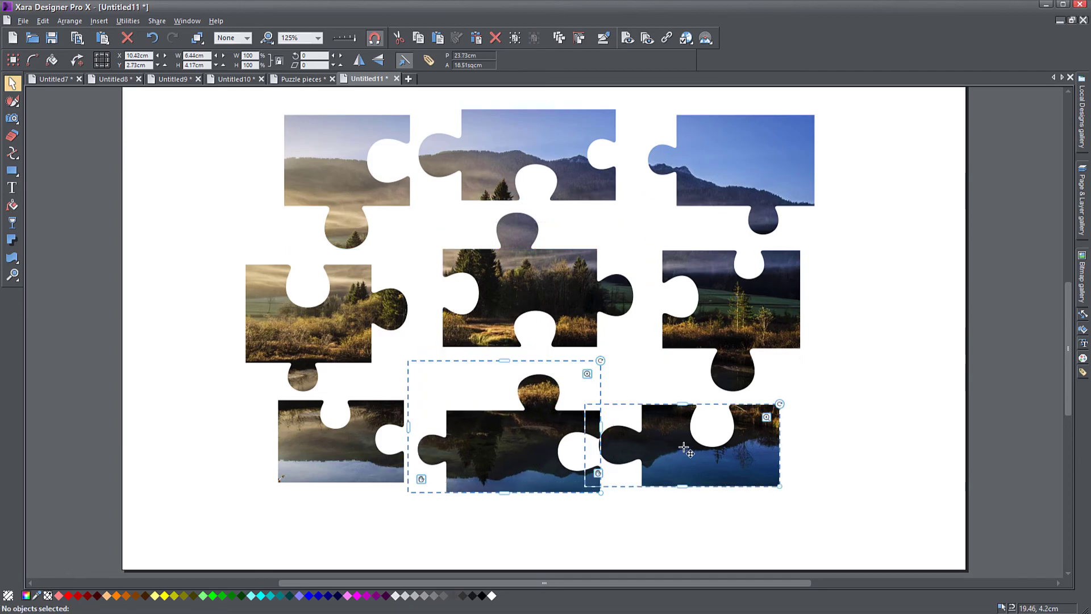
pyautogui.moveTo(681, 453); pyautogui.dragTo(698, 449)
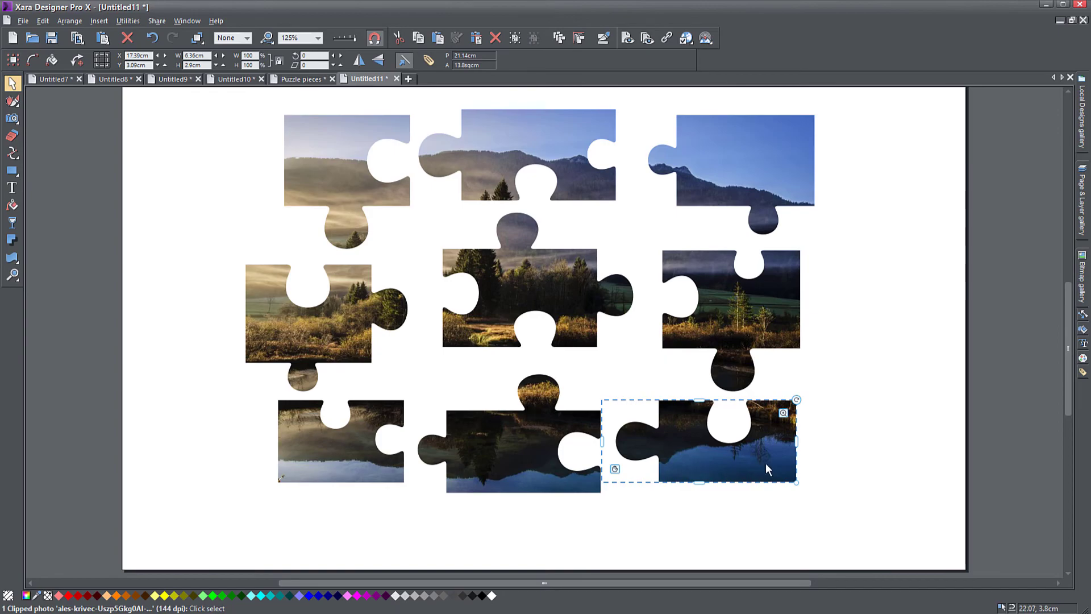
# Rotate the bottom-right, top-right and top-middle photo pieces slightly clockwise and the middle-right piece slightly counterclockwise
pyautogui.moveTo(796, 400); pyautogui.dragTo(803, 424)
pyautogui.click(779, 301)
pyautogui.moveTo(792, 258); pyautogui.dragTo(788, 215)
pyautogui.click(779, 161)
pyautogui.moveTo(815, 116); pyautogui.dragTo(831, 149)
pyautogui.click(516, 148)
pyautogui.moveTo(632, 121); pyautogui.dragTo(633, 133)
# Tilt the top-left and bottom-left photo pieces slightly counterclockwise and the middle-left piece slightly clockwise
pyautogui.click(301, 137)
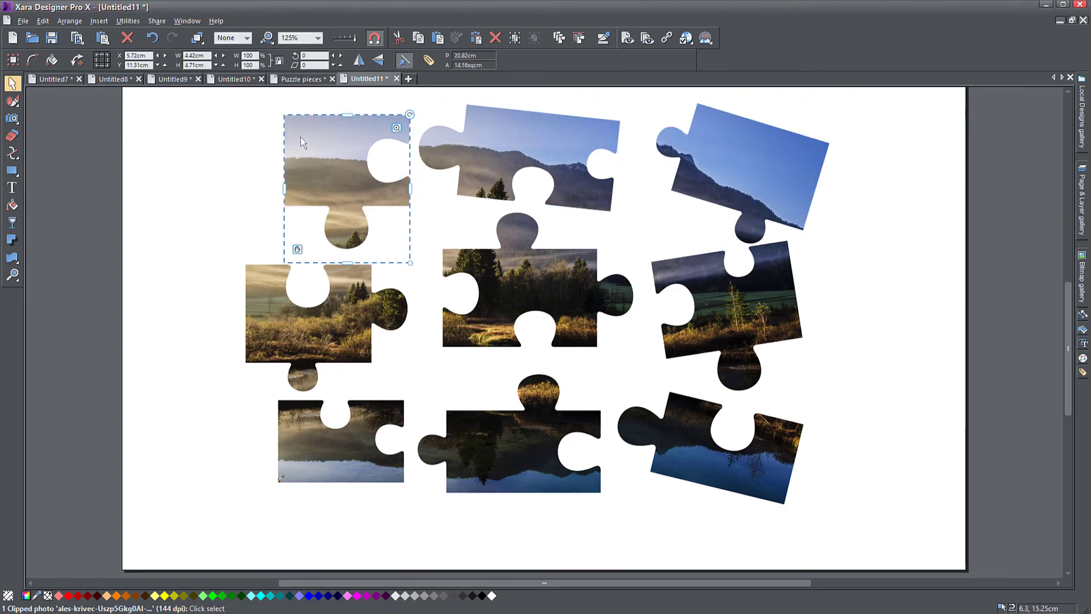
pyautogui.moveTo(410, 114); pyautogui.dragTo(393, 102)
pyautogui.click(325, 308)
pyautogui.moveTo(421, 264); pyautogui.dragTo(430, 277)
pyautogui.click(398, 414)
pyautogui.moveTo(404, 400); pyautogui.dragTo(392, 394)
# Select all nine photo pieces and give them a wall shadow cast slightly below each piece
pyautogui.moveTo(155, 95); pyautogui.dragTo(913, 514)
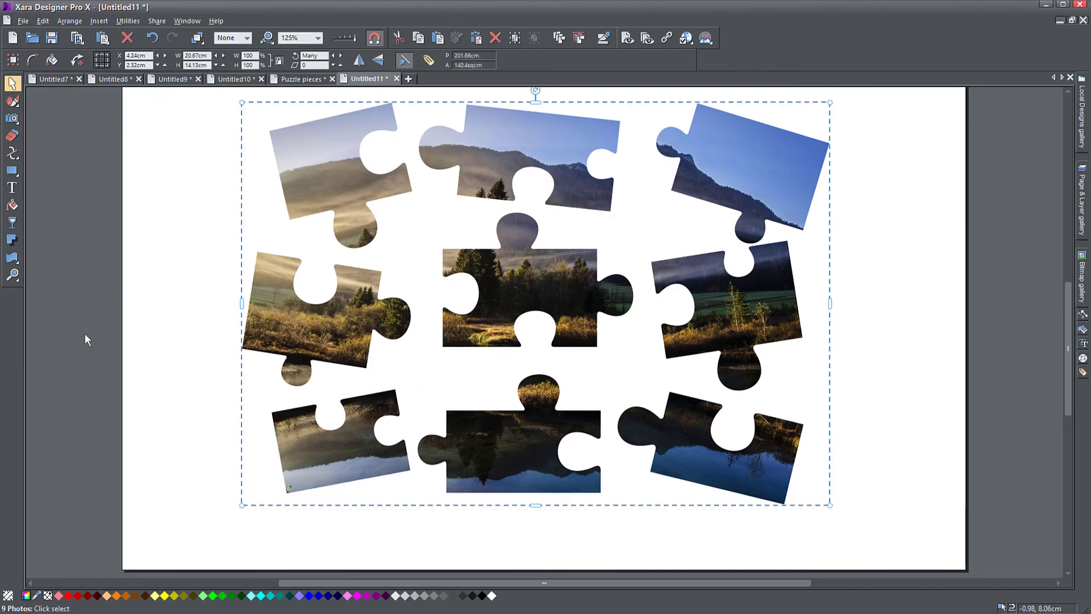
pyautogui.click(12, 242)
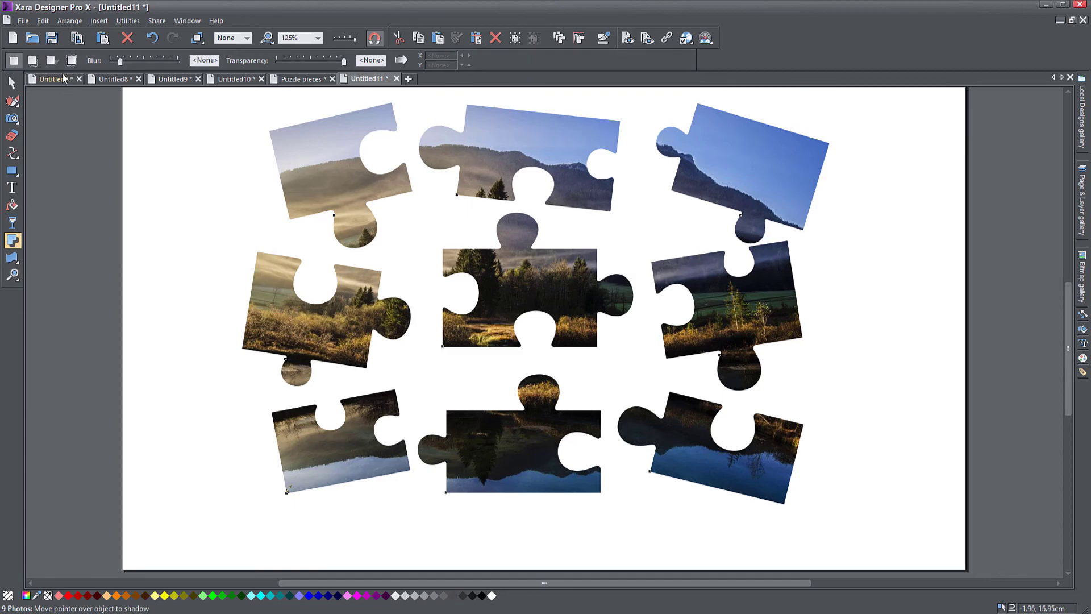
pyautogui.click(32, 60)
pyautogui.moveTo(587, 197); pyautogui.dragTo(586, 198)
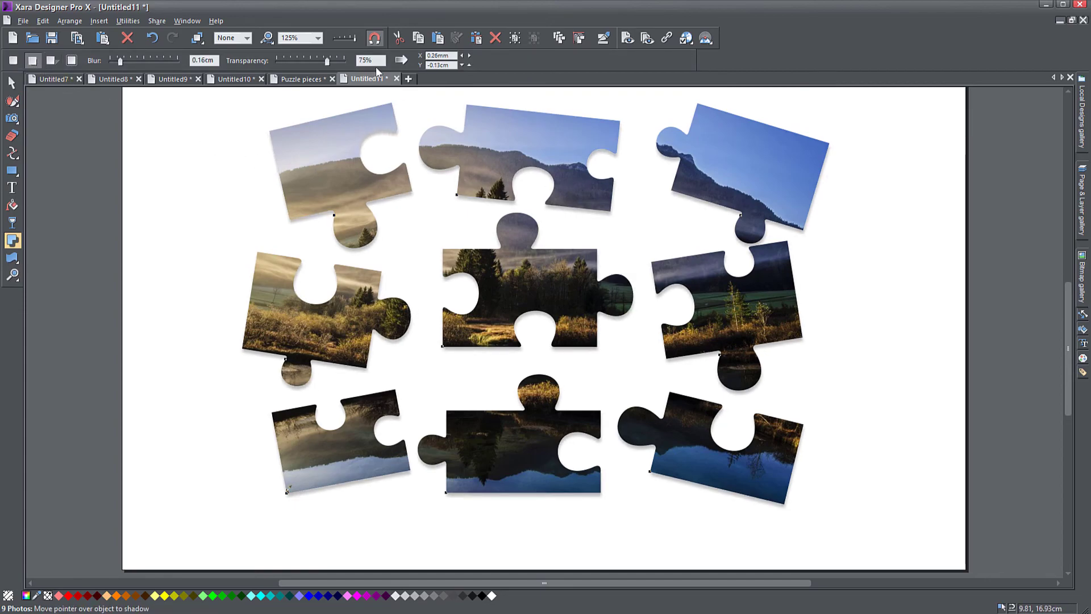
# Set the shadows' transparency to 50% and their blur to 0.18 cm, and clear the selection
pyautogui.moveTo(322, 60); pyautogui.dragTo(306, 62)
pyautogui.moveTo(120, 60)
pyautogui.mouseDown()
pyautogui.moveTo(149, 62)
pyautogui.moveTo(119, 62)
pyautogui.mouseUp()
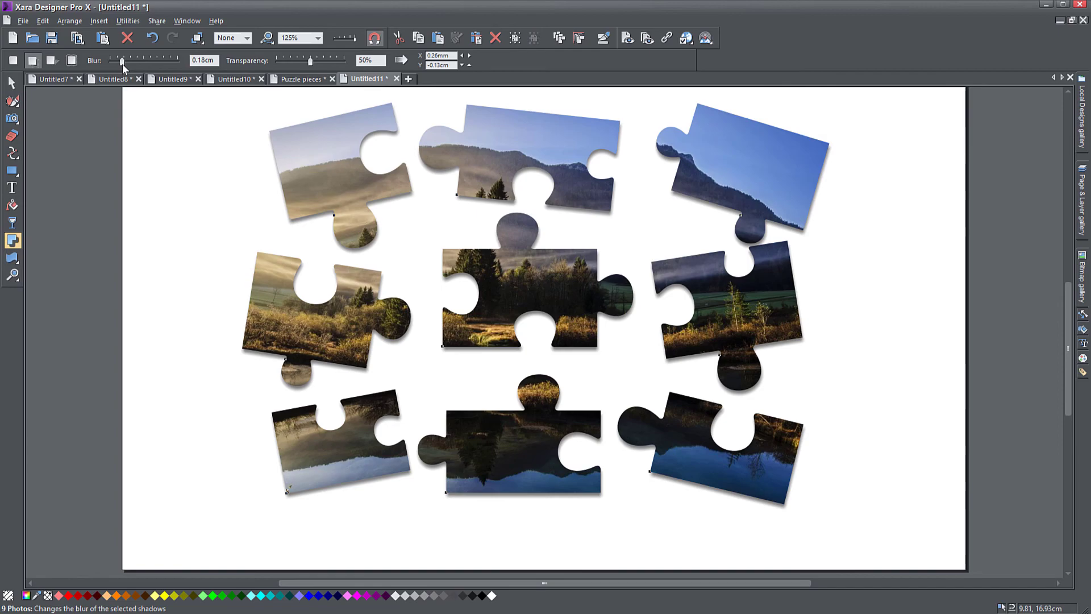
pyautogui.click(11, 82)
pyautogui.click(167, 130)
# Move the middle-left photo piece to the centre piece, straighten its rotation and fit the two pieces together
pyautogui.moveTo(315, 342); pyautogui.dragTo(389, 311)
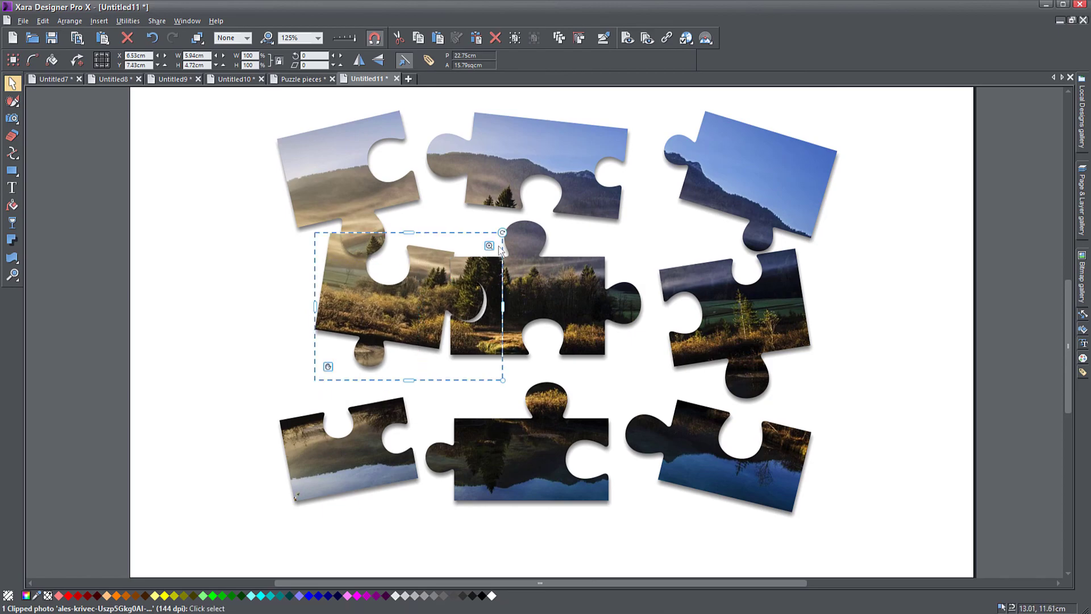
pyautogui.moveTo(502, 233); pyautogui.dragTo(485, 218)
pyautogui.moveTo(397, 336); pyautogui.dragTo(402, 345)
# Place the tilted top-left photo piece just above the joined middle-left piece with its tab slightly overlapping, and clear the selection
pyautogui.moveTo(357, 181); pyautogui.dragTo(378, 220)
pyautogui.moveTo(440, 150)
pyautogui.mouseDown()
pyautogui.moveTo(442, 139)
pyautogui.moveTo(440, 150)
pyautogui.mouseUp()
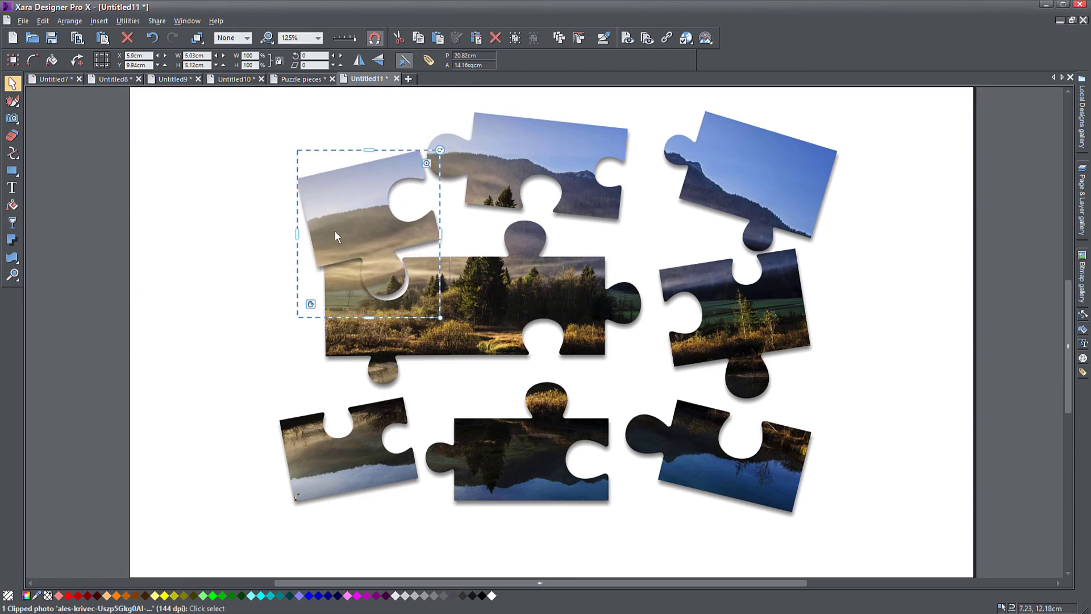
pyautogui.moveTo(336, 230); pyautogui.dragTo(328, 214)
pyautogui.click(259, 261)
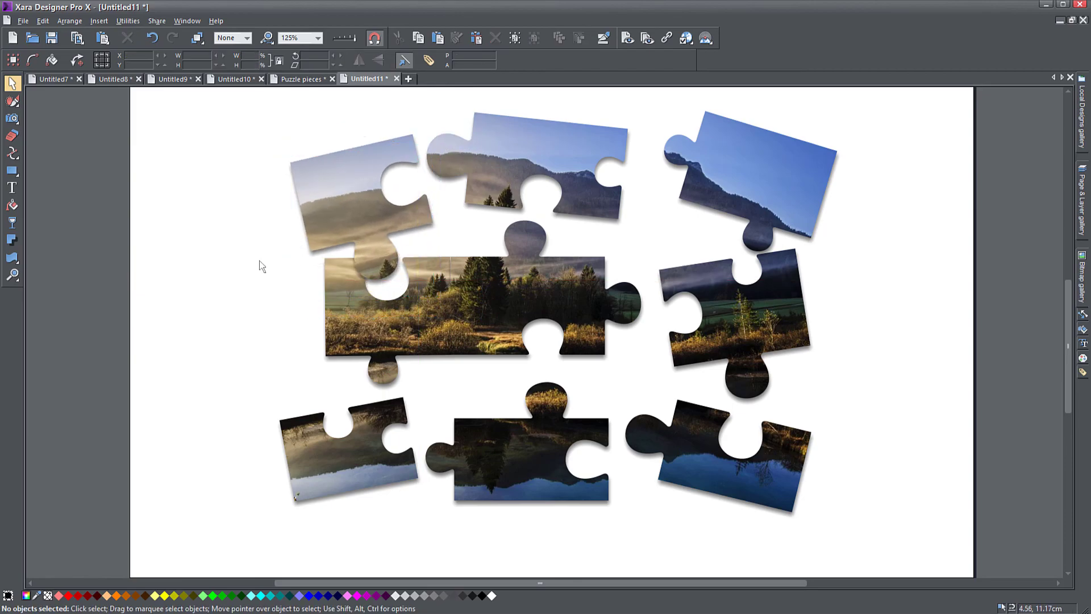